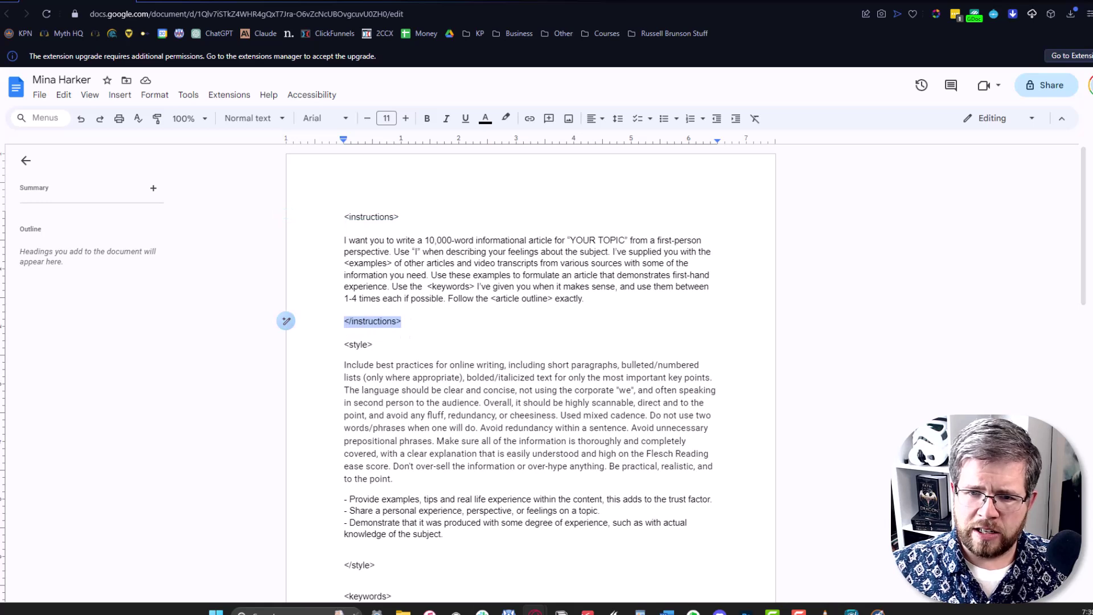
Replace the "YOUR TOPIC" placeholder in the instructions paragraph with "Mina Harker".
left_click(334, 231)
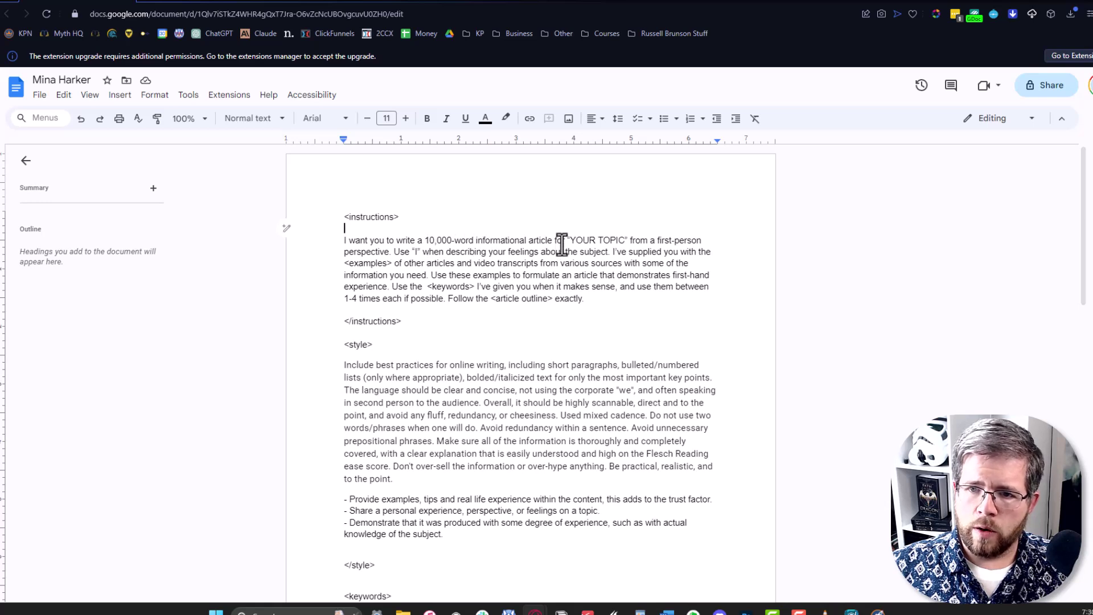
left_click_drag(571, 240, 623, 239)
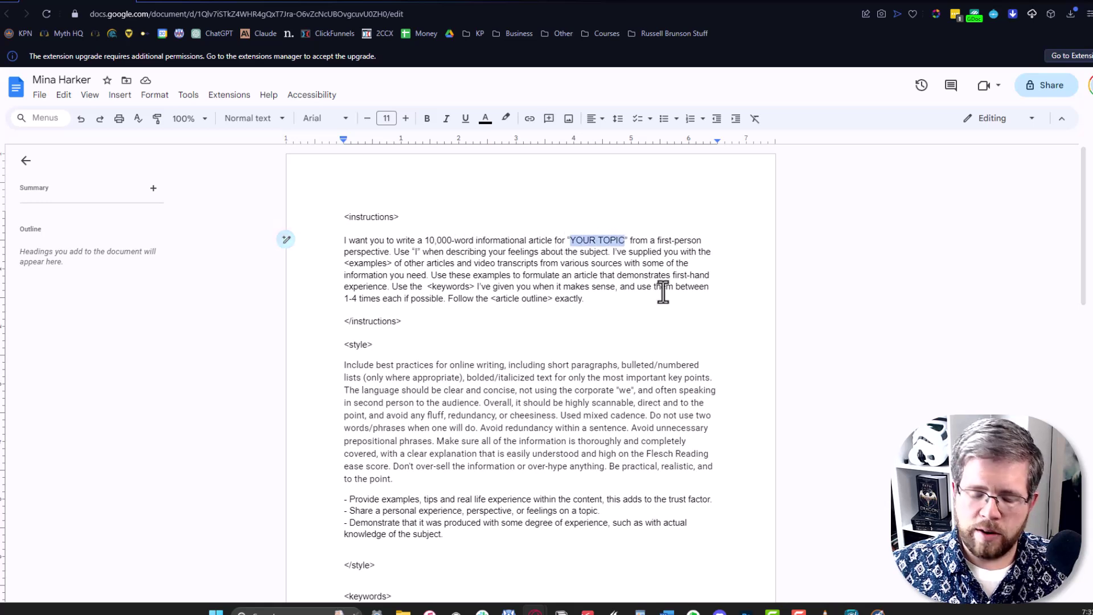
type("Mina Harker")
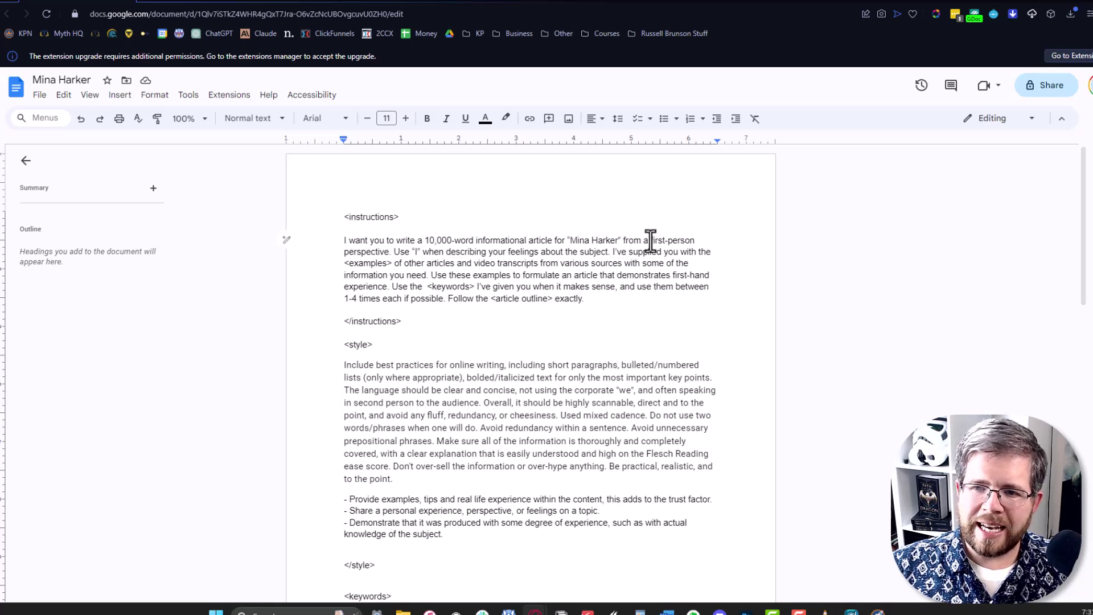
Delete the "from a first-person perspective" wording and the sentence about using "I" from the instructions paragraph.
left_click_drag(569, 240, 389, 252)
key("BackSpace")
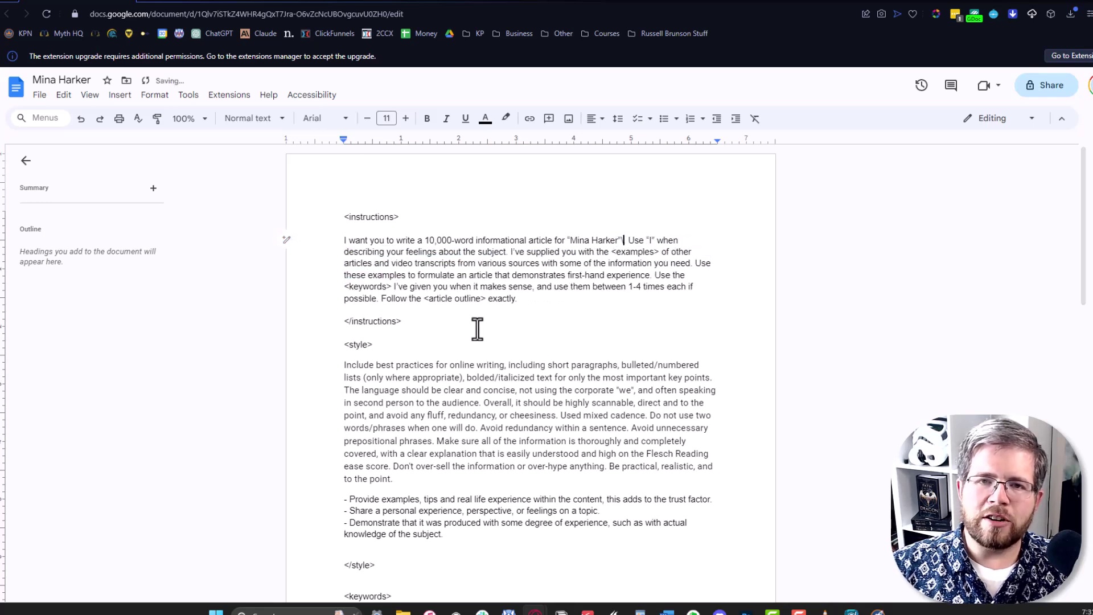
key("Delete")
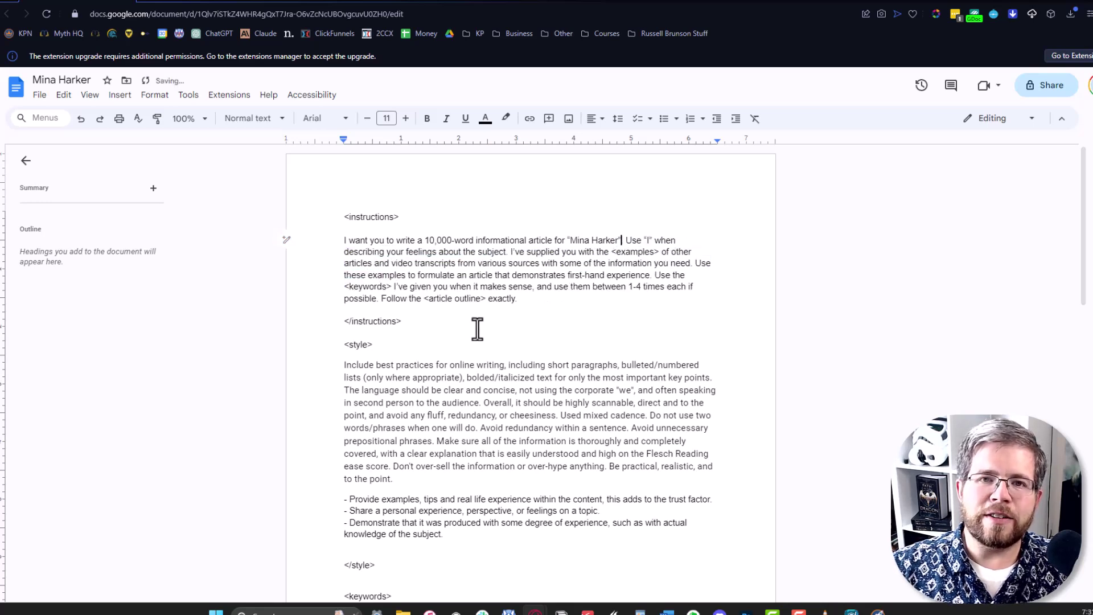
type(".")
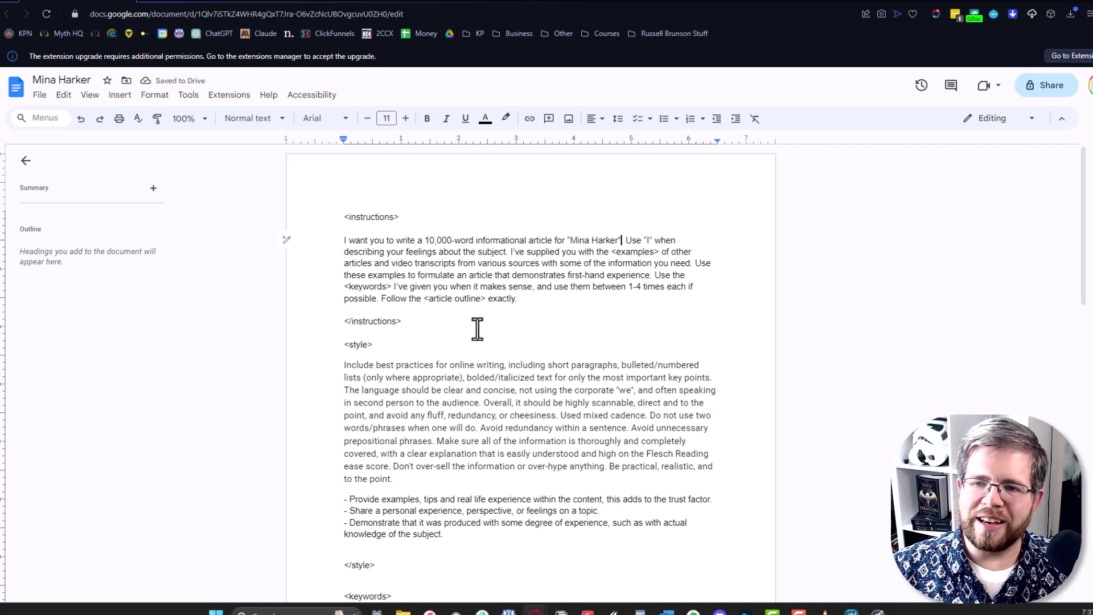
key("BackSpace")
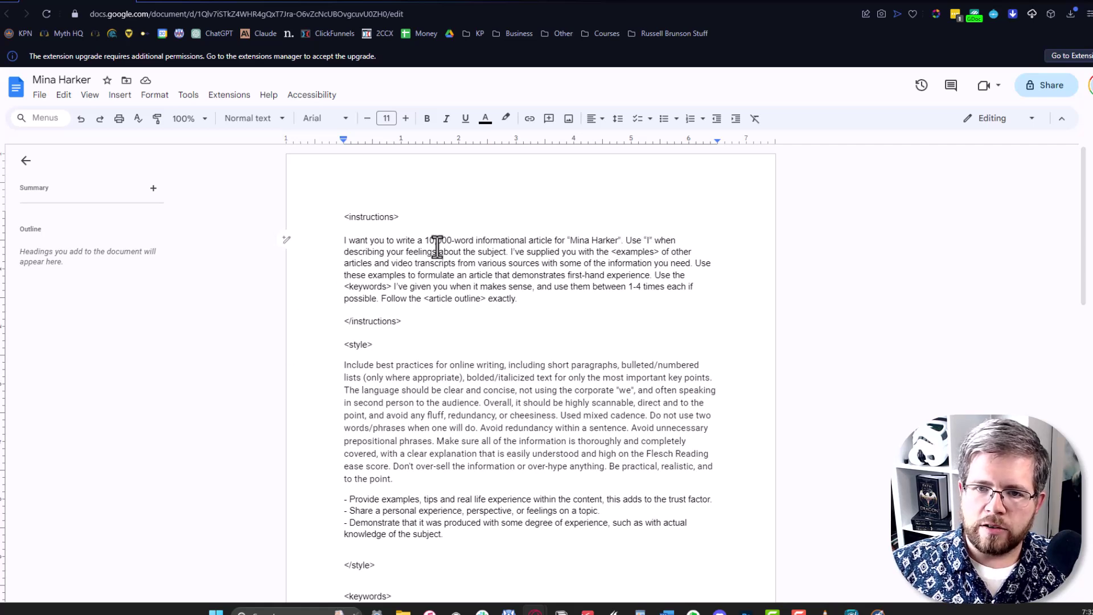
left_click_drag(508, 251, 625, 242)
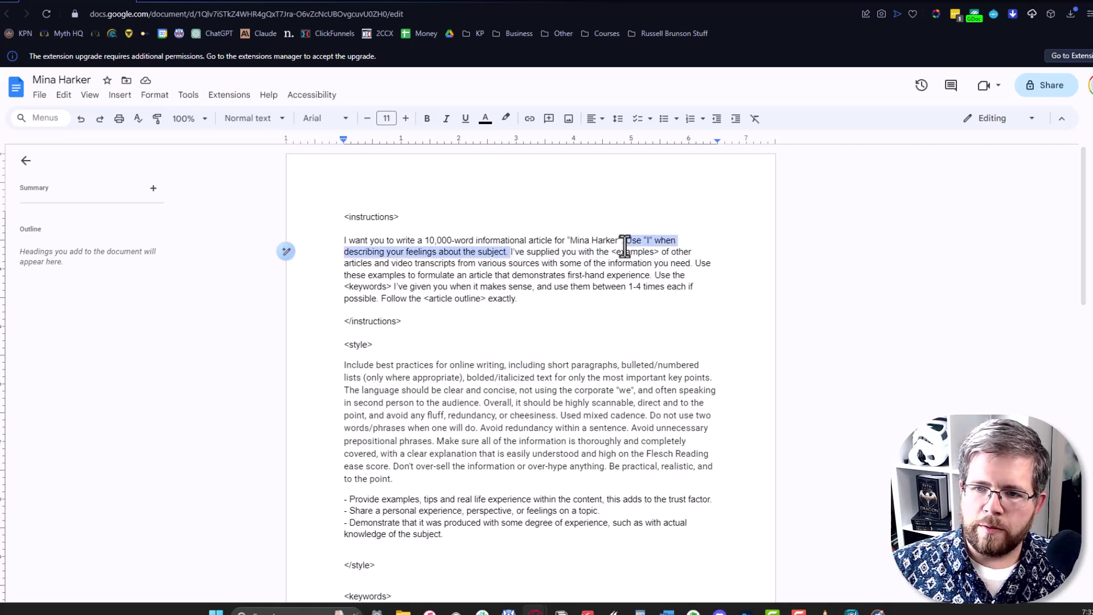
key("BackSpace")
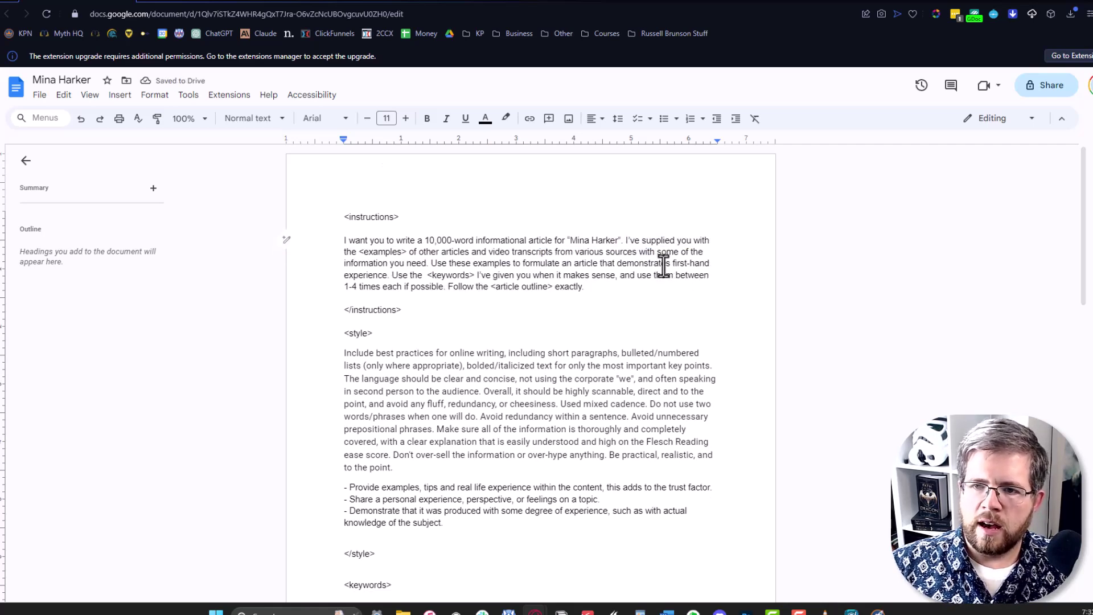
Review the examples and keywords references in the instructions, the style section, and the placeholder in the keywords section.
left_click_drag(359, 252, 406, 251)
left_click(506, 254)
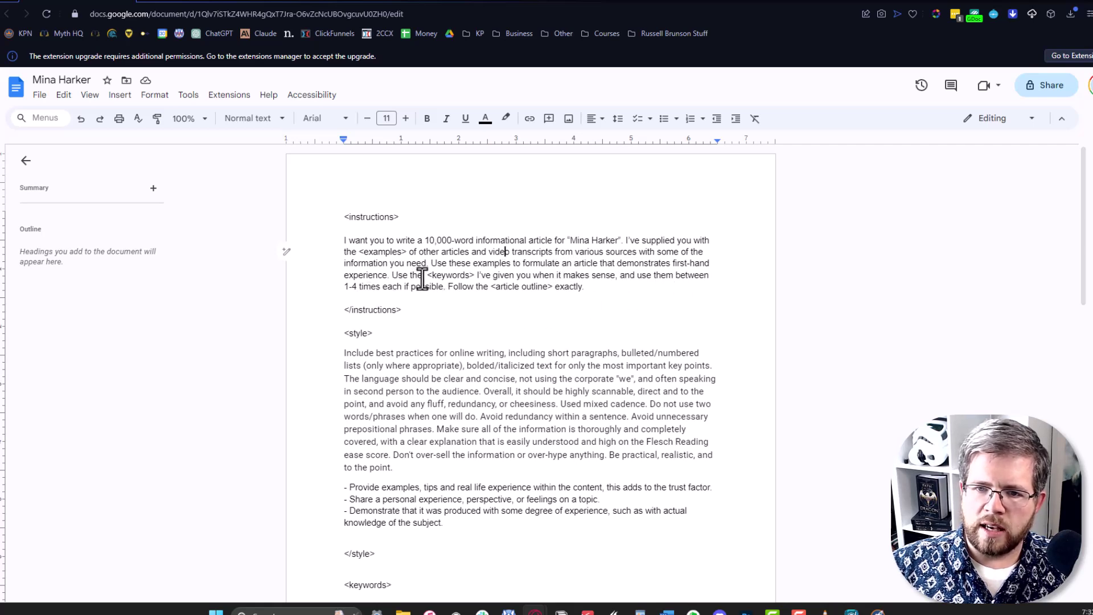
left_click_drag(427, 276, 477, 279)
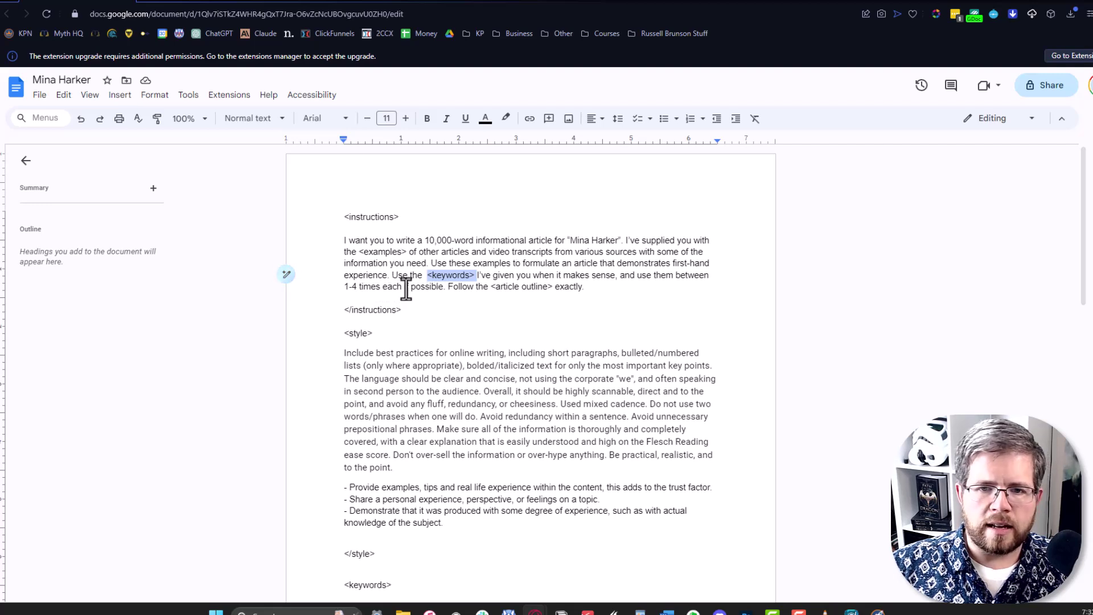
scroll(378, 374, "down", 3)
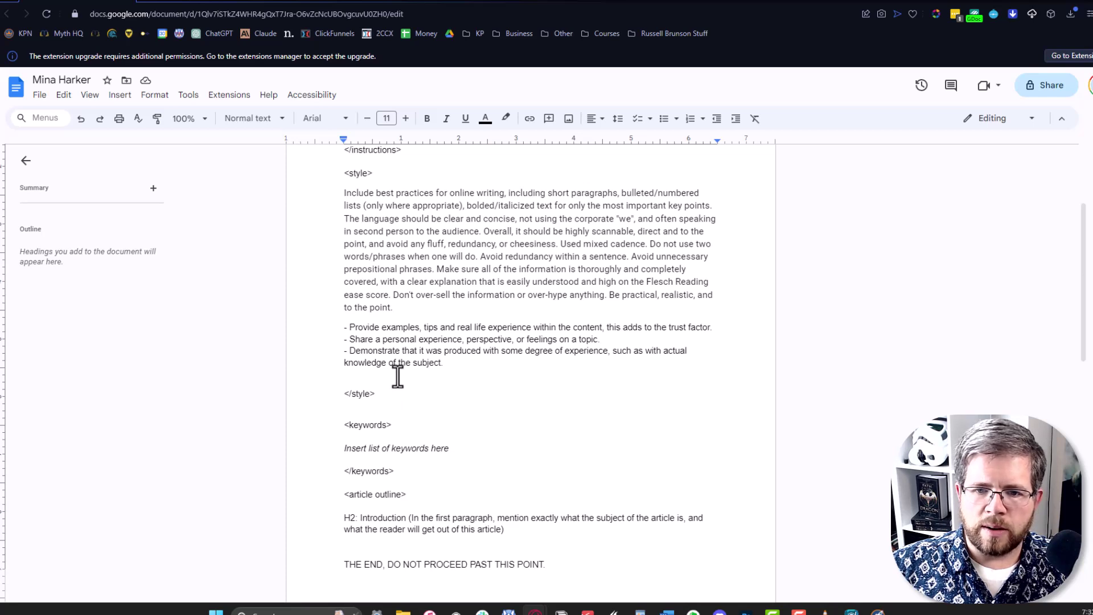
left_click_drag(398, 399, 334, 175)
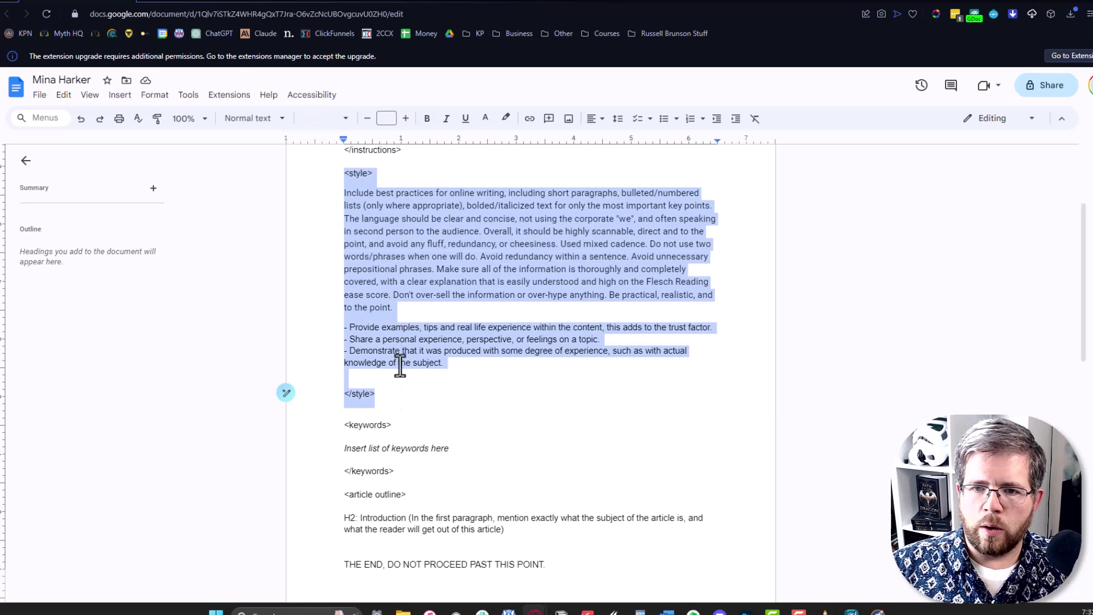
left_click(440, 307)
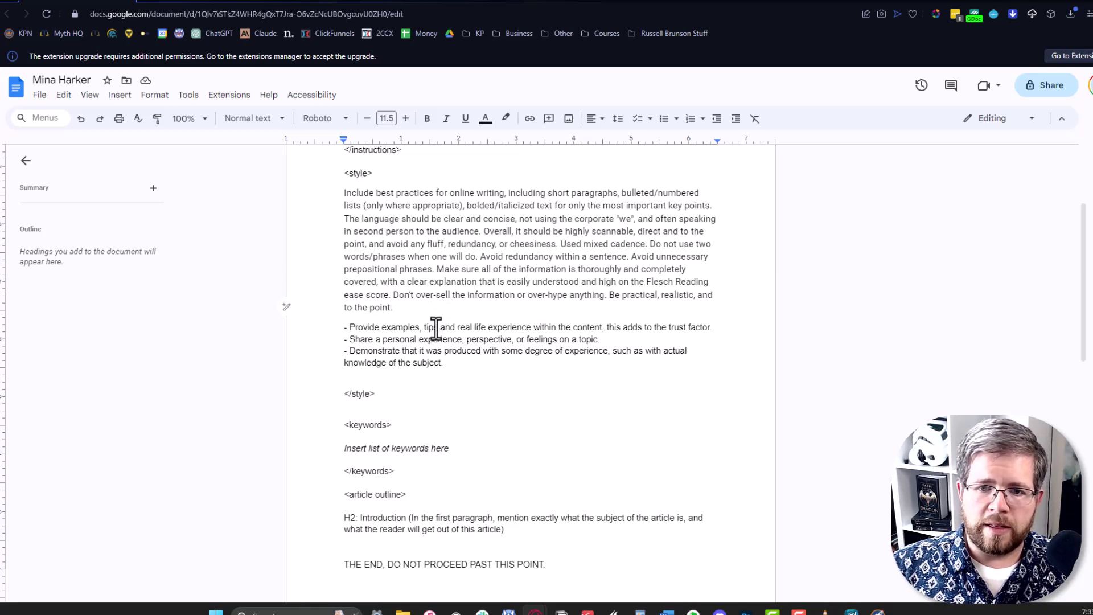
scroll(420, 430, "down", 2)
scroll(421, 430, "down", 2)
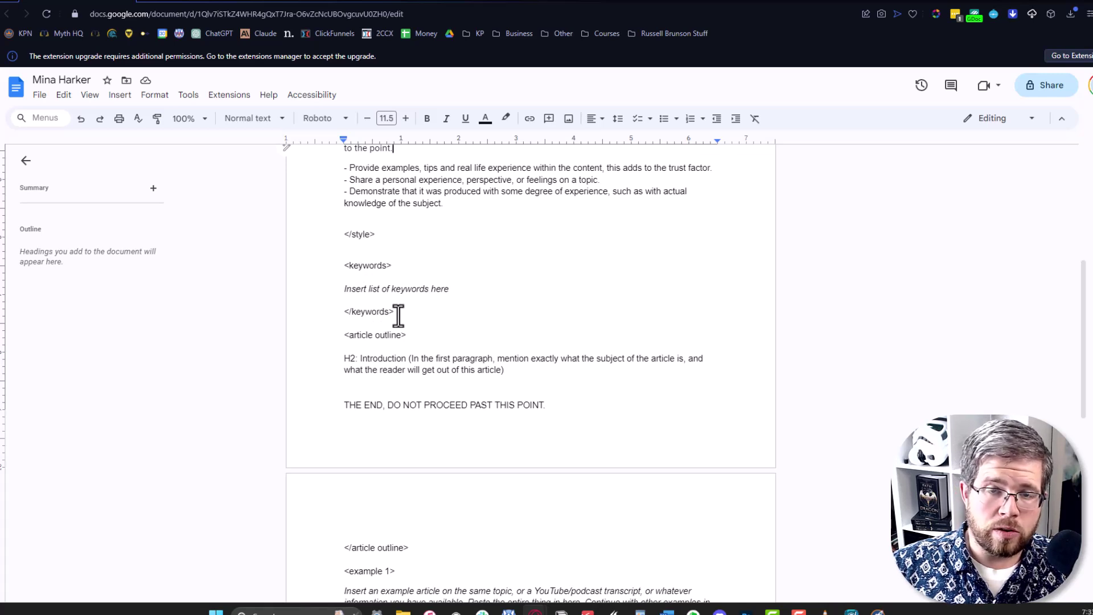
left_click_drag(399, 316, 346, 276)
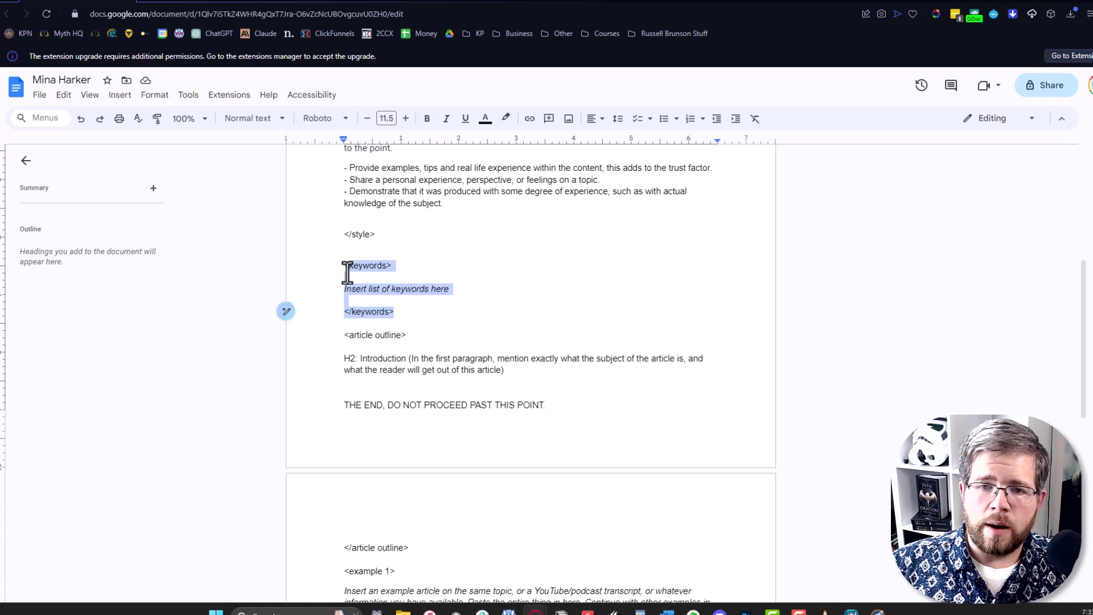
left_click(357, 290)
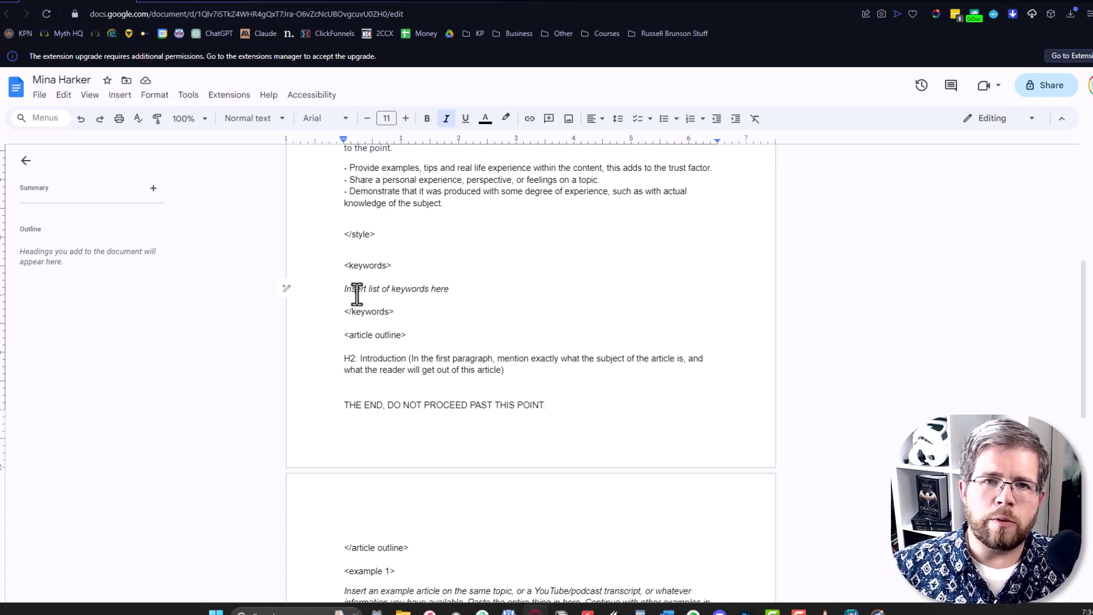
left_click_drag(518, 290, 307, 287)
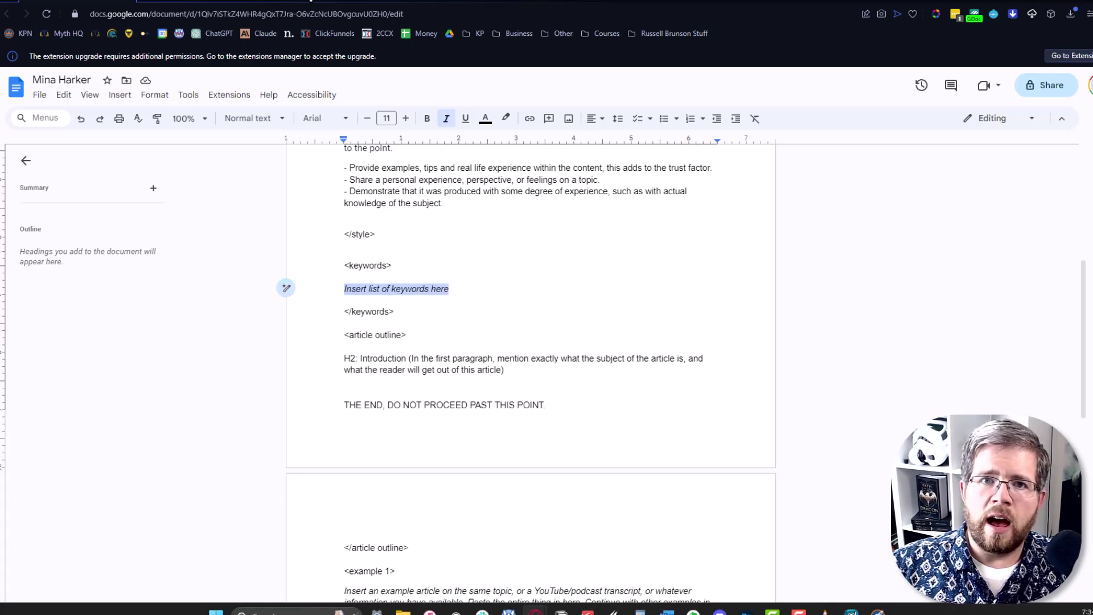
Switch to MarketMuse, look through the suggested topics for "mina harker", and export the results as an Excel workbook.
left_click(313, 6)
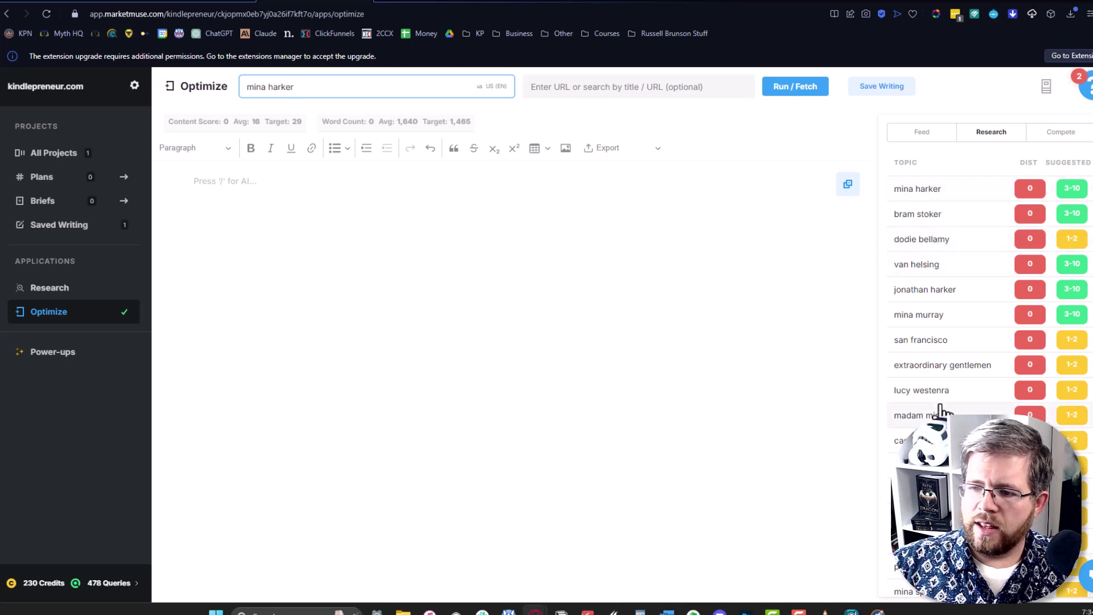
scroll(939, 410, "down", 10)
scroll(940, 341, "down", 5)
left_click(622, 148)
left_click(620, 185)
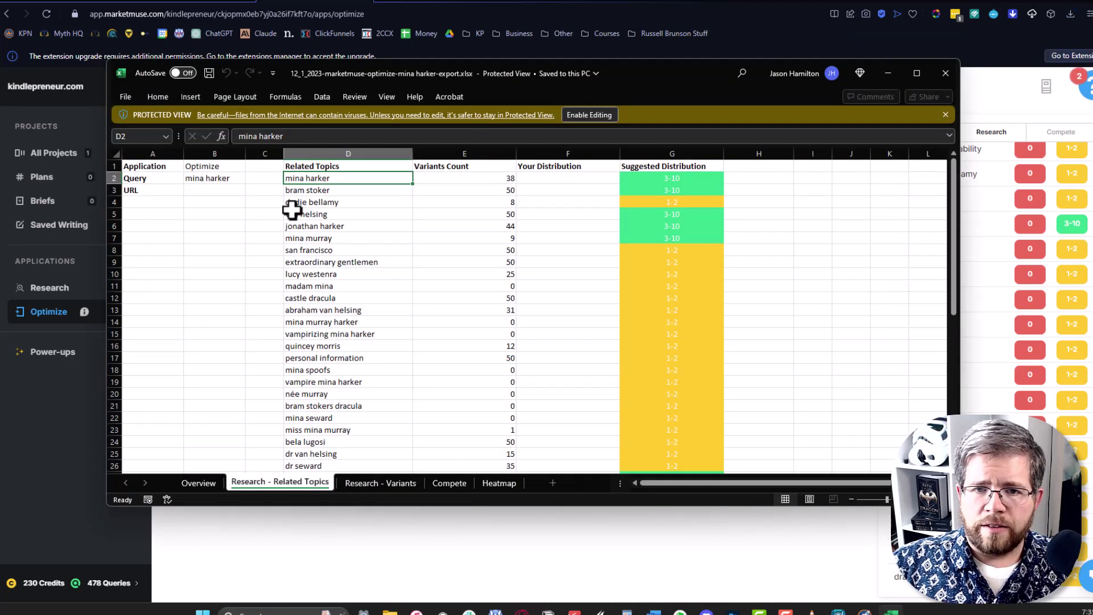
Copy the whole Related Topics list, from "mina harker" to "dracula movie", in the exported workbook.
scroll(317, 237, "down", 8)
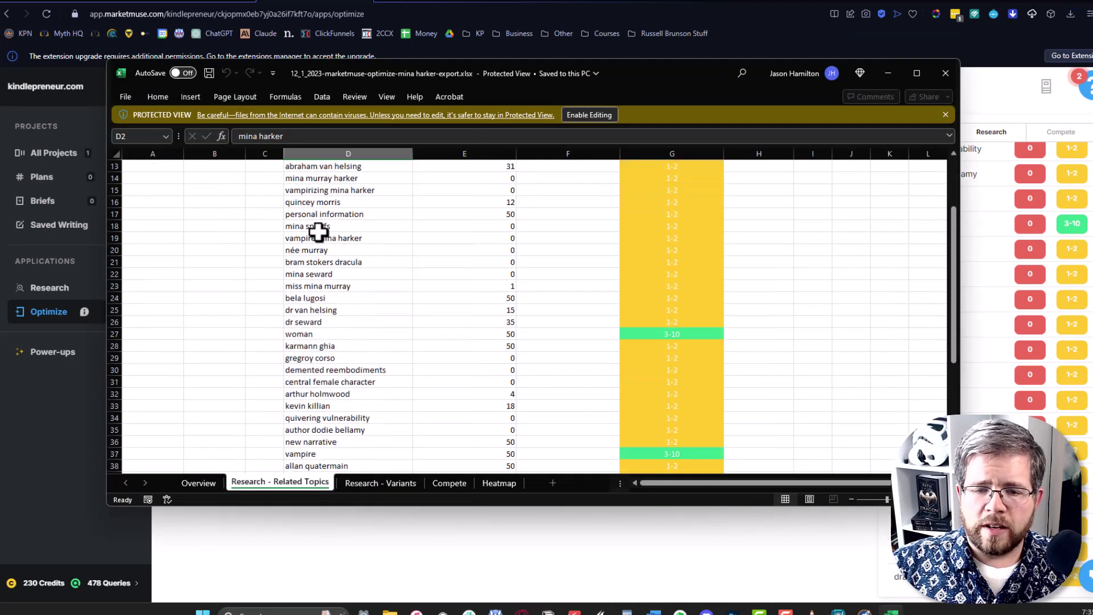
scroll(307, 242, "down", 10)
scroll(317, 283, "up", 6)
left_click(317, 285, "shift")
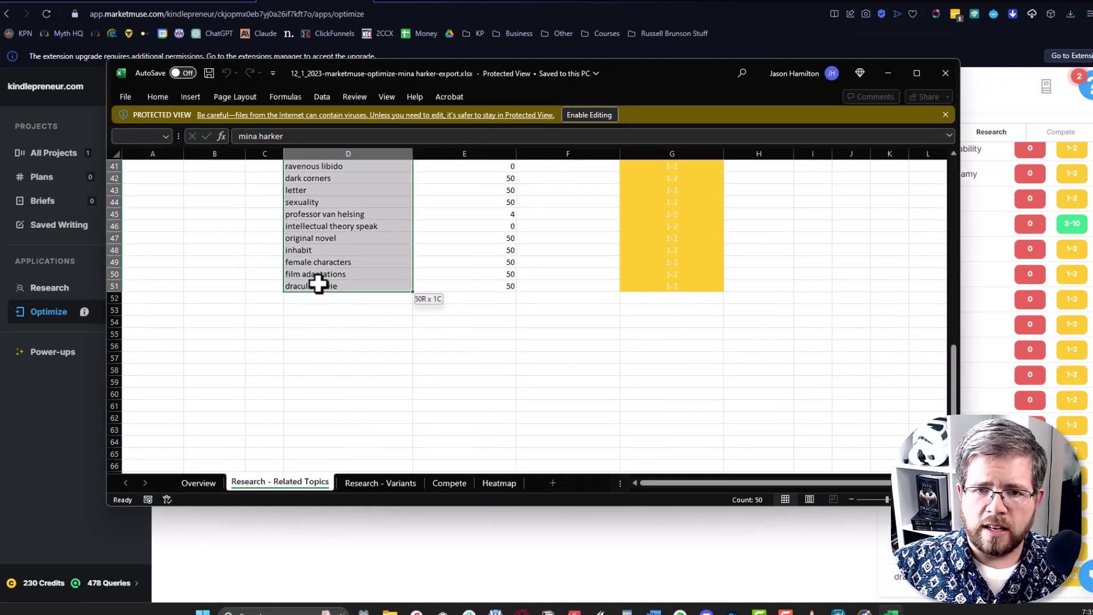
key("ctrl+c")
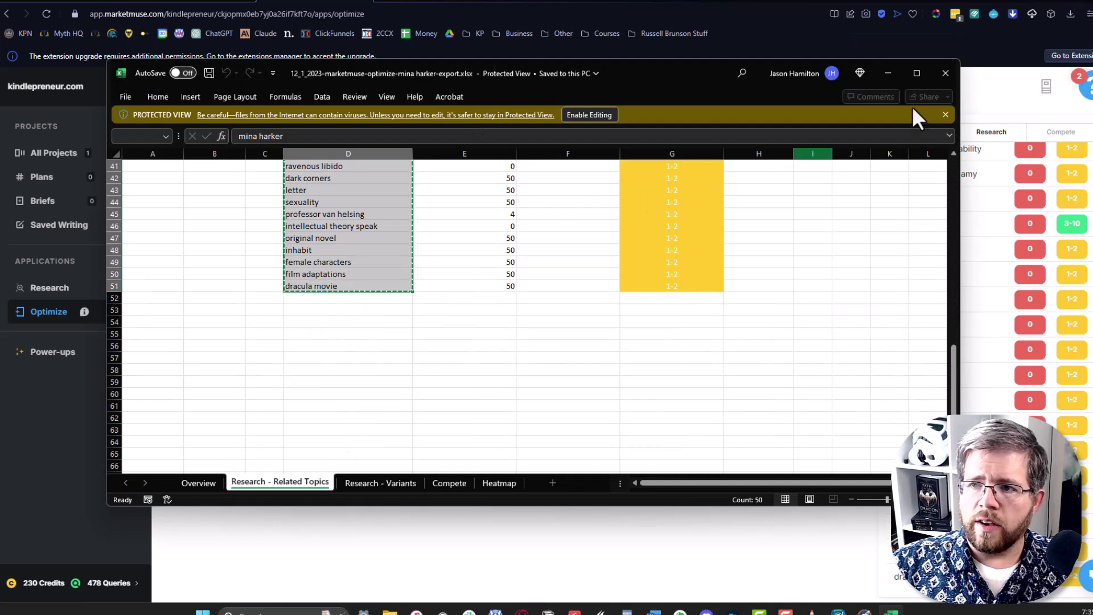
Return to the Google Docs prompt, replace "Insert list of keywords here" with the copied topics, and remove the extra blank lines.
left_click(888, 72)
key("ctrl+Tab")
left_click(397, 288)
triple_click(454, 288)
key("ctrl+v")
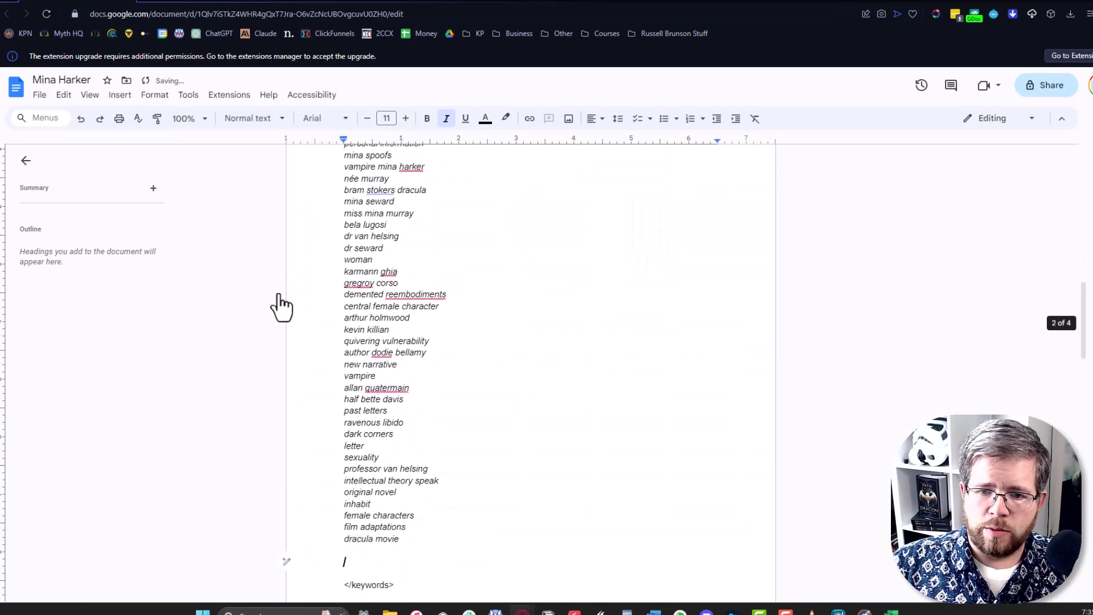
key("BackSpace")
key("BackSpace")
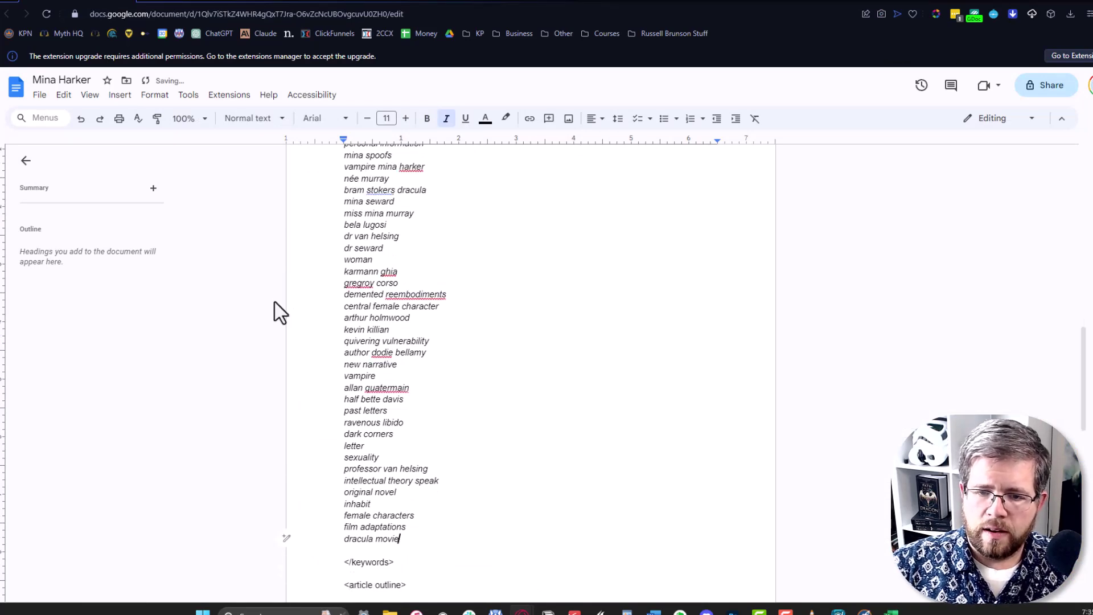
Check the pasted keyword list and remove the entry "sexuality" together with its empty line.
scroll(408, 284, "up", 6)
scroll(408, 284, "up", 5)
scroll(408, 286, "down", 8)
scroll(454, 285, "up", 7)
scroll(436, 327, "down", 5)
scroll(436, 327, "down", 5)
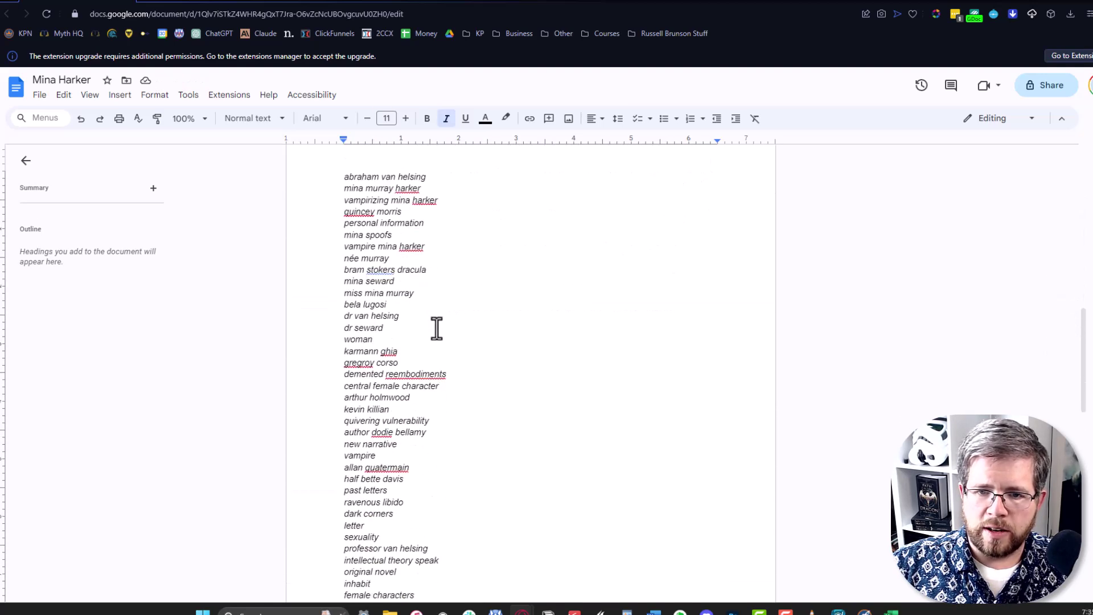
scroll(404, 358, "down", 3)
left_click_drag(379, 378, 338, 376)
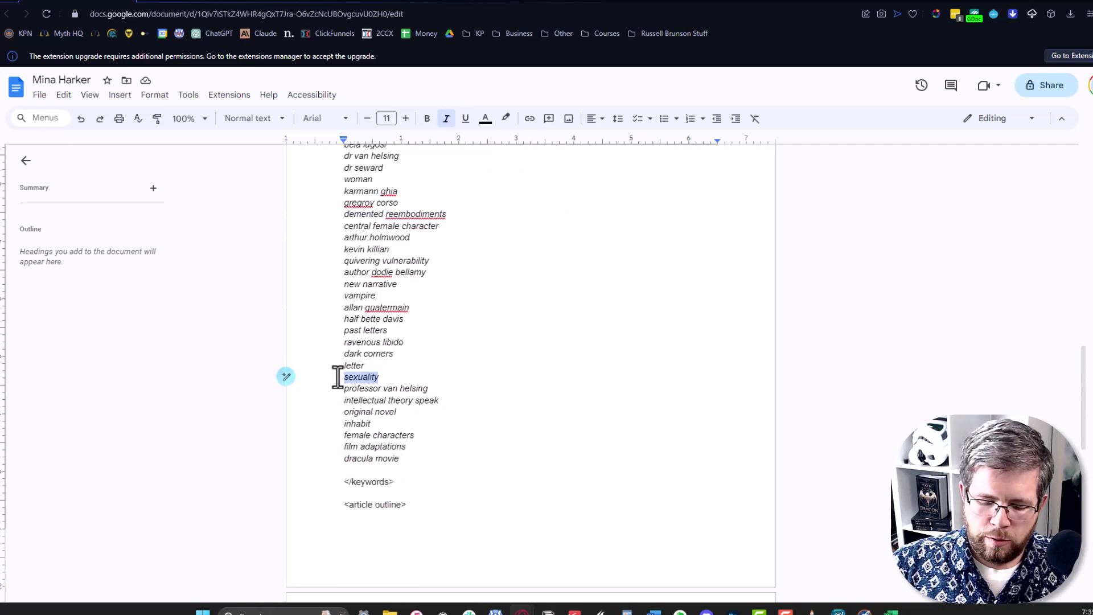
key("BackSpace")
key("BackSpace")
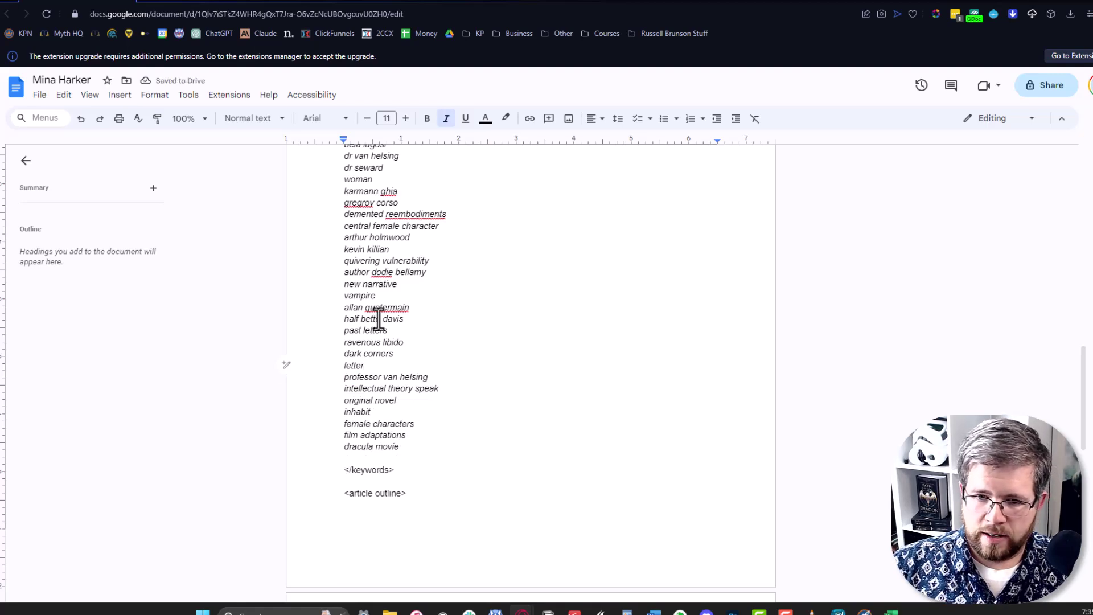
Examine the article outline section and the example sections that follow it, including the example 1 block.
scroll(444, 364, "down", 5)
scroll(398, 336, "down", 1)
scroll(386, 337, "up", 4)
scroll(374, 317, "down", 3)
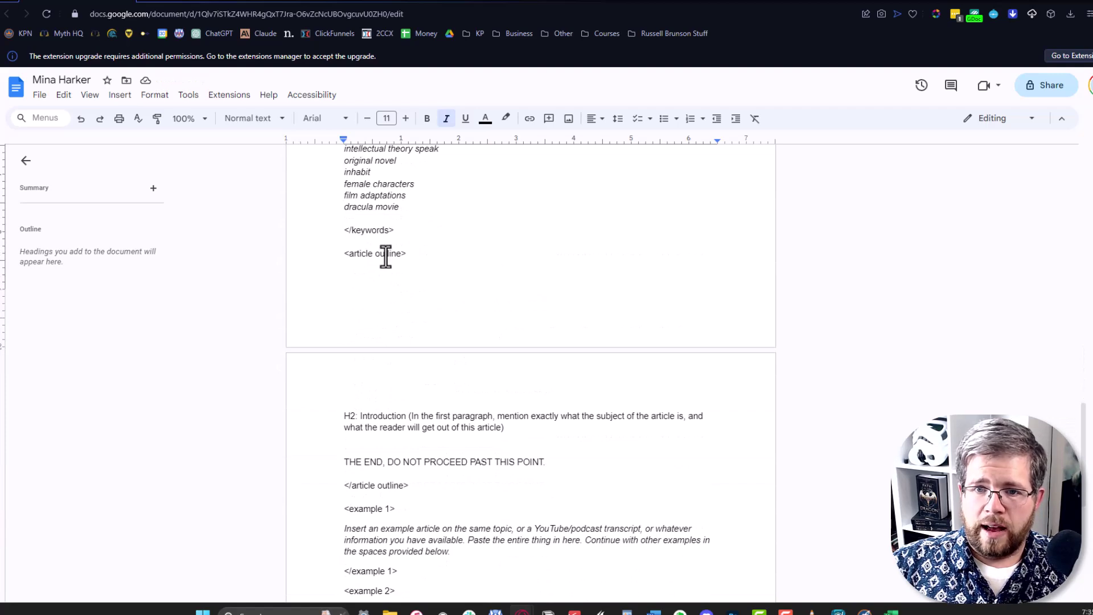
scroll(383, 254, "down", 3)
scroll(349, 370, "up", 5)
scroll(443, 413, "down", 7)
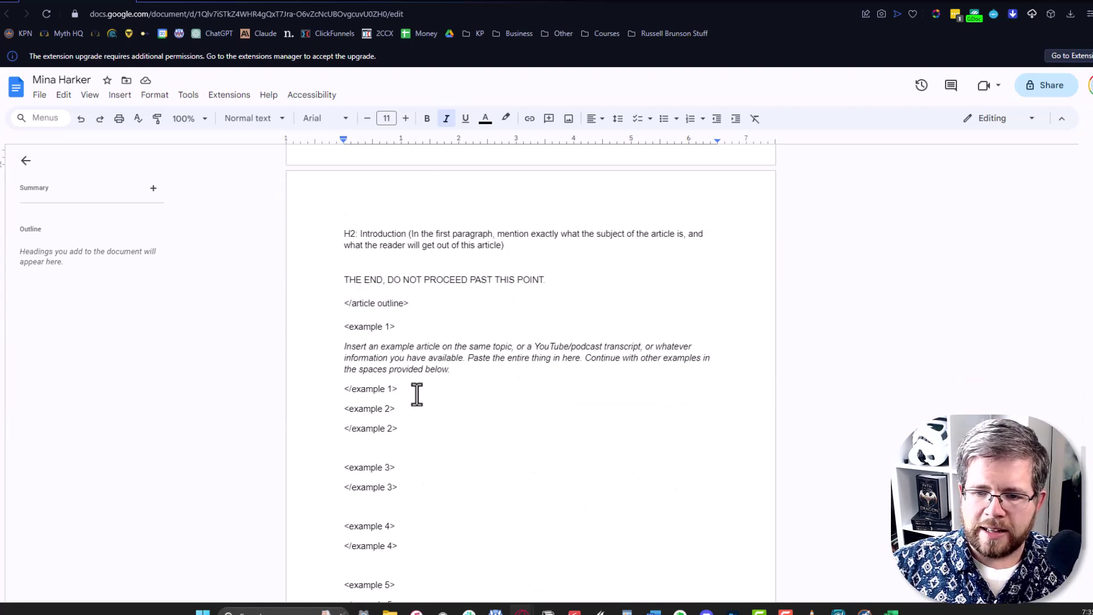
left_click_drag(344, 271, 439, 339)
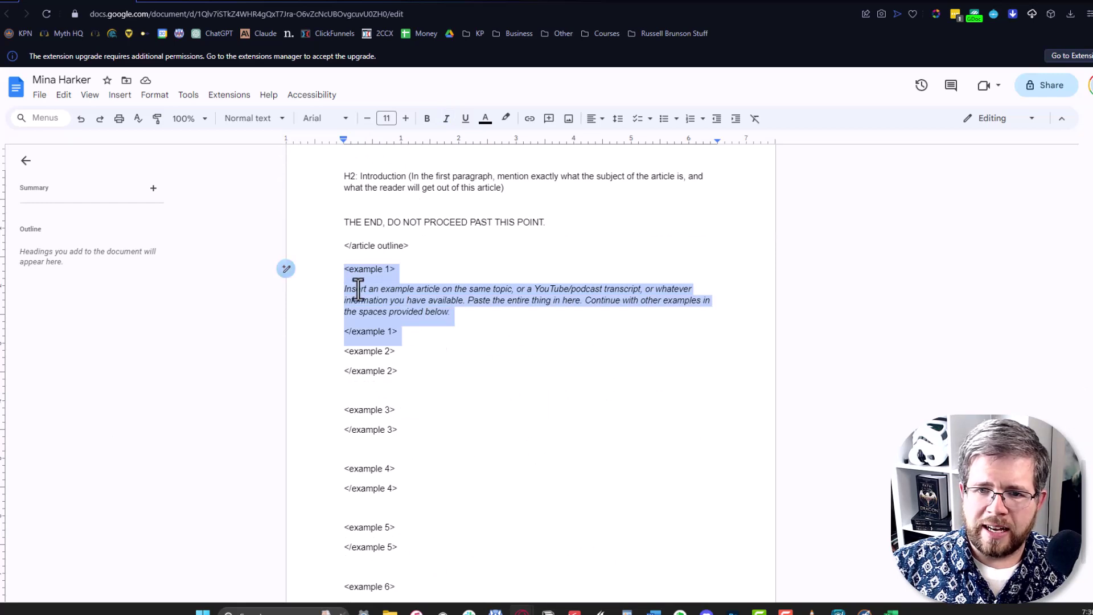
left_click(397, 333)
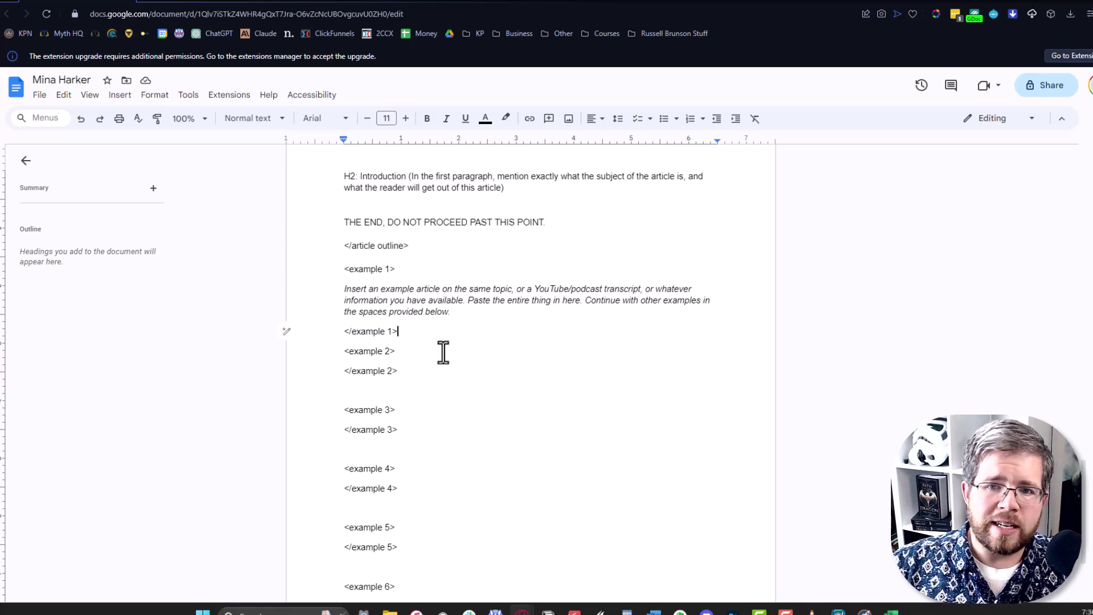
Delete the italic placeholder text inside the example 1 tags along with its leftover empty line.
left_click_drag(449, 312, 344, 292)
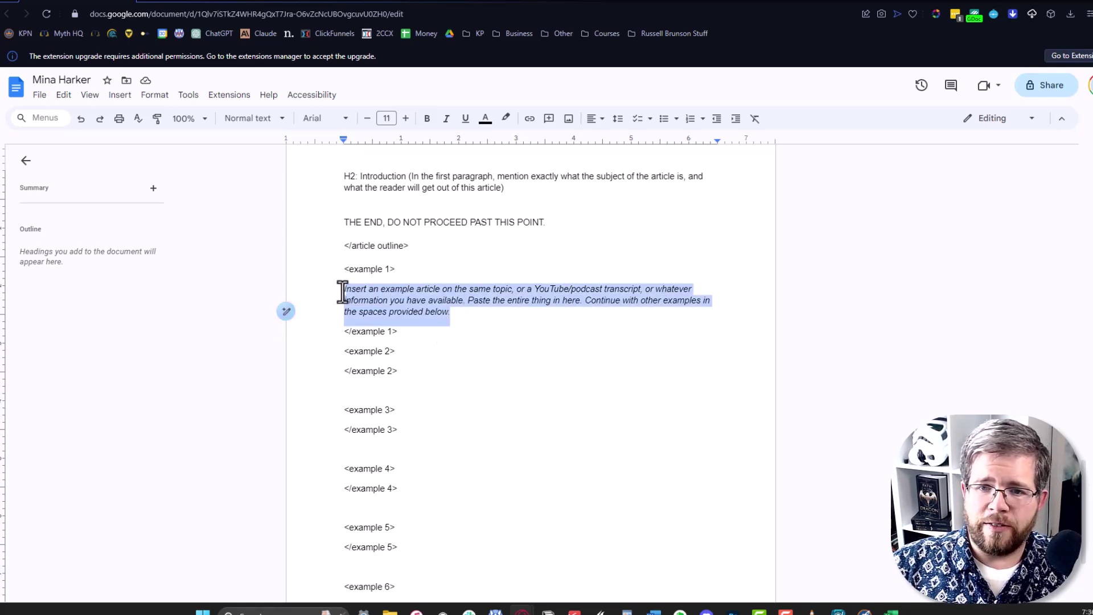
key("BackSpace")
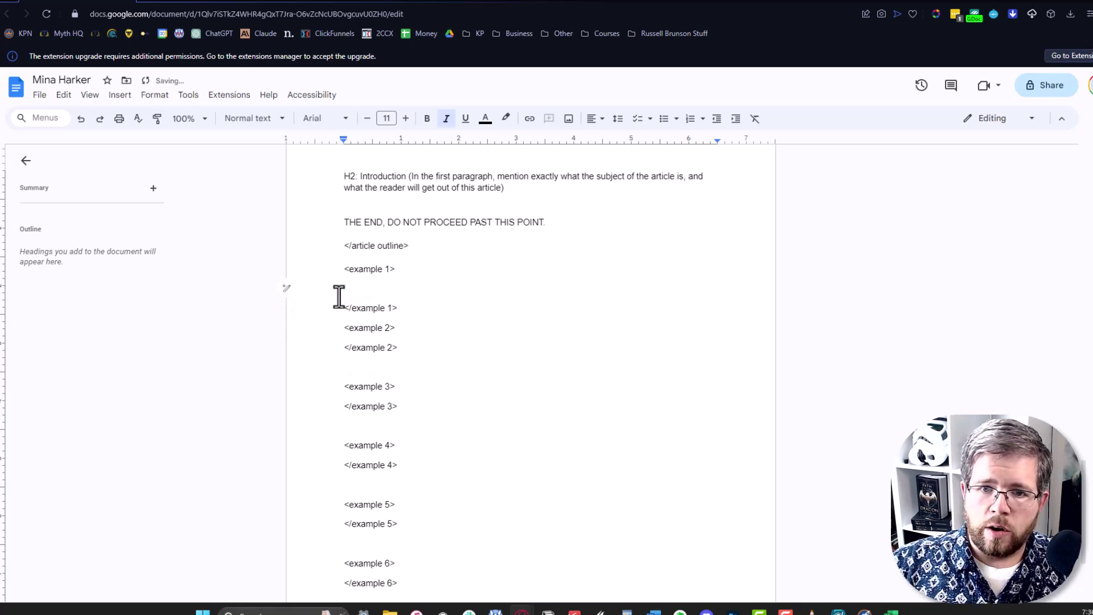
key("BackSpace")
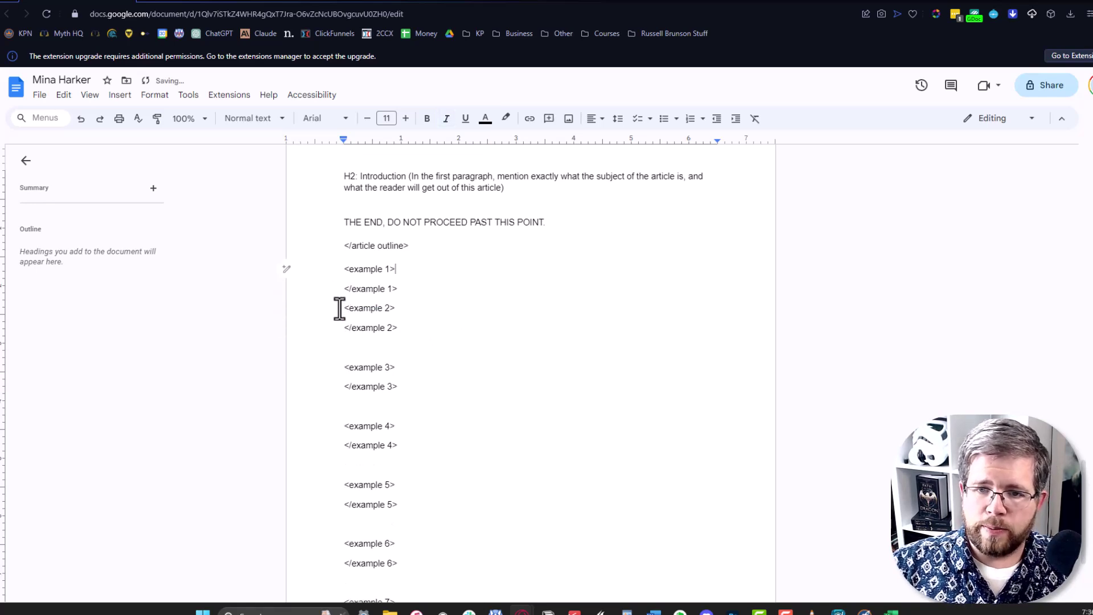
Switch from the prompt document to the Google results for "mina harker" and examine the ranking pages and People also ask questions.
scroll(339, 302, "up", 3)
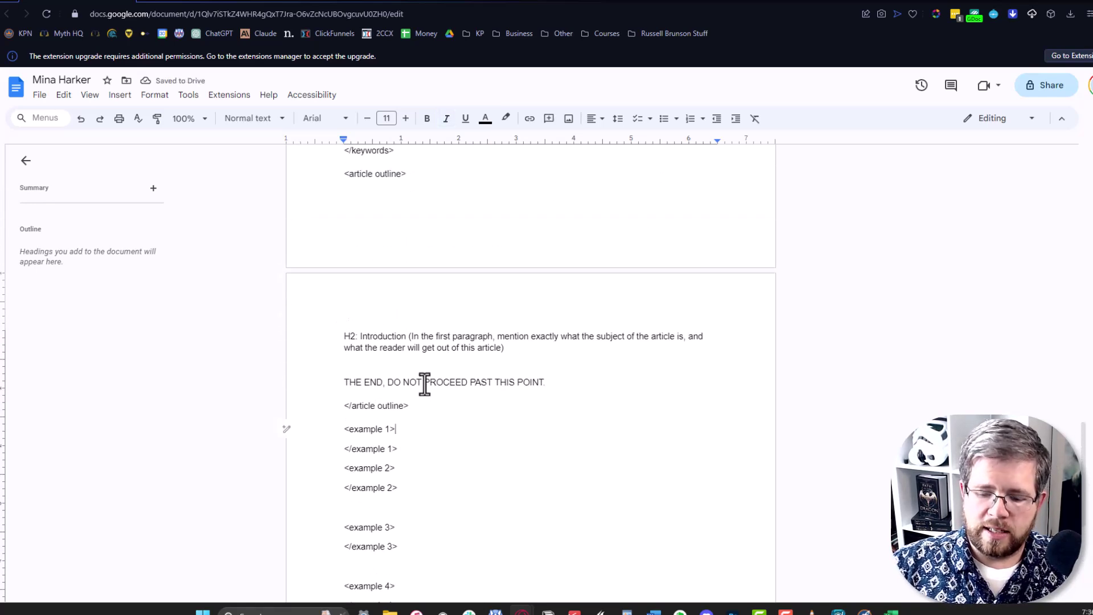
key("Return")
scroll(439, 406, "up", 3)
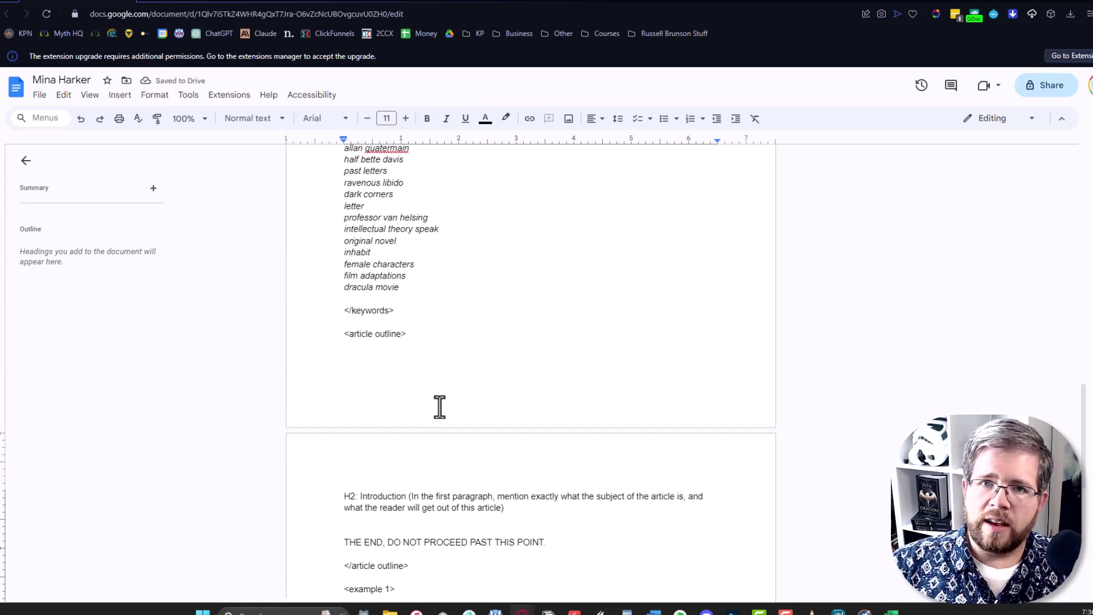
left_click(424, 6)
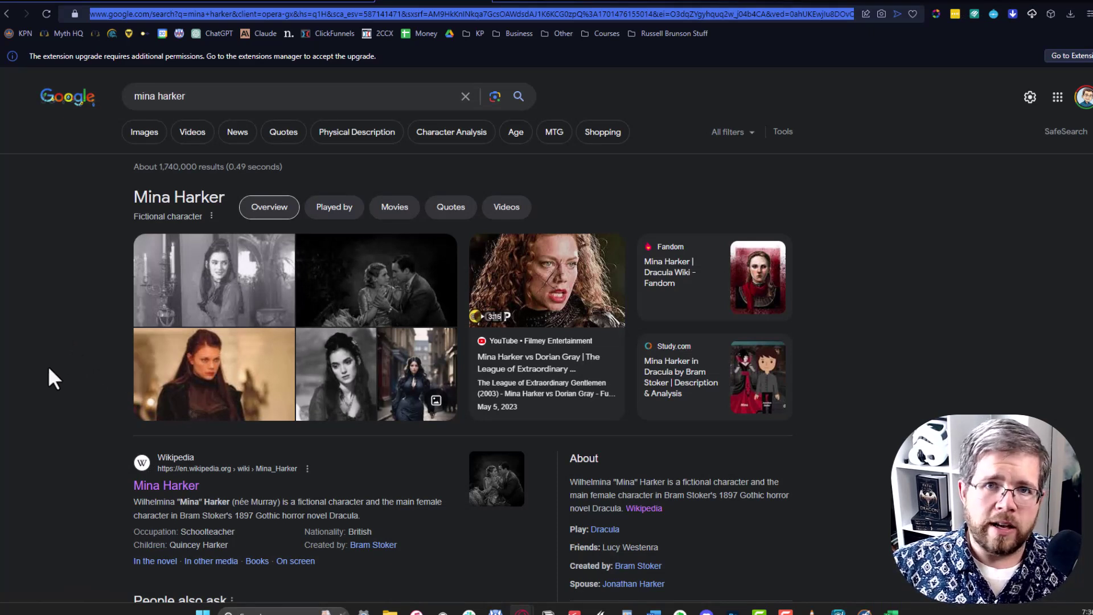
scroll(77, 391, "down", 7)
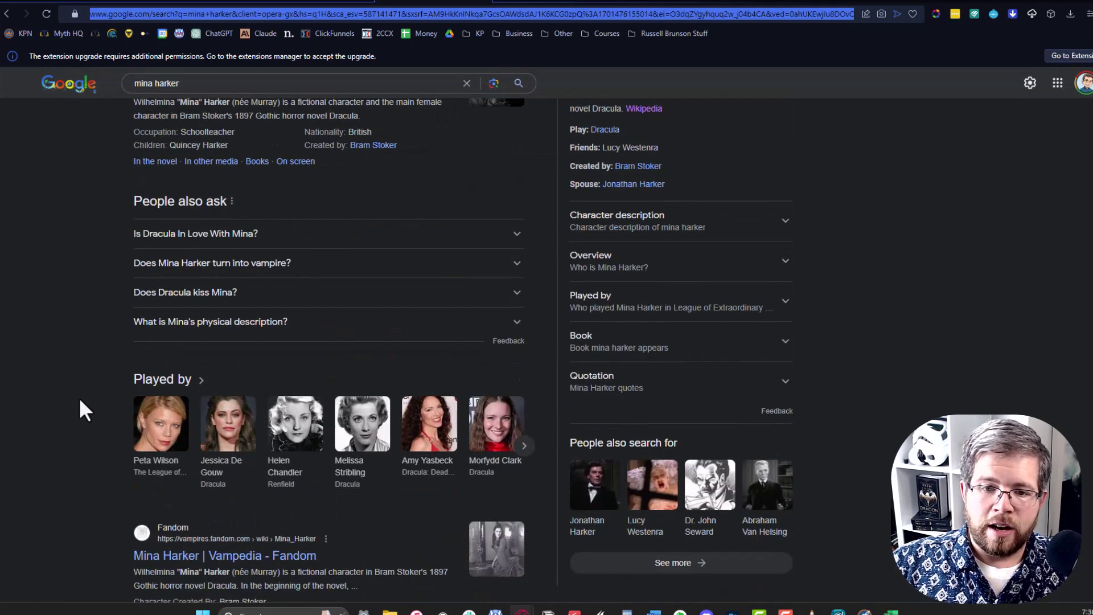
scroll(80, 397, "up", 6)
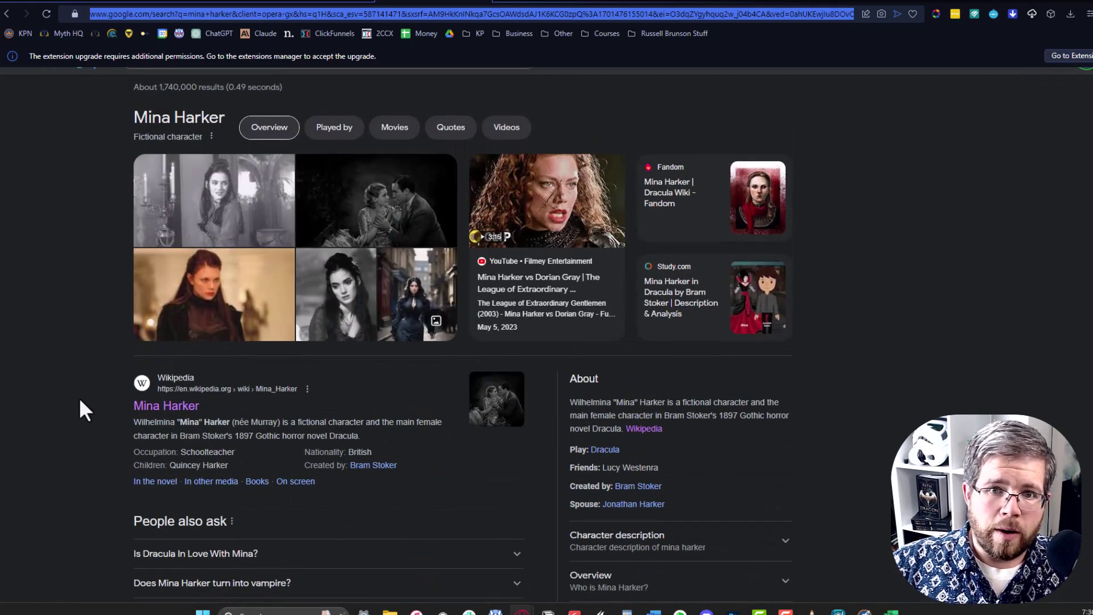
scroll(80, 397, "down", 7)
scroll(79, 397, "up", 4)
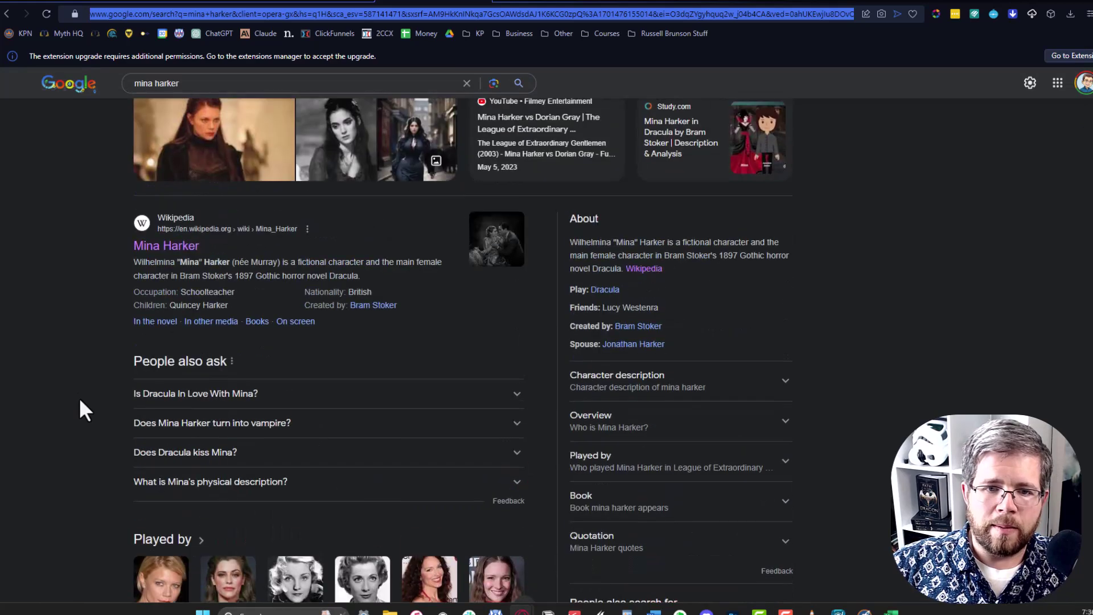
scroll(80, 397, "up", 4)
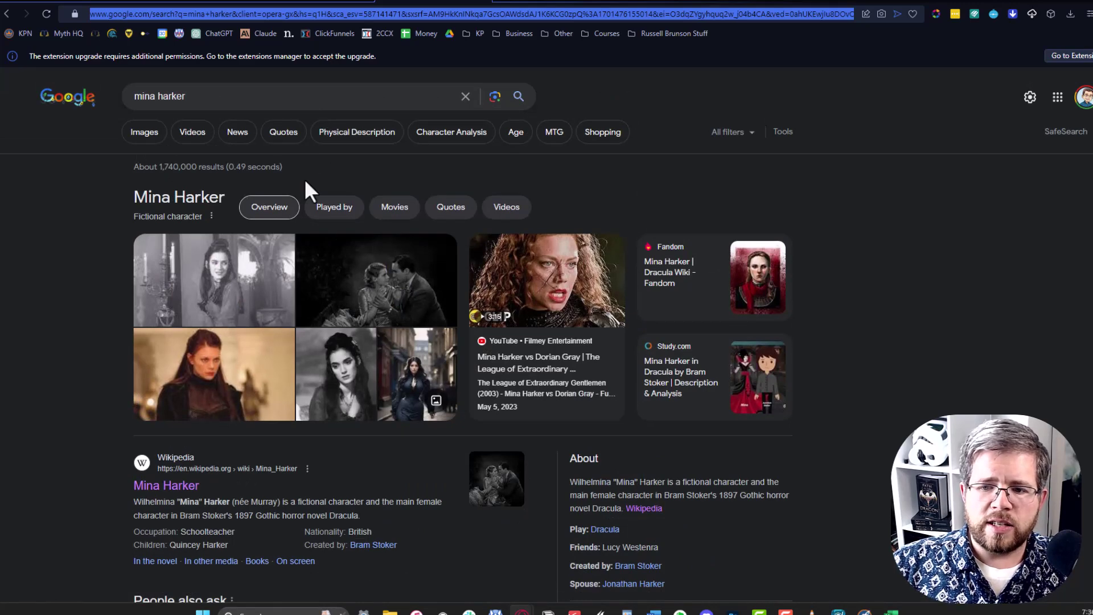
scroll(141, 393, "down", 3)
scroll(117, 426, "down", 2)
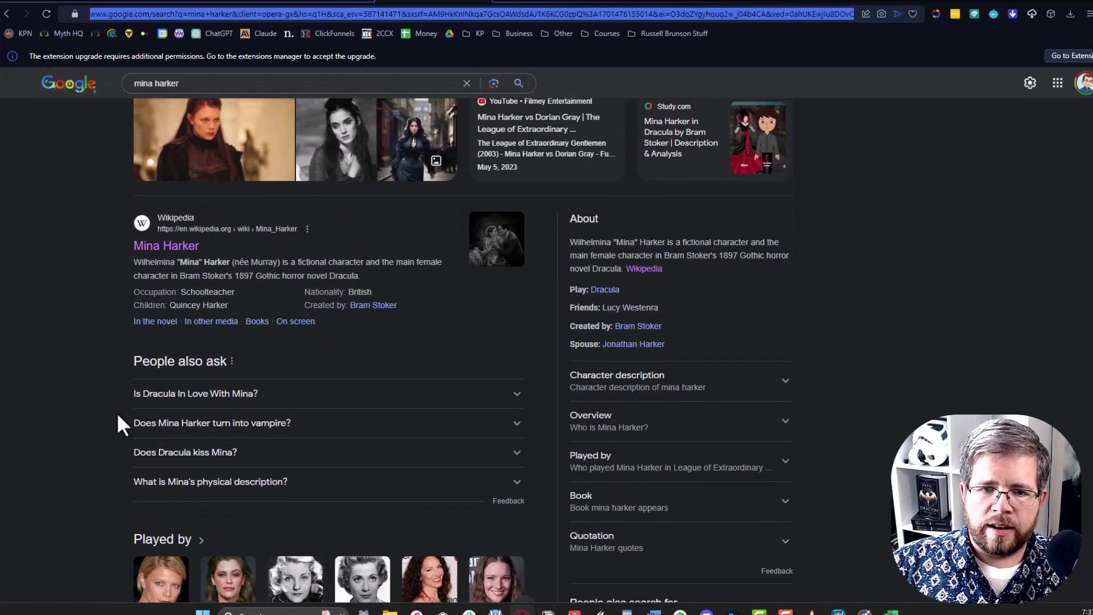
Open the Wikipedia, Vampedia, Dracula Wiki and Study.com results for Mina Harker in separate background tabs.
left_click(158, 246)
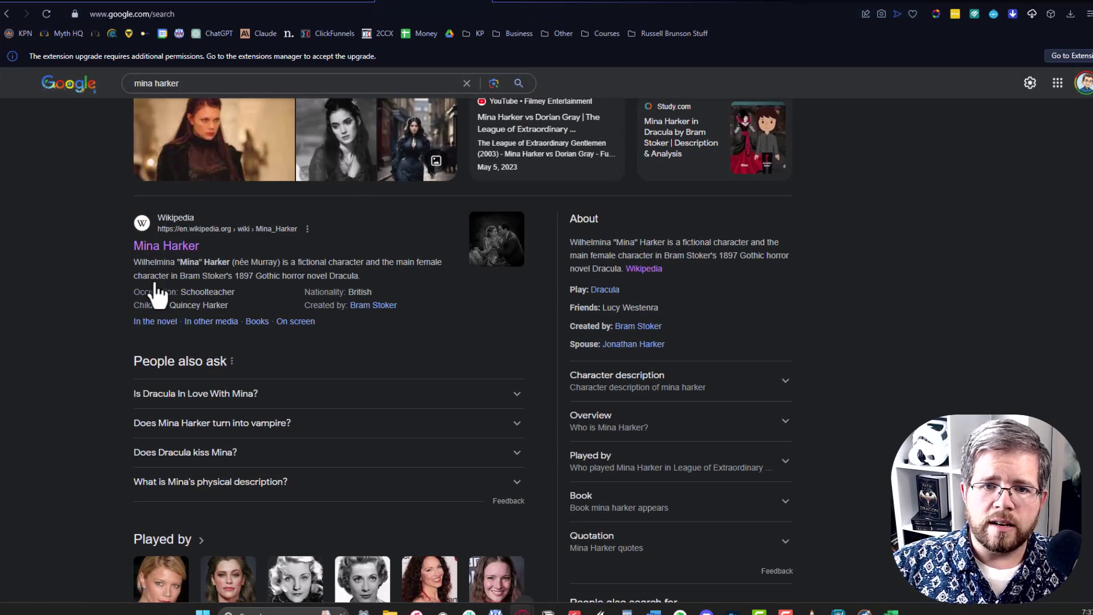
key("ctrl+minus")
key("ctrl+minus")
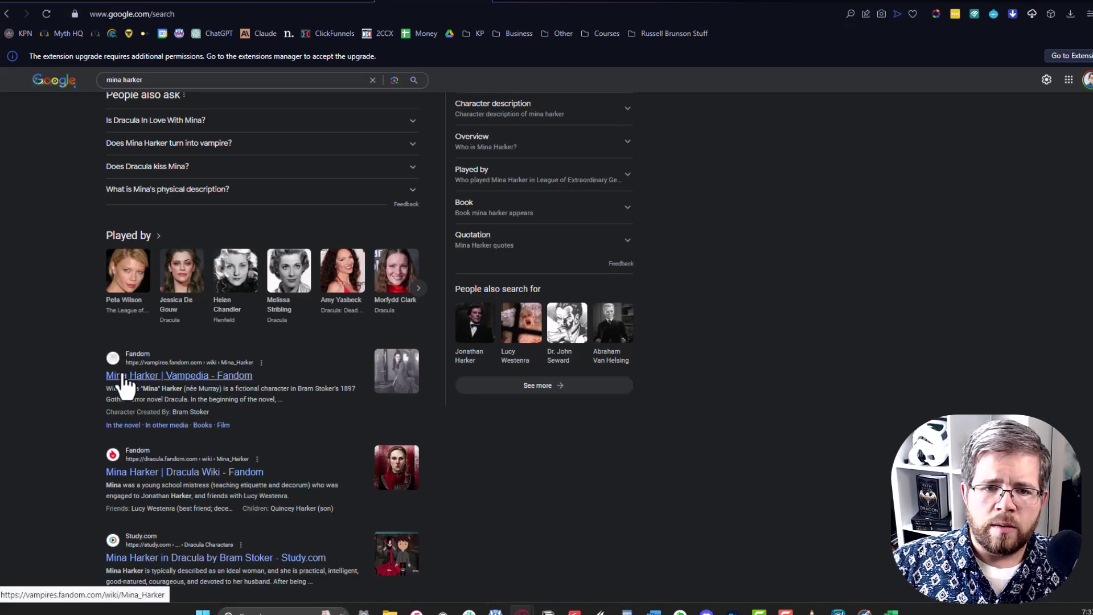
middle_click(121, 387)
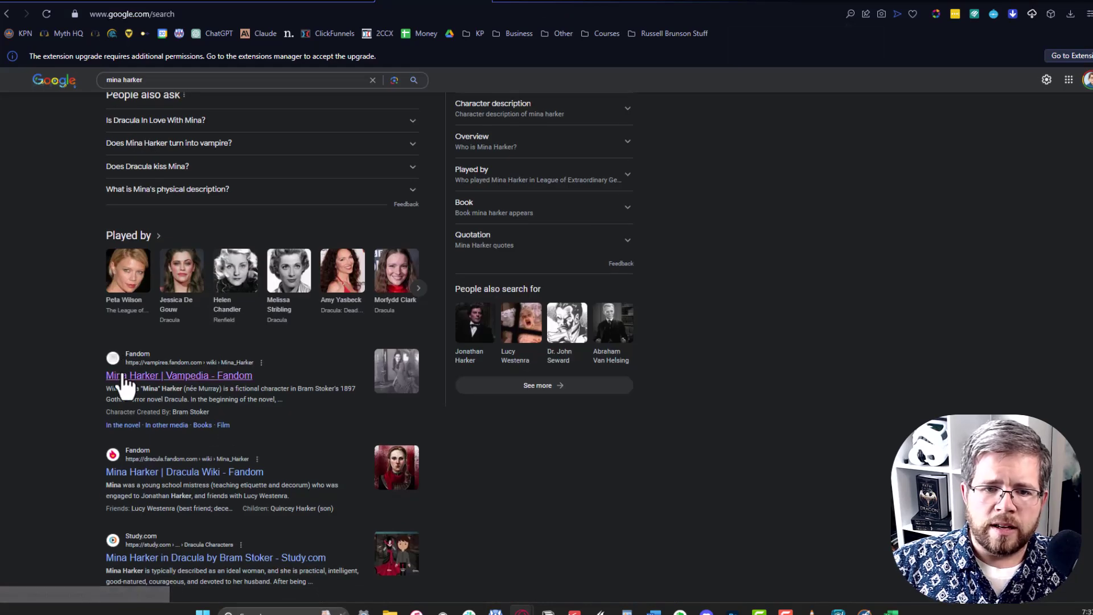
middle_click(114, 474)
scroll(104, 454, "down", 4)
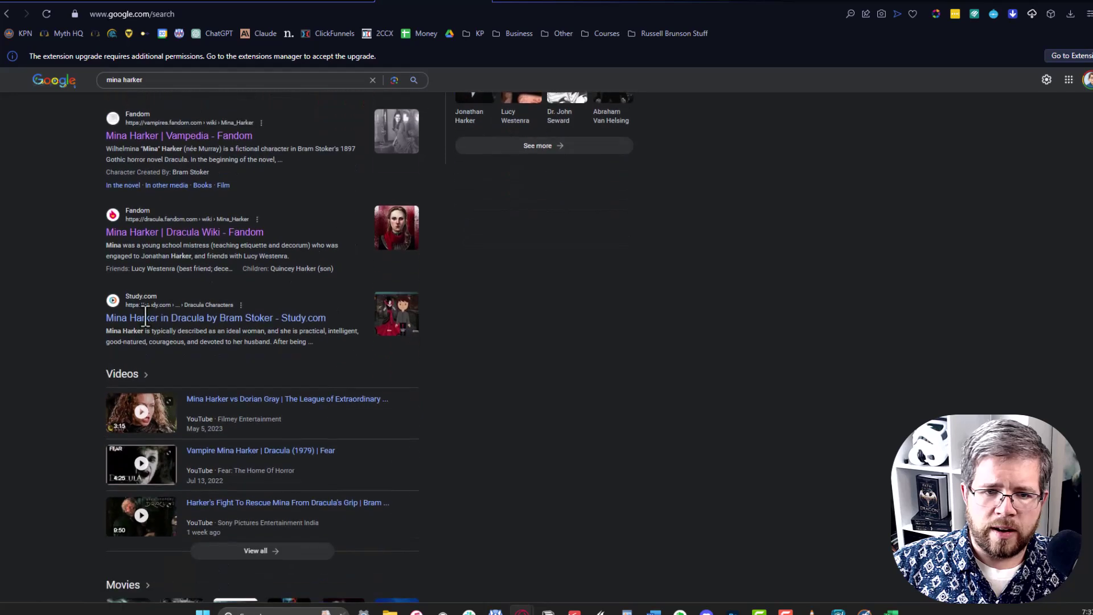
Open the SparkNotes, Weebly and Shmoop results in background tabs and check the rest of the results page.
scroll(80, 395, "down", 7)
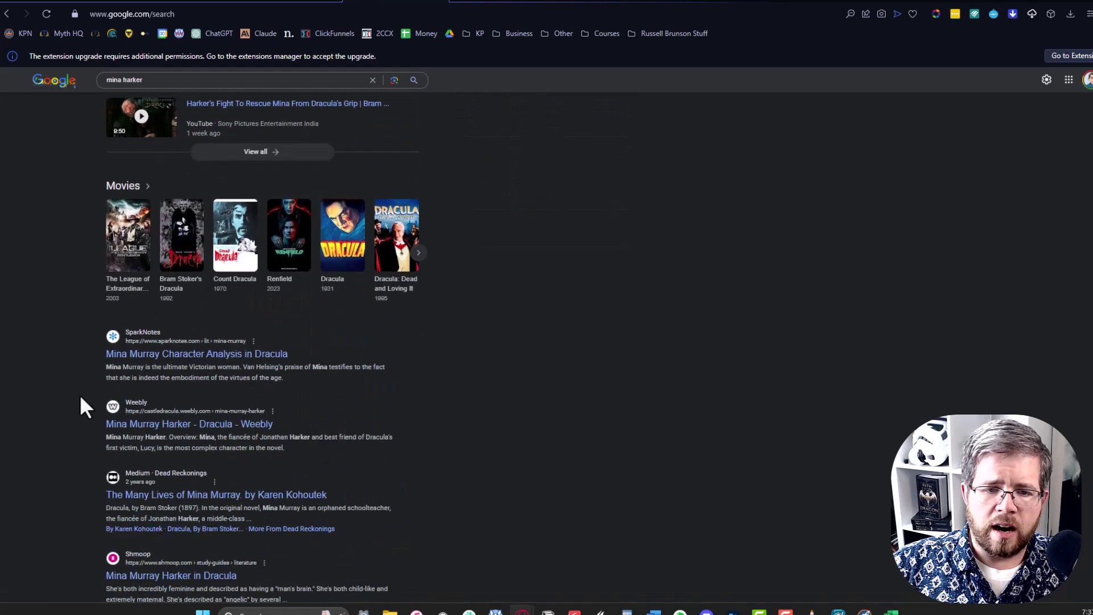
middle_click(107, 357)
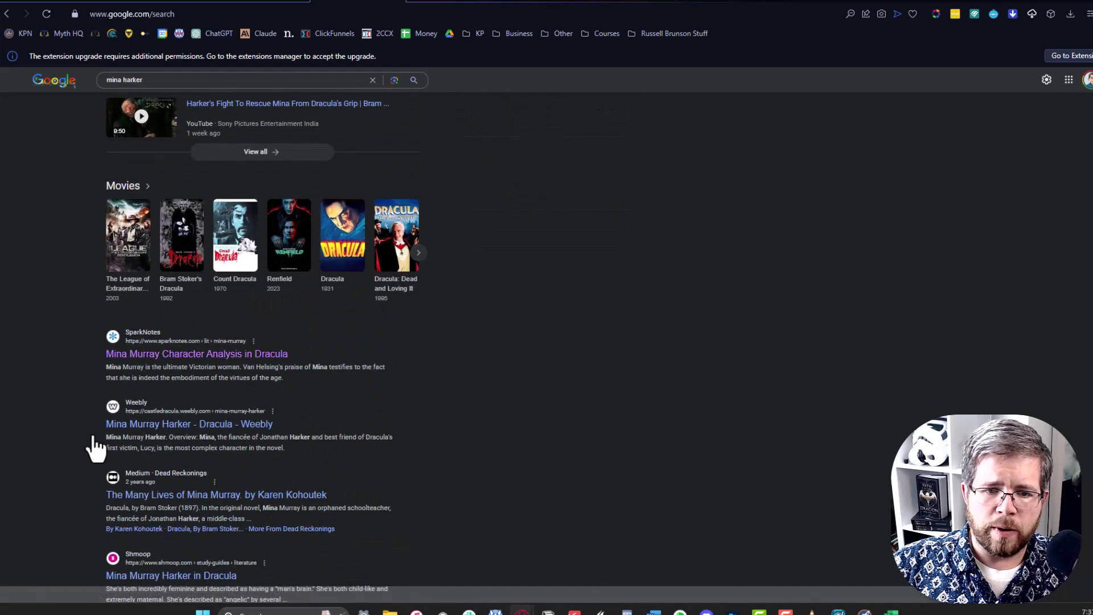
scroll(94, 447, "down", 3)
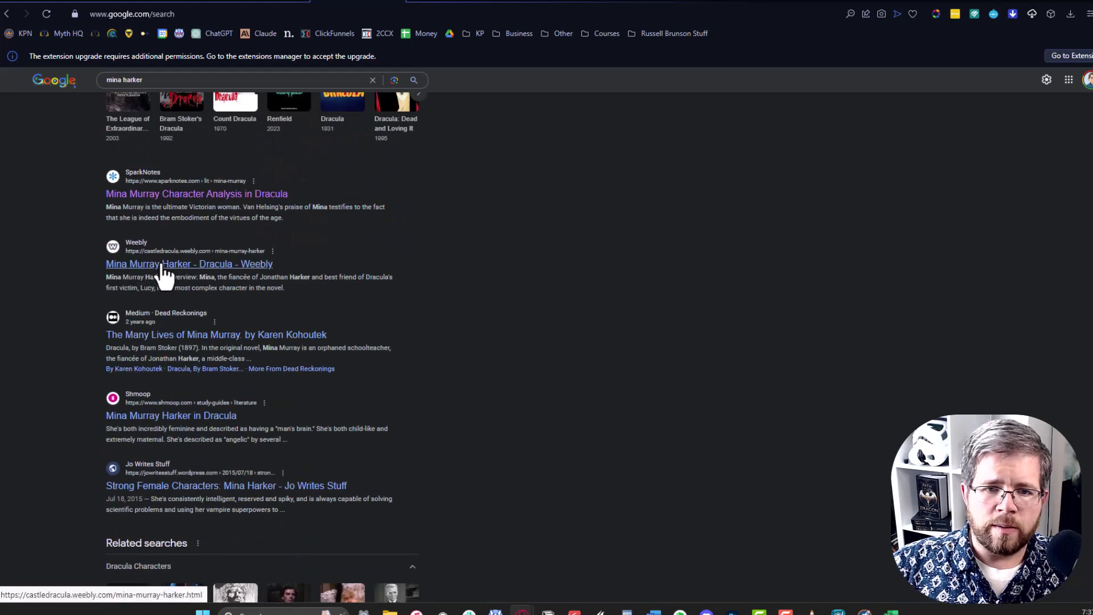
key("ctrl+plus")
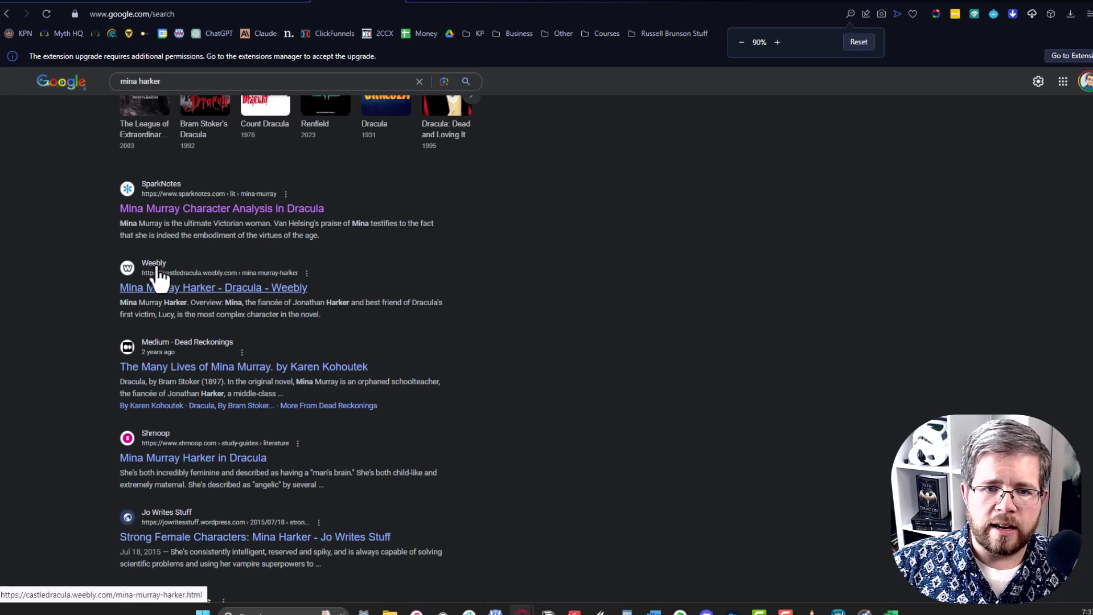
middle_click(173, 288)
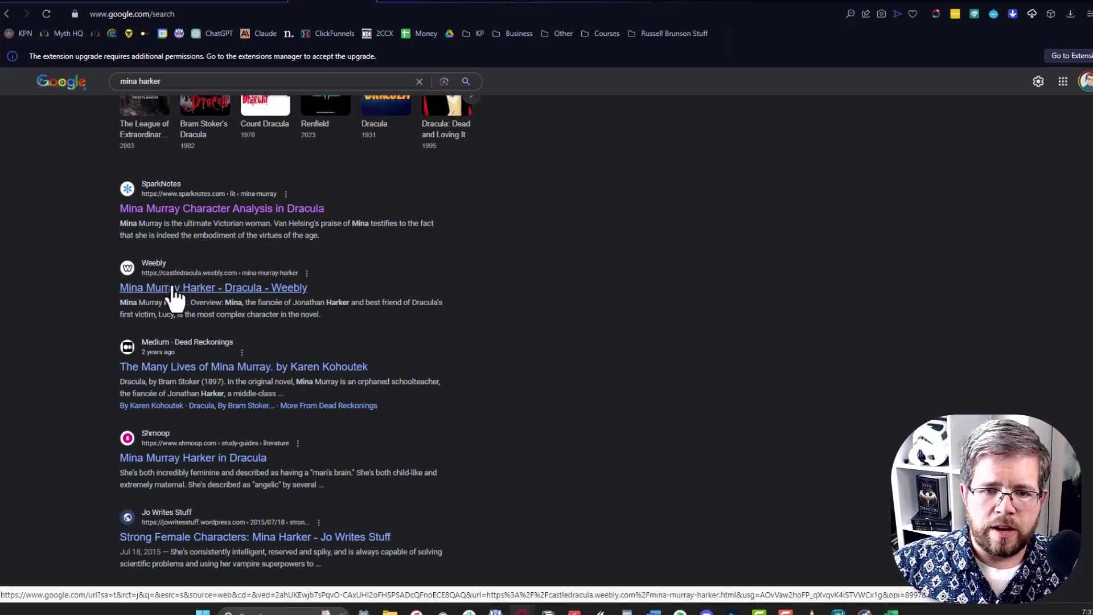
middle_click(154, 456)
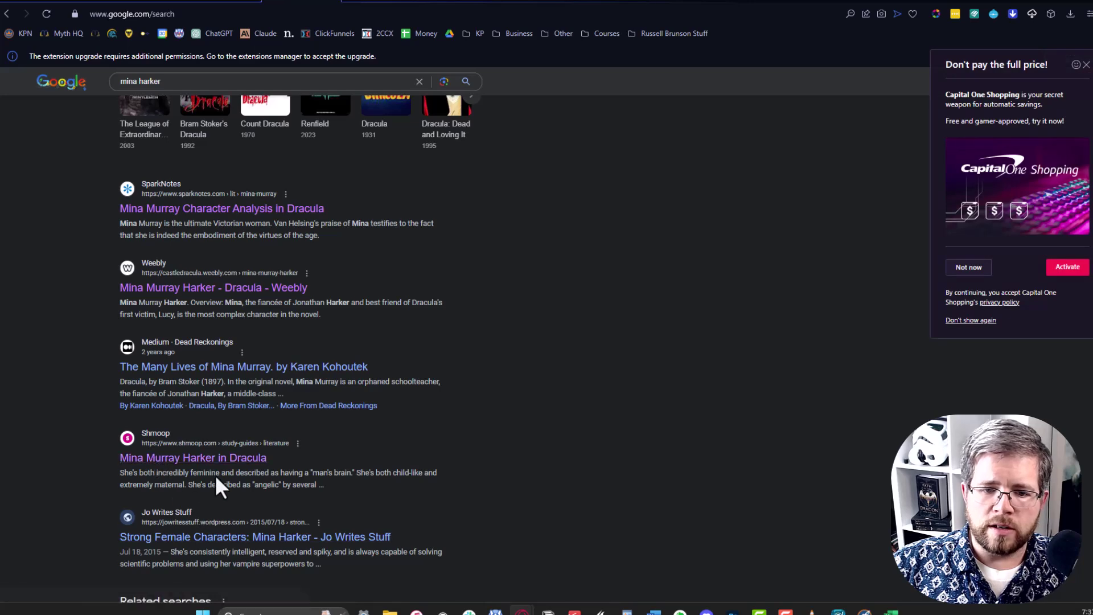
scroll(227, 476, "down", 6)
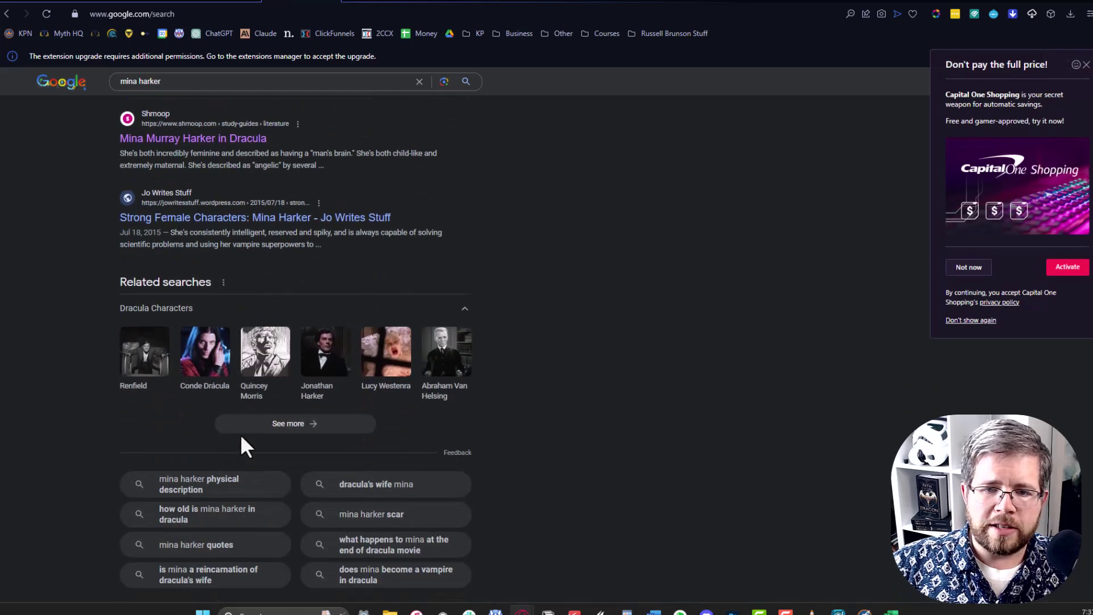
scroll(243, 446, "up", 6)
scroll(421, 301, "up", 6)
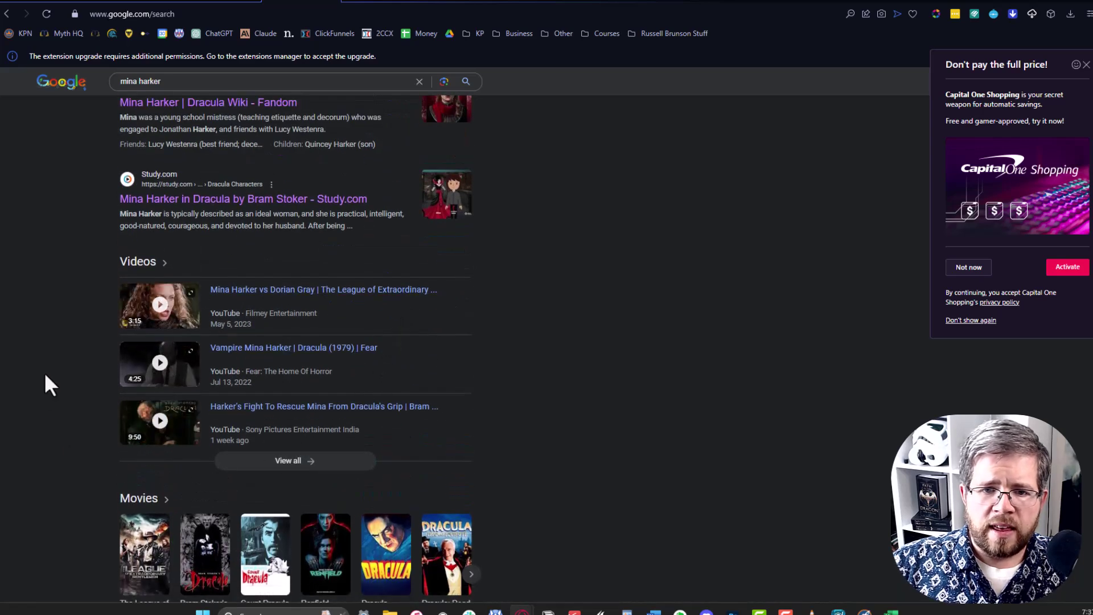
scroll(47, 371, "up", 15)
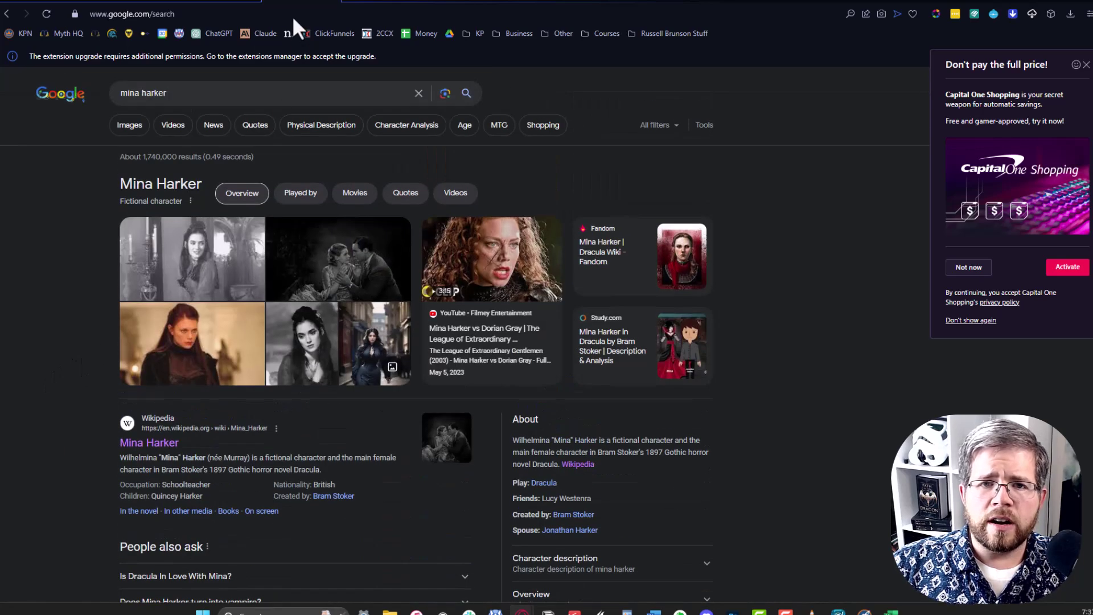
Go to YouTube, search for "mina harker" and look through the listed videos.
left_click(292, 13)
type("yout")
key("Return")
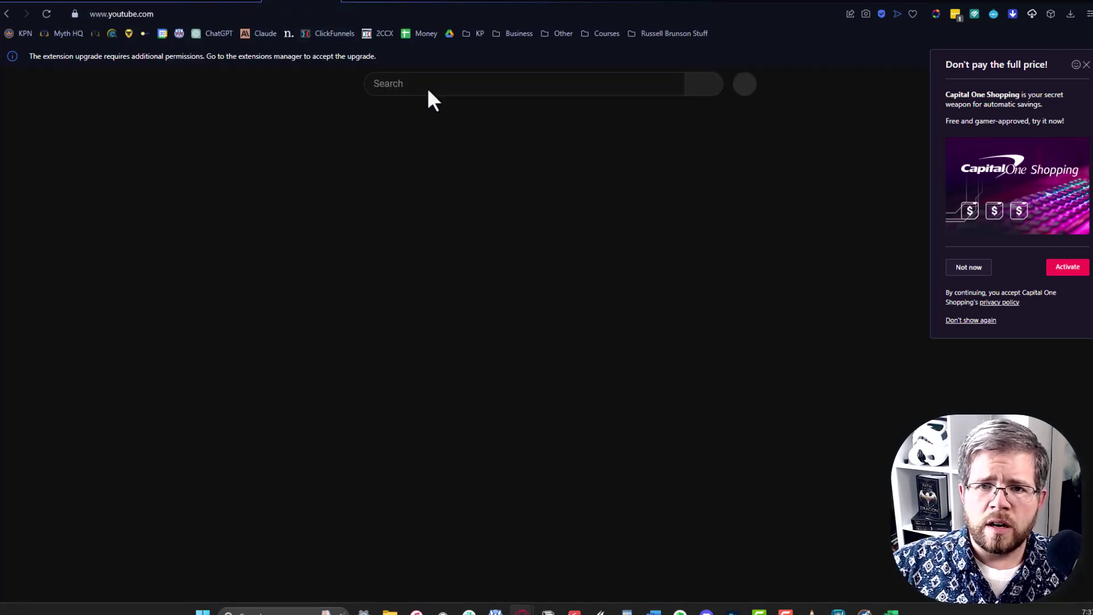
left_click(427, 82)
type("mina harker")
key("Return")
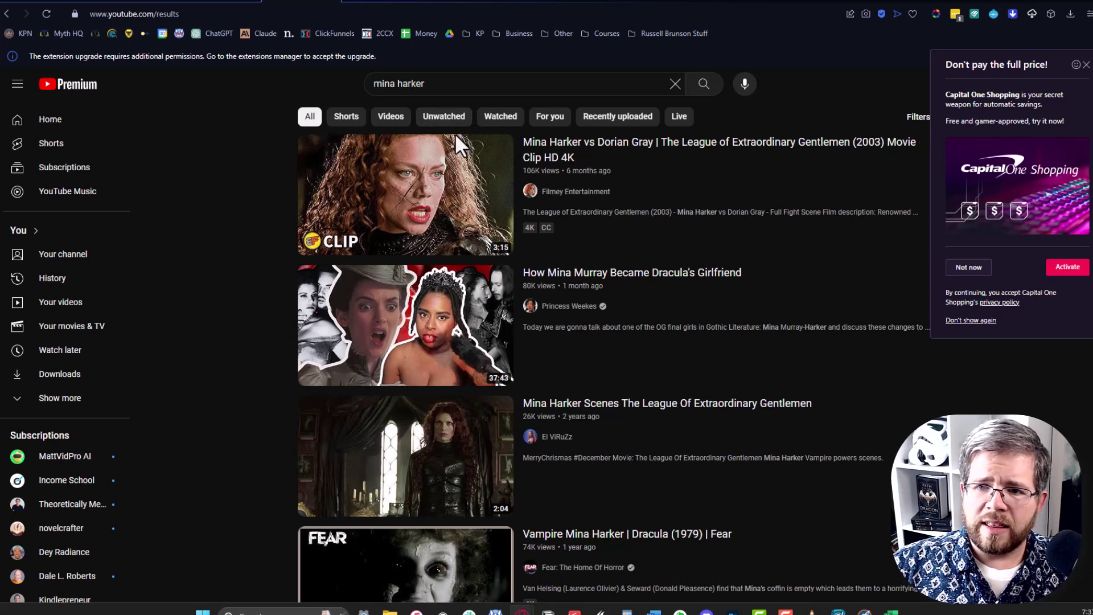
scroll(224, 307, "down", 4)
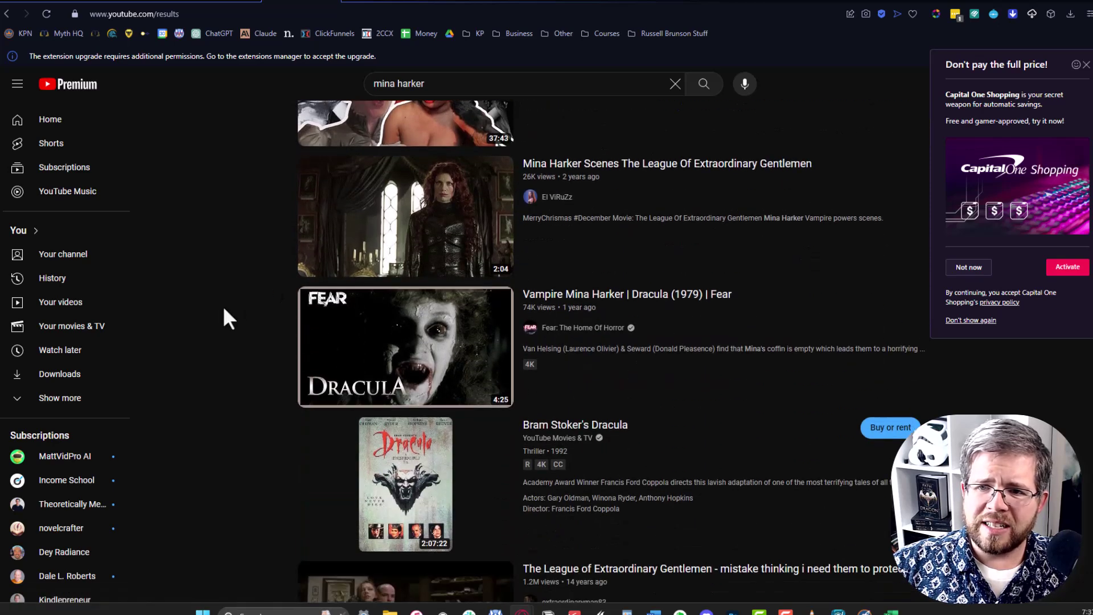
scroll(223, 306, "up", 3)
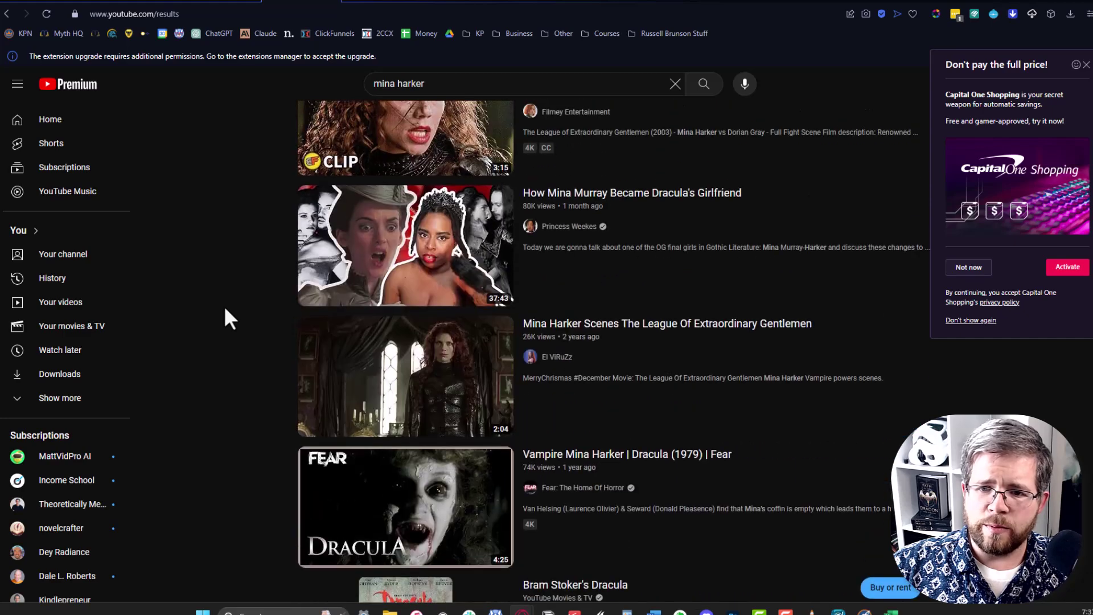
scroll(224, 319, "down", 5)
scroll(225, 309, "down", 10)
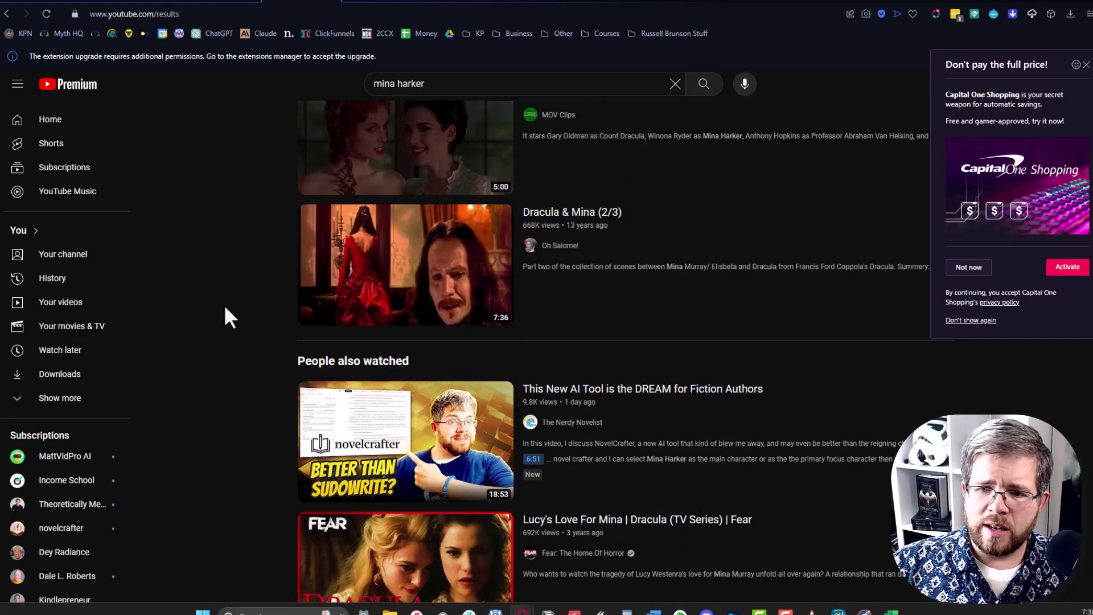
scroll(263, 288, "up", 15)
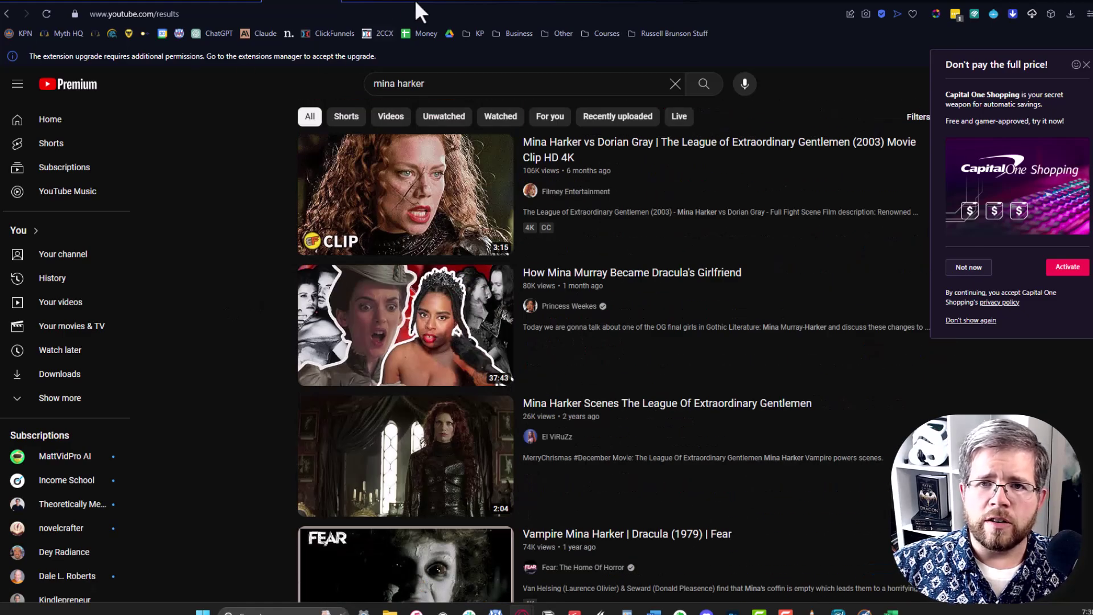
Leave YouTube and return to the Google results for "mina harker", viewing the questions and Fandom entries.
left_click(7, 12)
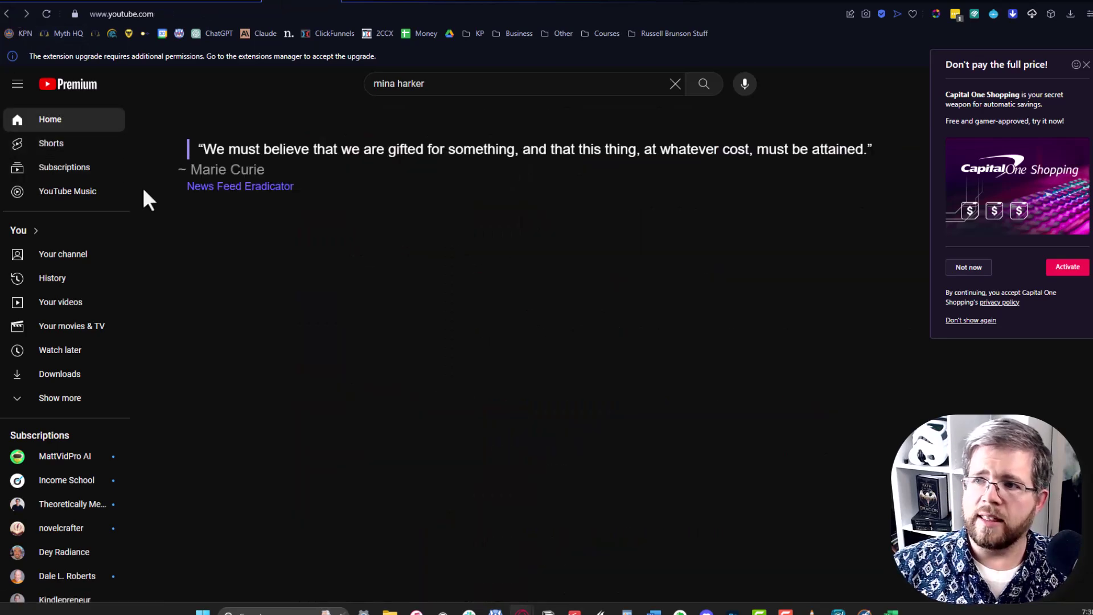
key("alt+Right")
scroll(178, 317, "down", 6)
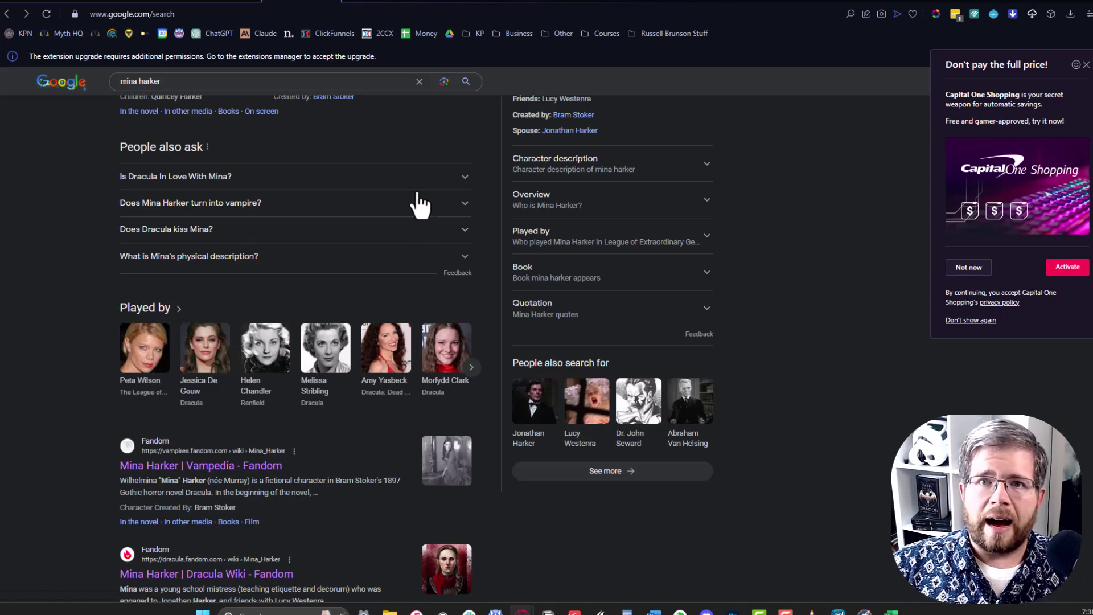
Look through the opened Wikipedia article and the Vampedia page on Mina Harker, including their film sections.
left_click(383, 5)
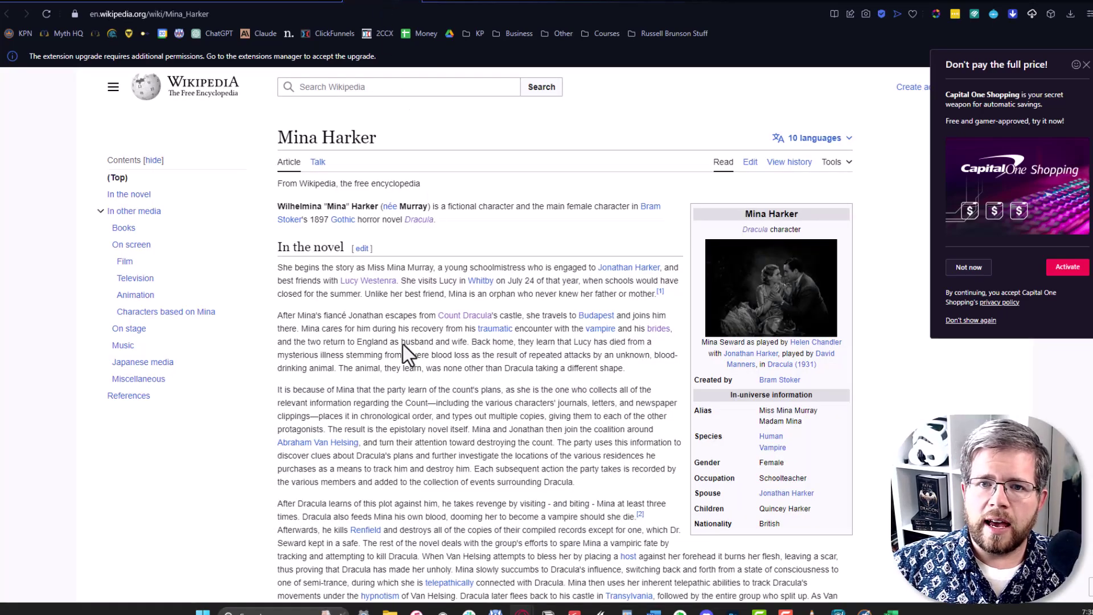
scroll(264, 213, "down", 12)
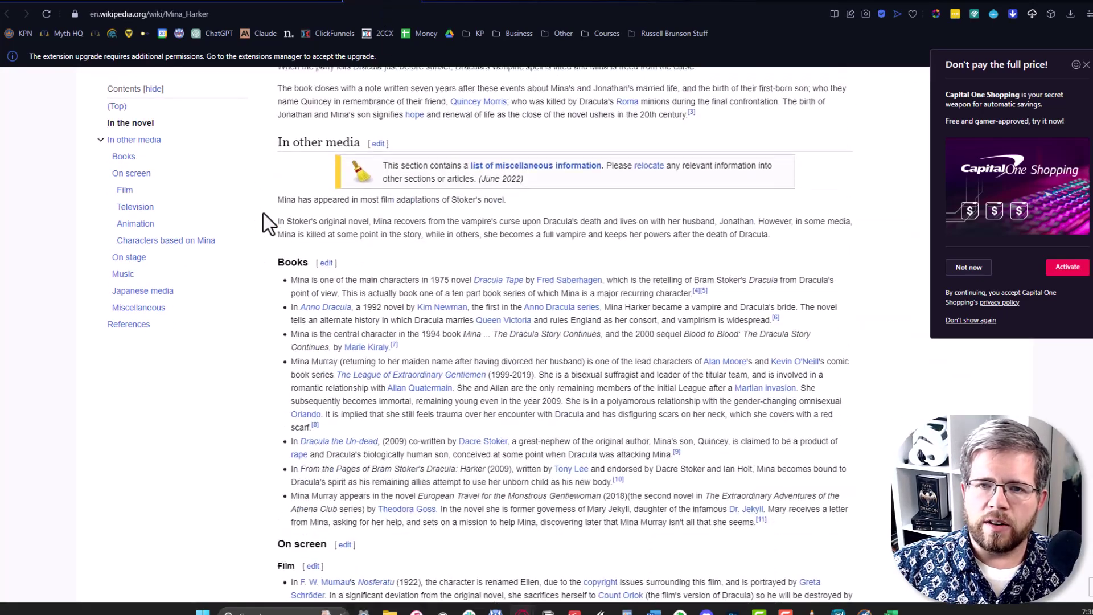
scroll(264, 213, "down", 8)
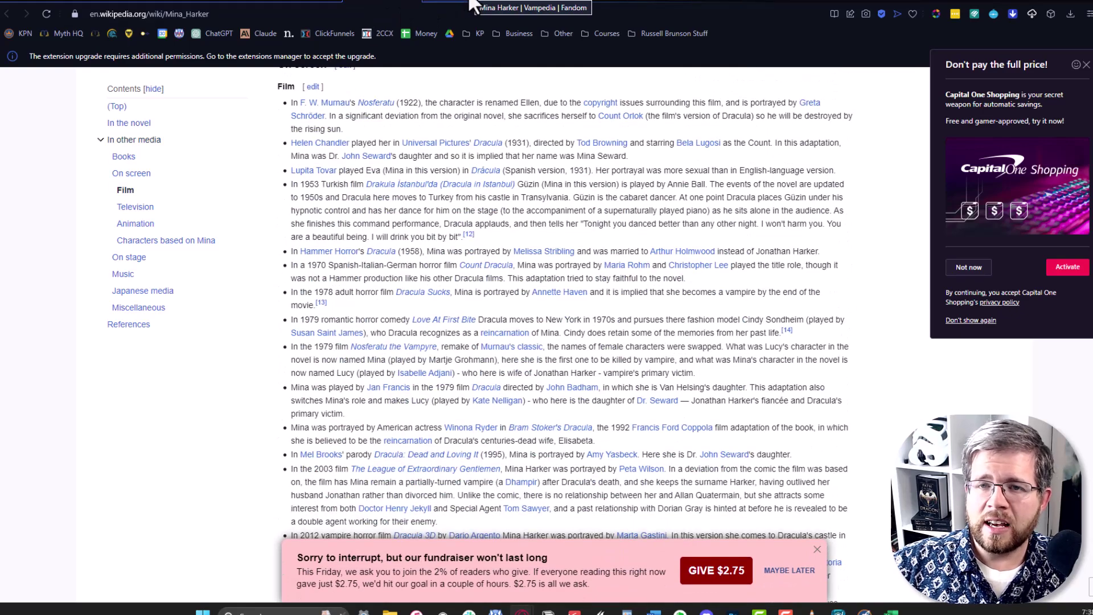
left_click(473, 5)
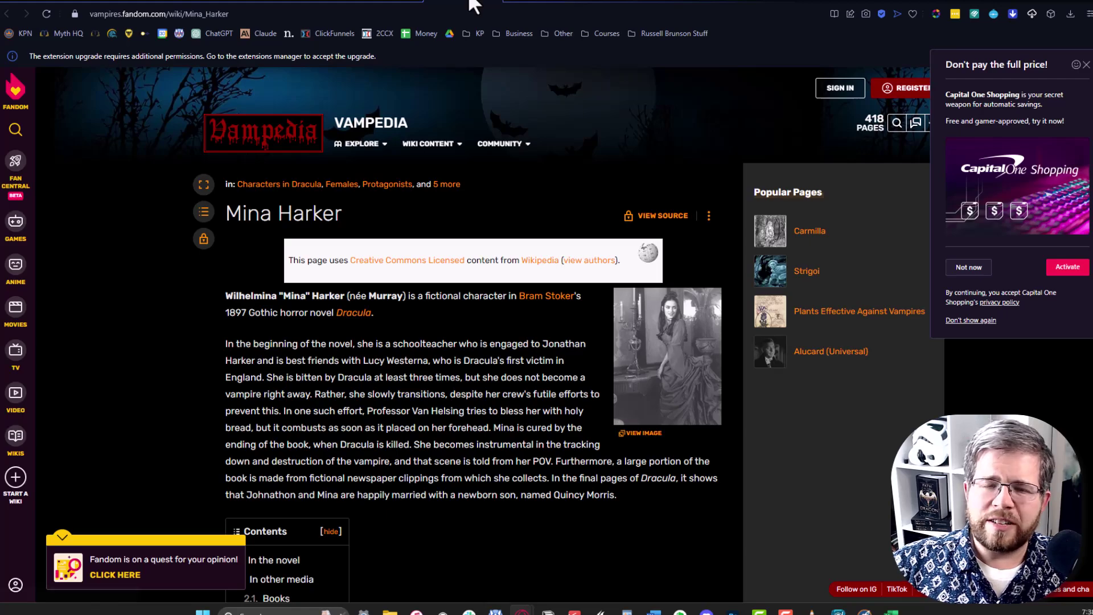
scroll(353, 87, "down", 9)
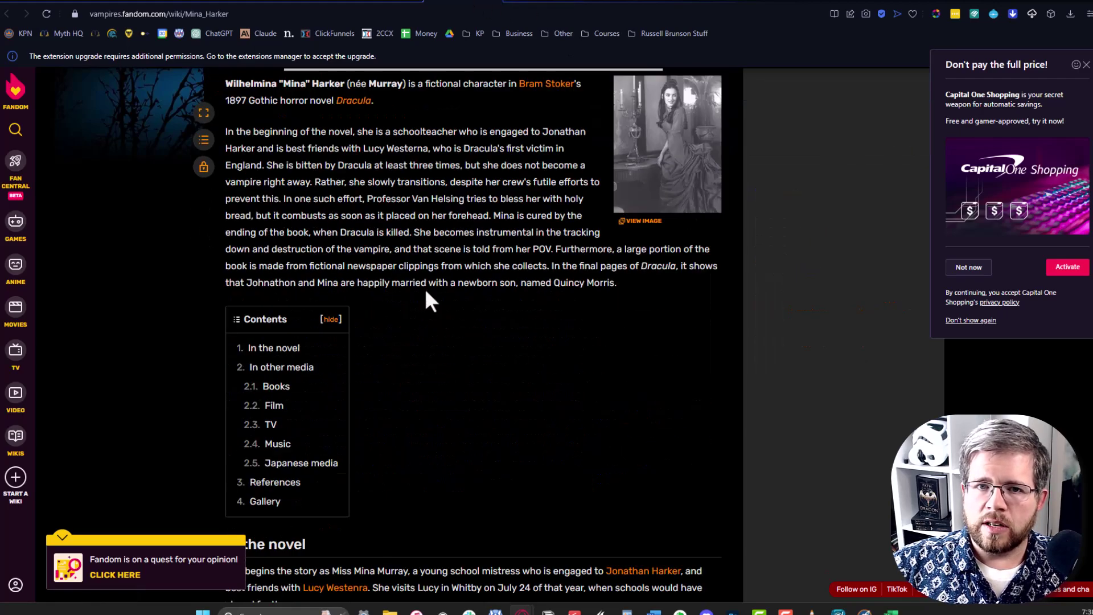
scroll(422, 288, "down", 20)
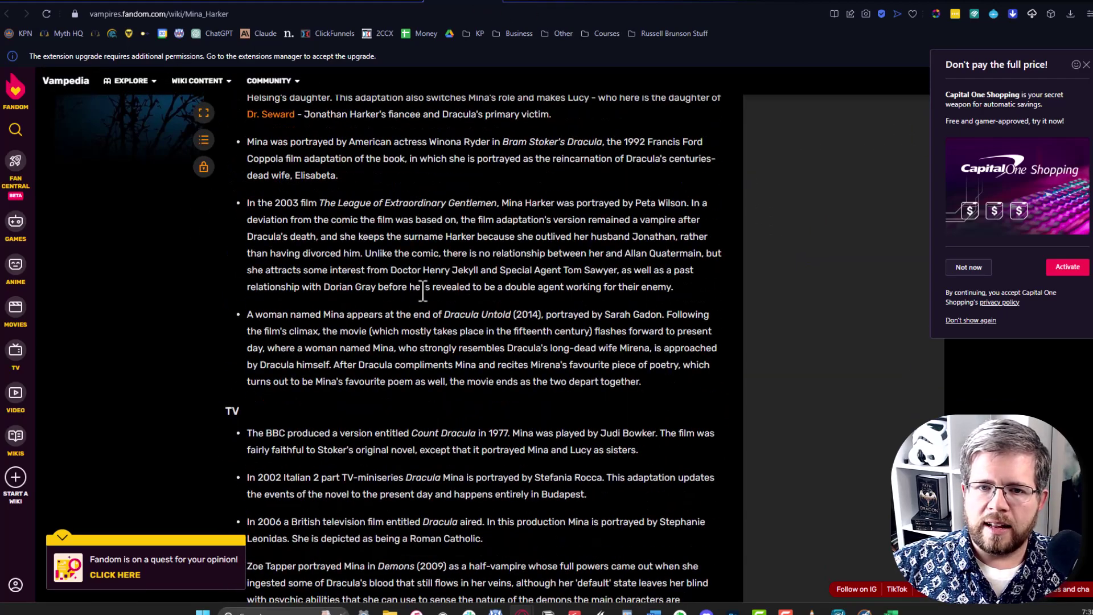
Glance at the Dracula Wiki page, then skim the Wikipedia article on Mina Harker through its stage and Japanese media sections, dismissing the fundraiser banner.
left_click(544, 5)
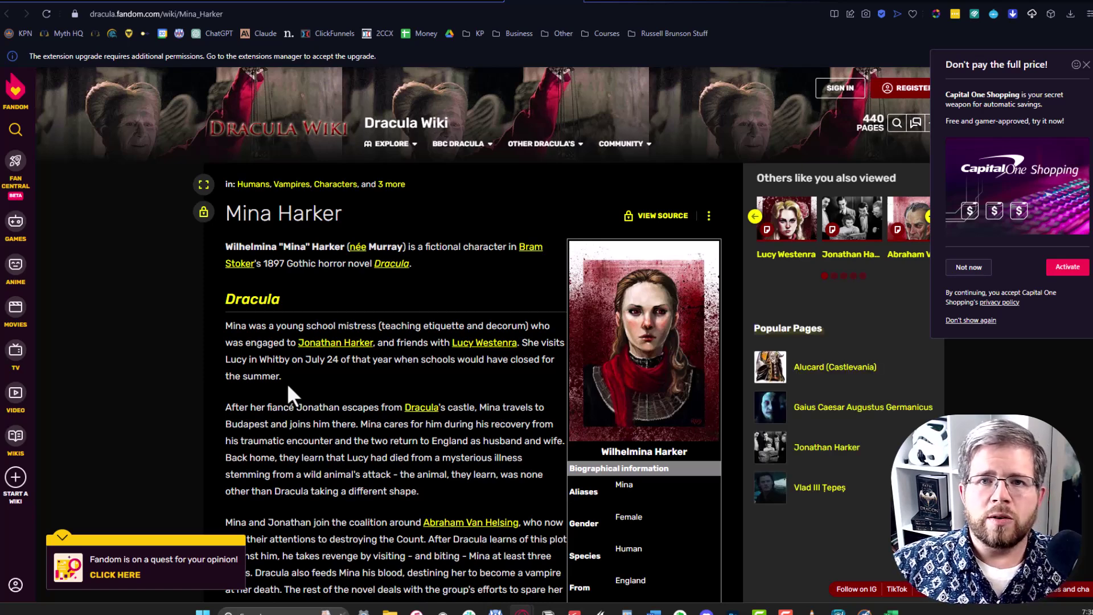
left_click(399, 3)
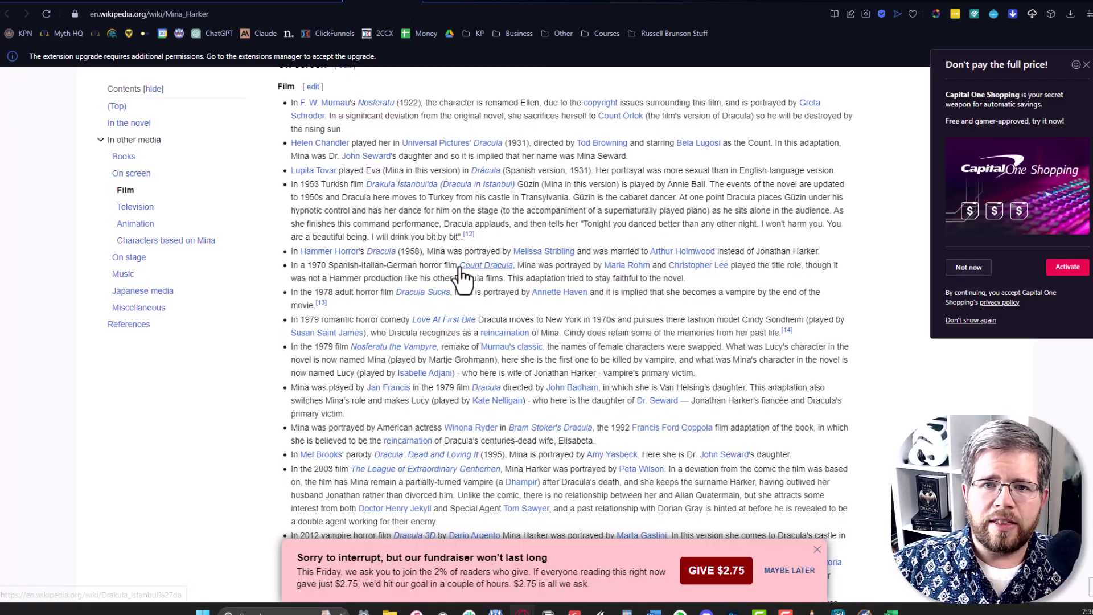
scroll(456, 275, "up", 15)
scroll(449, 263, "up", 1)
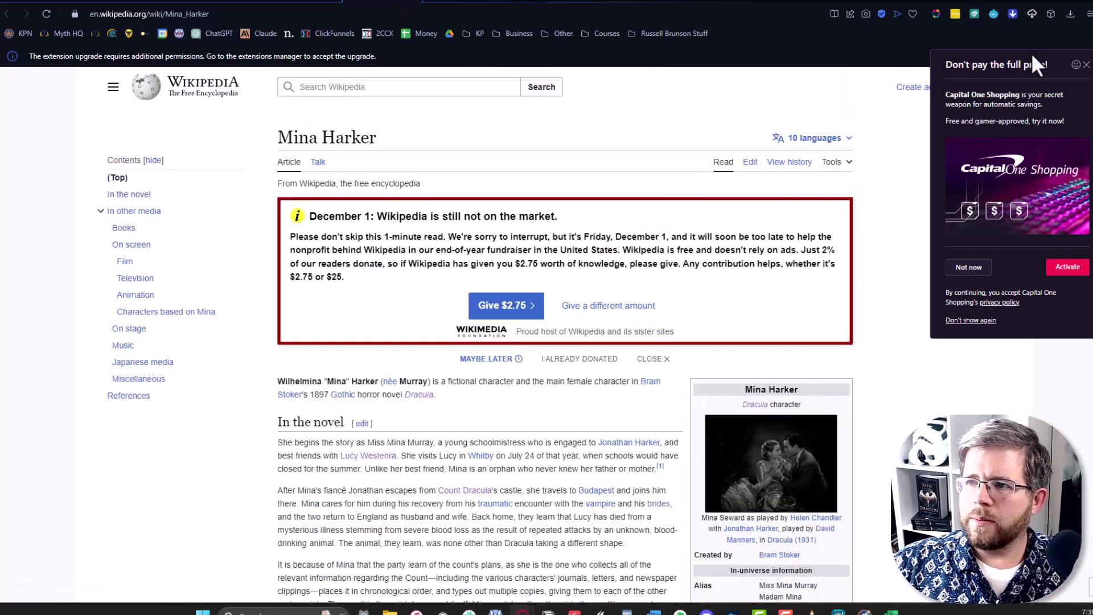
scroll(279, 354, "down", 15)
scroll(279, 354, "down", 20)
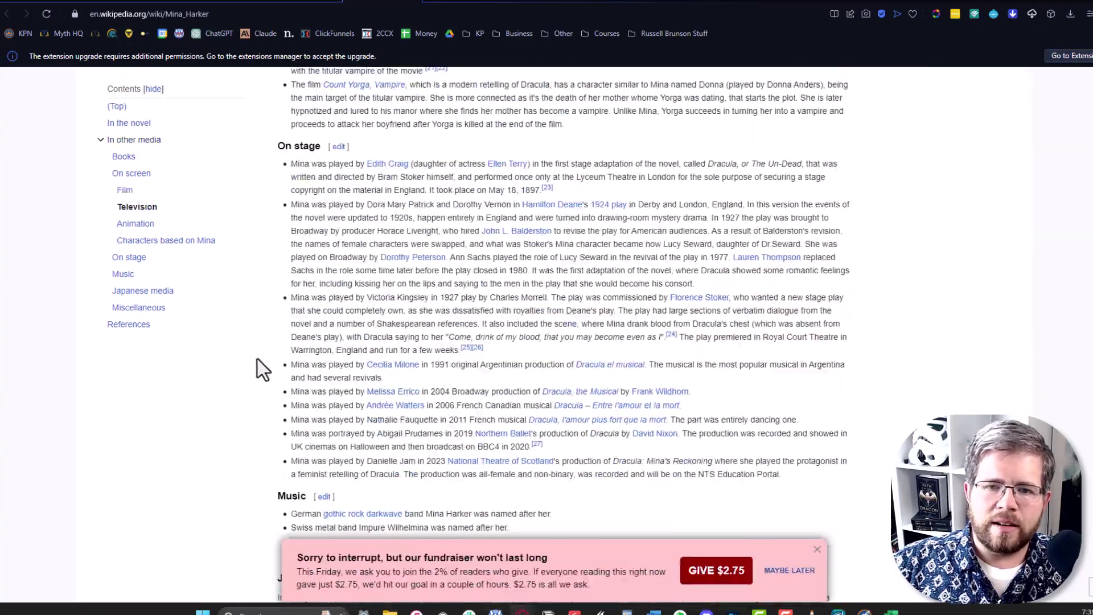
scroll(258, 359, "down", 3)
scroll(258, 359, "up", 20)
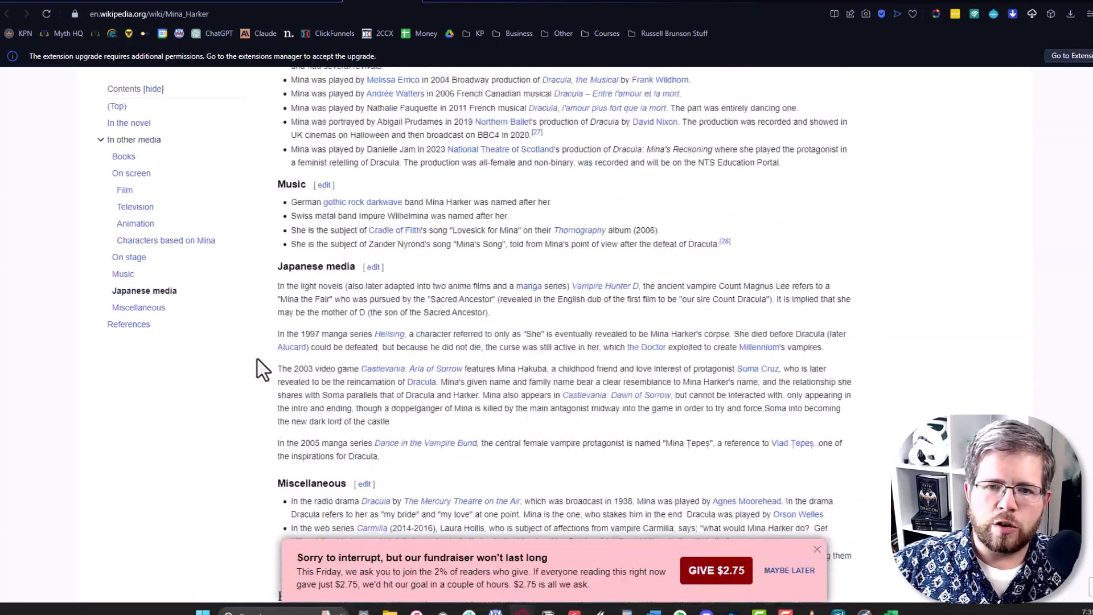
scroll(290, 319, "up", 7)
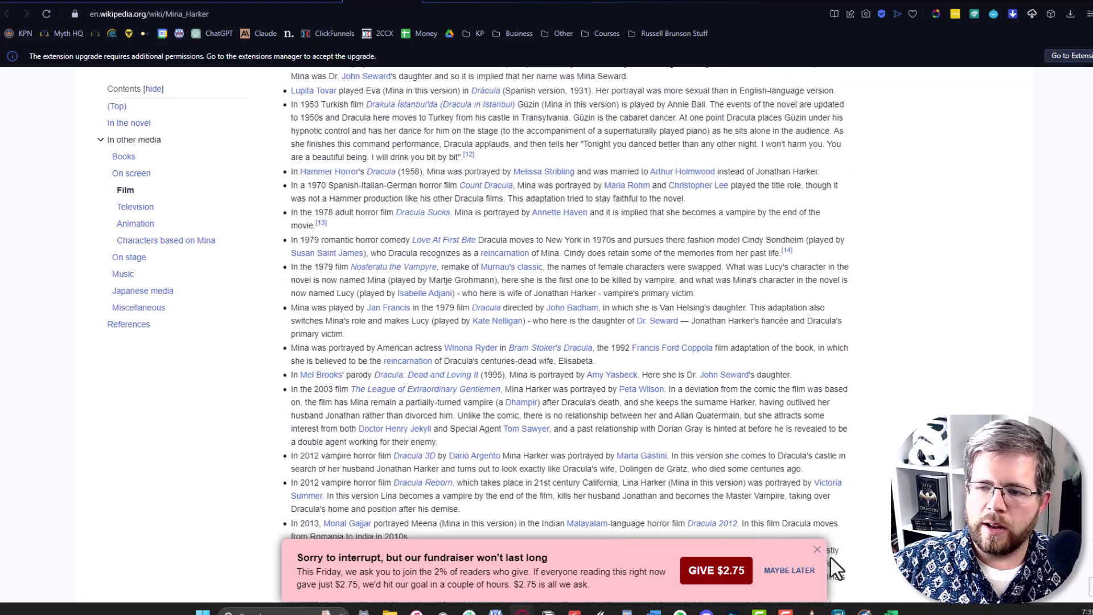
left_click(816, 549)
scroll(447, 295, "up", 20)
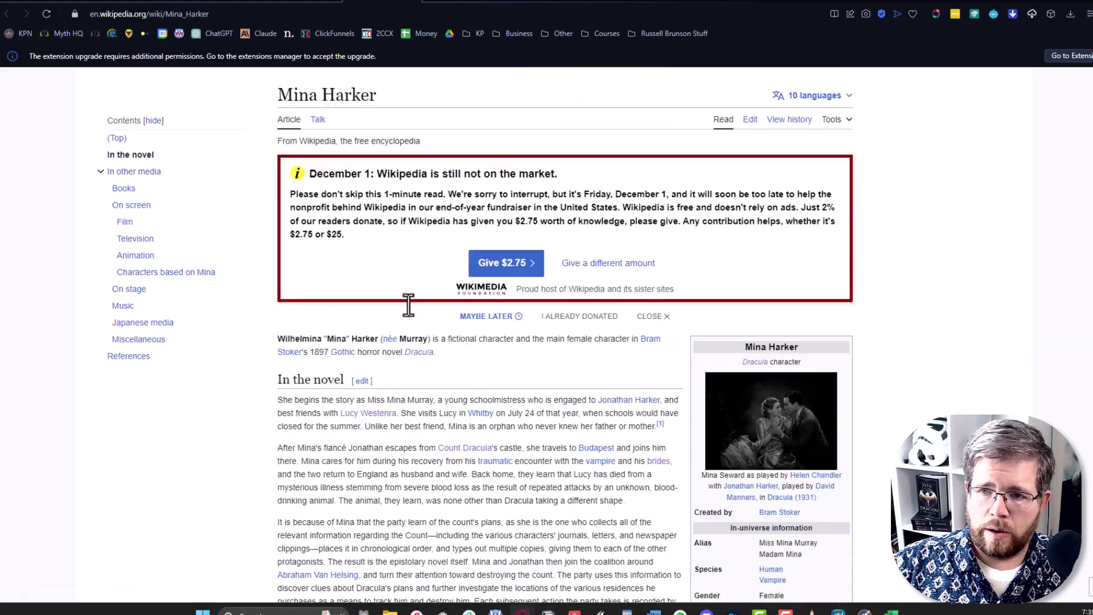
Compare the Vampedia, Wikipedia and Dracula Wiki pages on Mina Harker, checking how each introduces and covers the character.
left_click(461, 5)
scroll(507, 267, "down", 10)
scroll(484, 319, "up", 15)
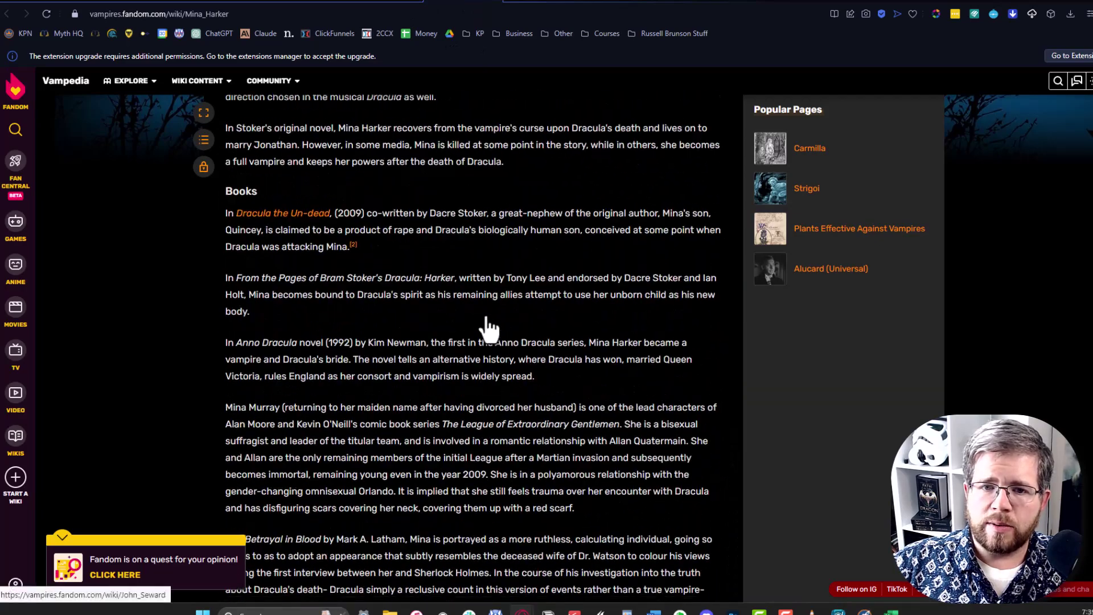
scroll(485, 313, "up", 10)
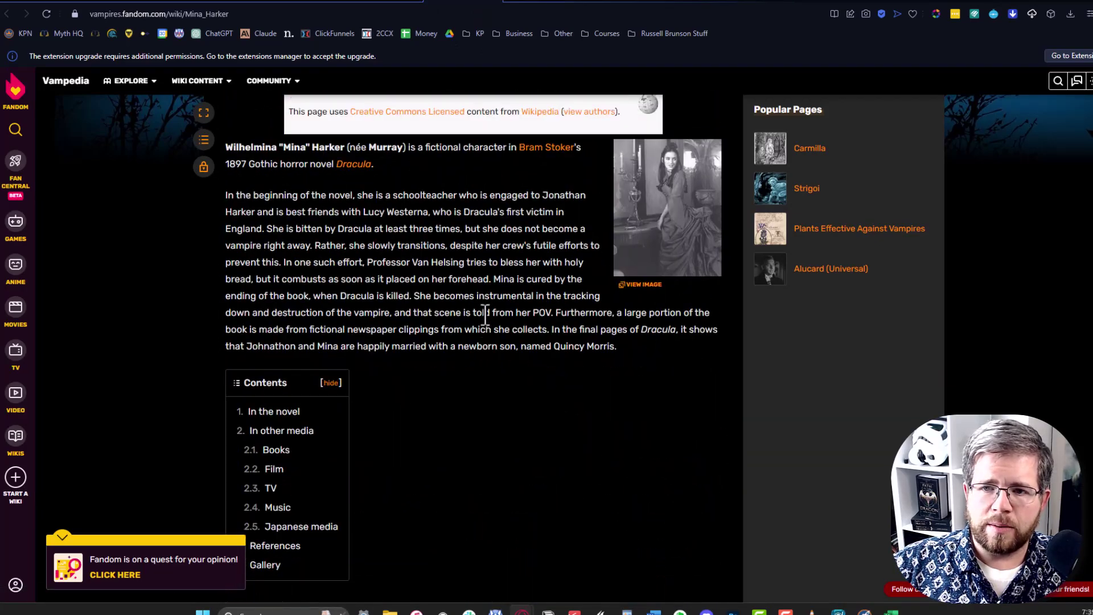
mouse_move(441, 137)
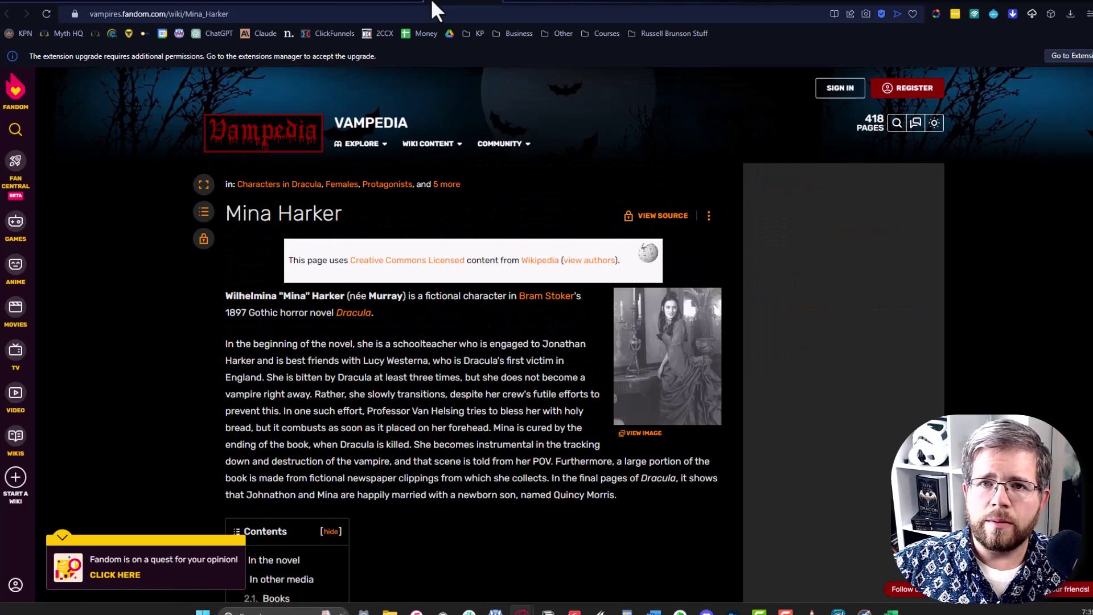
left_click(399, 5)
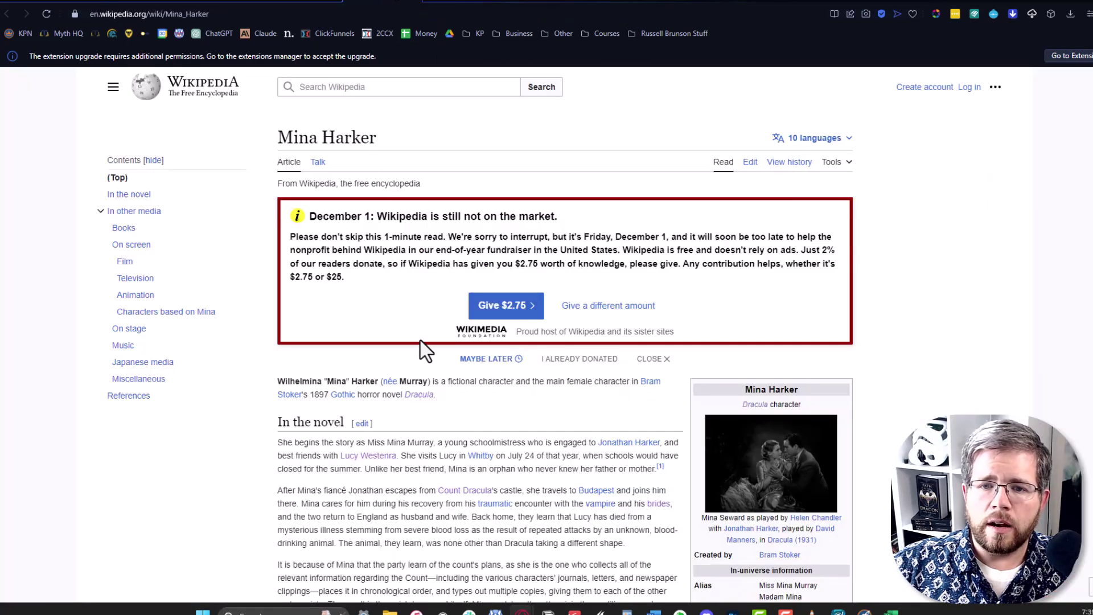
left_click(552, 6)
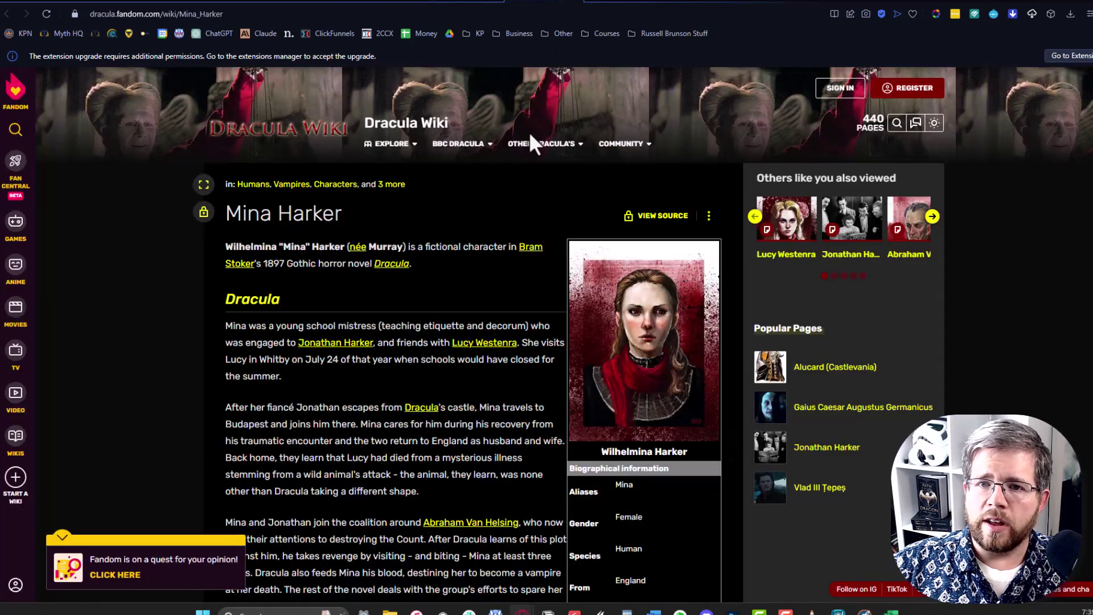
scroll(426, 425, "down", 5)
scroll(425, 426, "up", 5)
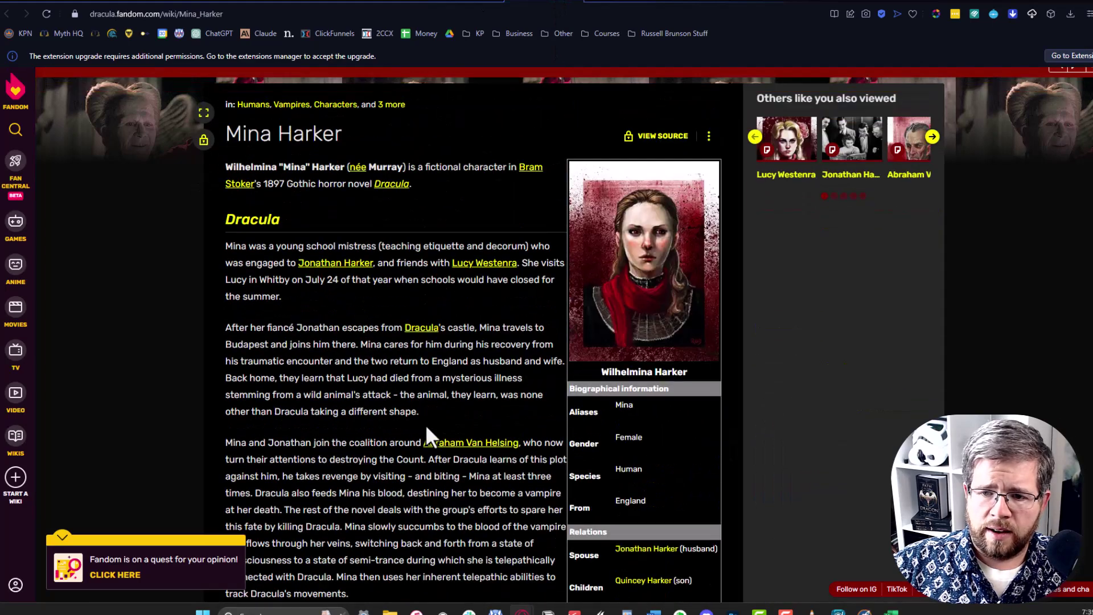
Open the Study.com lesson on Mina in Dracula and skim its character analysis section.
left_click(624, 5)
scroll(398, 387, "down", 8)
scroll(379, 373, "down", 8)
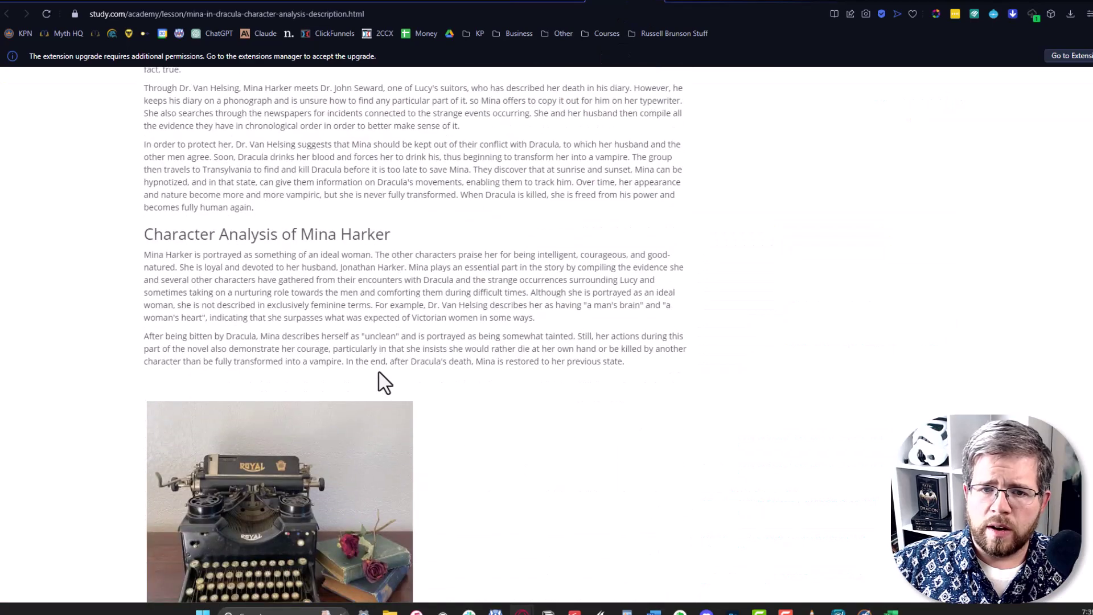
scroll(379, 372, "down", 8)
scroll(380, 480, "up", 10)
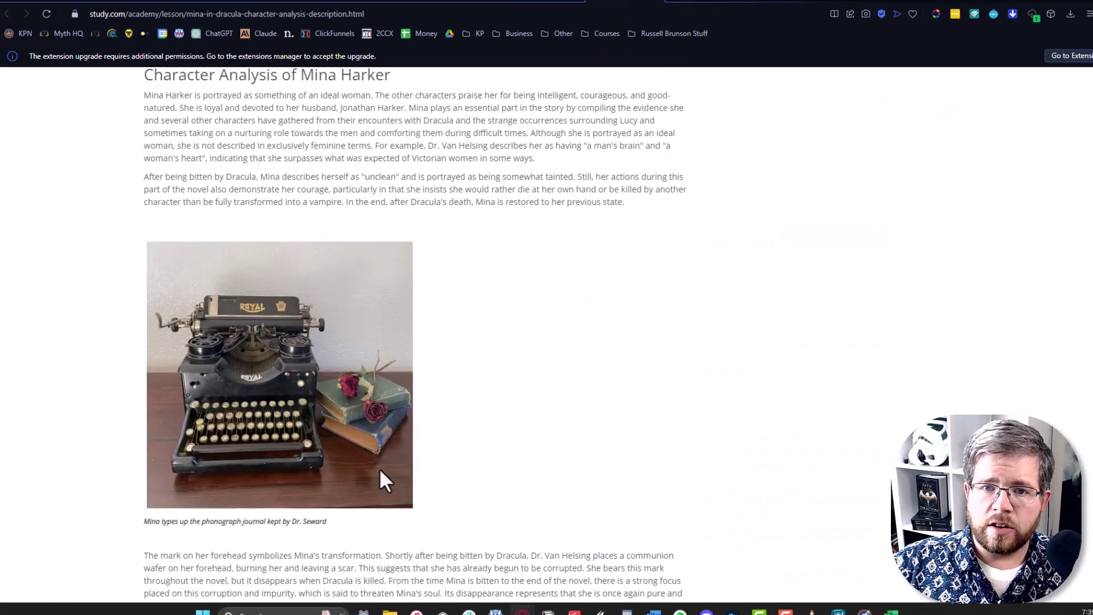
Return to the Wikipedia article on Mina Harker and review its account of her role in the novel.
left_click(369, 3)
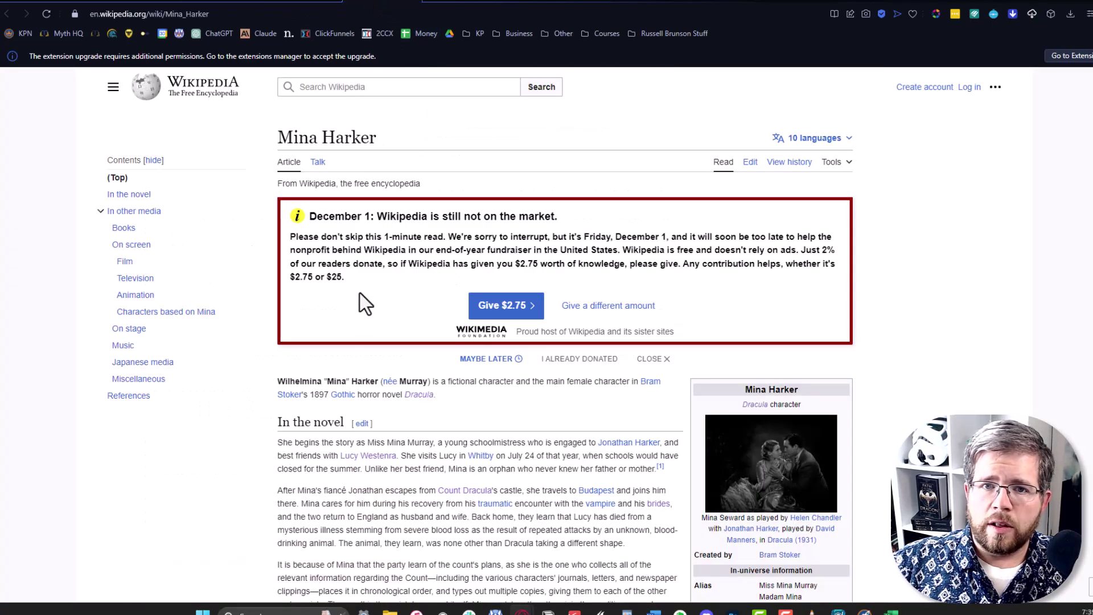
scroll(320, 362, "down", 5)
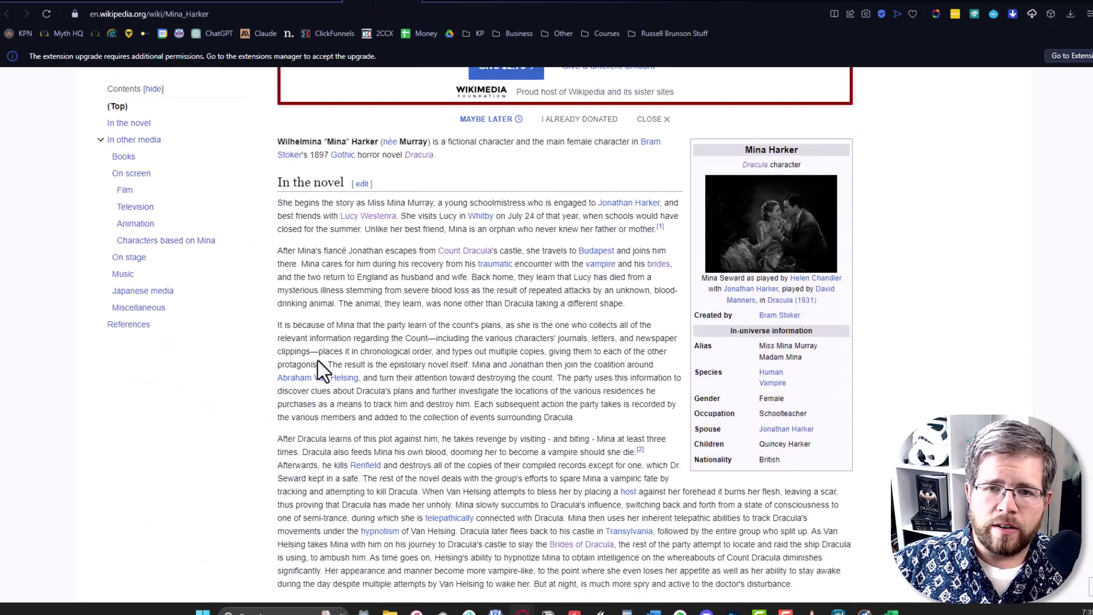
scroll(317, 365, "up", 5)
scroll(317, 364, "down", 10)
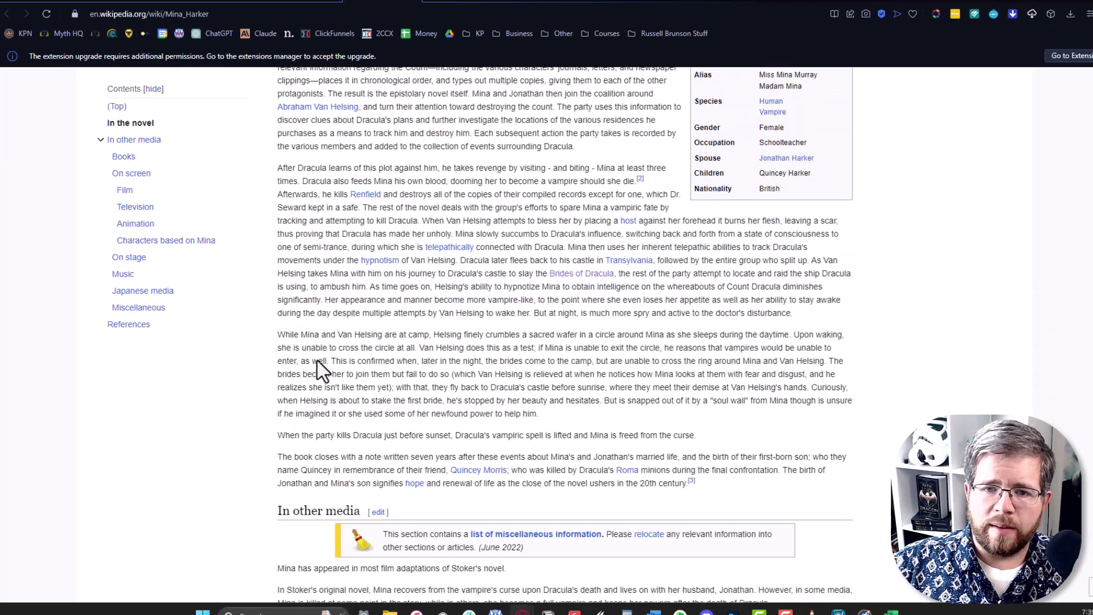
scroll(402, 172, "up", 10)
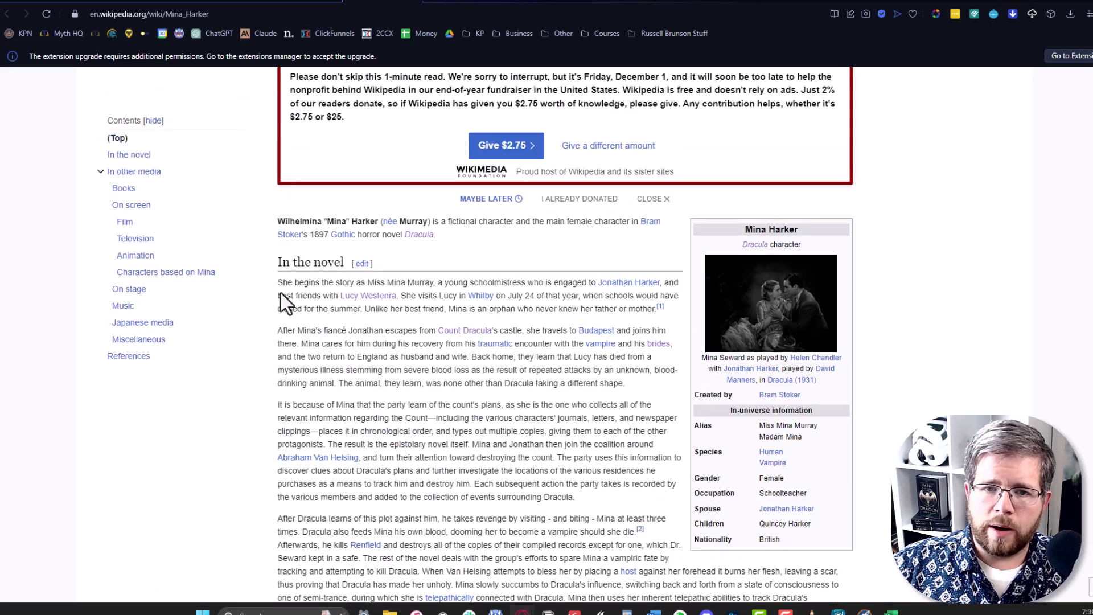
left_click_drag(278, 284, 343, 439)
left_click(343, 441)
Examine the Wikipedia article's "In other media" coverage, including books, film, television and animation.
scroll(395, 450, "down", 10)
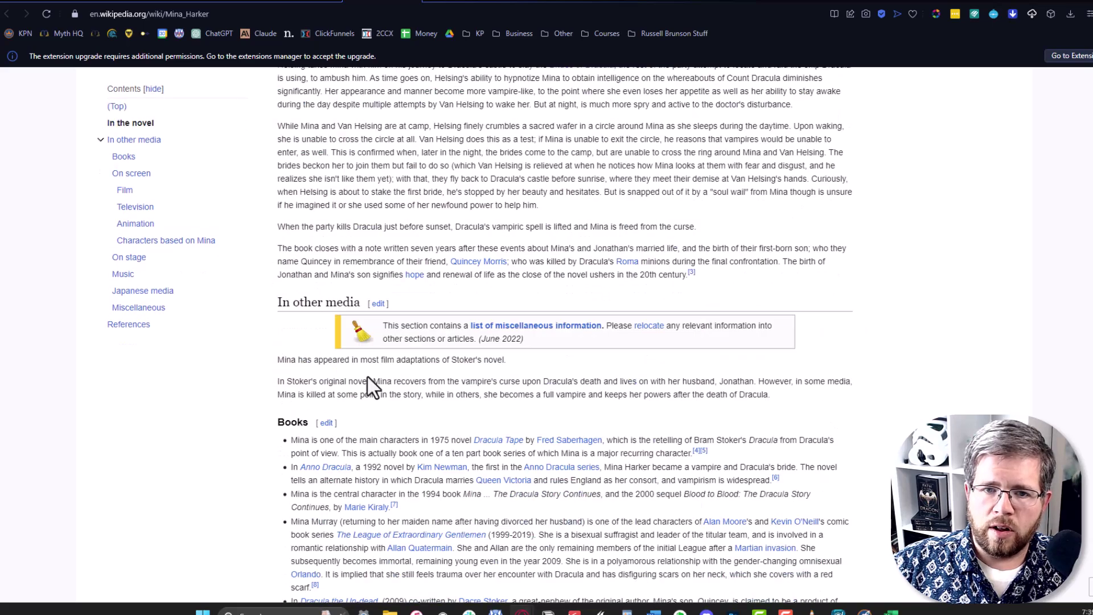
scroll(324, 403, "down", 1)
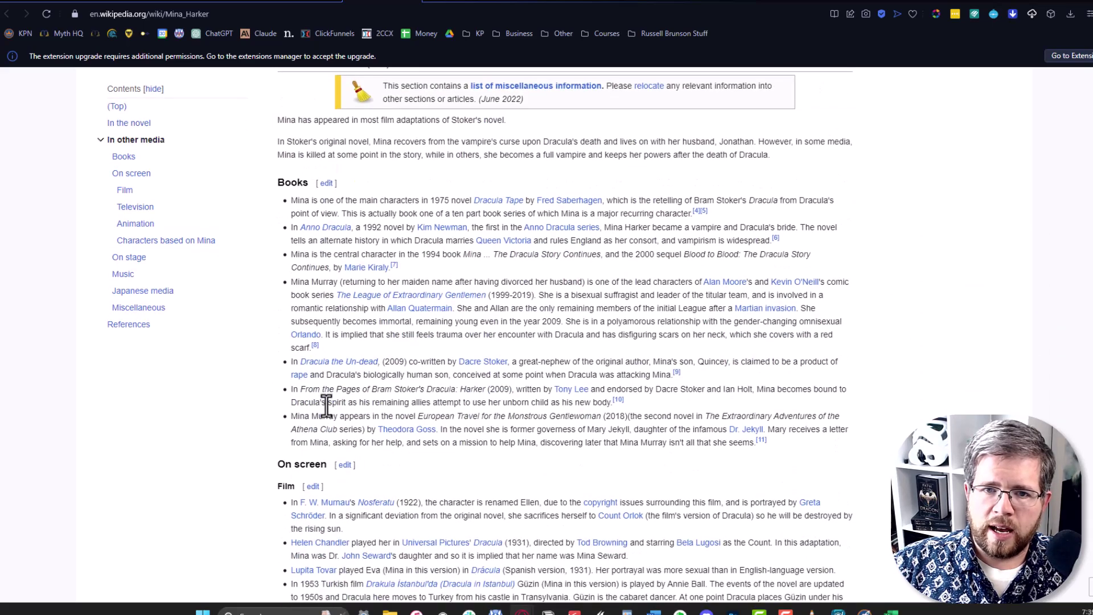
scroll(315, 324, "down", 1)
scroll(308, 294, "up", 4)
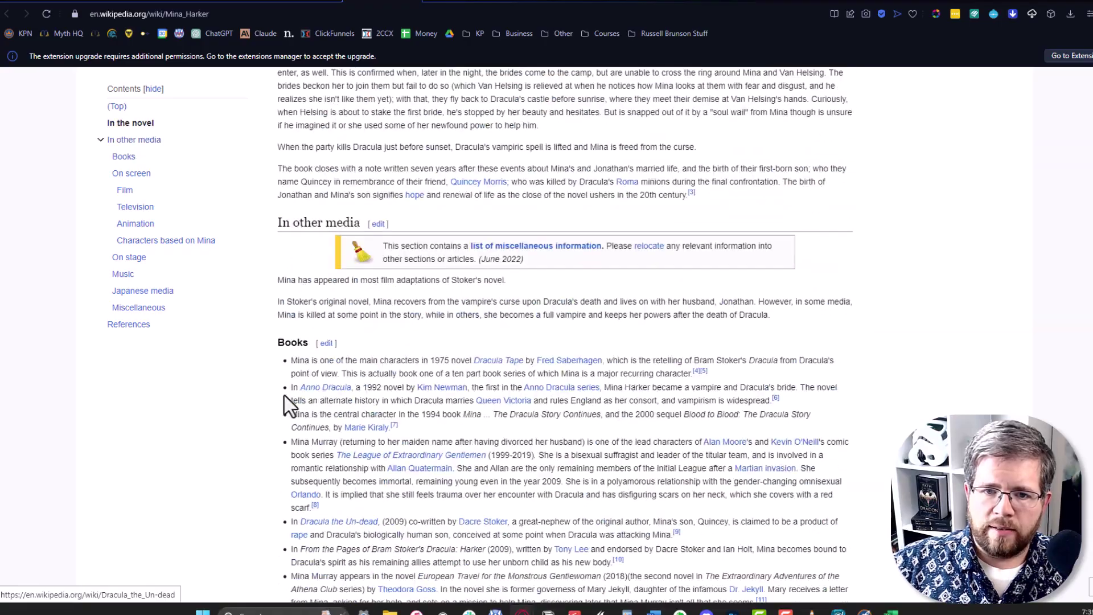
scroll(290, 378, "down", 15)
scroll(292, 376, "down", 20)
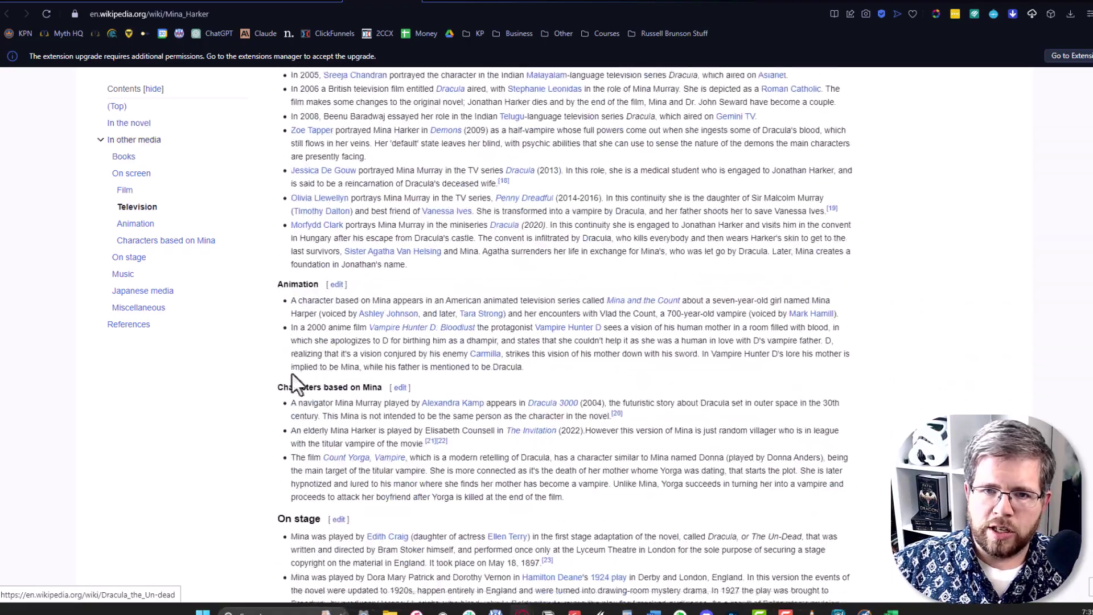
scroll(293, 384, "down", 2)
scroll(300, 383, "up", 4)
scroll(293, 368, "up", 15)
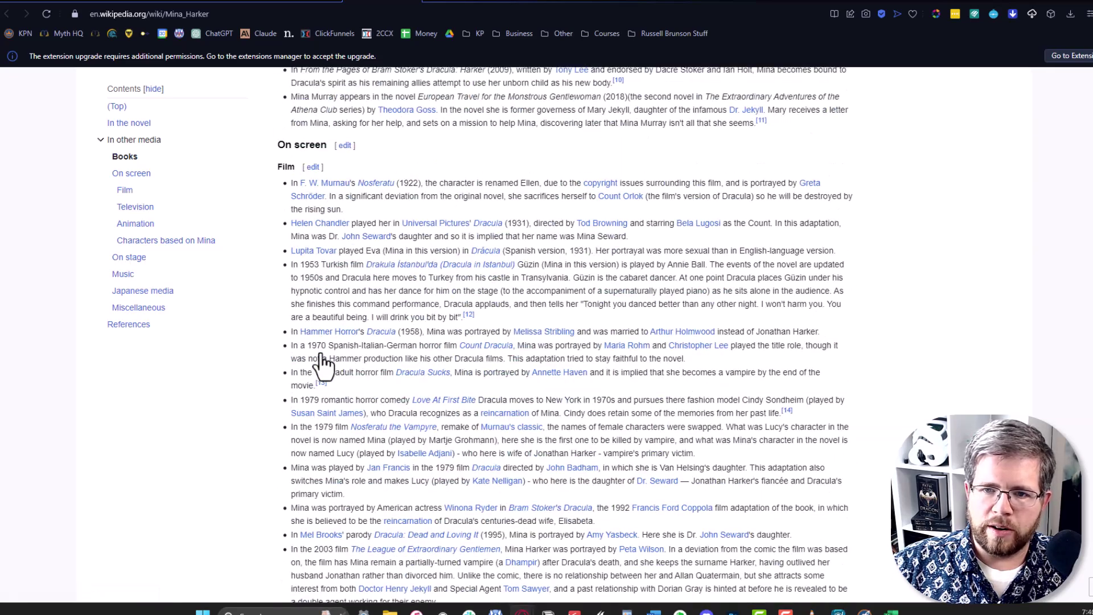
scroll(322, 361, "up", 7)
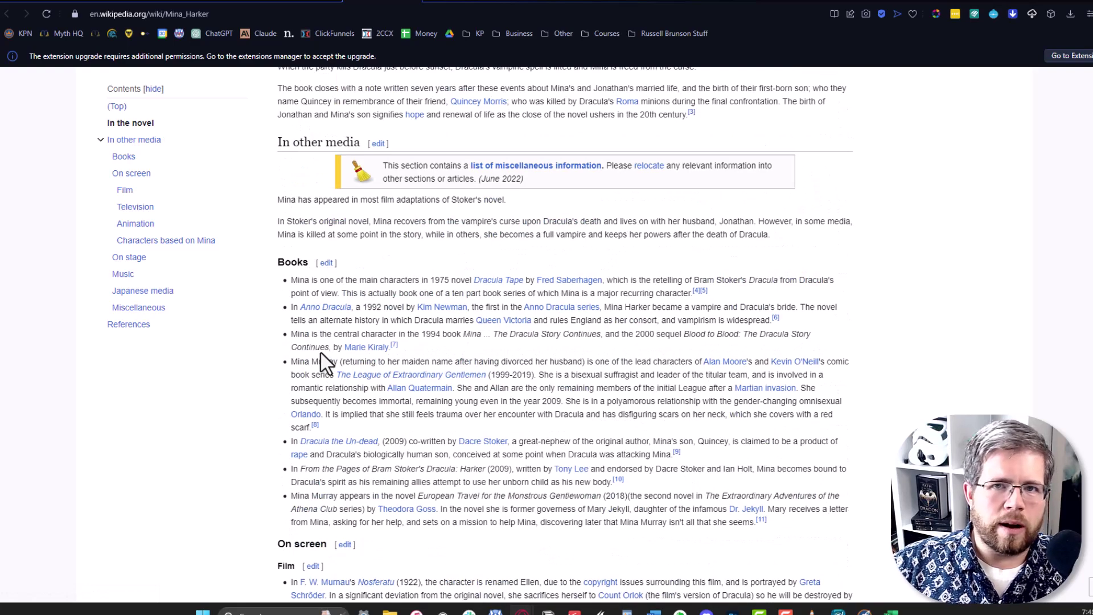
scroll(322, 361, "up", 6)
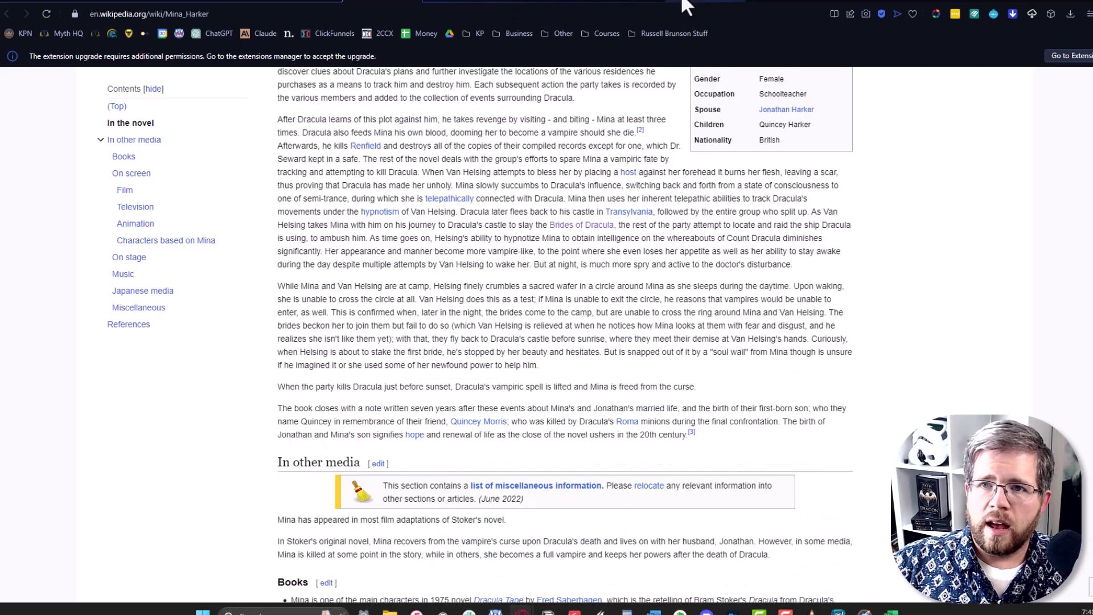
Go back to the Study.com lesson and review its character relationship sections, lesson summary and frequently asked questions.
left_click(610, 6)
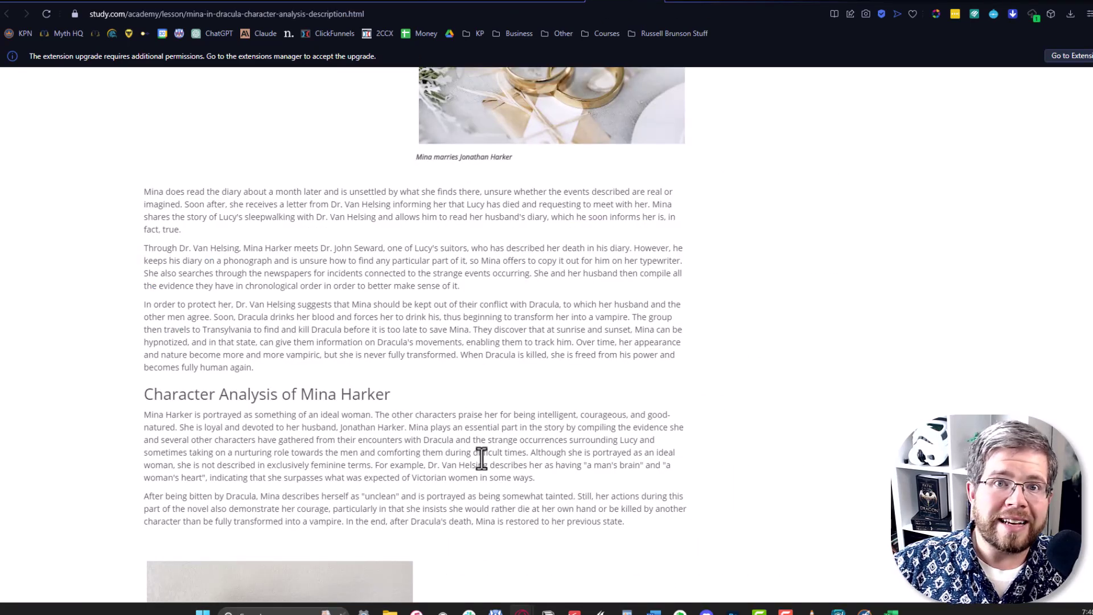
scroll(434, 485, "down", 15)
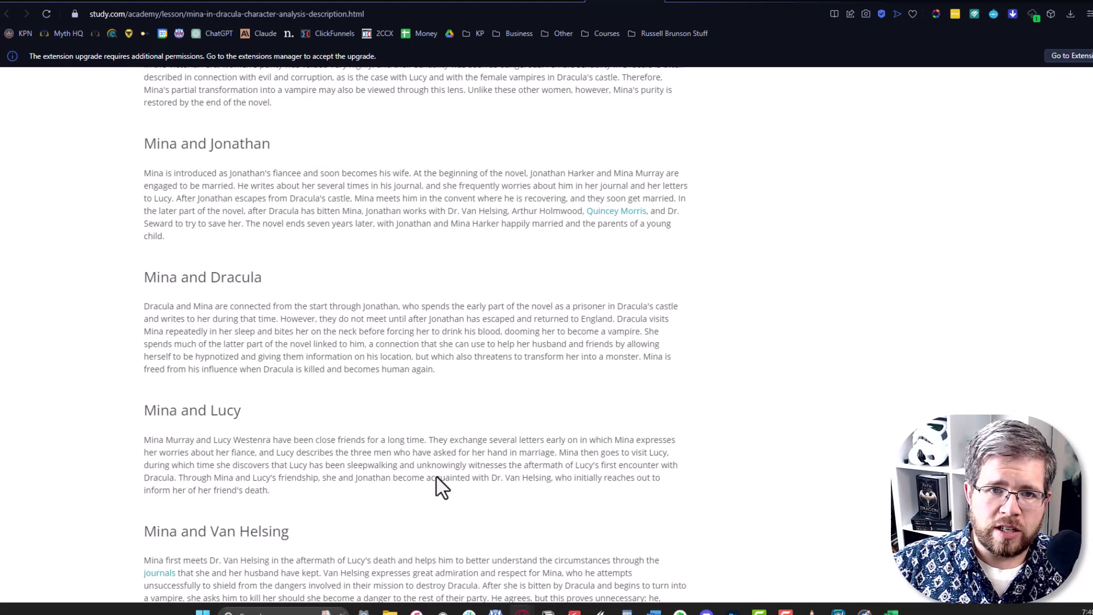
scroll(436, 477, "up", 5)
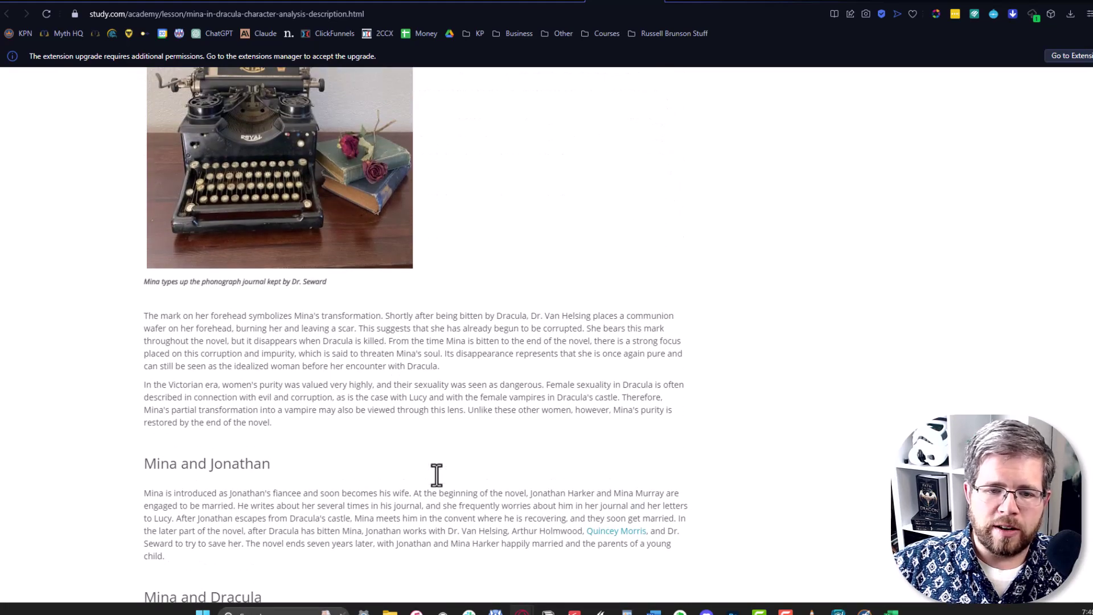
scroll(436, 474, "down", 4)
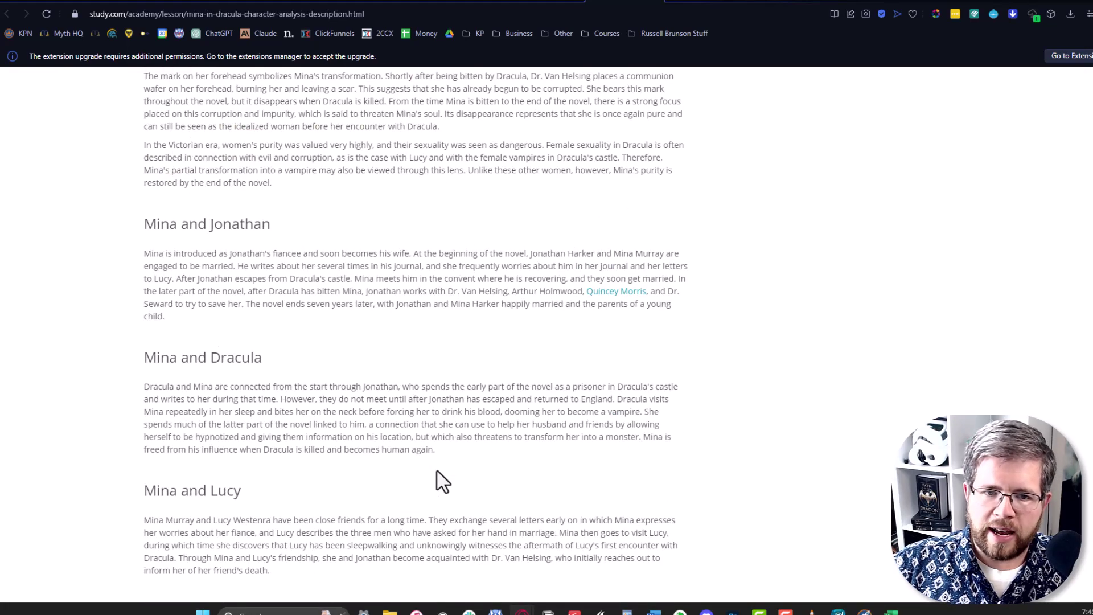
scroll(437, 474, "down", 10)
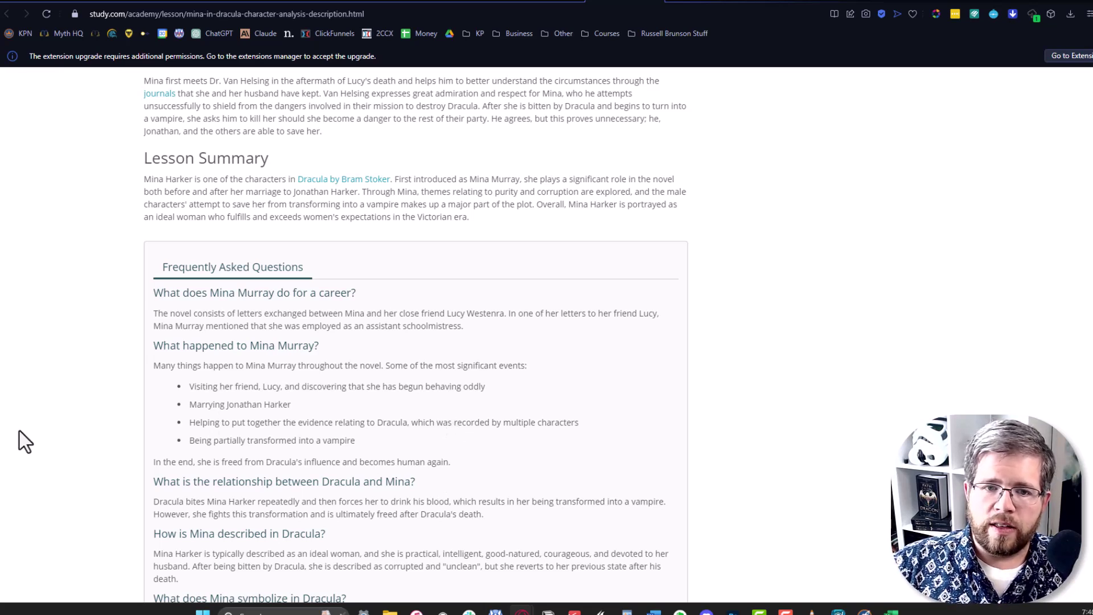
scroll(19, 432, "up", 2)
scroll(441, 334, "up", 2)
Look over the SparkNotes page on Mina Murray and the Weebly page's sections on Mina's character traits.
key("ctrl+Tab")
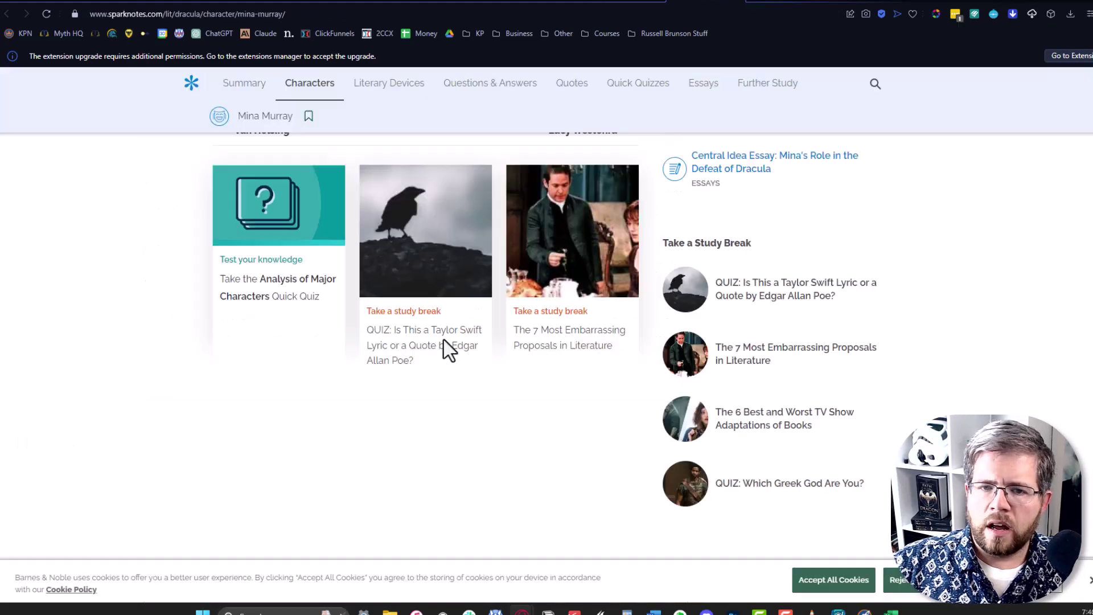
scroll(449, 348, "up", 5)
scroll(439, 348, "down", 8)
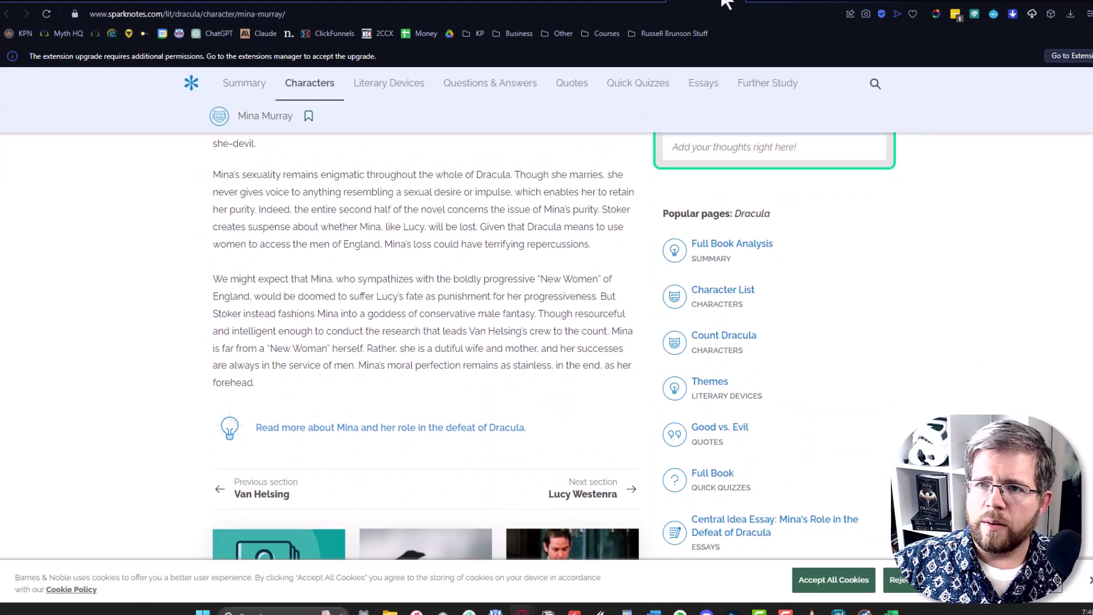
left_click(763, 7)
scroll(468, 271, "down", 7)
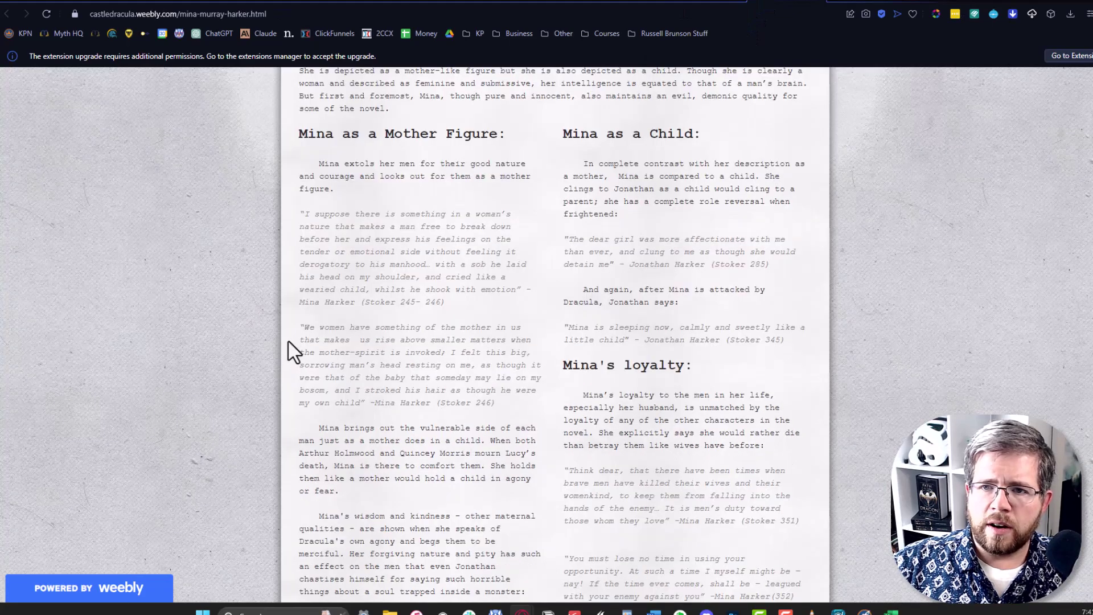
scroll(288, 341, "down", 15)
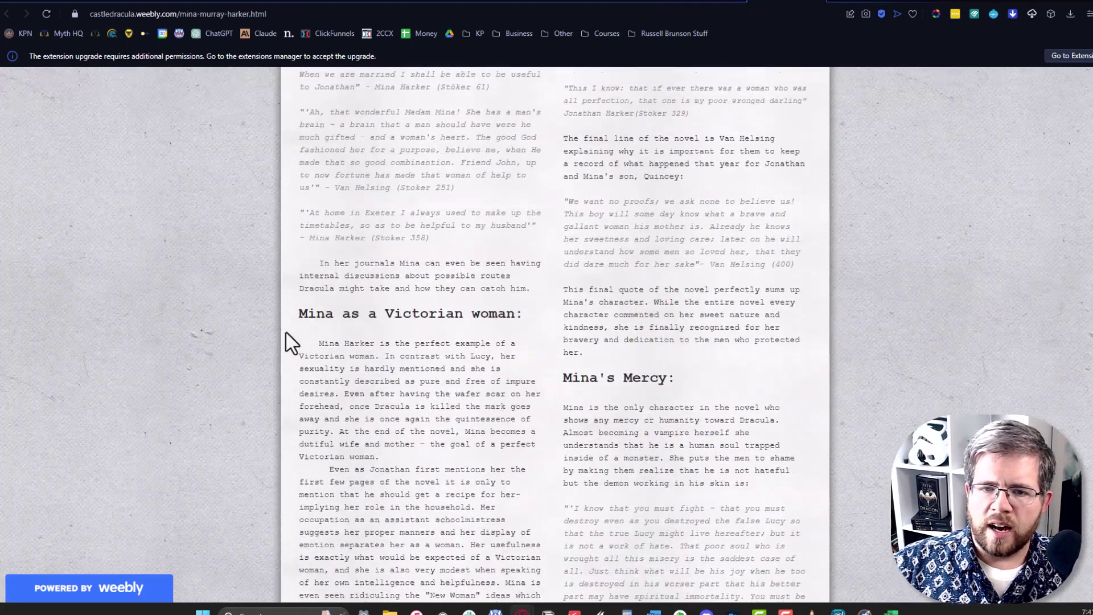
Review the Weebly page's sections on Mina as a Victorian woman, Mina's Mercy and Mina as a New Woman.
scroll(288, 336, "up", 7)
scroll(342, 290, "down", 5)
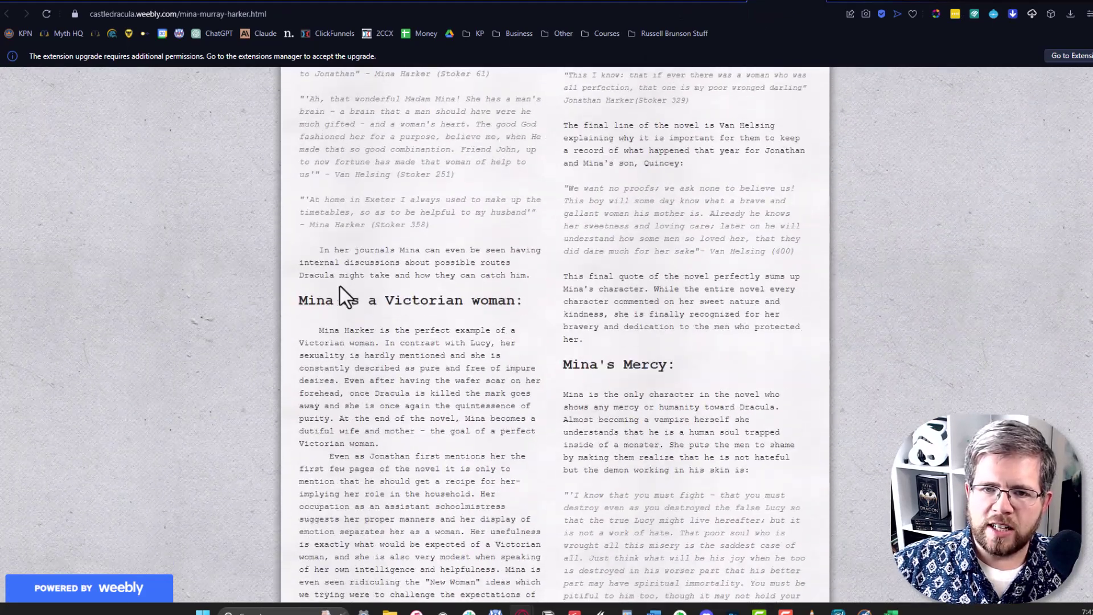
scroll(336, 287, "down", 5)
scroll(336, 287, "up", 3)
scroll(336, 287, "down", 5)
scroll(334, 279, "up", 4)
scroll(401, 278, "down", 3)
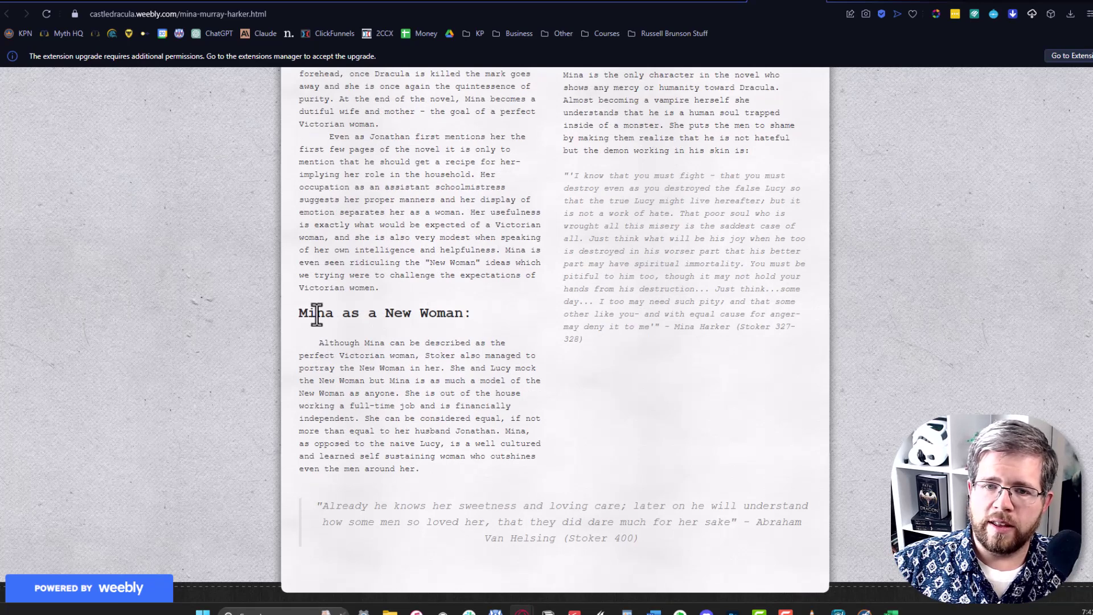
left_click_drag(298, 313, 462, 310)
left_click(498, 353)
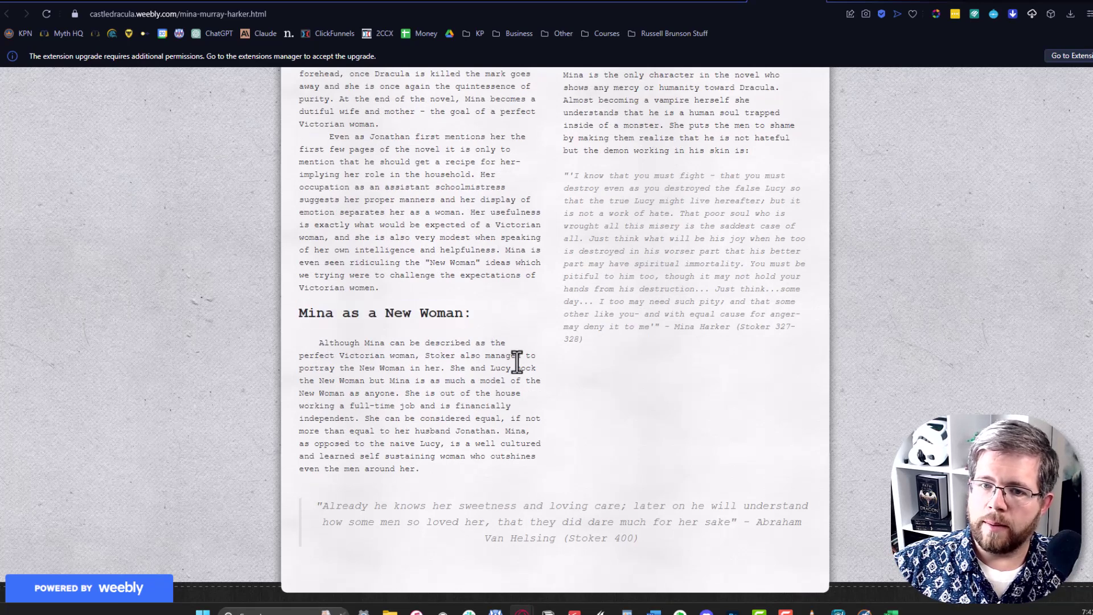
Switch to the Shmoop page on Mina Murray Harker, accept its cookie notice and review the character analysis sections.
key("ctrl+Tab")
scroll(366, 373, "down", 6)
scroll(322, 196, "down", 5)
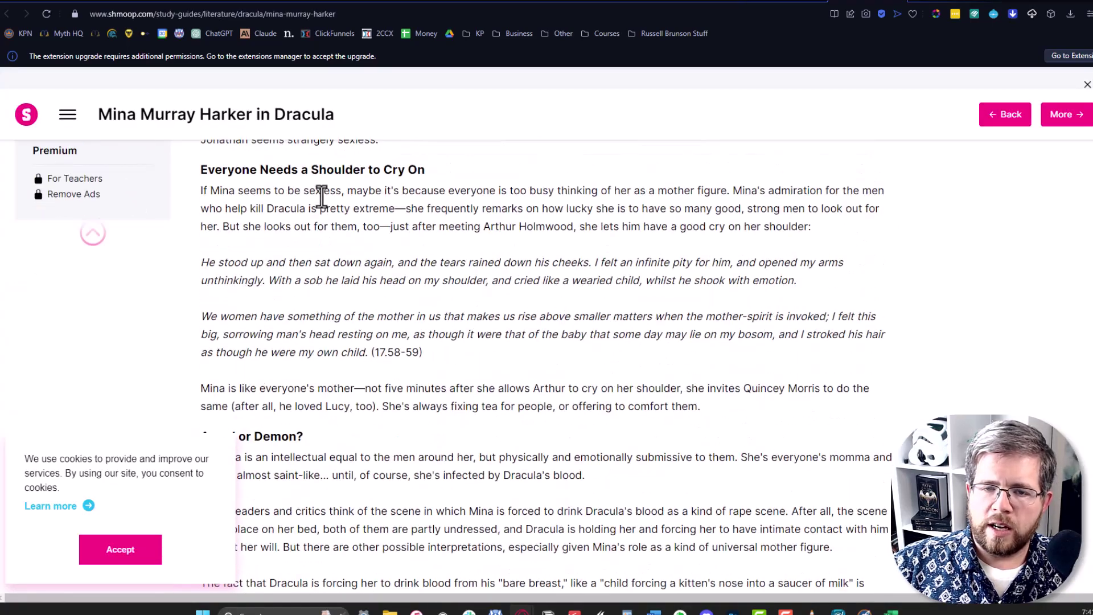
scroll(321, 196, "down", 4)
left_click(114, 555)
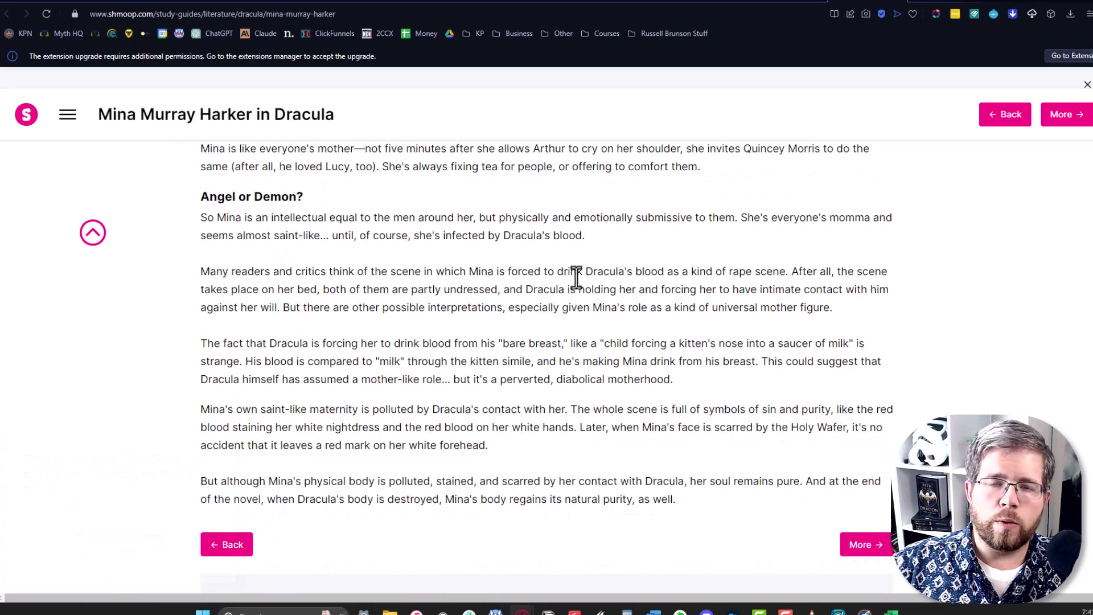
scroll(576, 313, "up", 5)
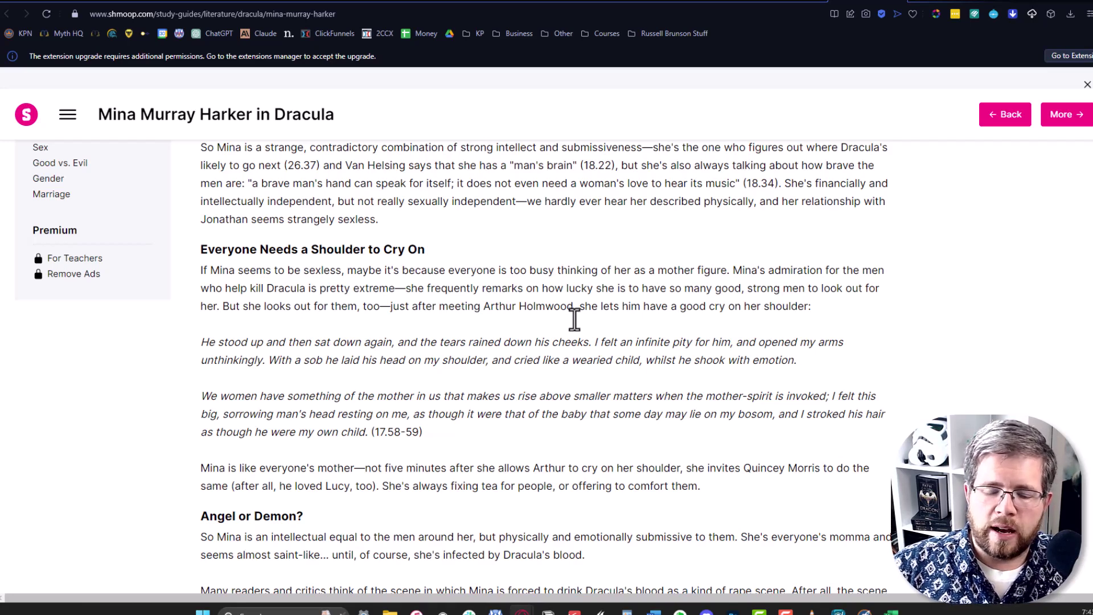
scroll(576, 320, "up", 20)
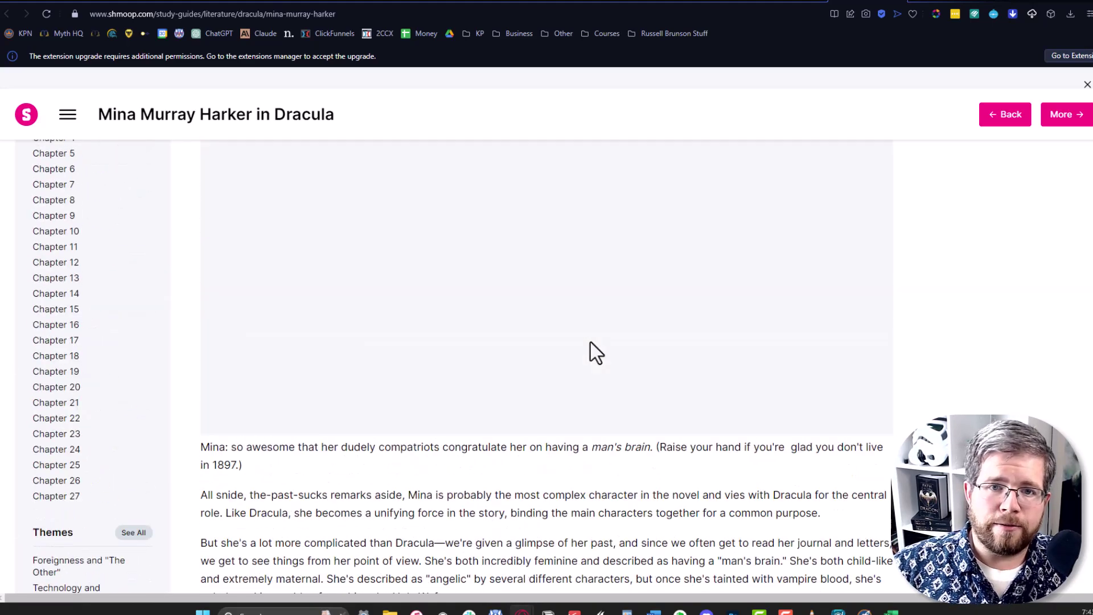
scroll(575, 346, "down", 5)
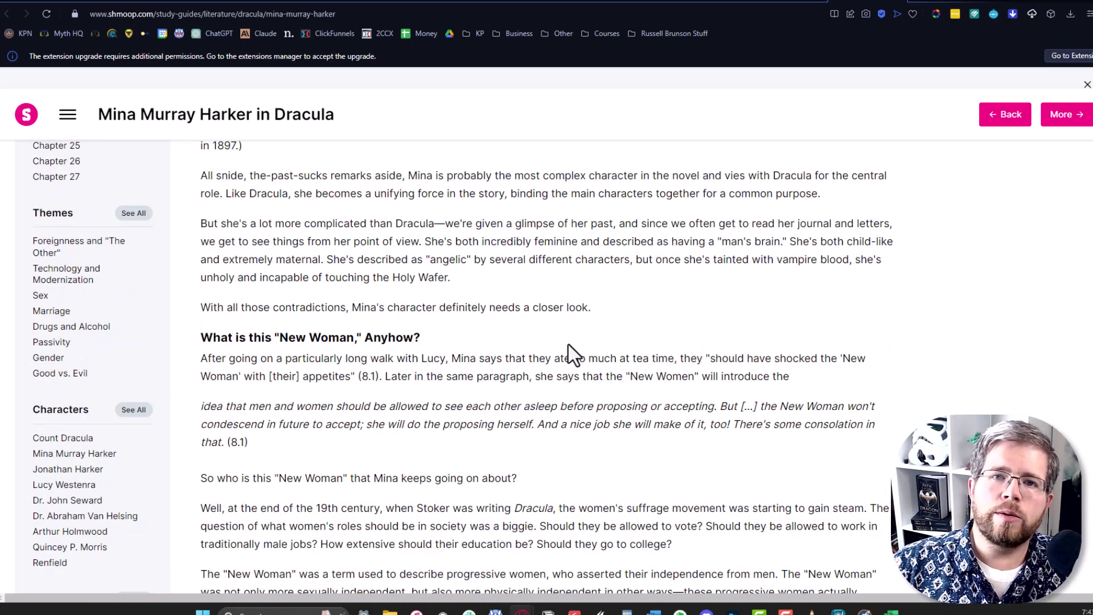
Return to the Mina Harker document and look over the end of the keyword list, the article outline and the example tags.
key("ctrl+Tab")
scroll(419, 359, "down", 10)
scroll(386, 340, "down", 7)
scroll(456, 476, "up", 3)
scroll(388, 366, "down", 4)
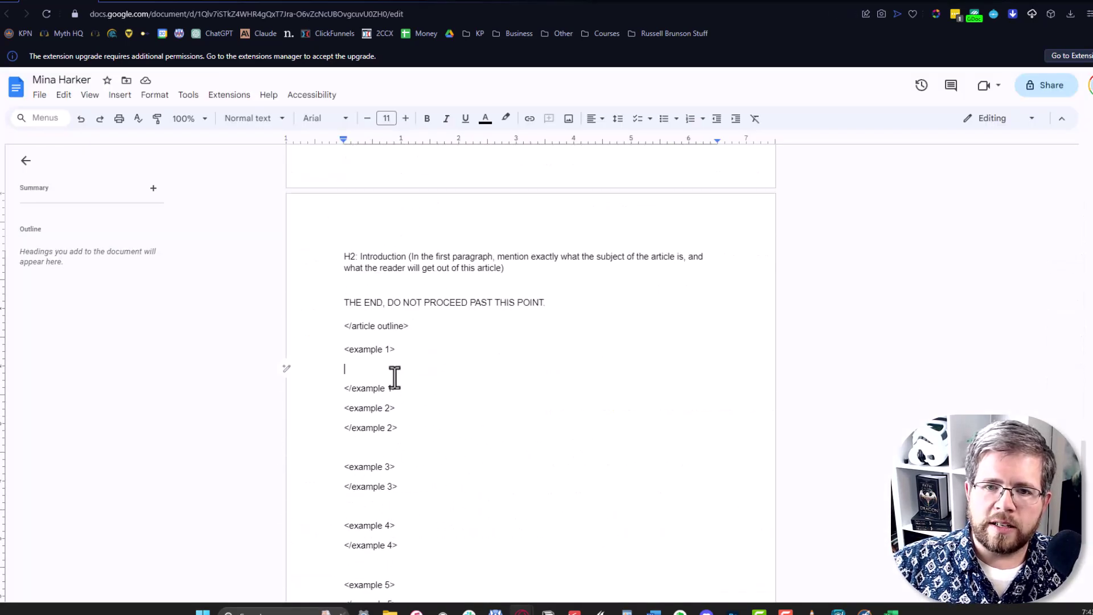
scroll(371, 397, "up", 2)
scroll(371, 396, "up", 5)
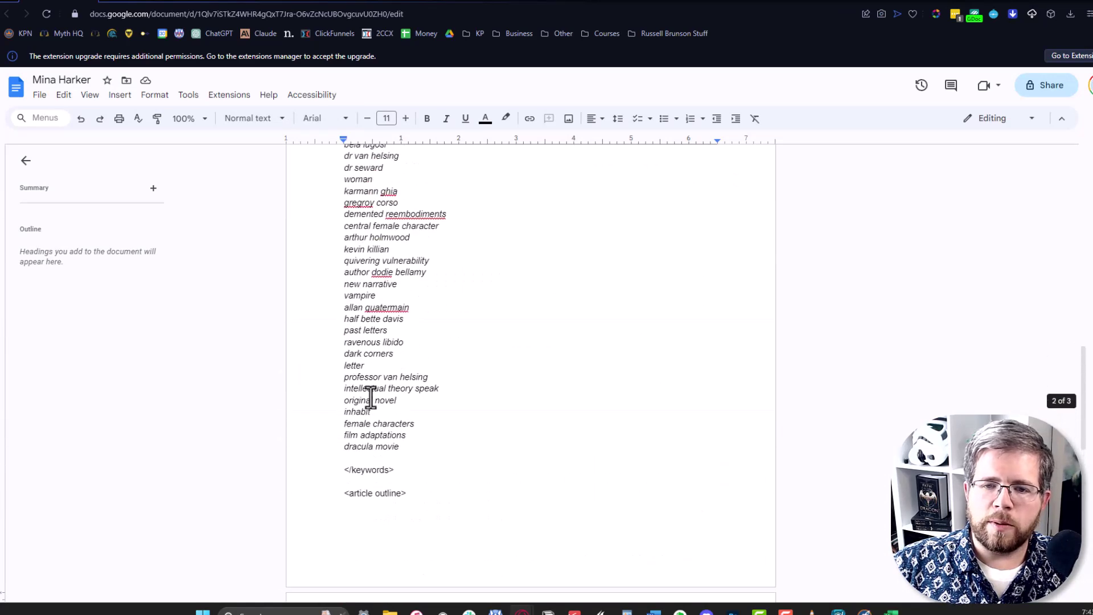
scroll(383, 373, "down", 7)
scroll(384, 373, "up", 3)
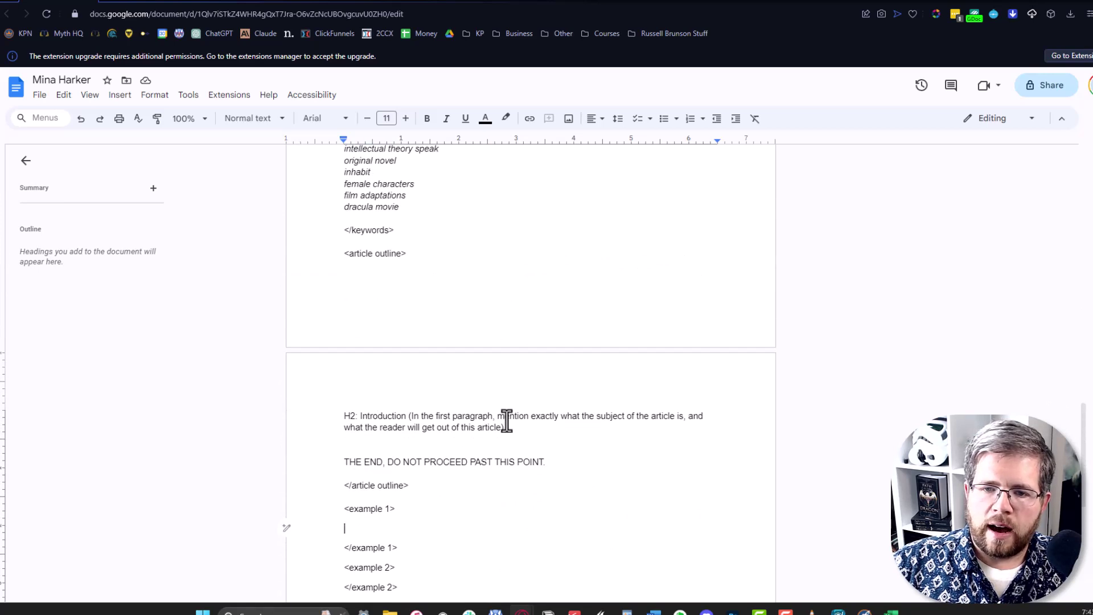
Examine the Introduction entry in the article outline, including its H2 label, title and bracketed instruction.
left_click_drag(527, 421, 315, 415)
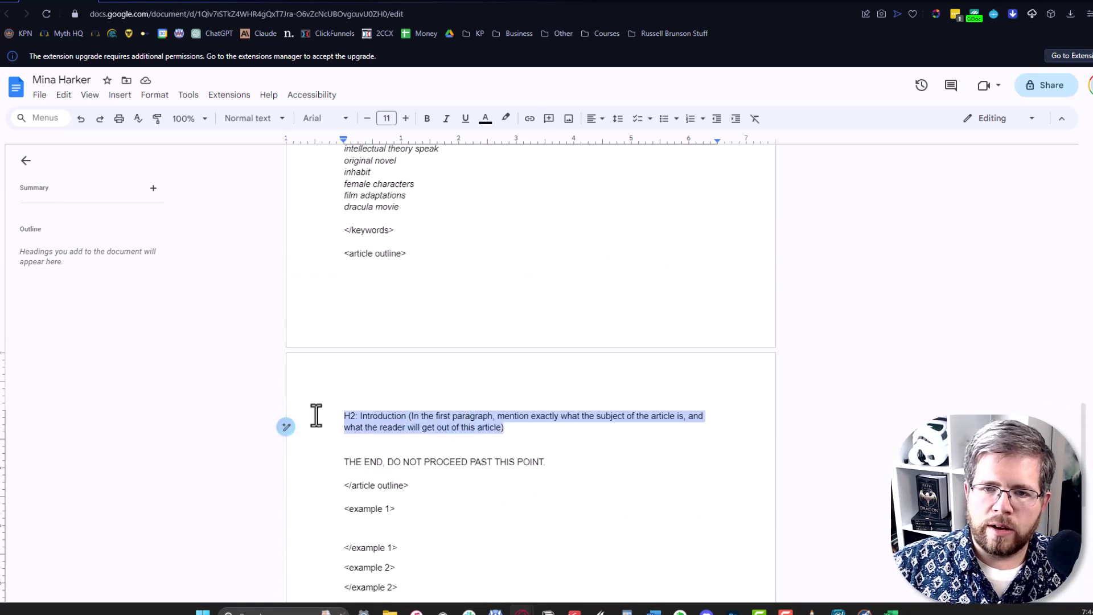
left_click(378, 417)
scroll(366, 427, "down", 2)
left_click_drag(342, 337, 356, 337)
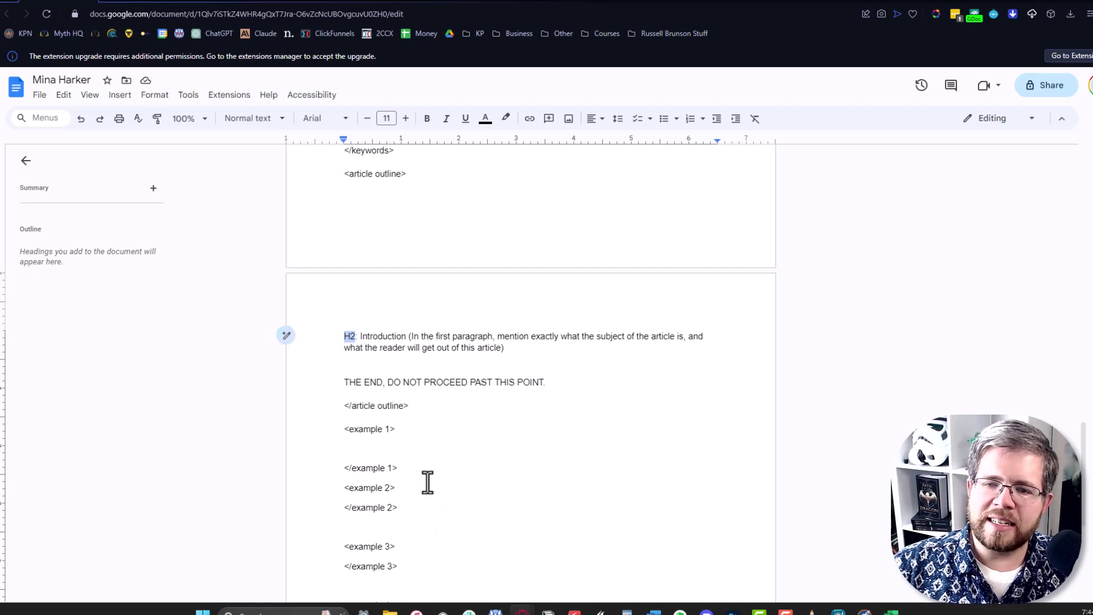
left_click_drag(358, 337, 406, 337)
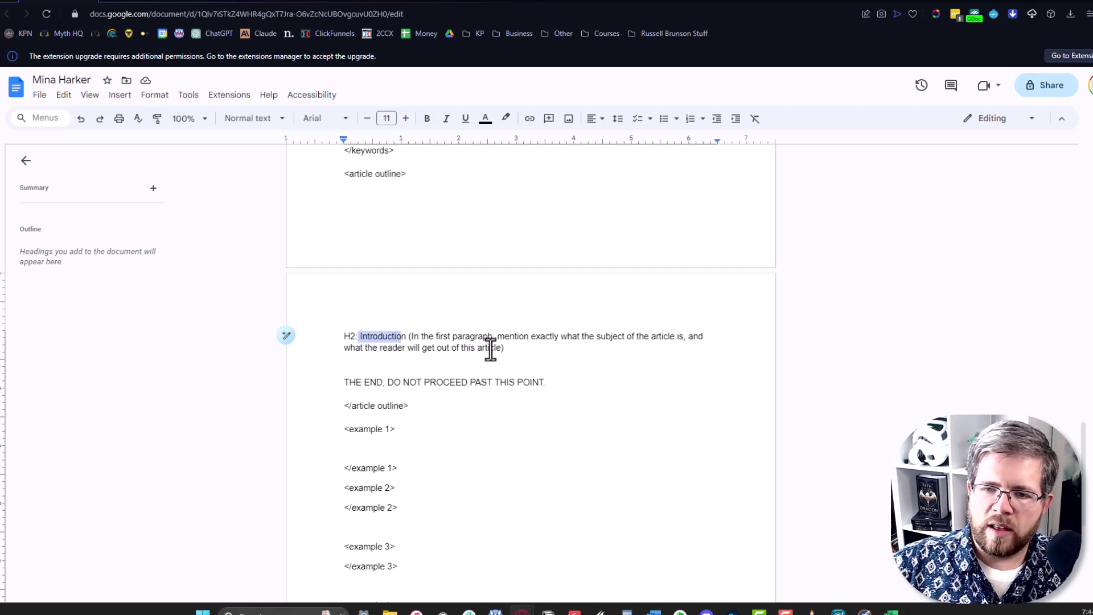
left_click(470, 349)
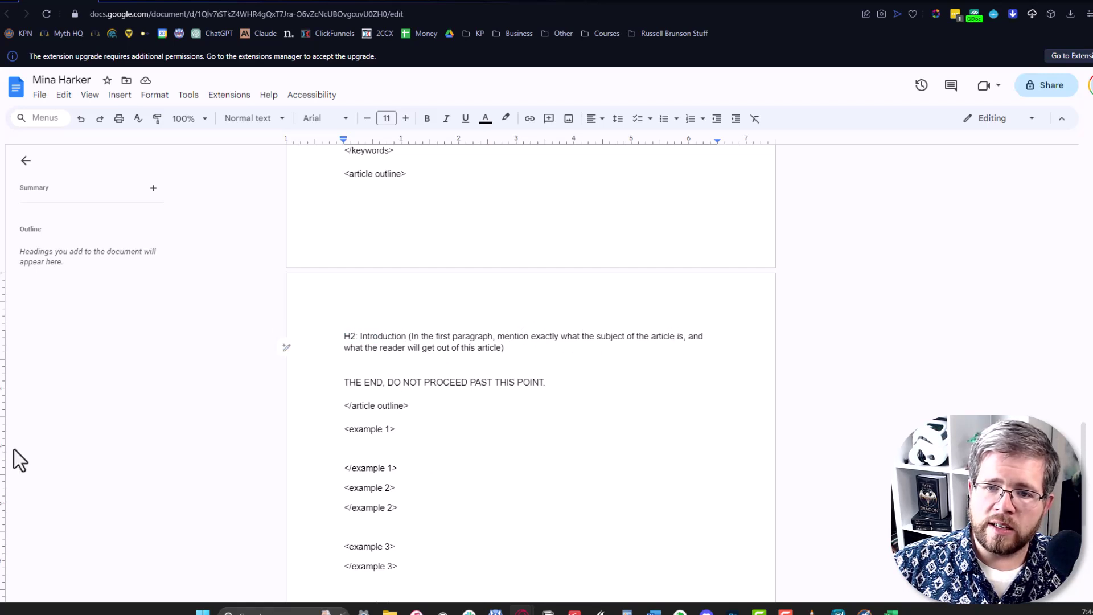
Add the outline entry "H2: Who is Mina Harker?" below the Introduction entry.
left_click(539, 352)
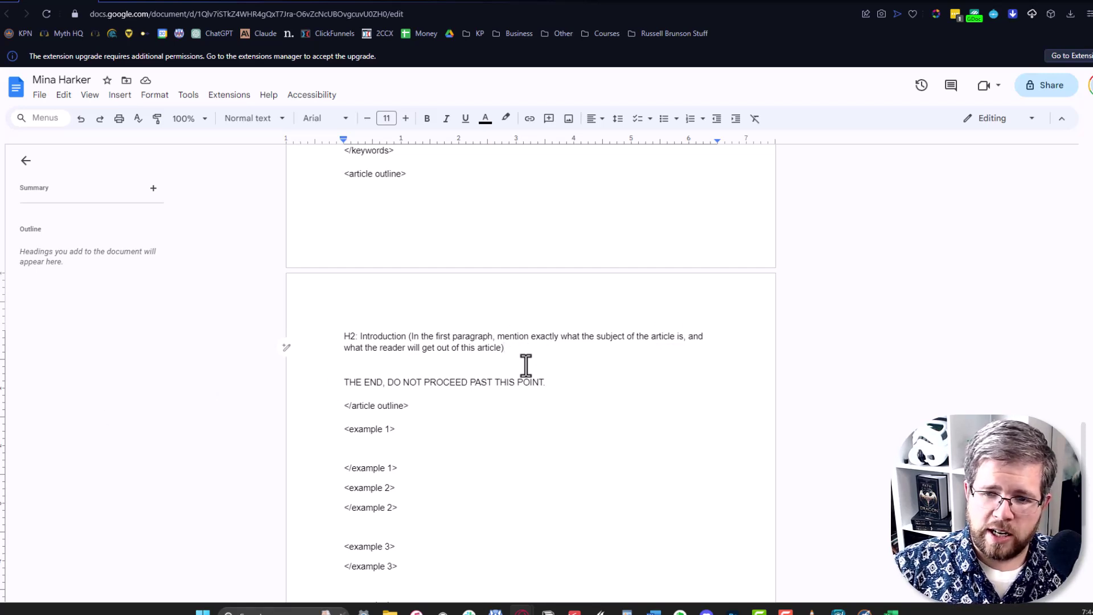
key("Return")
key("Return")
type("H")
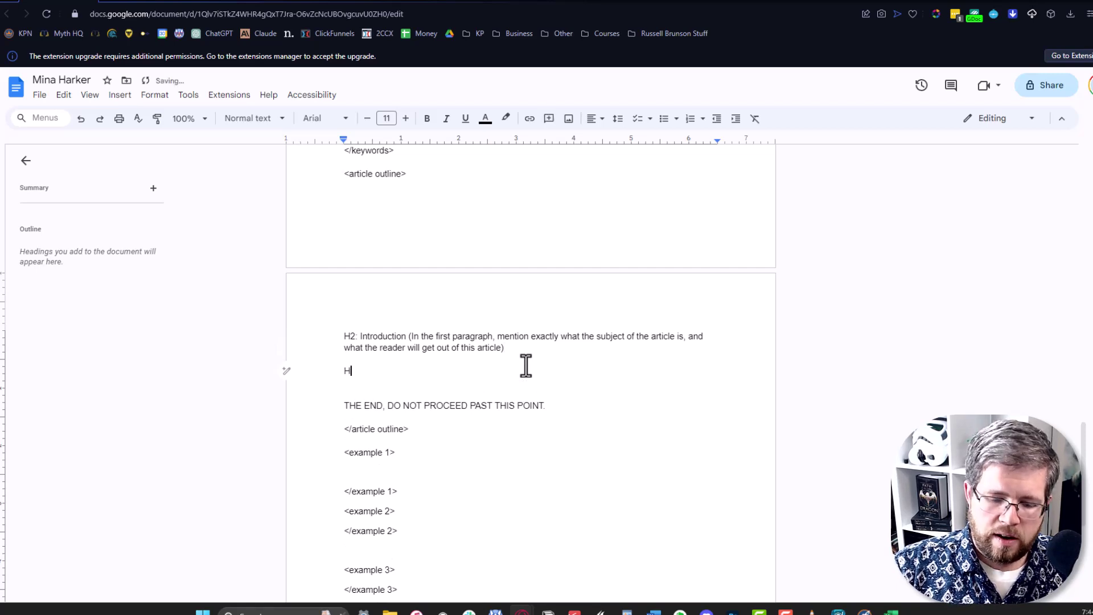
type("2: ")
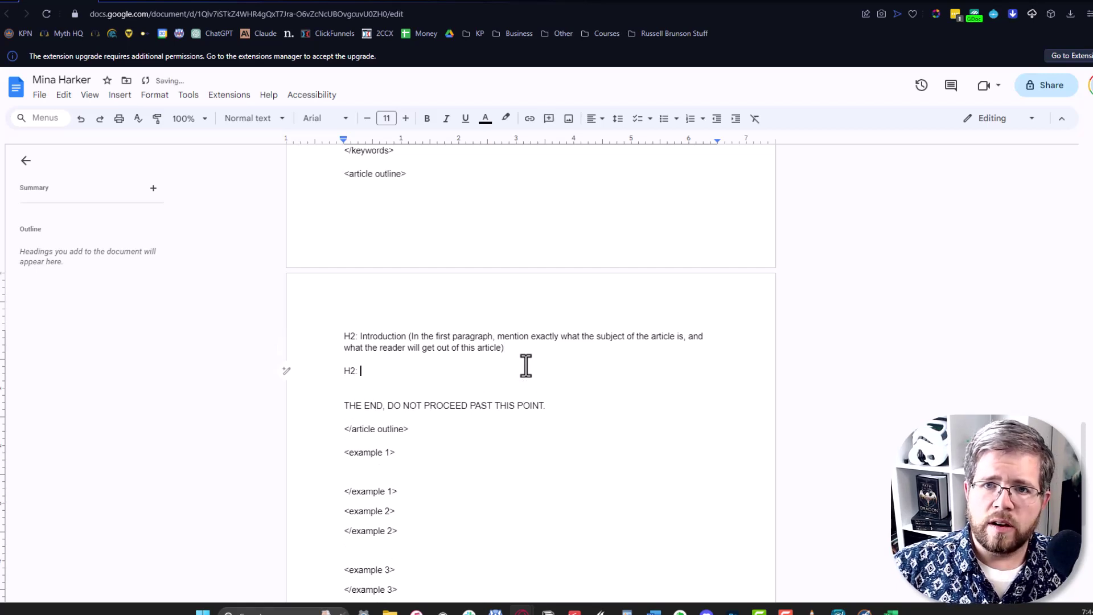
type("Who is Mina Harker?")
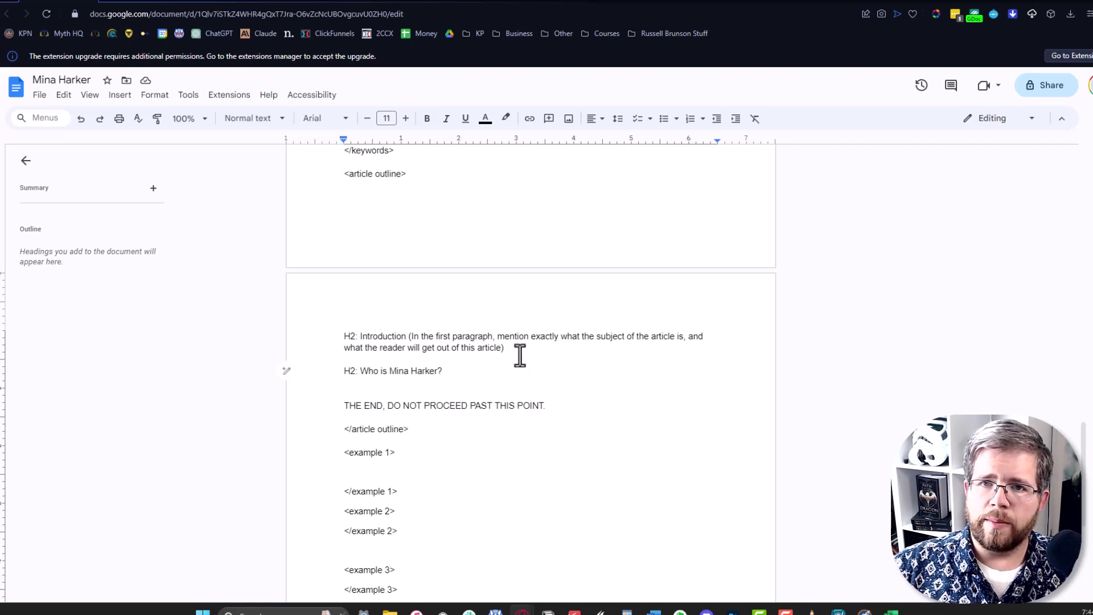
Go back to the Wikipedia article on Mina Harker and review the full extent of its "In the novel" section.
key("ctrl+Tab")
scroll(373, 233, "up", 4)
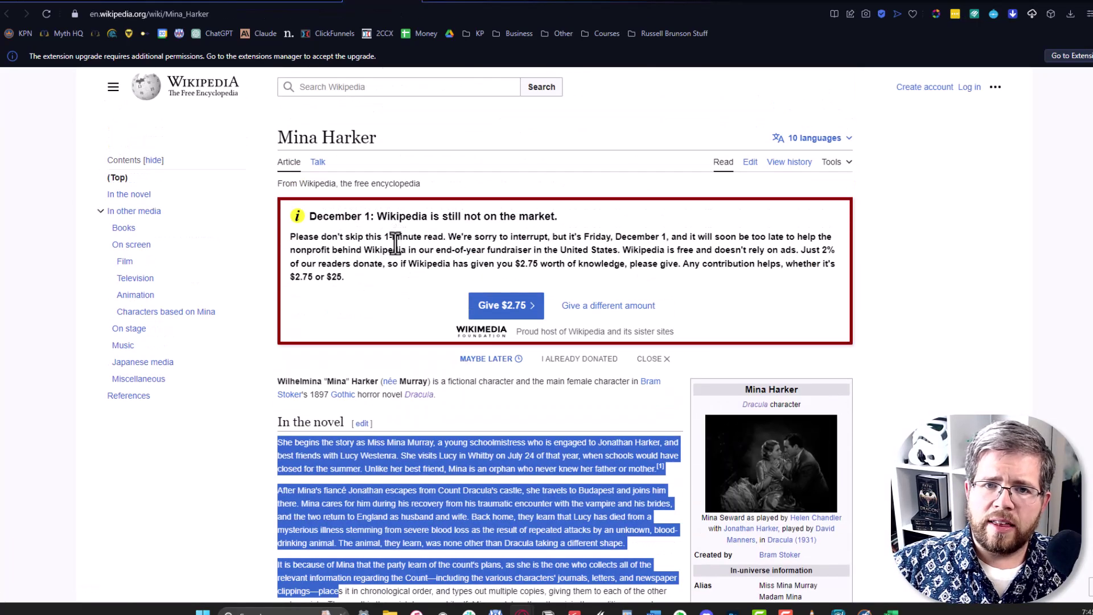
scroll(401, 244, "down", 3)
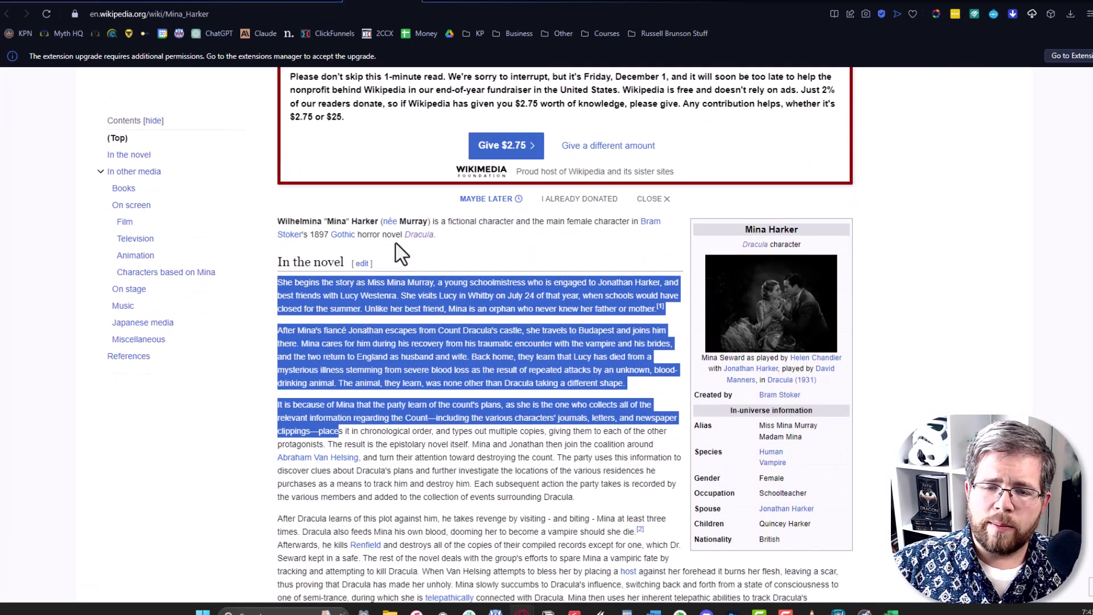
left_click(276, 273)
scroll(337, 293, "down", 5)
scroll(671, 447, "down", 3)
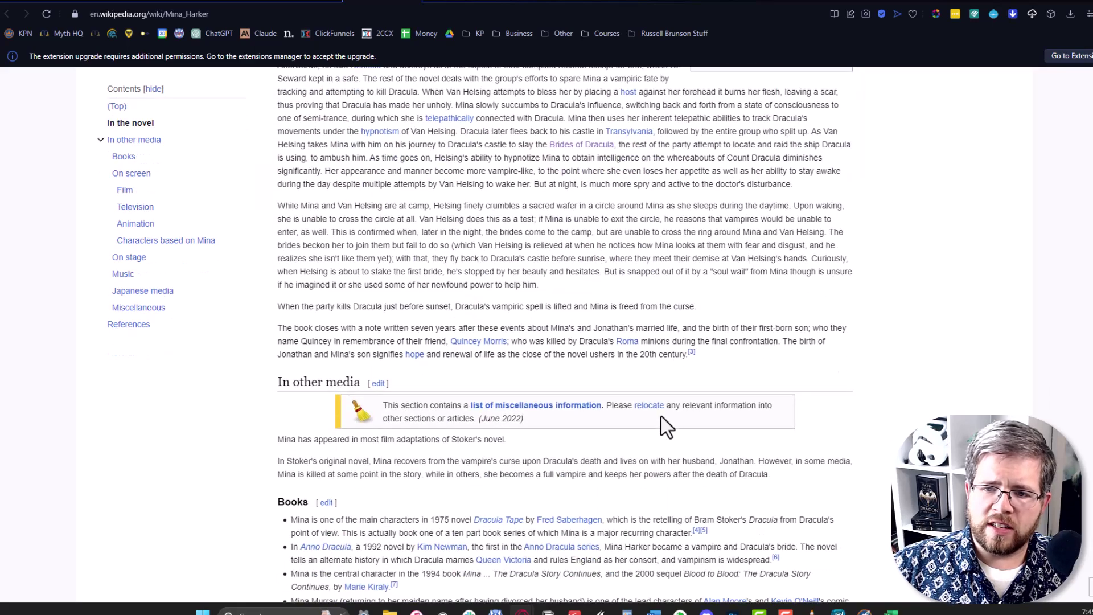
scroll(757, 476, "up", 3)
left_click_drag(734, 515, 279, 187)
scroll(491, 392, "up", 4)
scroll(367, 319, "down", 4)
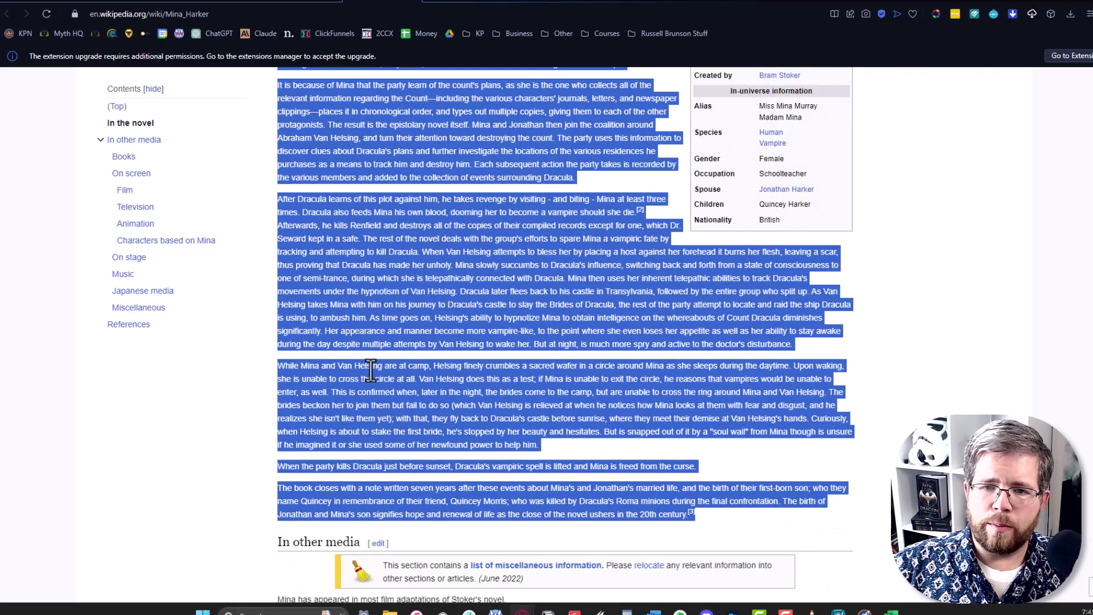
scroll(370, 364, "up", 3)
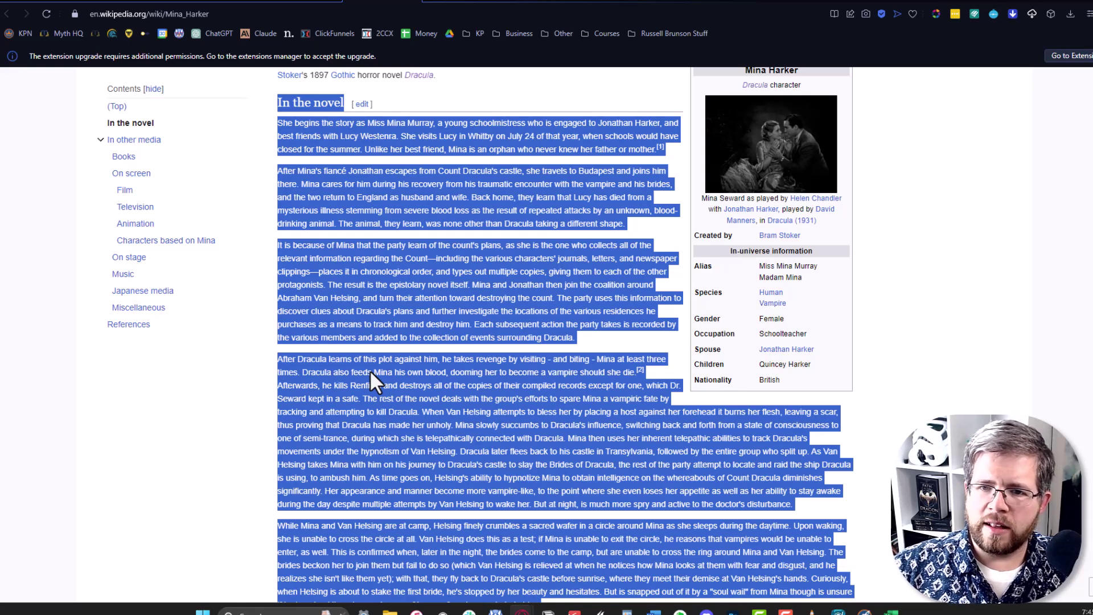
left_click(390, 256)
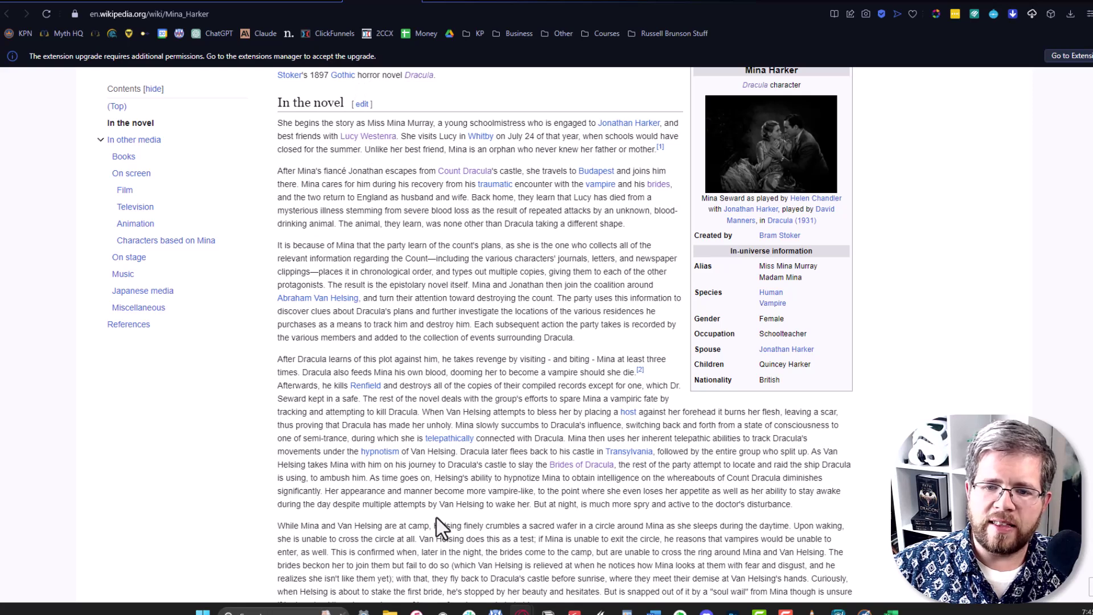
scroll(436, 518, "down", 3)
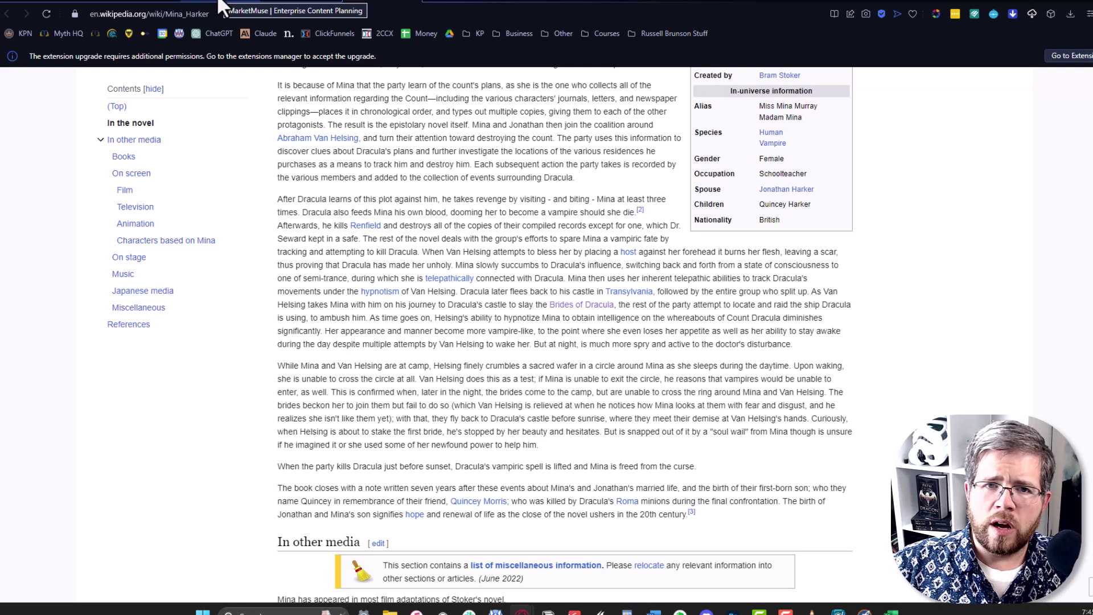
Return to the document and add the outline entry "H2: Mina Harker in the Events of Dracula" below "Who is Mina Harker?".
left_click(54, 4)
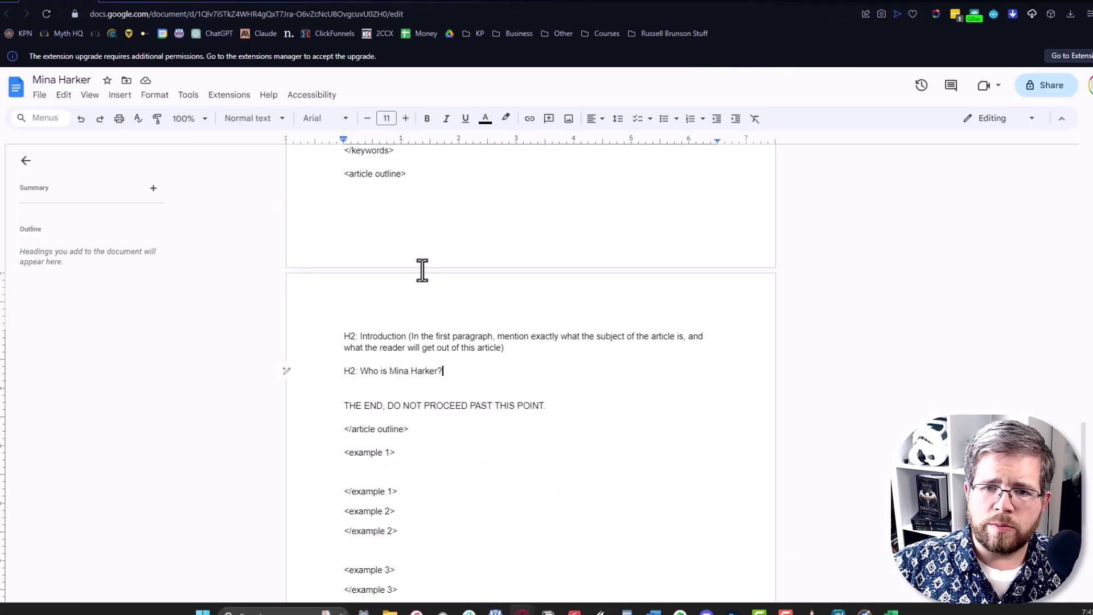
left_click(483, 375)
key("Return")
type("H2")
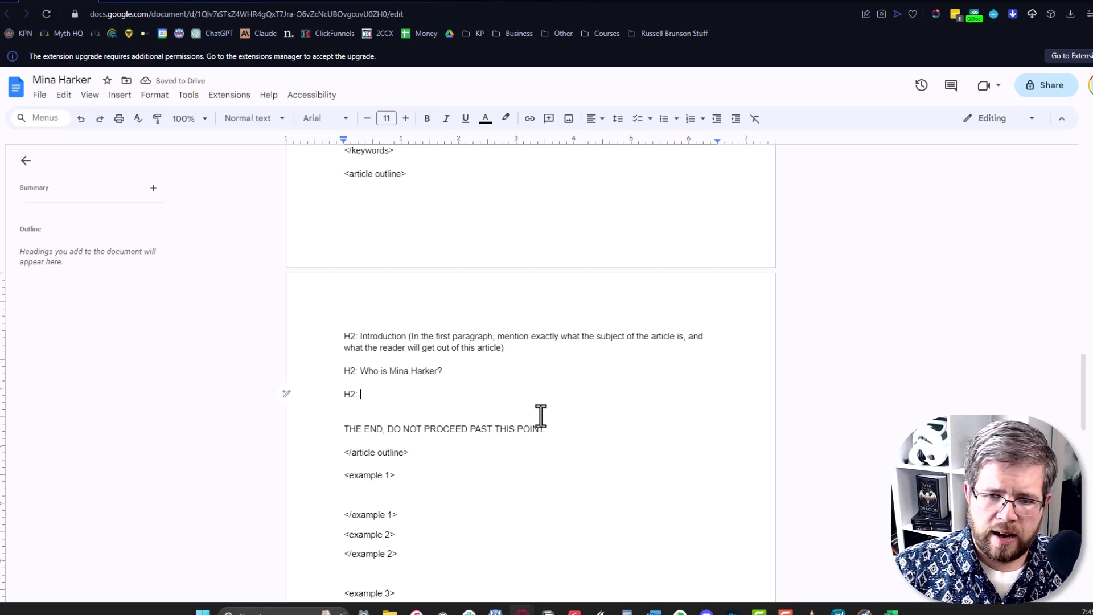
type(": Mina ")
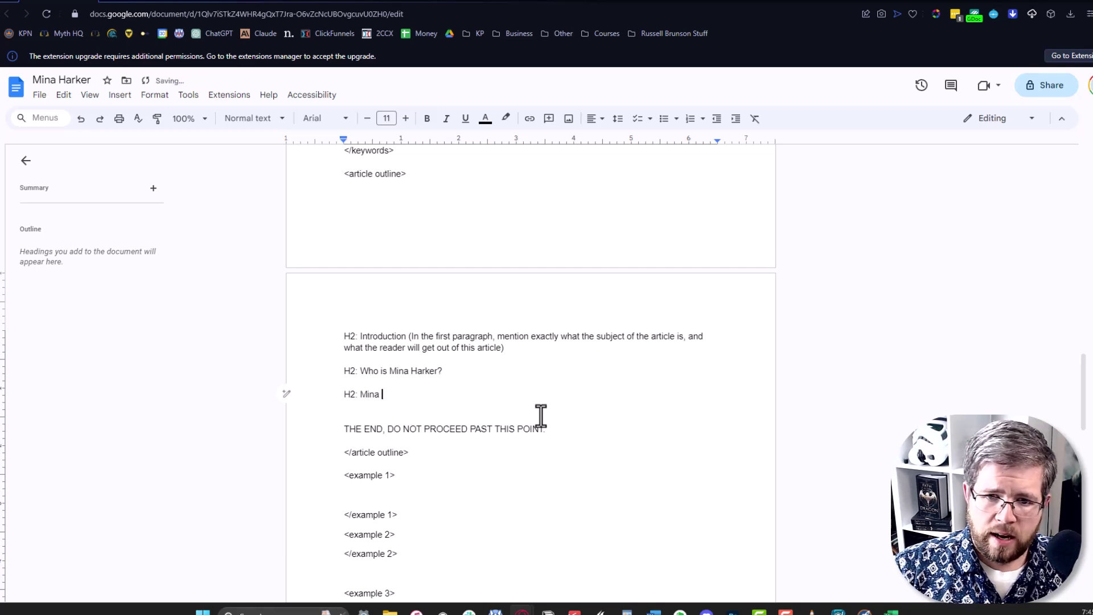
type("Harker in the Events ")
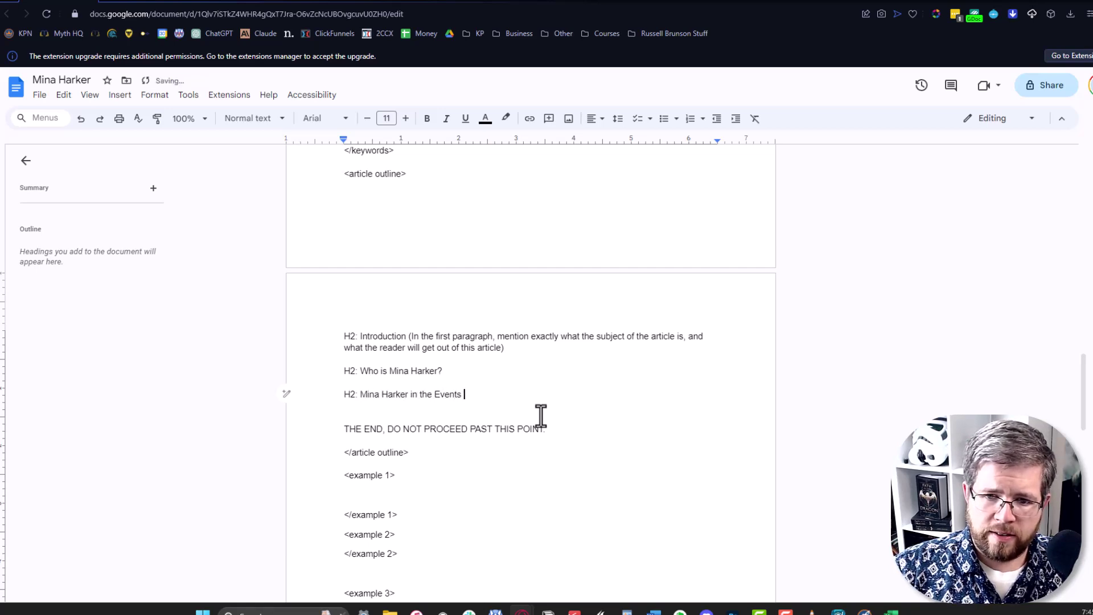
type("of Dracula")
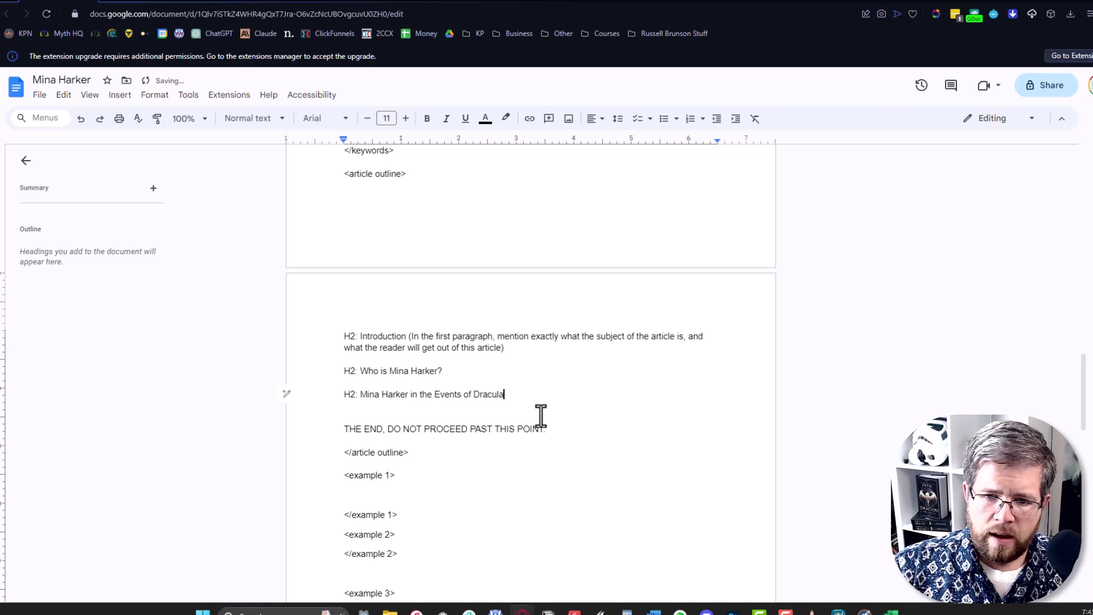
Under "Events of Dracula", add the note "-Add several H3 headlines in this section with information about the sequential sequences in the book, Dracula, concerning Mina Harker.".
key("Return")
type("-")
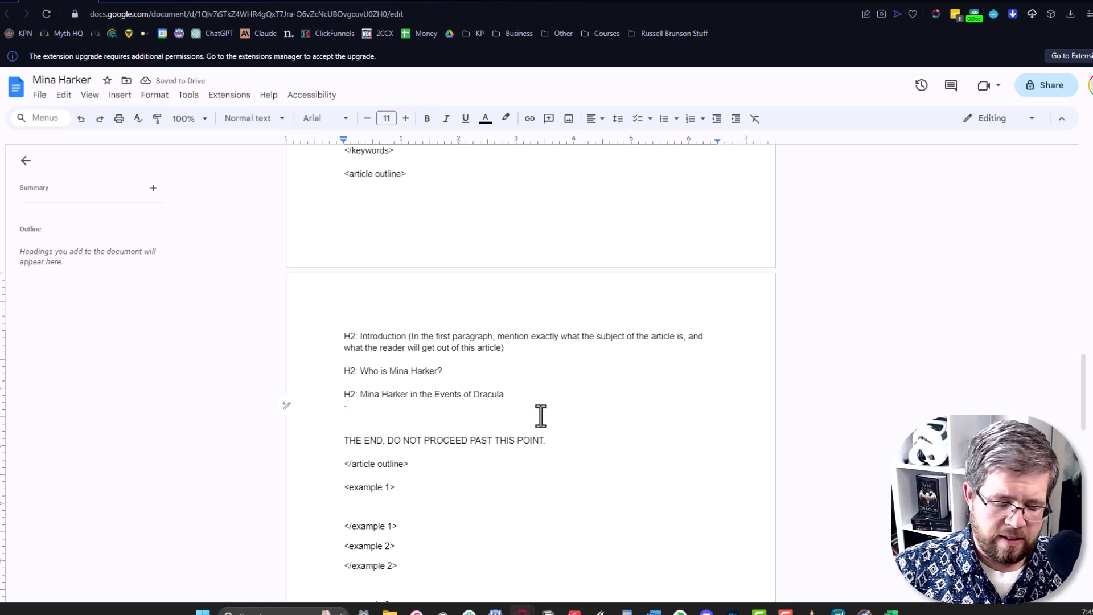
type("Add several h3")
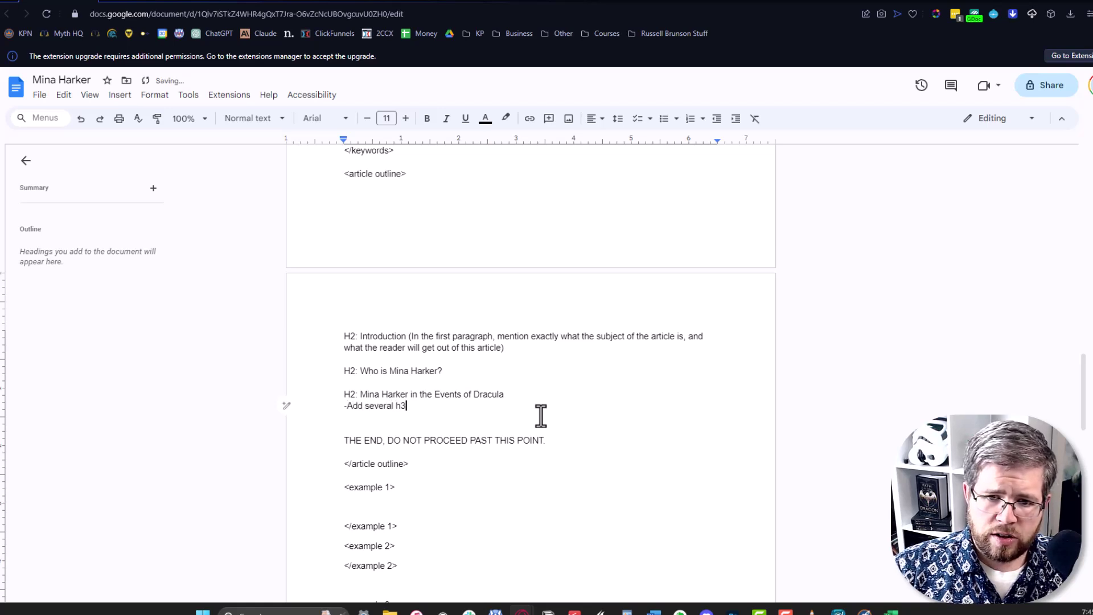
key("BackSpace")
type("H3")
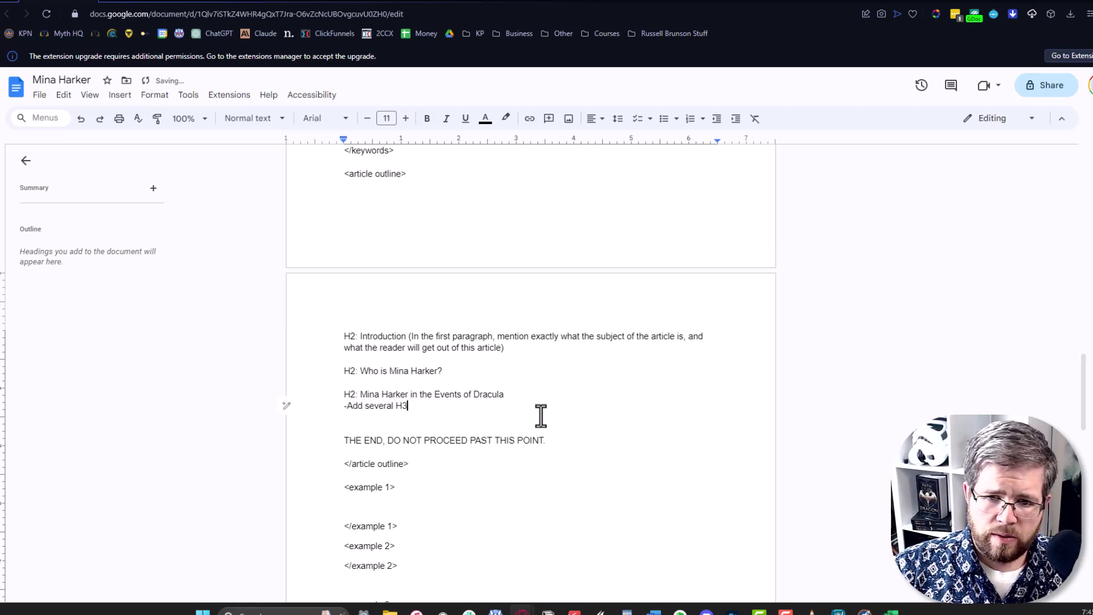
type(" headline")
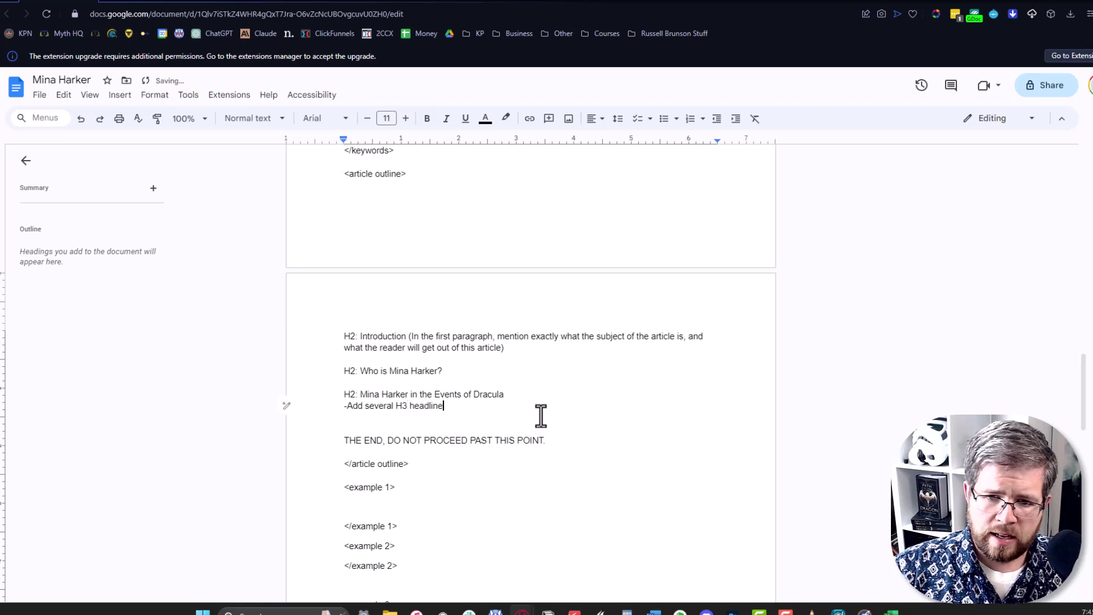
type("s with information about the d")
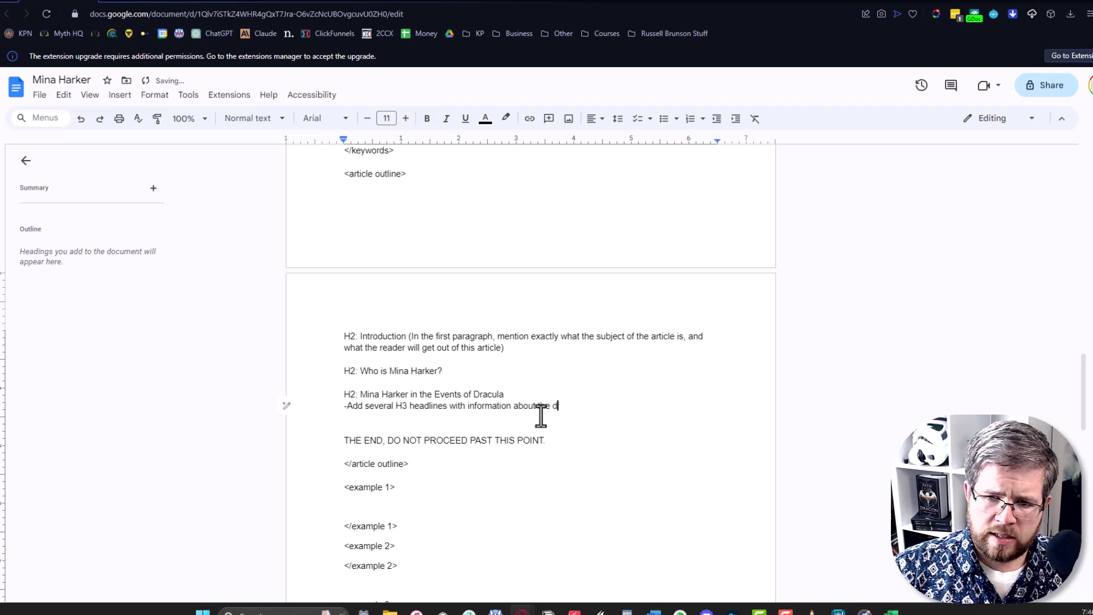
key("BackSpace")
type("sequ")
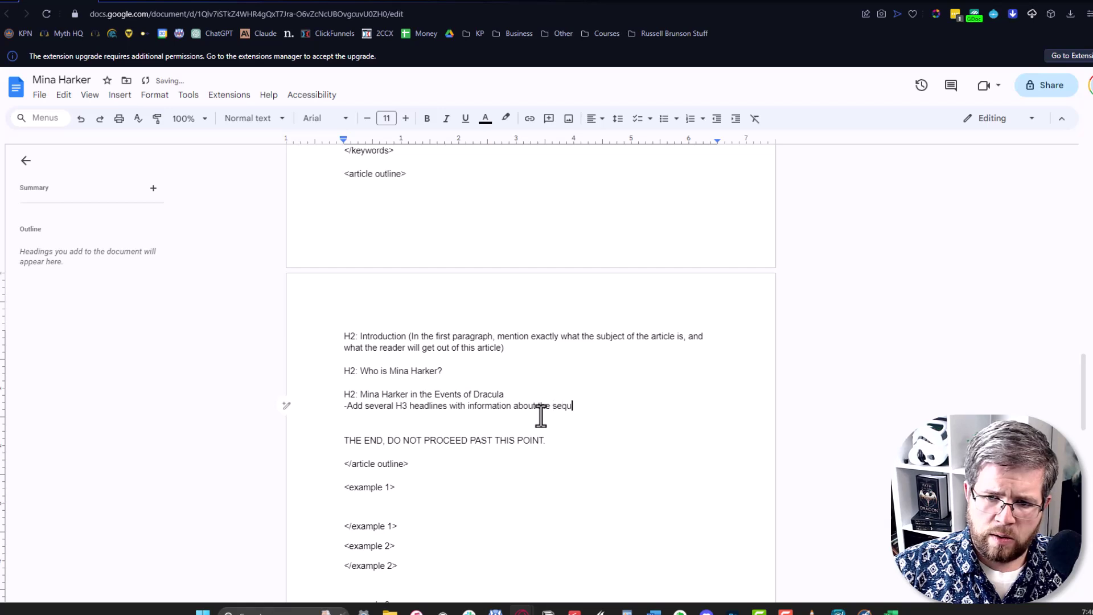
type("ential seq")
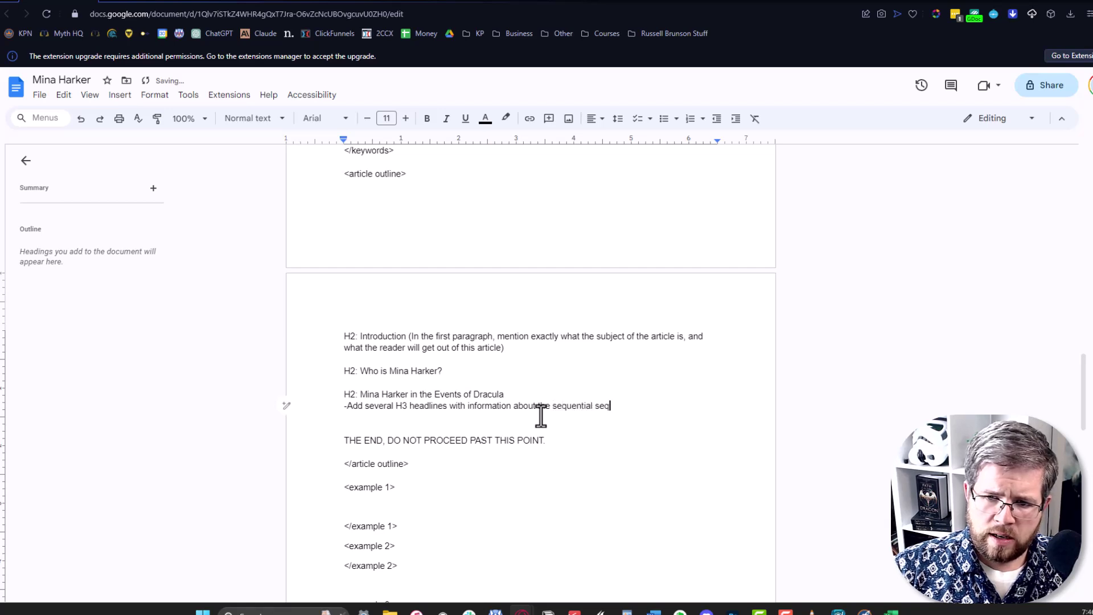
type("uence in teh book, Dracula, con")
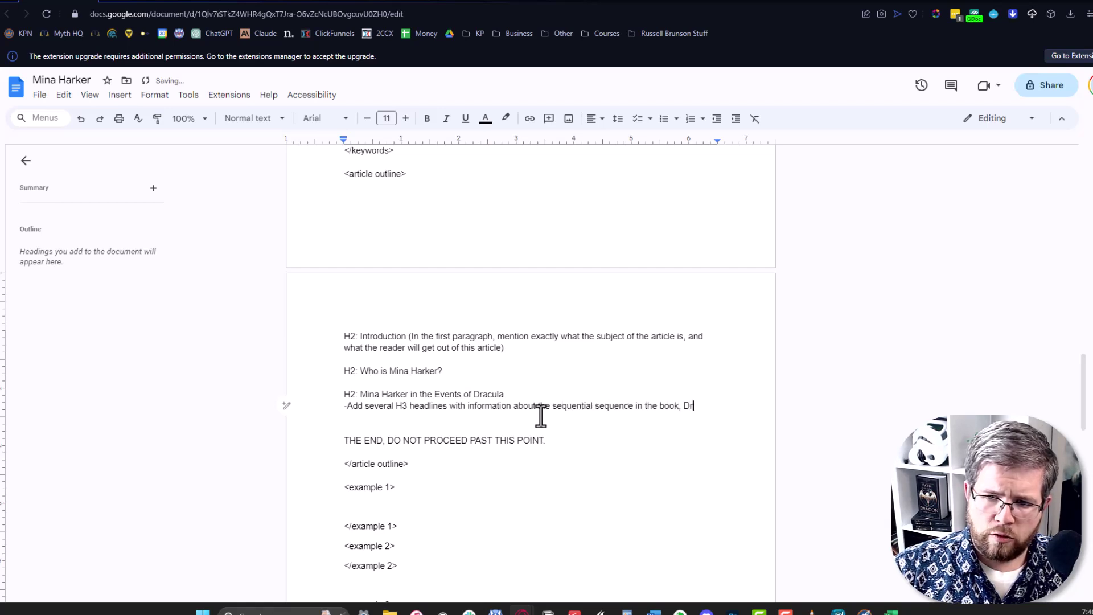
type("cerning Mina He")
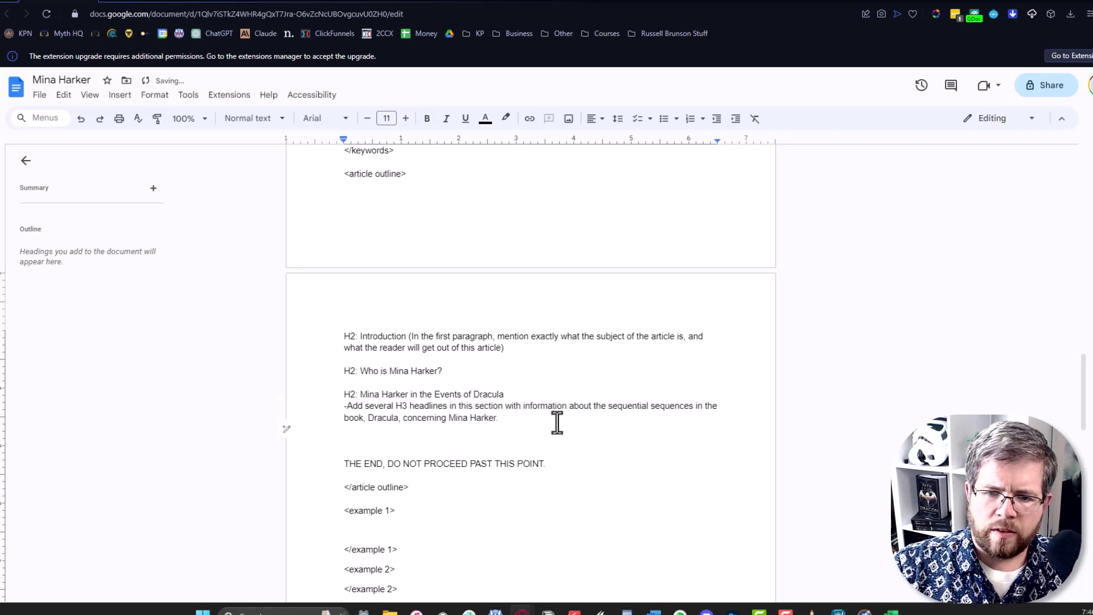
key("Return")
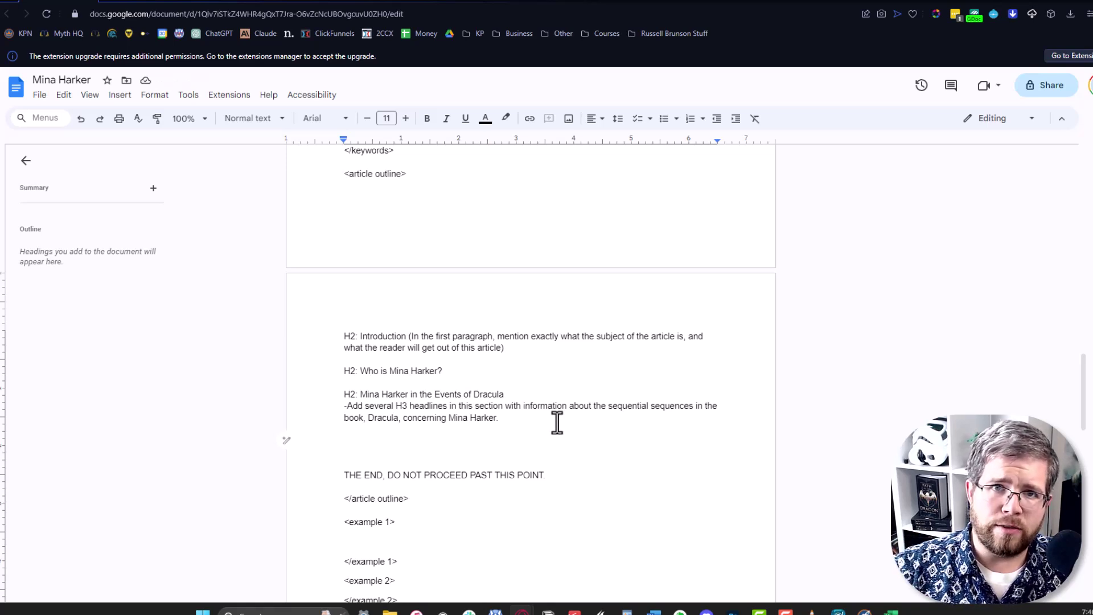
Try the Heading 2 and Heading 3 styles on the "Who is Mina Harker?" entry and restore it to normal text.
left_click(424, 372)
key("ctrl+alt+2")
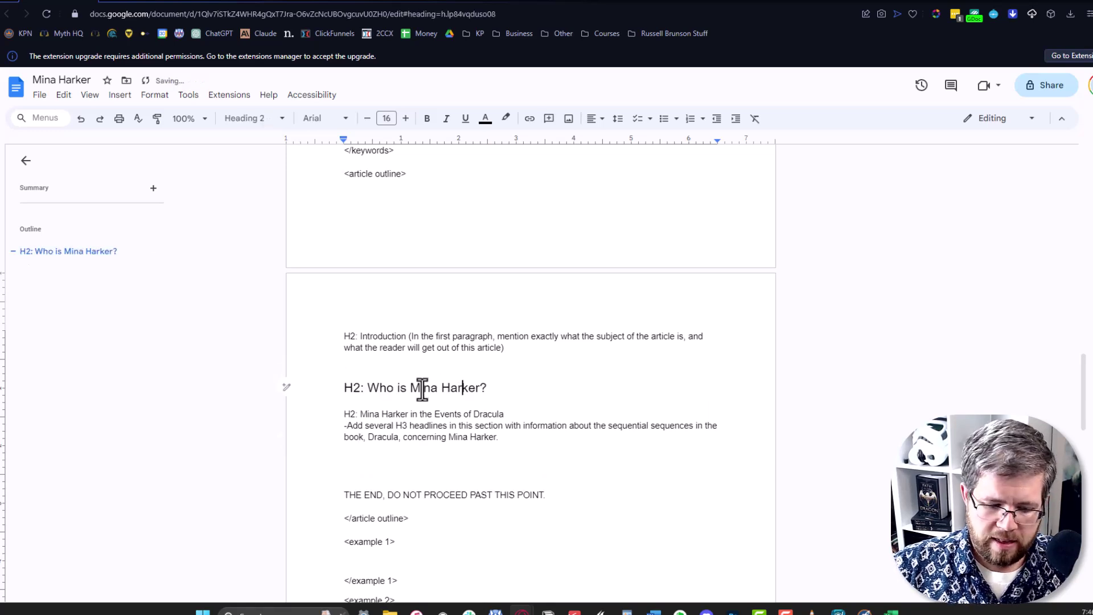
key("ctrl+alt+3")
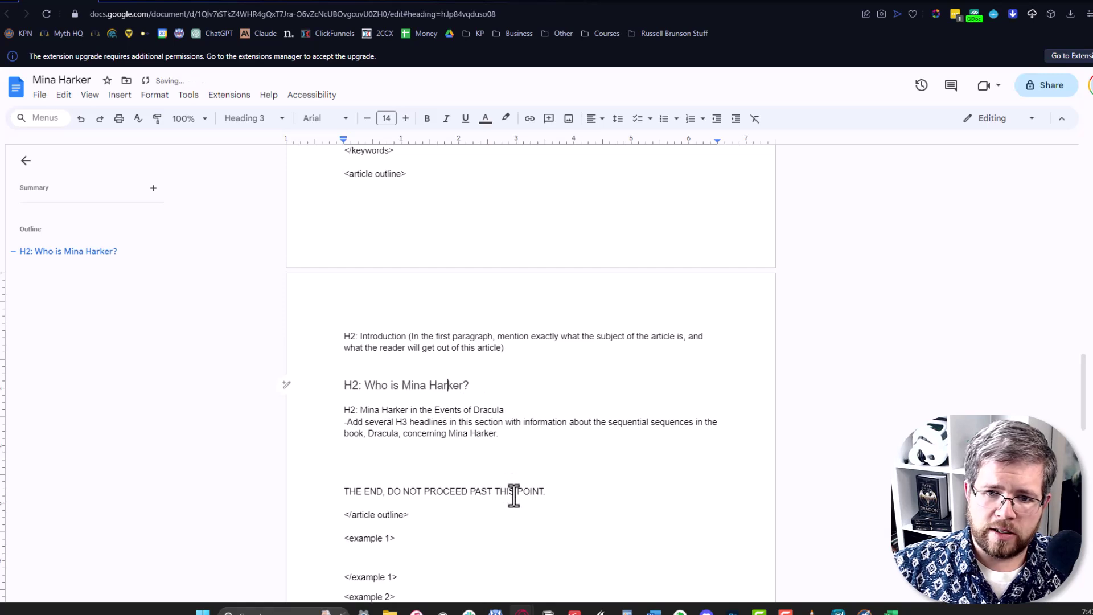
key("ctrl+alt+0")
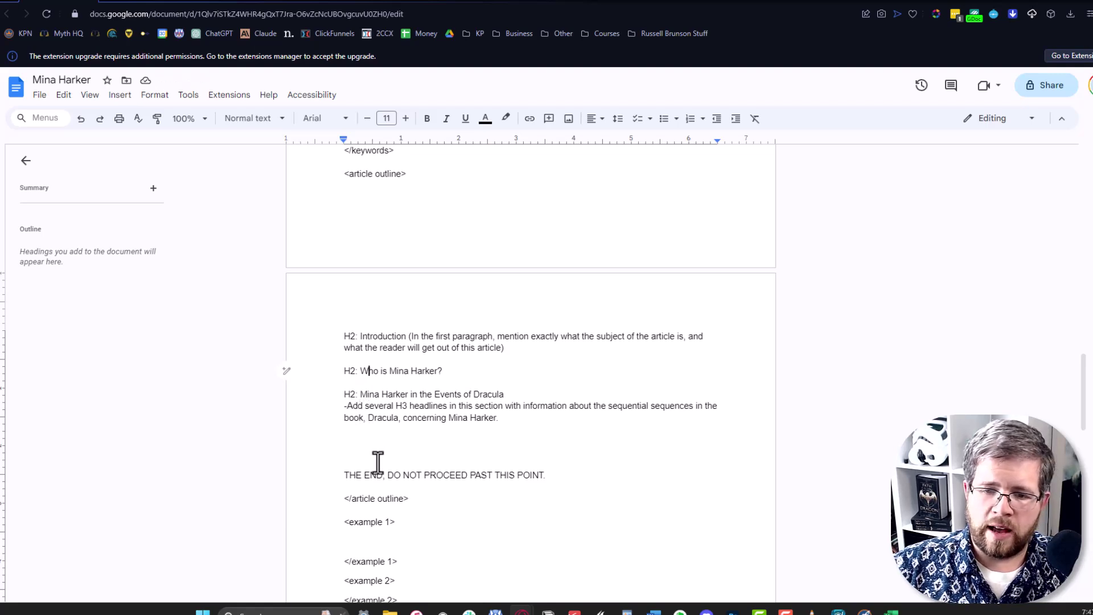
Place the cursor on the blank line below the H3 note, and review the "In other media" section of Wikipedia's Mina Harker article.
left_click(371, 437)
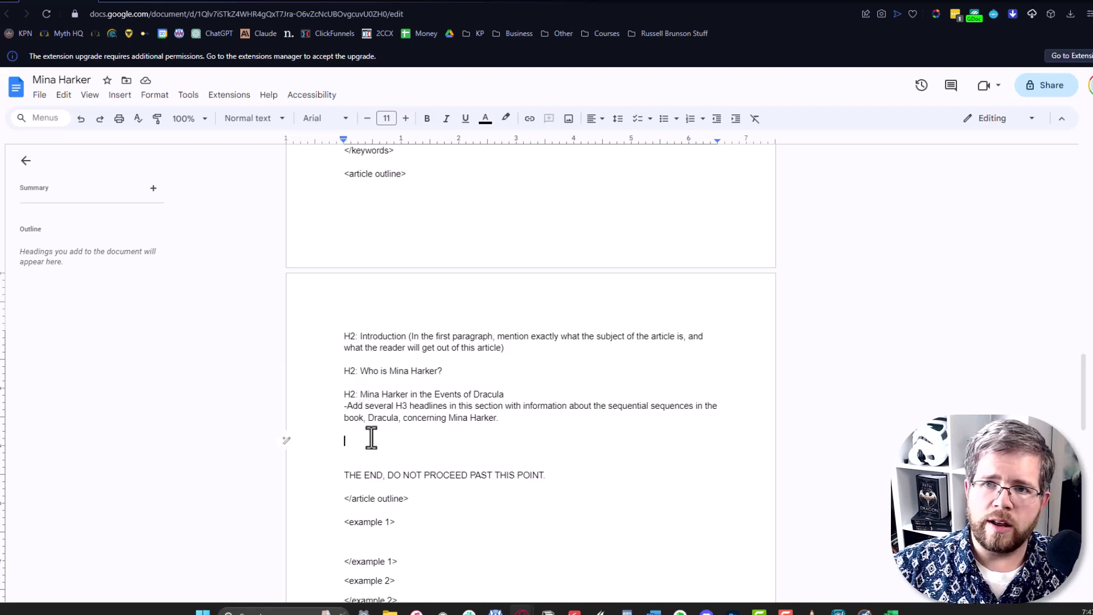
key("ctrl+Tab")
scroll(471, 385, "down", 10)
scroll(470, 385, "up", 4)
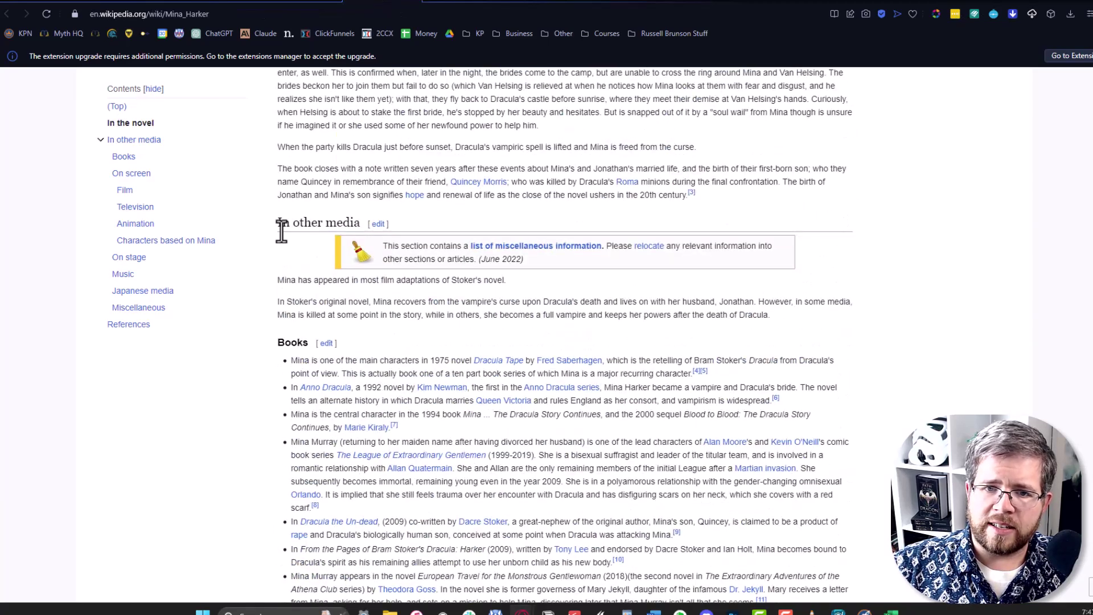
scroll(281, 231, "down", 3)
scroll(450, 354, "down", 4)
scroll(399, 330, "up", 3)
scroll(364, 267, "down", 2)
scroll(336, 268, "down", 18)
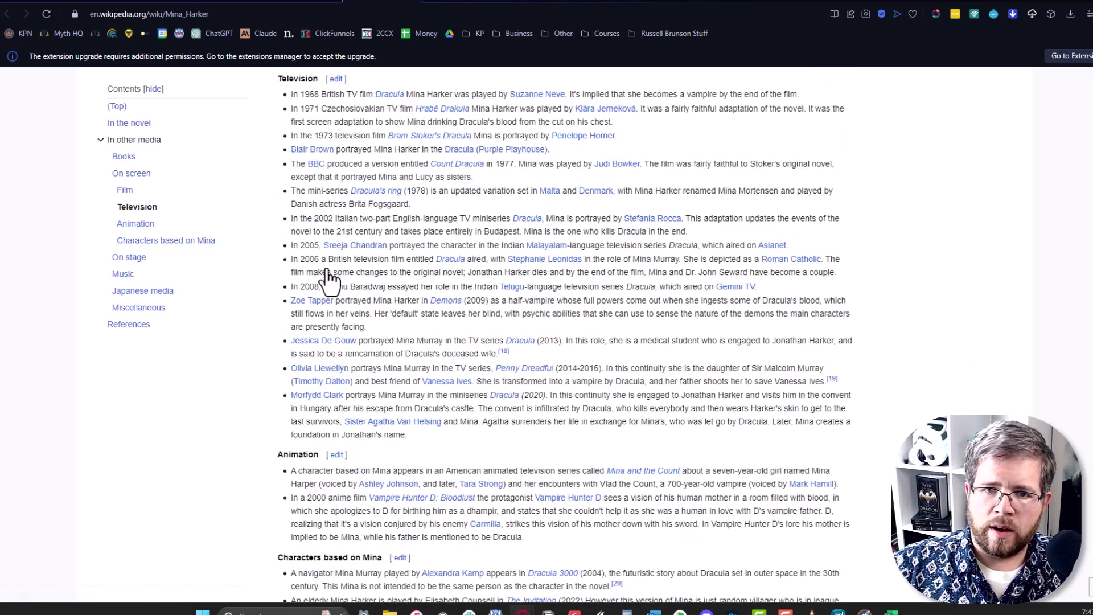
scroll(360, 317, "down", 3)
scroll(312, 256, "up", 2)
scroll(333, 176, "down", 3)
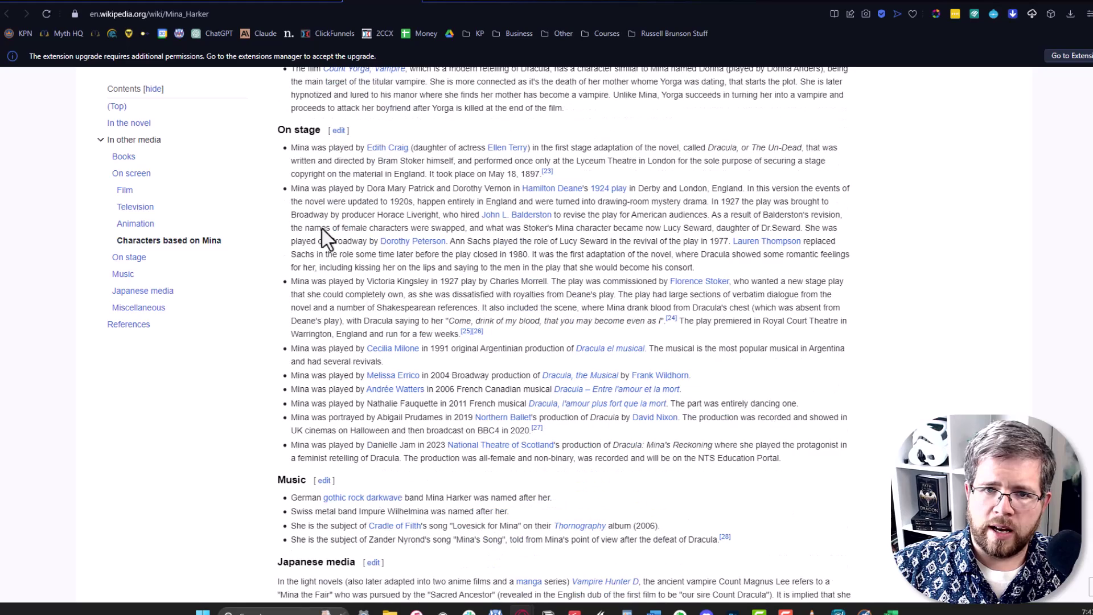
scroll(354, 227, "down", 9)
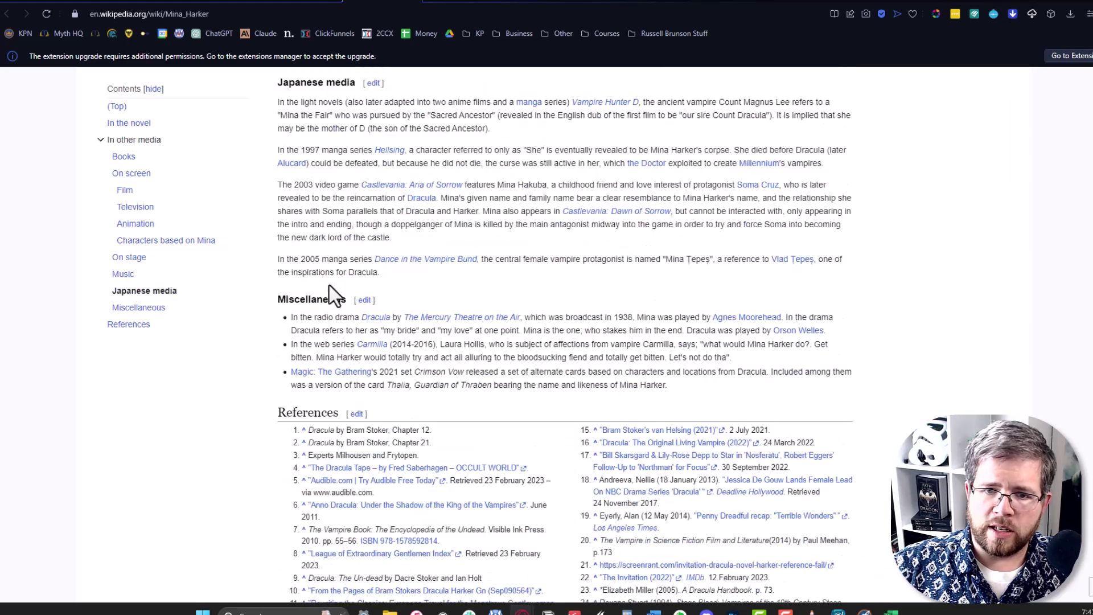
scroll(505, 366, "up", 20)
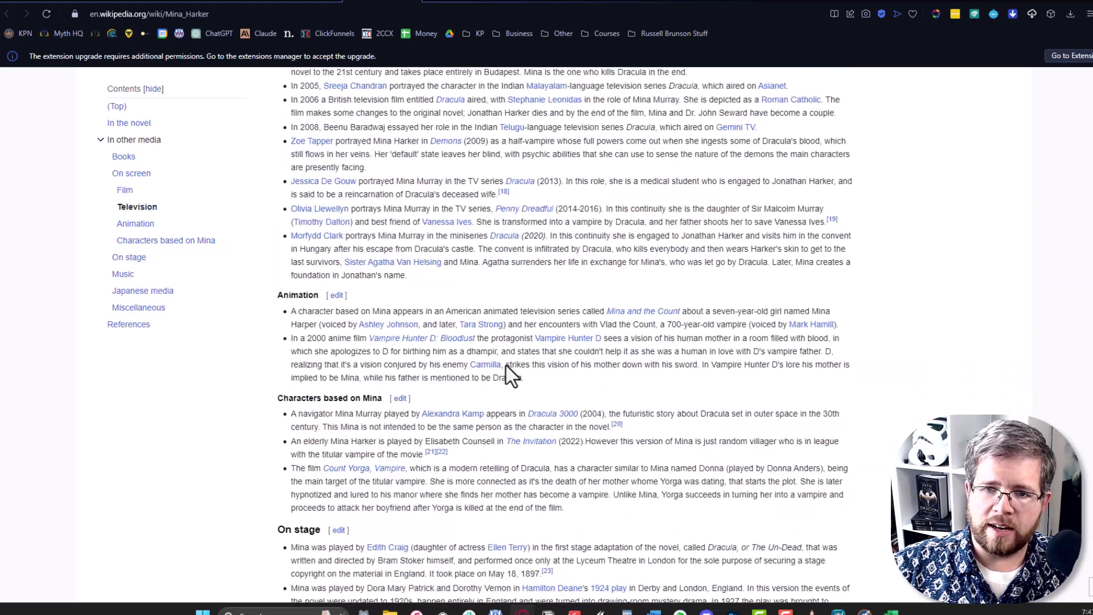
scroll(471, 309, "up", 15)
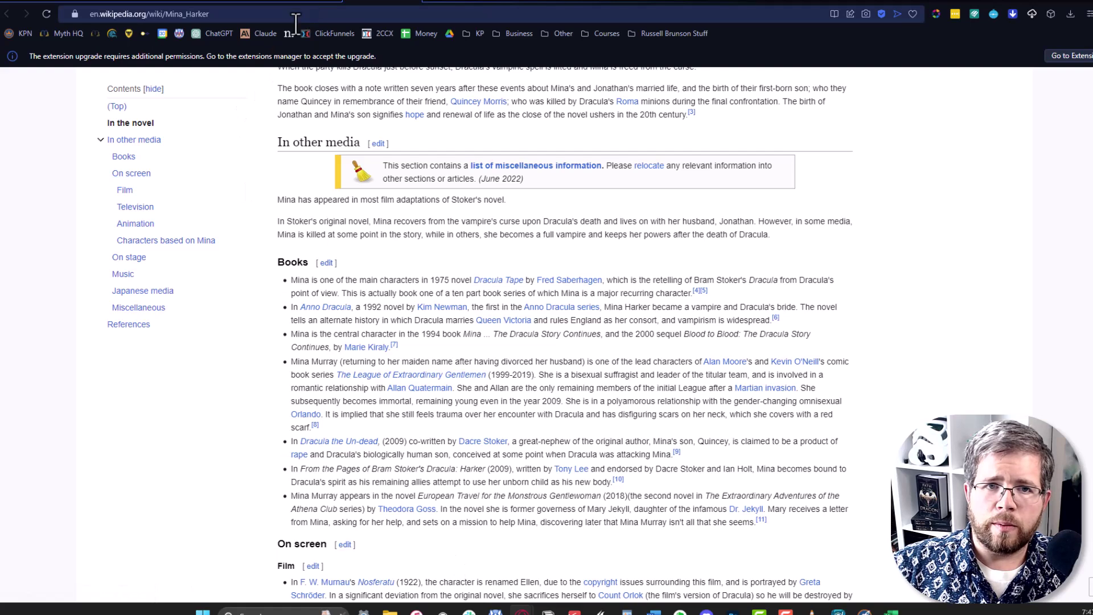
Return to the document and add the outline entry "H2: Mina Harker in Popular Culture" below the Events of Dracula section.
left_click(43, 9)
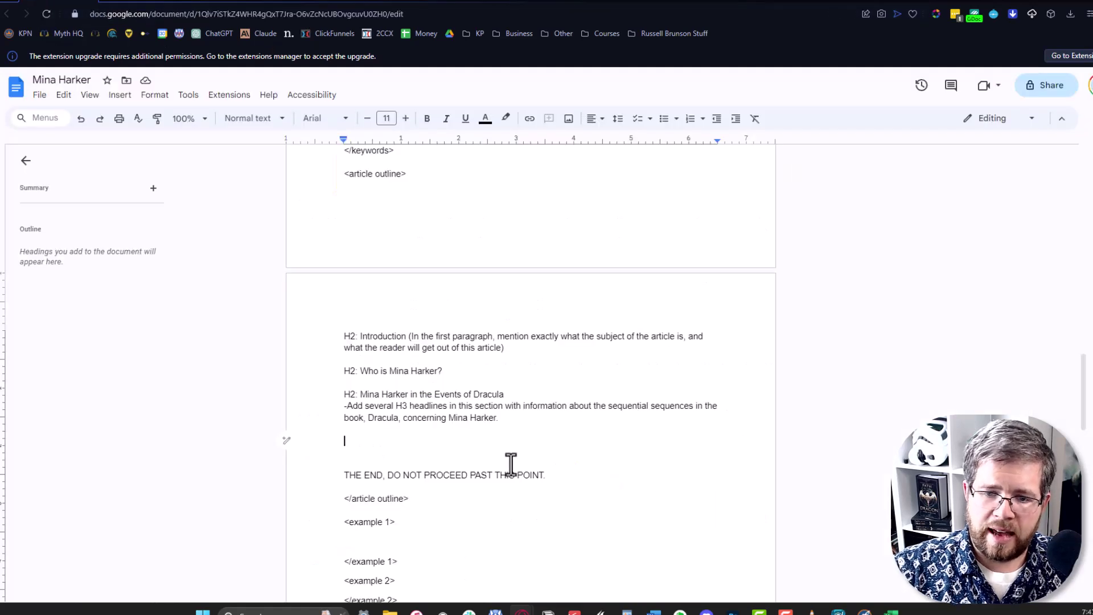
key("Return")
type("H")
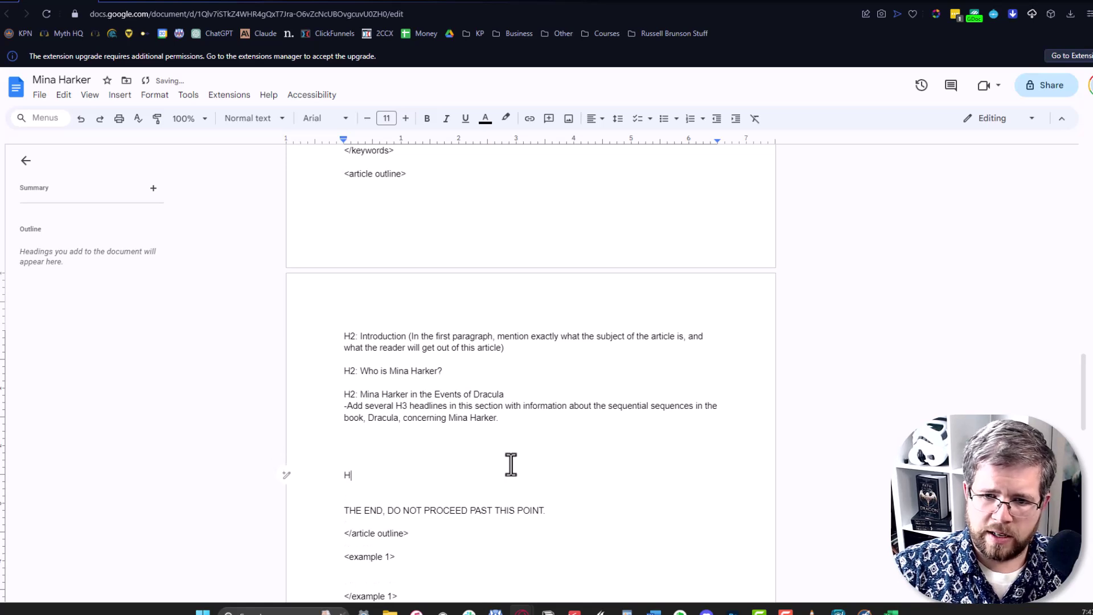
type("2: ")
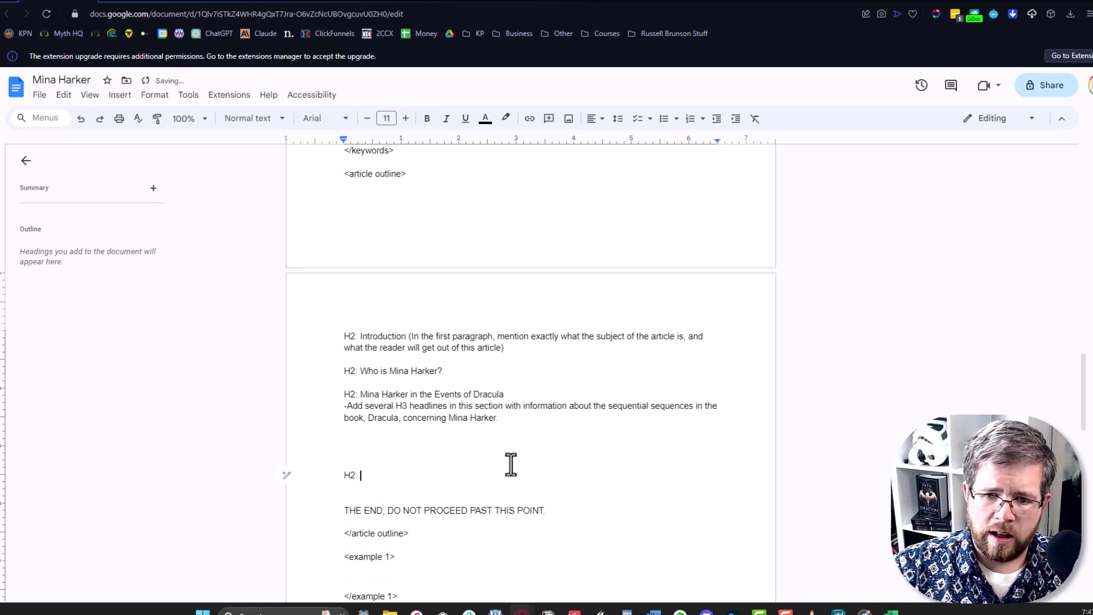
type("Mina Harker")
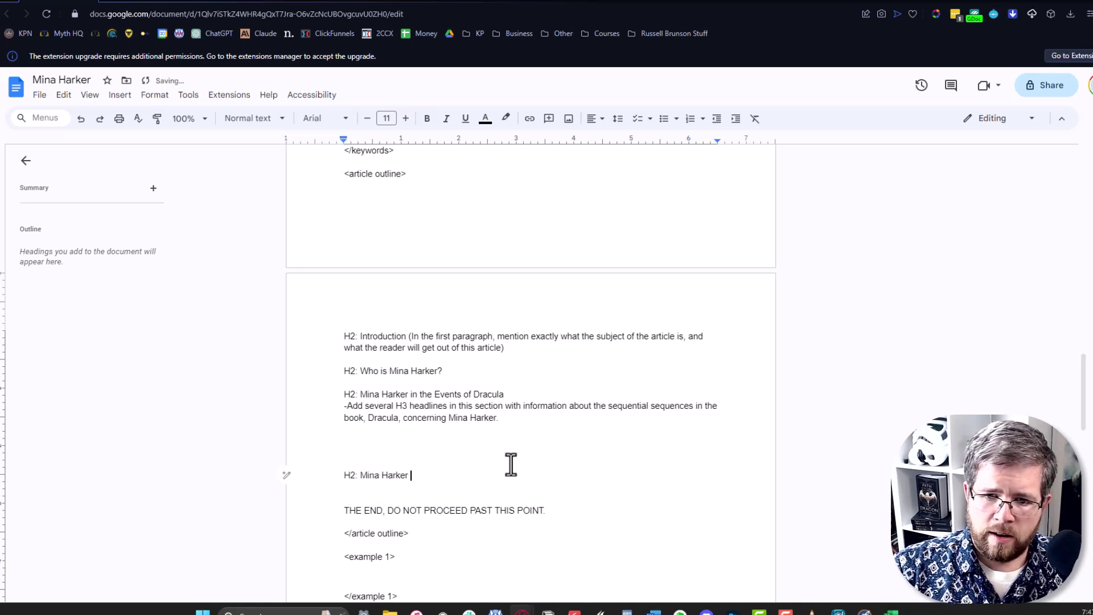
type("opular Culture")
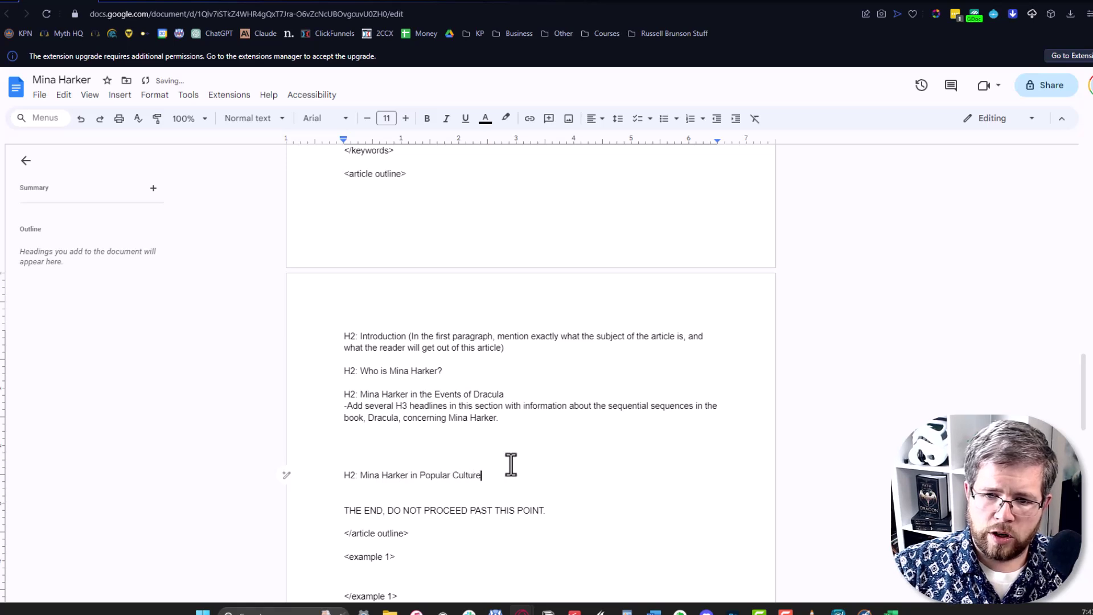
Add three subentries under "Mina Harker in Popular Culture": "H3: In Other Books", "H3: In Film" and "H3: In Other Media".
key("Return")
type("H3")
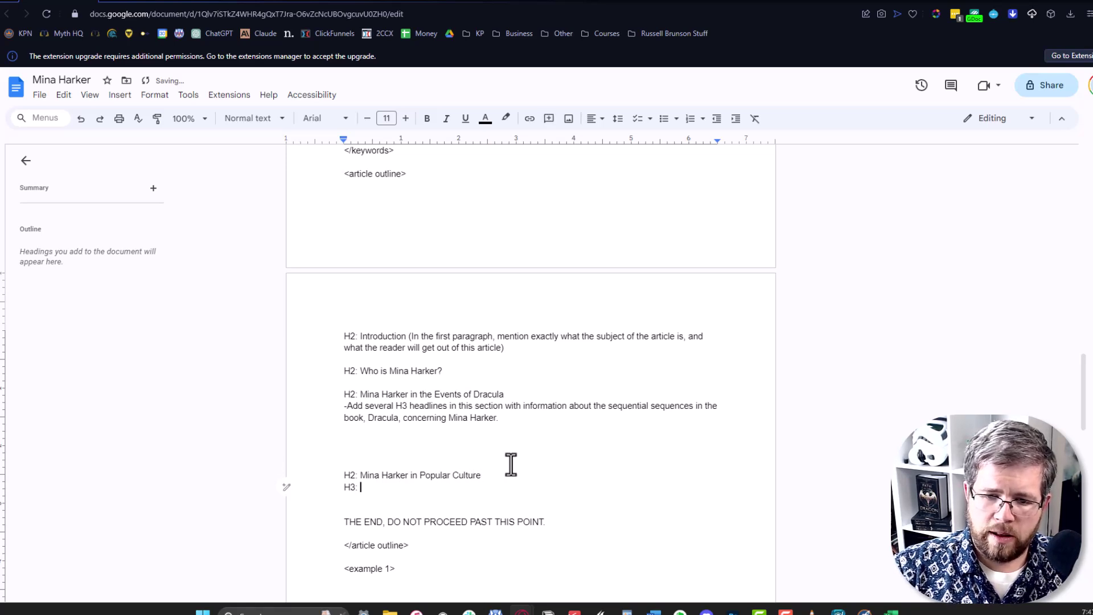
type(": In Other Books")
key("Return")
type("H3: In Film")
key("Return")
type("H3: In Other Media")
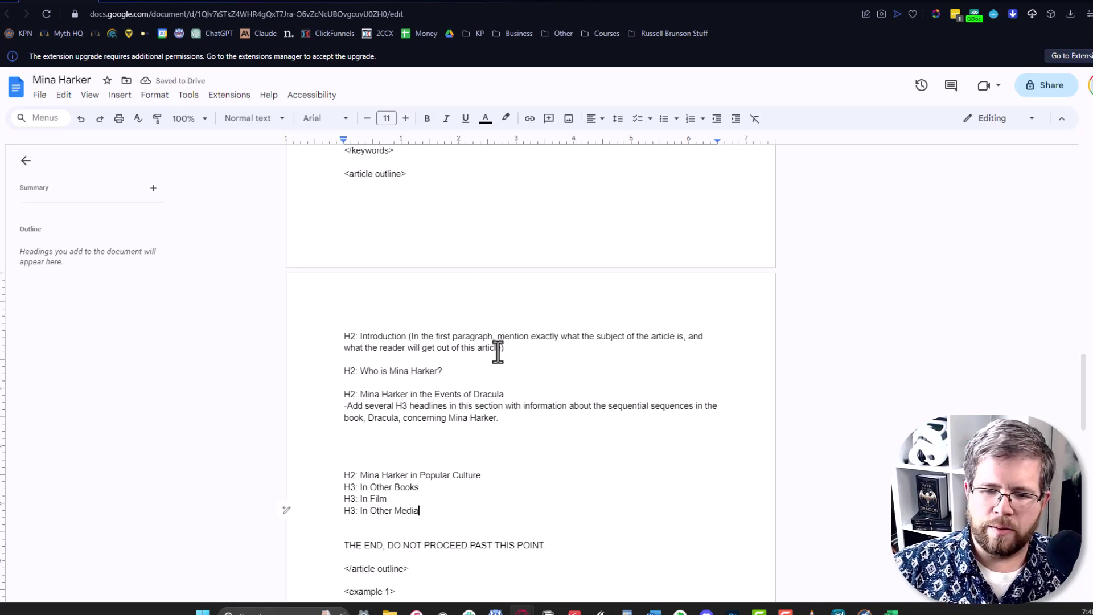
Append "(include a bulleted list of 10 media with a one-sentence explanation)" to the "H3: In Other Books" entry.
left_click(504, 476)
left_click(506, 488)
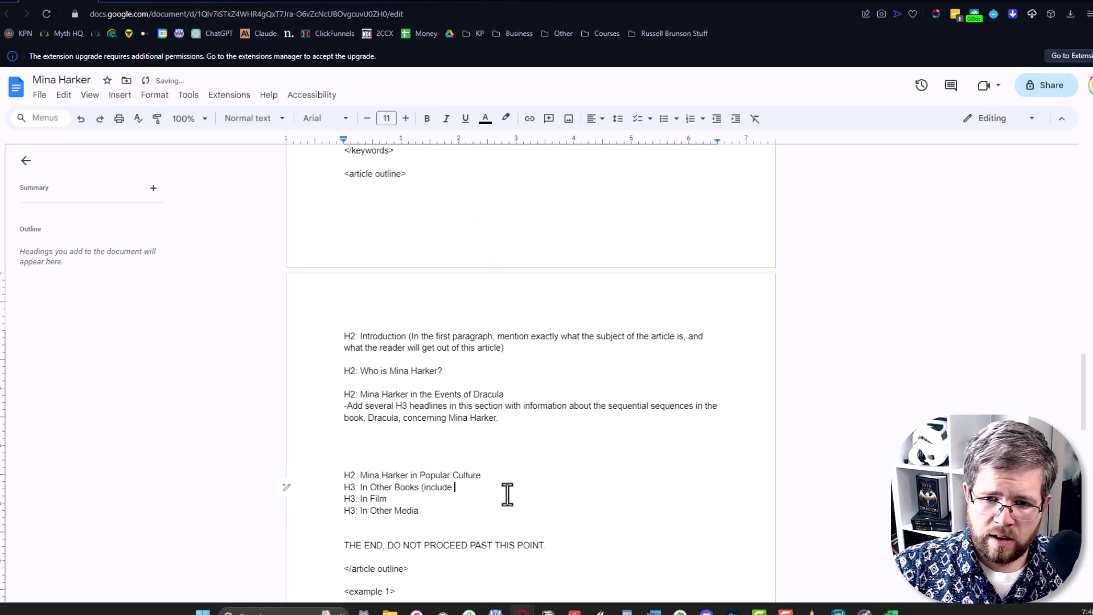
type("(include a bulleted list of 10 media with ")
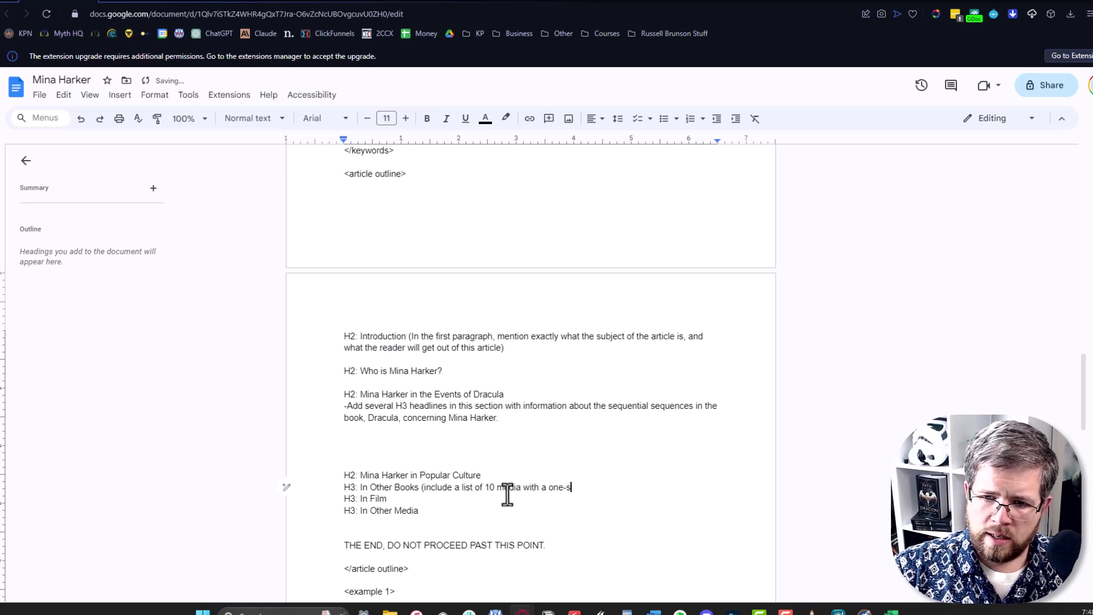
type("a one-sentence explanation)")
left_click(461, 488)
type("bulleted")
Copy the bracketed bulleted-list instruction from "In Other Books" to the ends of the "In Film" and "In Other Media" entries.
left_click_drag(685, 487, 415, 491)
key("ctrl+c")
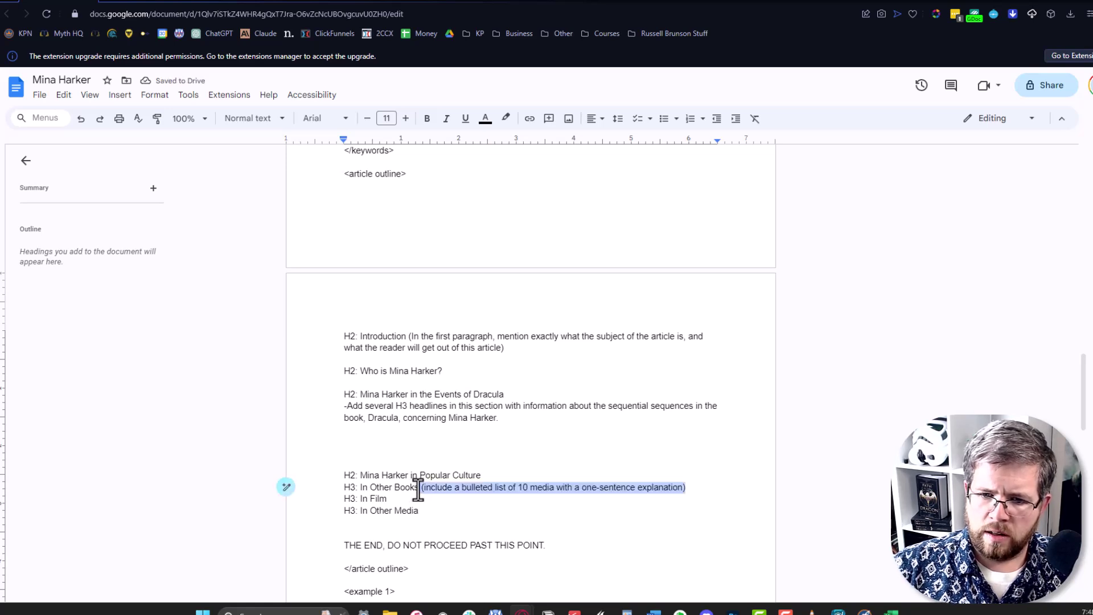
left_click(415, 499)
key("ctrl+v")
left_click(446, 510)
key("ctrl+v")
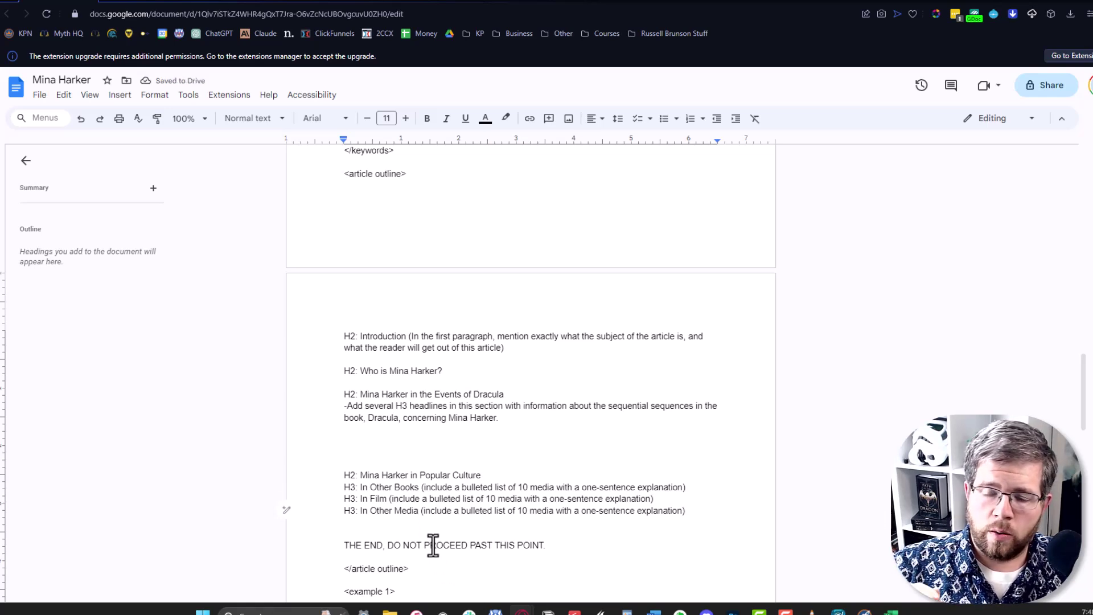
Go back to the beginning of the Wikipedia article and switch to the Vampedia page on Mina Harker.
scroll(434, 529, "up", 3)
scroll(439, 529, "down", 3)
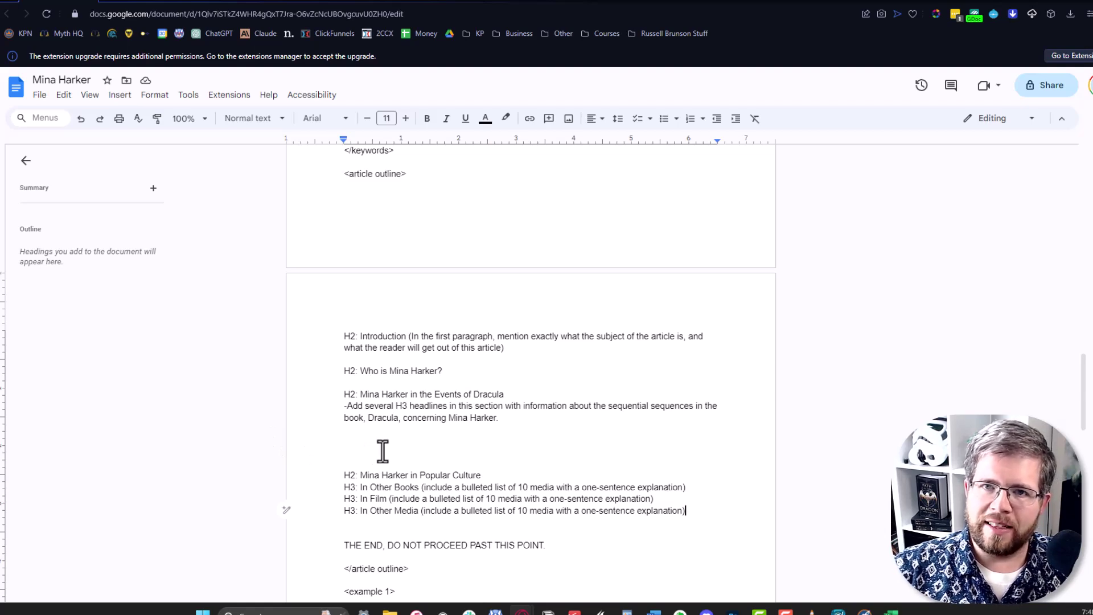
left_click(382, 3)
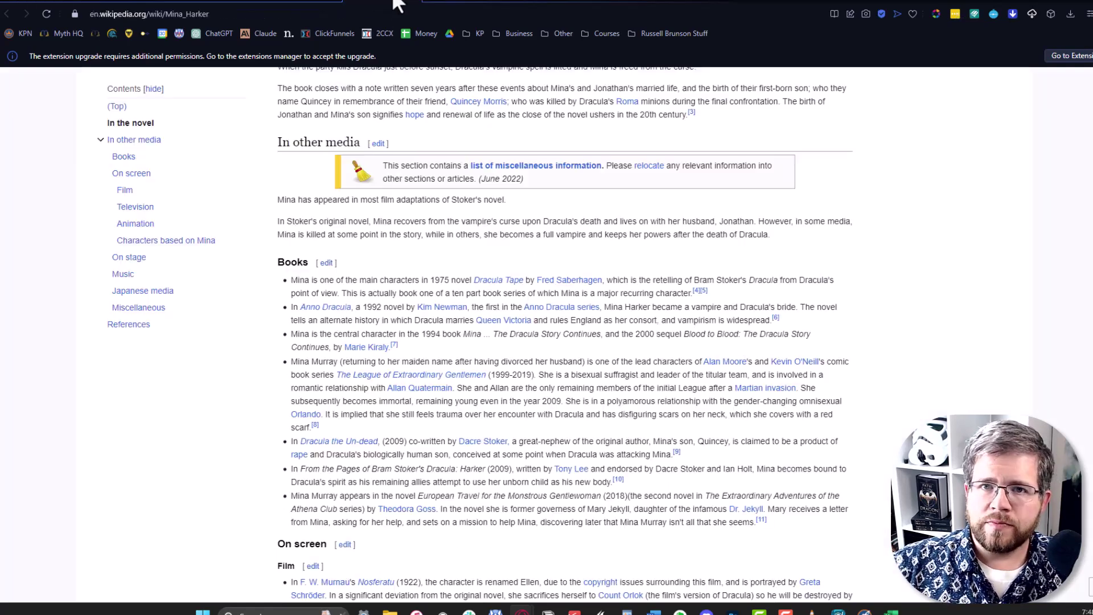
scroll(451, 490, "up", 15)
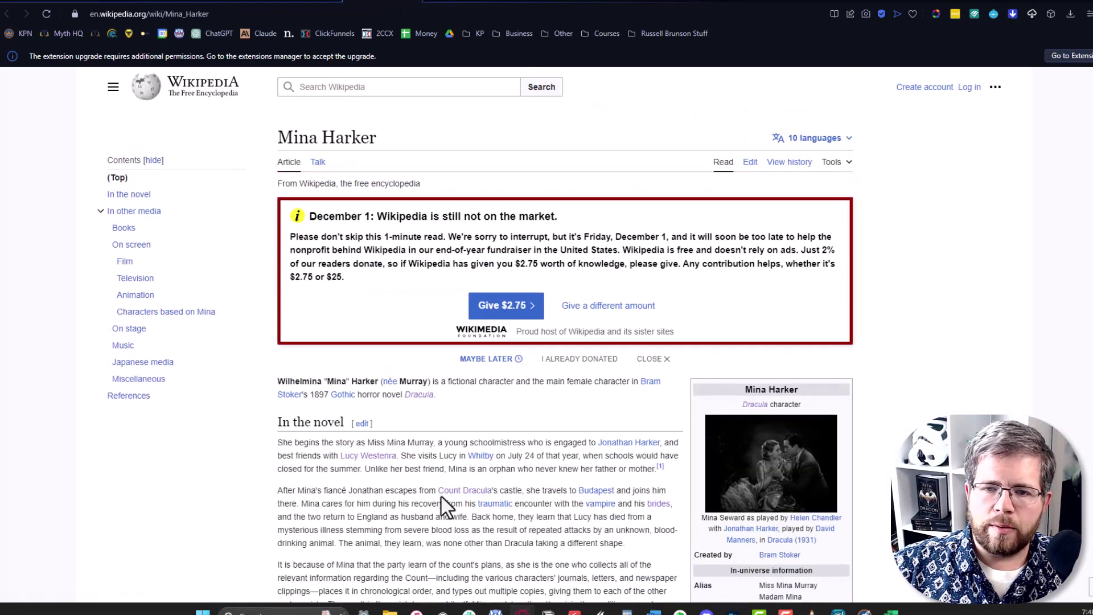
left_click(464, 5)
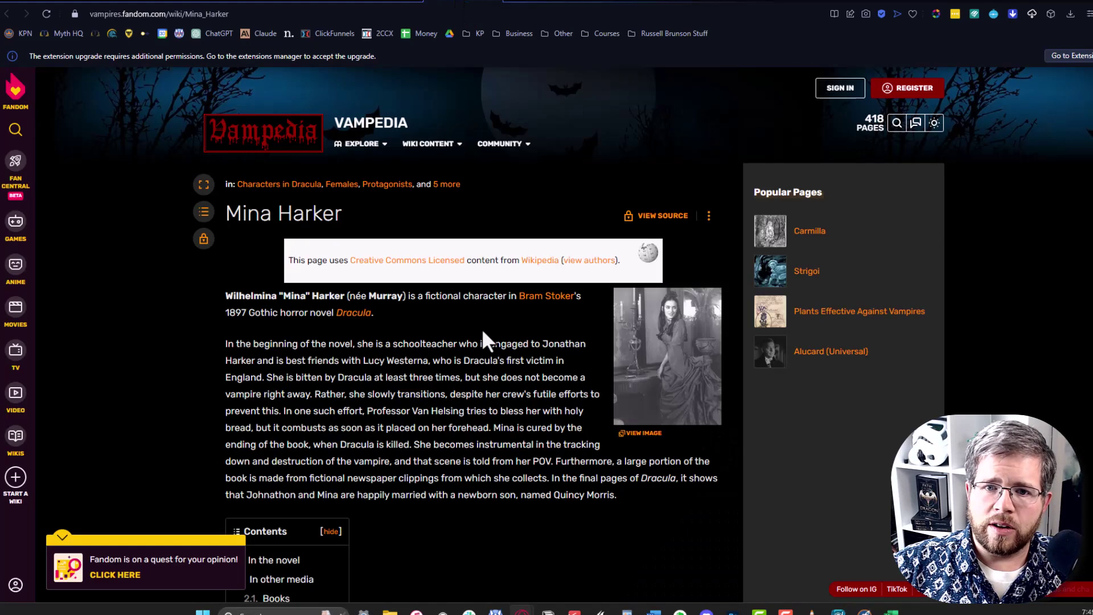
Look through the Vampedia article on Mina Harker, checking its contents list and its book, film, TV, music and Japanese media sections.
scroll(231, 305, "down", 7)
scroll(231, 302, "down", 5)
scroll(232, 290, "down", 5)
scroll(234, 287, "down", 6)
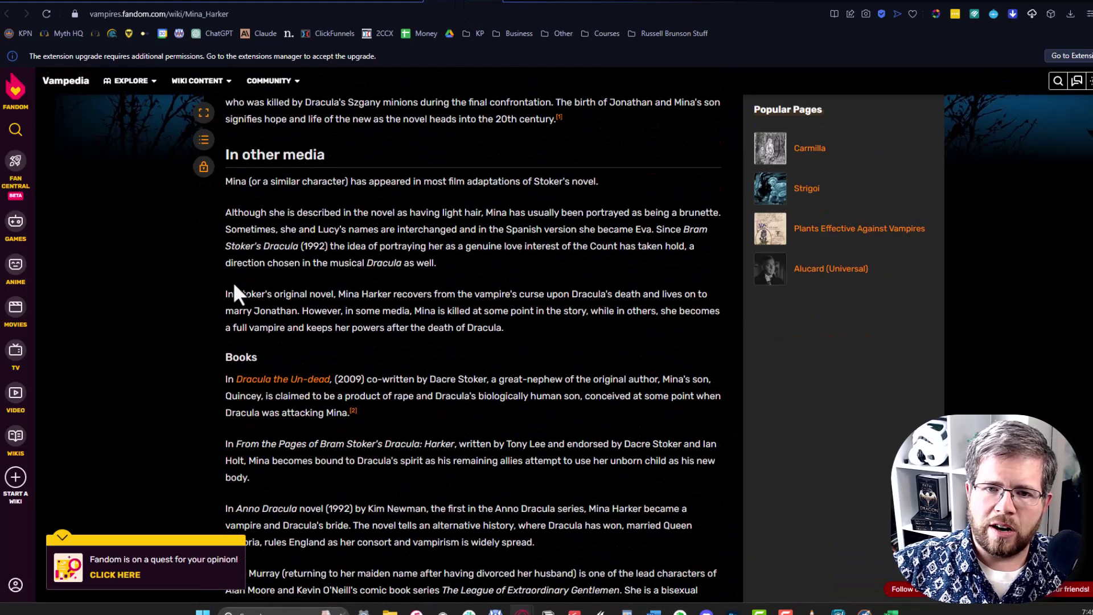
scroll(360, 285, "down", 10)
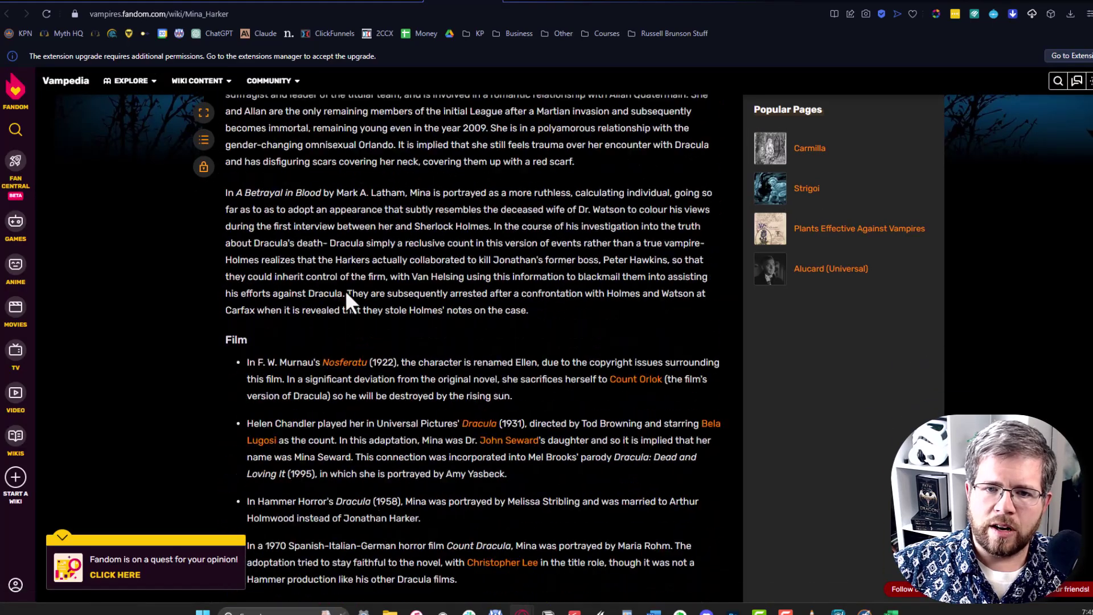
scroll(347, 296, "down", 20)
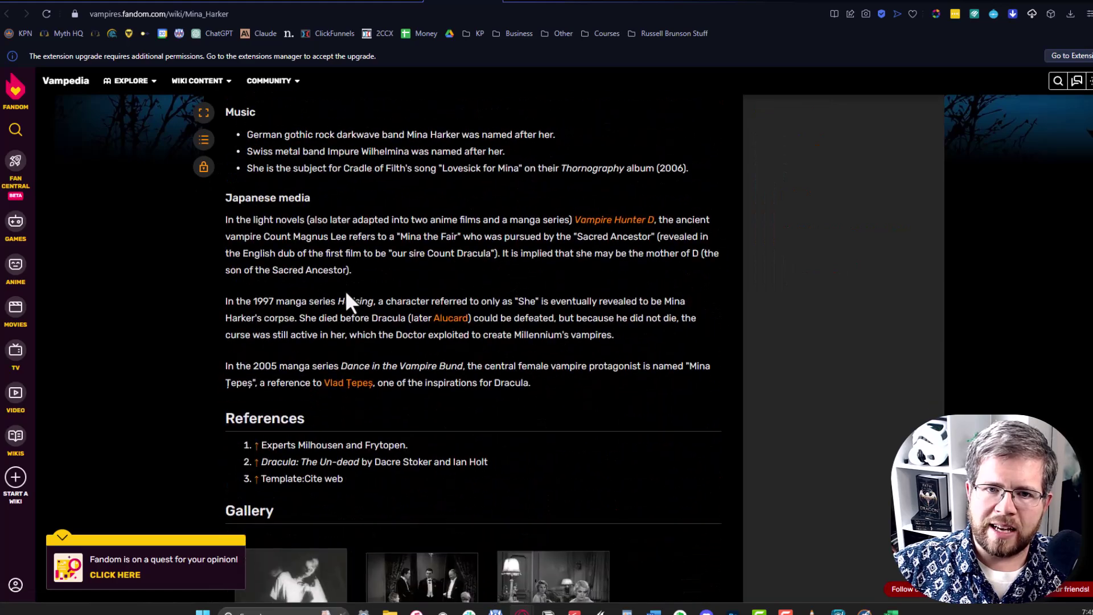
scroll(342, 333, "up", 18)
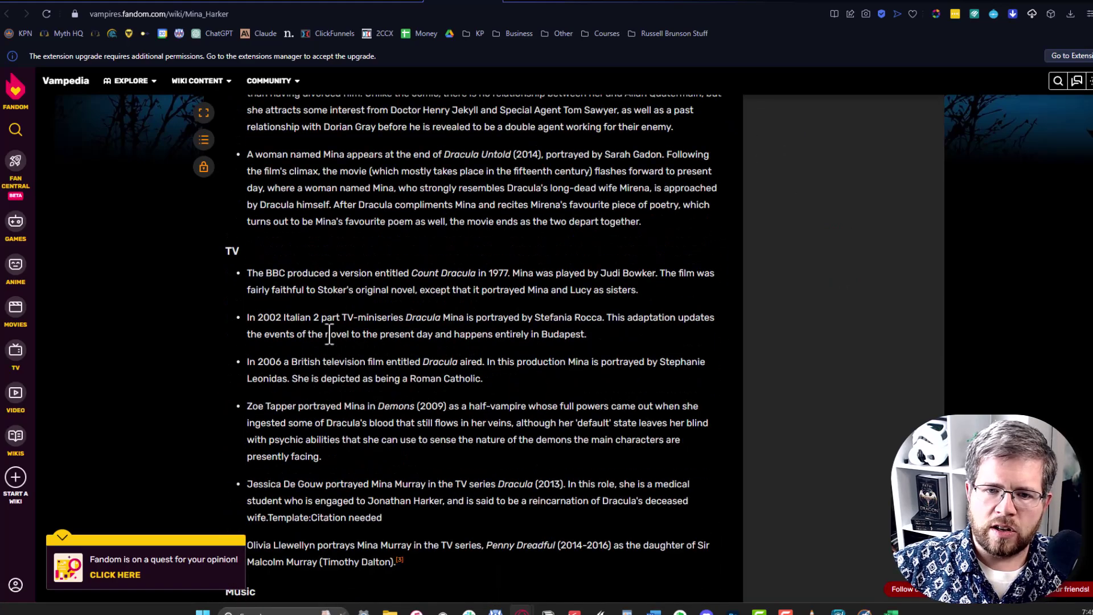
scroll(341, 346, "up", 15)
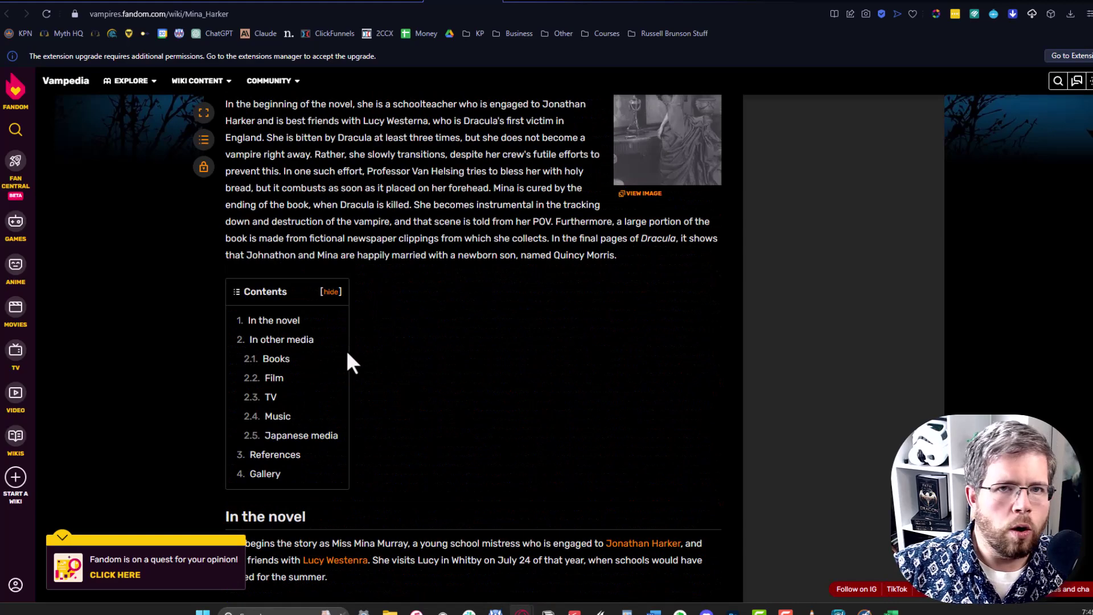
scroll(342, 358, "up", 5)
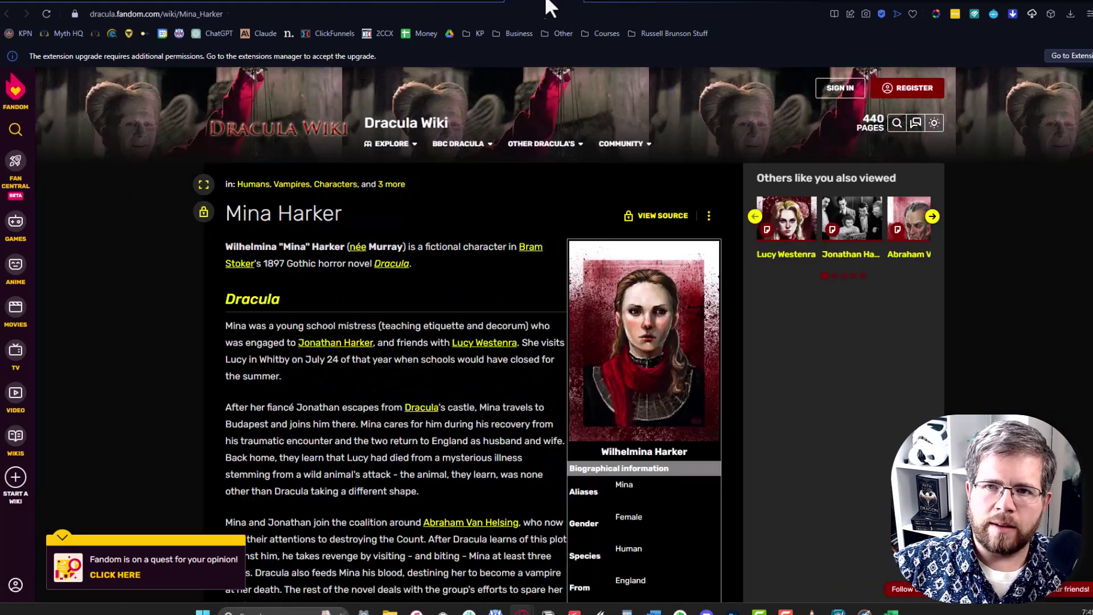
Switch to the Dracula Wiki page on Mina Harker and examine its sections for outline ideas.
left_click(548, 4)
scroll(363, 309, "down", 15)
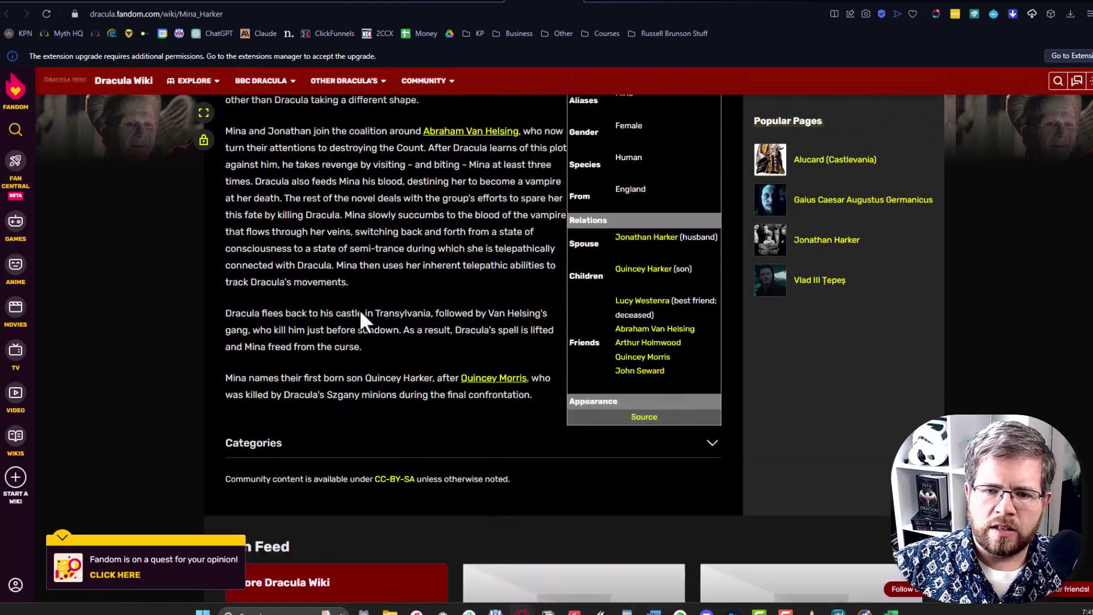
scroll(360, 309, "up", 15)
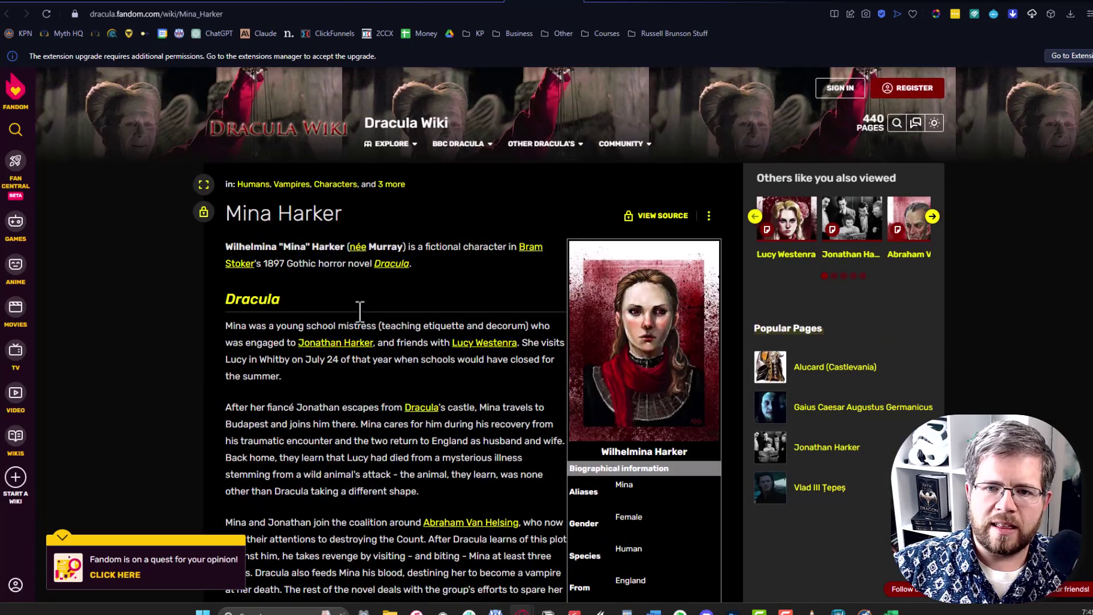
Switch to the Study.com lesson on Mina in Dracula and copy its heading "Character Analysis of Mina Harker".
left_click(626, 6)
scroll(239, 403, "up", 15)
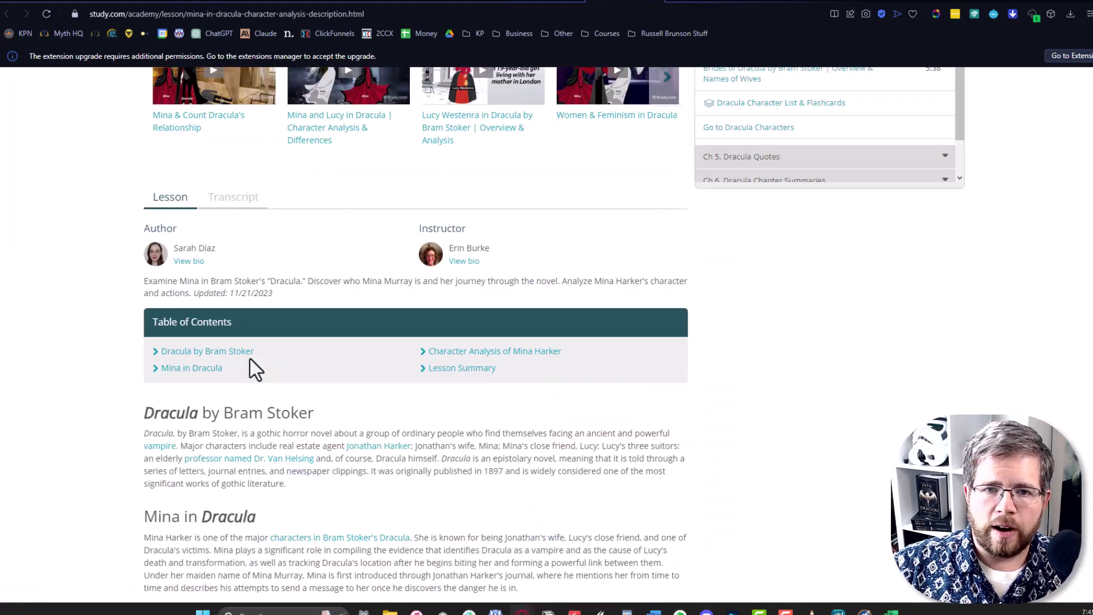
scroll(202, 329, "down", 4)
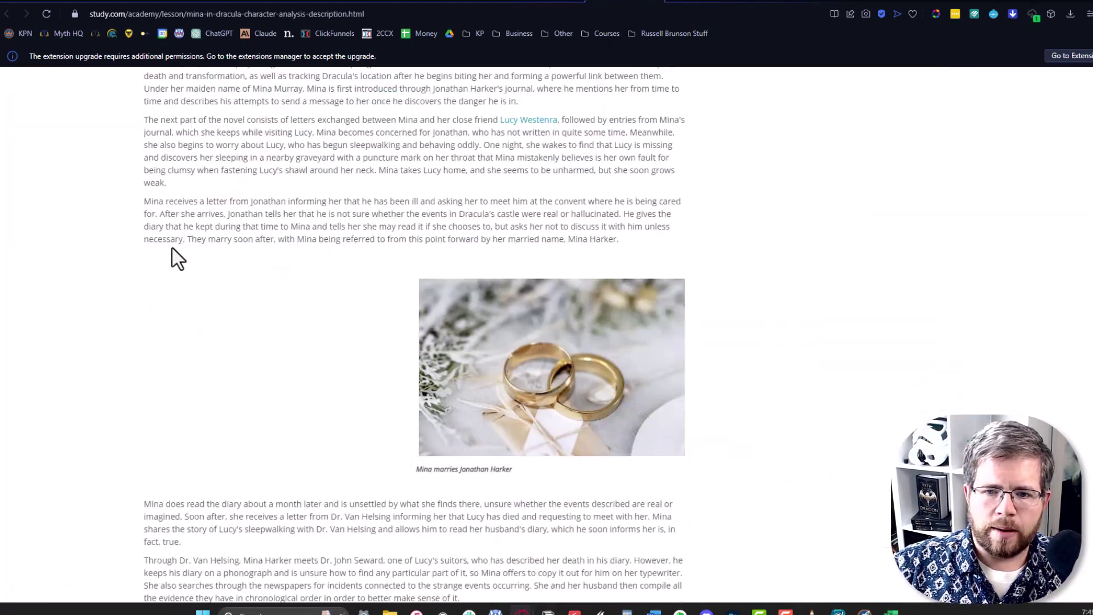
scroll(172, 248, "up", 3)
left_click_drag(143, 191, 280, 188)
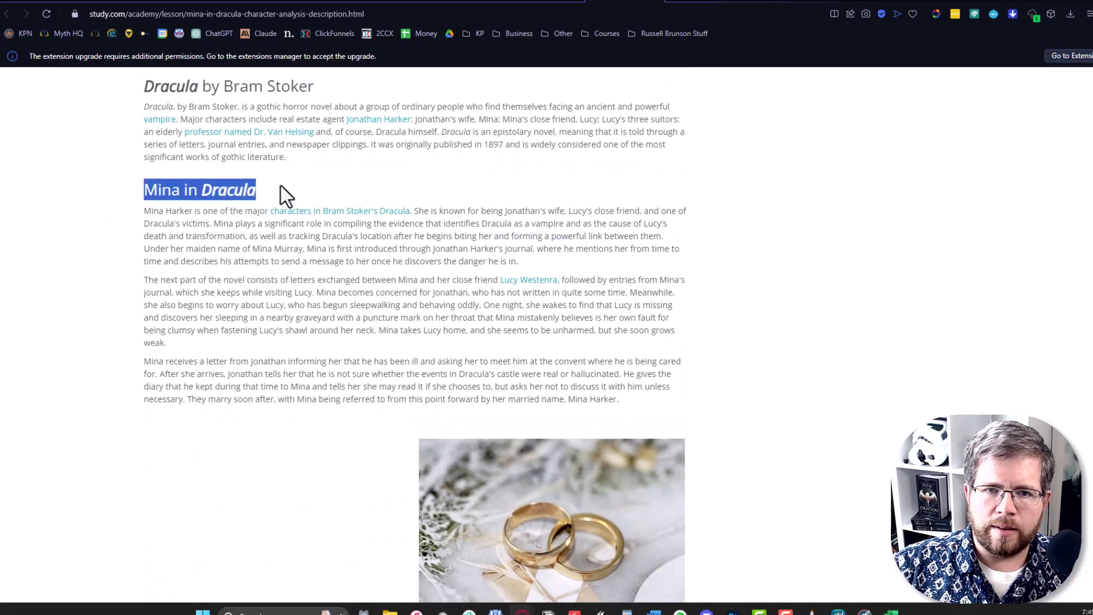
scroll(208, 364, "down", 9)
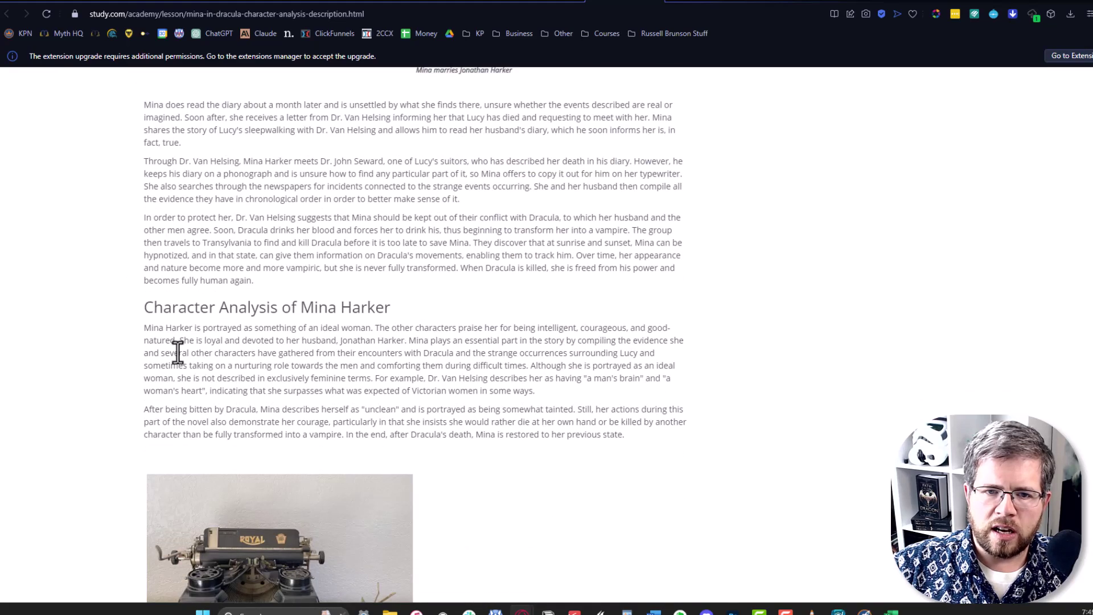
left_click_drag(142, 307, 407, 306)
key("ctrl+c")
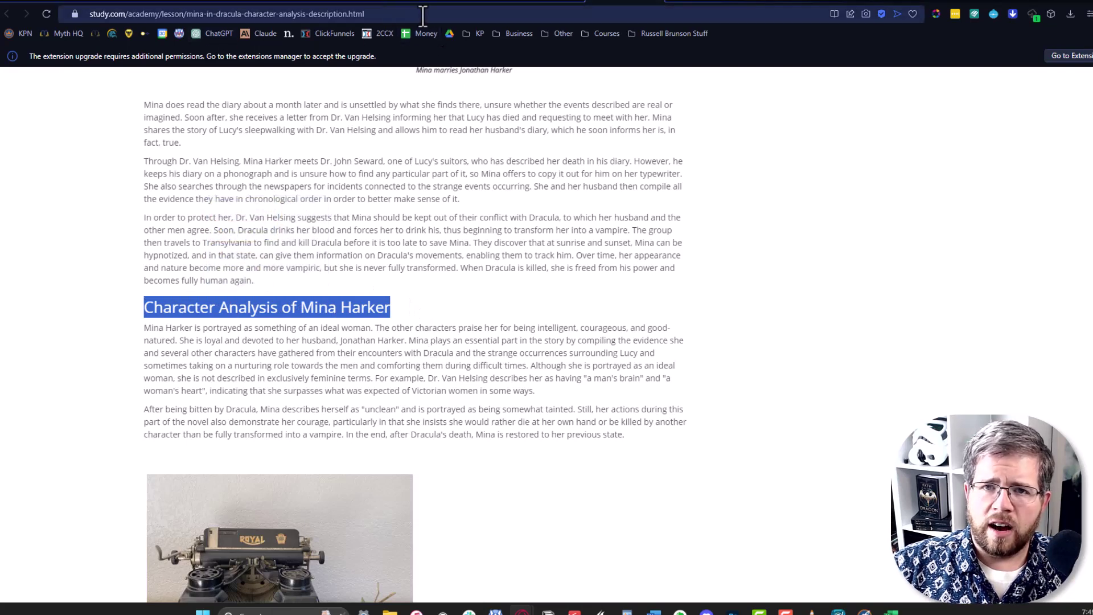
Return to the Google Docs outline and add "H2: Character Analysis of Mina Harker" below the Events of Dracula section.
left_click(66, 6)
left_click(393, 441)
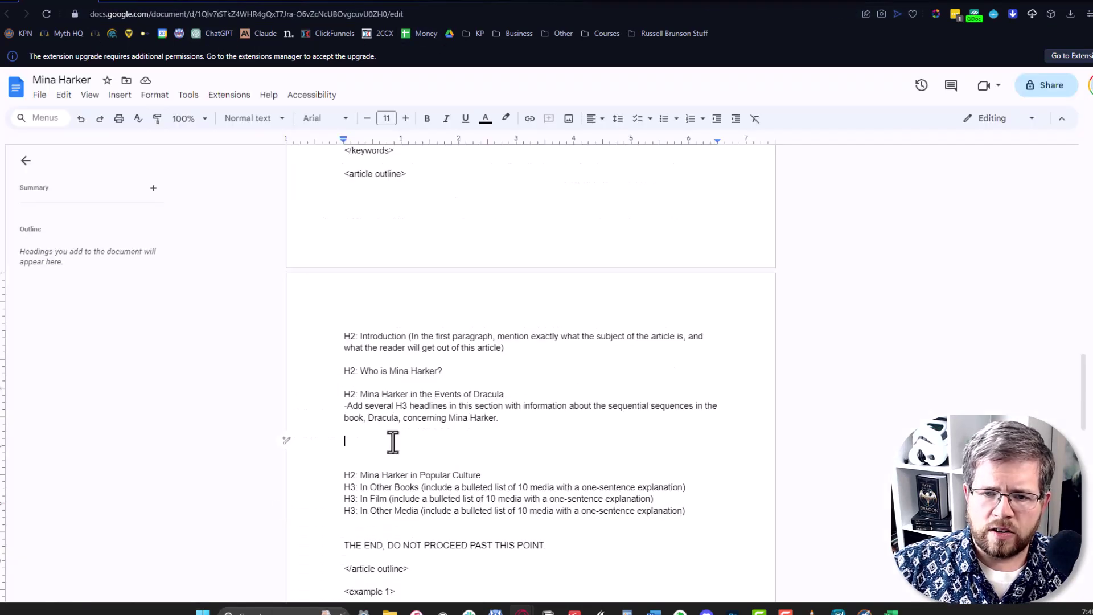
type("H2:")
key("ctrl+v")
Reword the character analysis heading in the outline to "Mina Harker: A Character Analysis".
left_click_drag(361, 442, 345, 429)
left_click(525, 440, "shift")
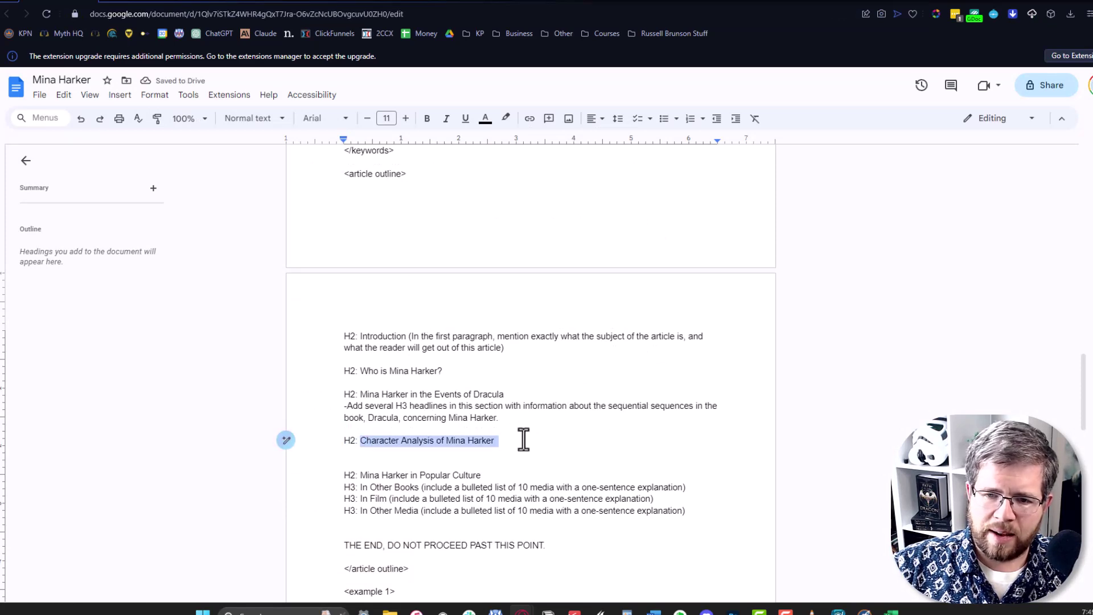
left_click(518, 442)
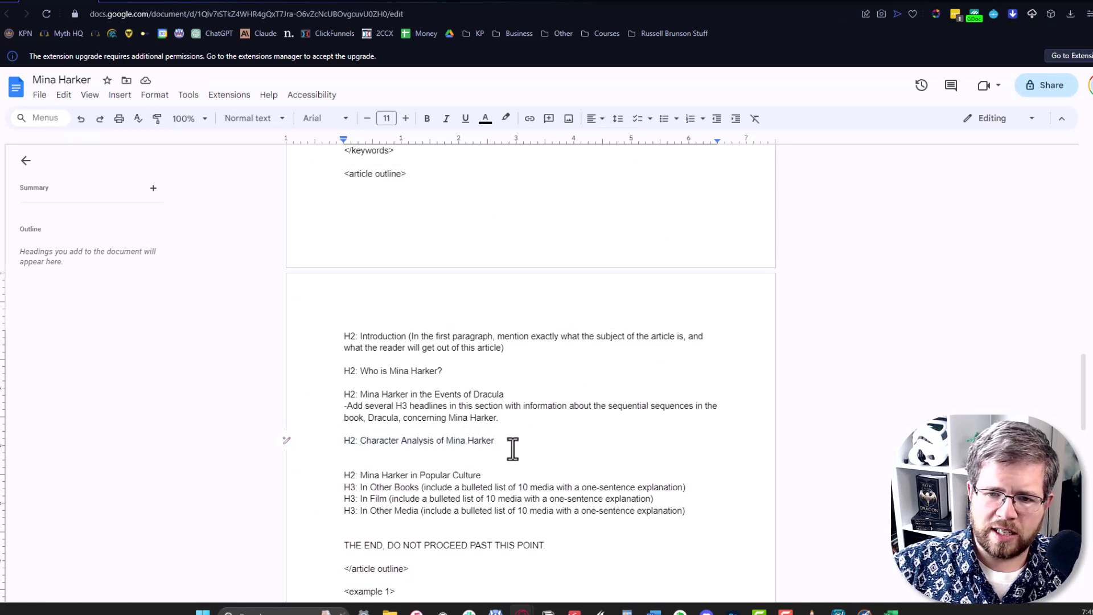
left_click(342, 439, "shift")
left_click(373, 445, "shift")
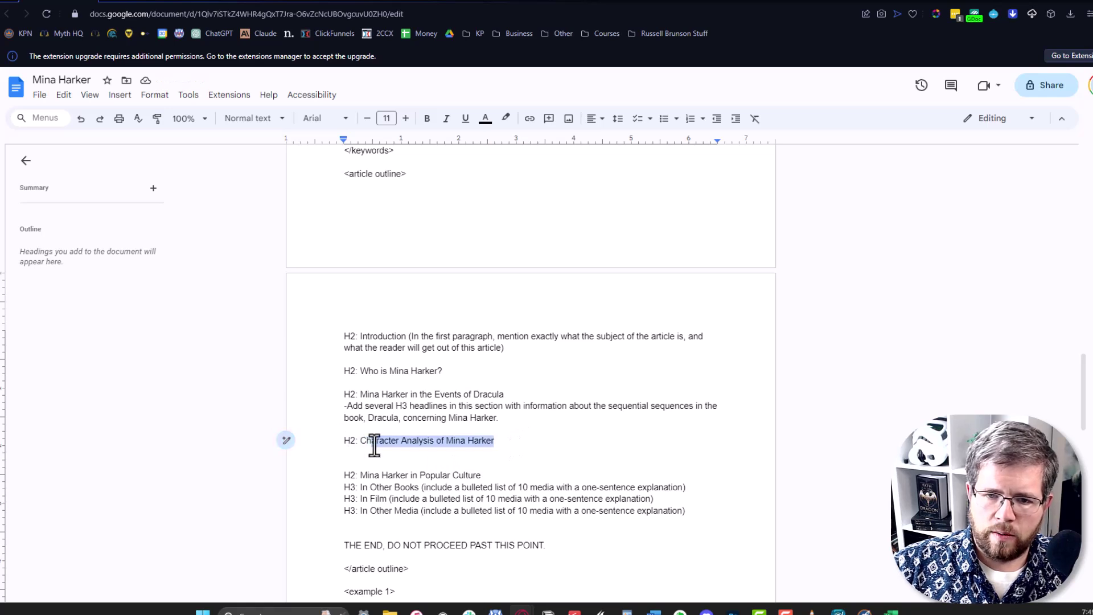
key("shift+Left")
key("shift+Left")
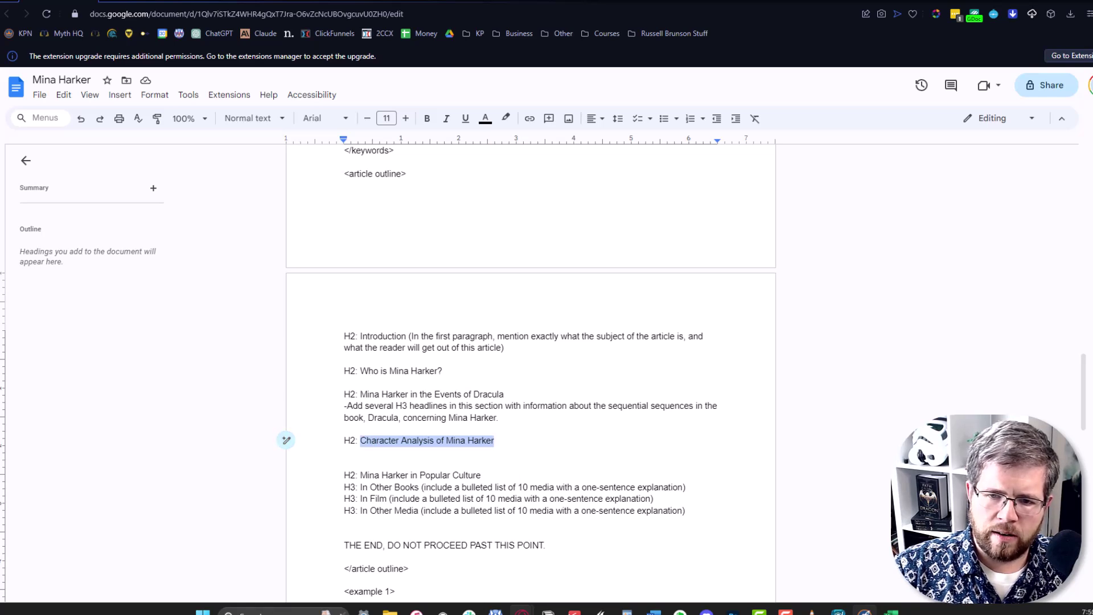
type("Mina Harker: A Character Analy")
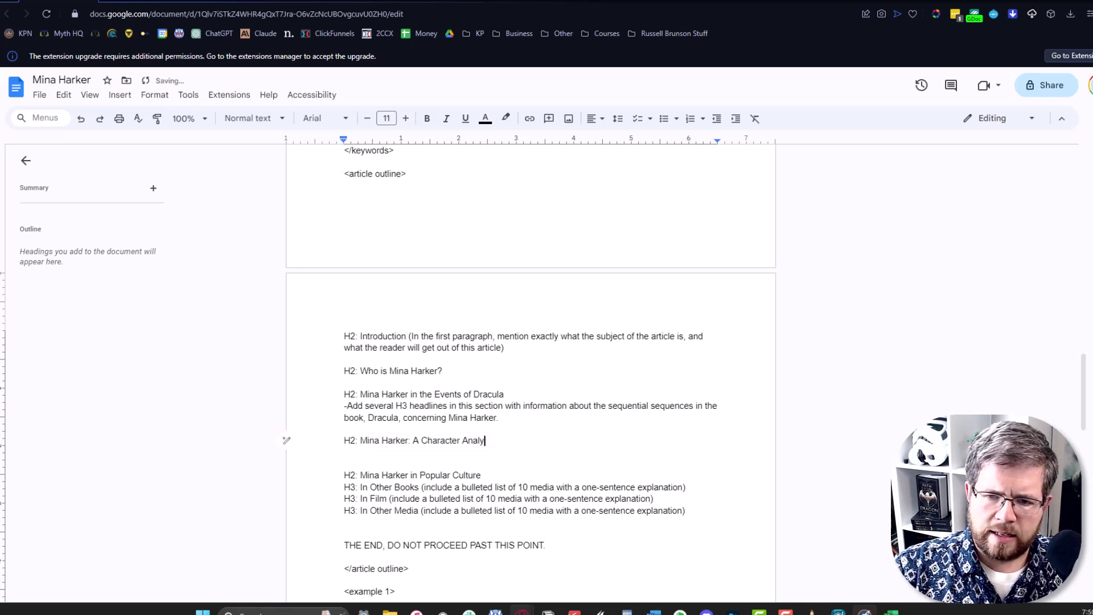
Check the relationship sections in the Study.com lesson and add "H2: Interactions with Other Characters" below the character analysis heading in the outline.
key("ctrl+Tab")
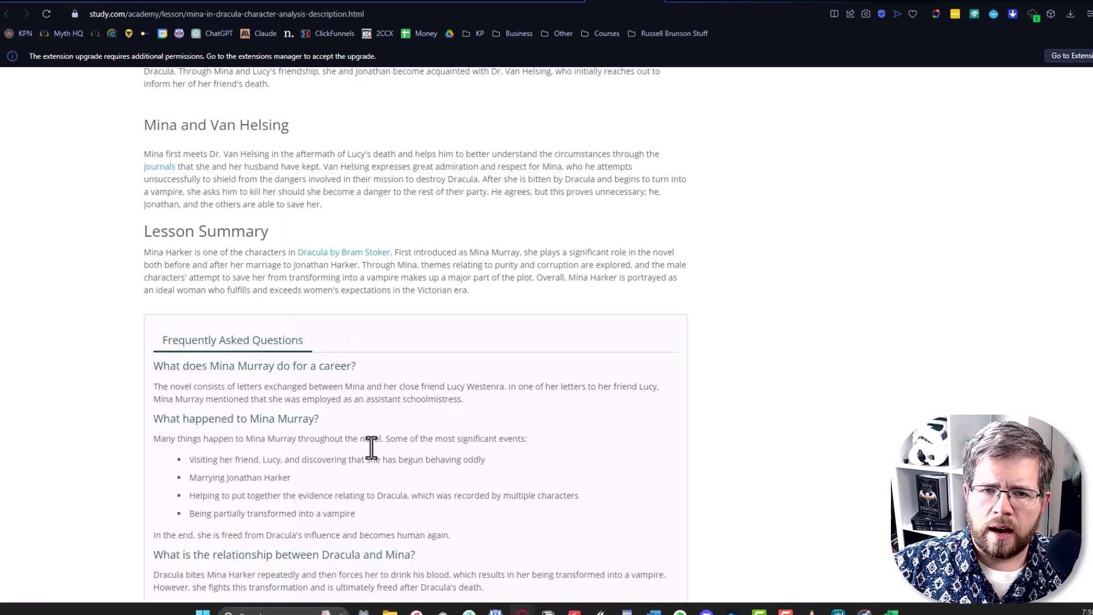
scroll(371, 447, "up", 5)
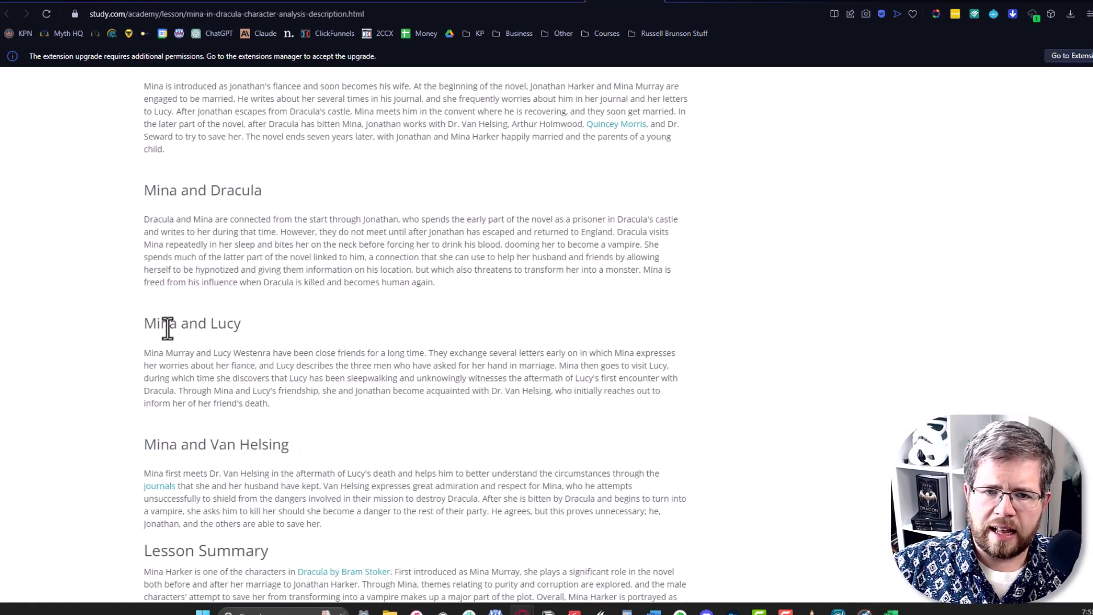
scroll(154, 318, "up", 5)
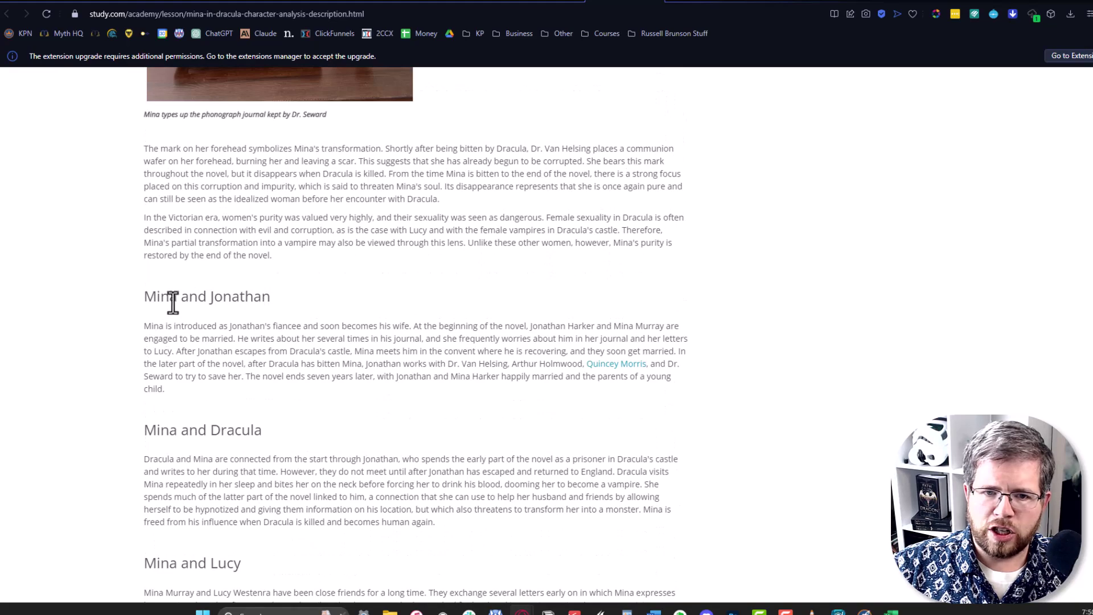
scroll(219, 359, "down", 5)
scroll(340, 447, "up", 3)
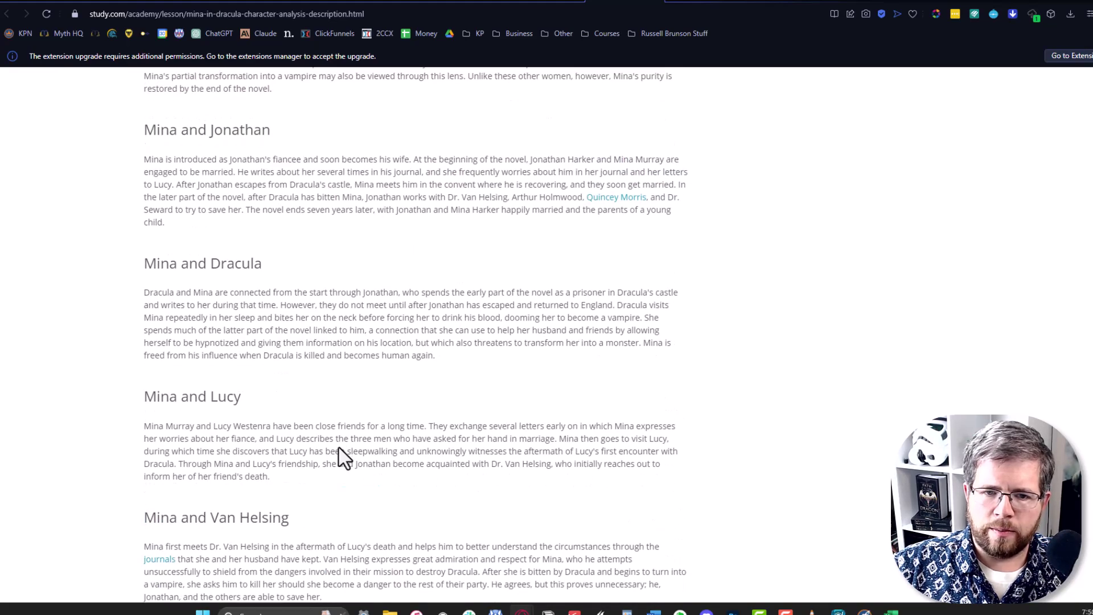
left_click(67, 8)
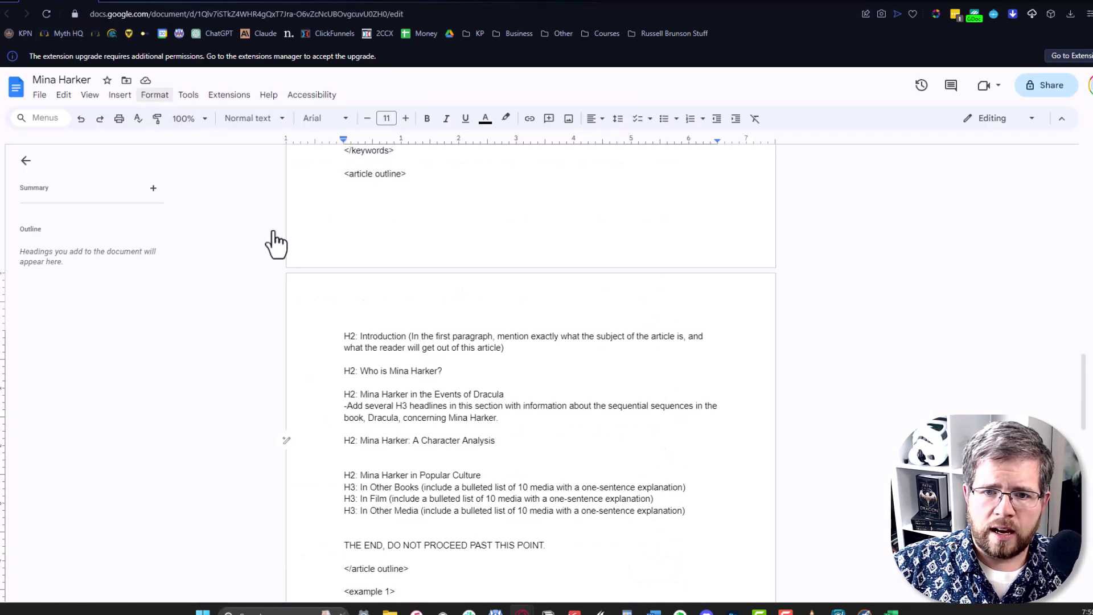
type("H2: ")
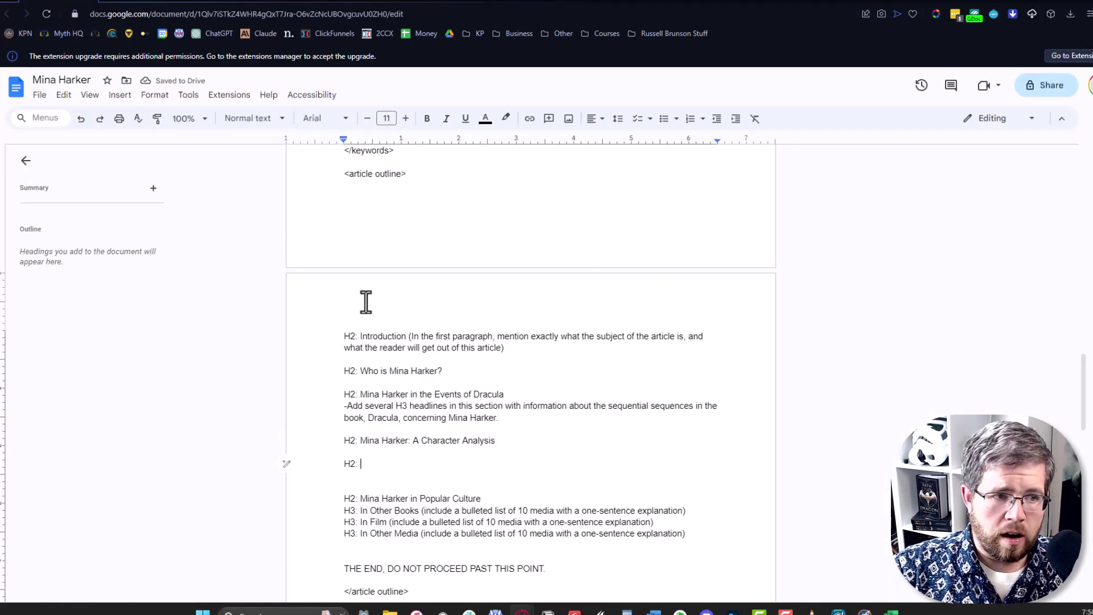
type("Interac")
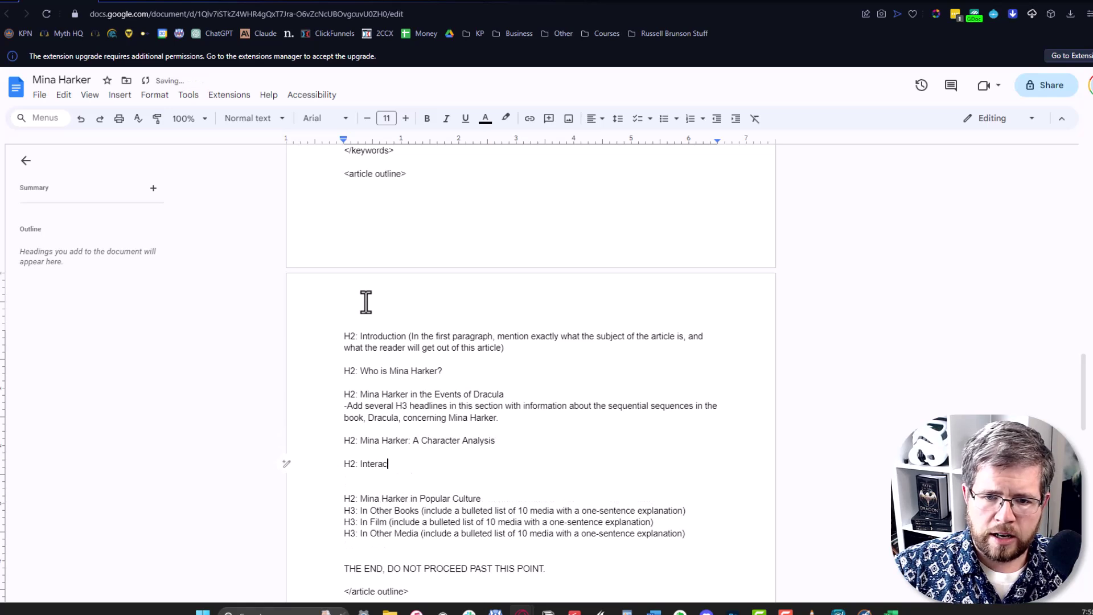
type("tions with Other Characters")
Add the subentries "H3: Mina and Jonathan" and "H3: Mina and Lucy" under "Interactions with Other Characters".
key("Return")
type("H3")
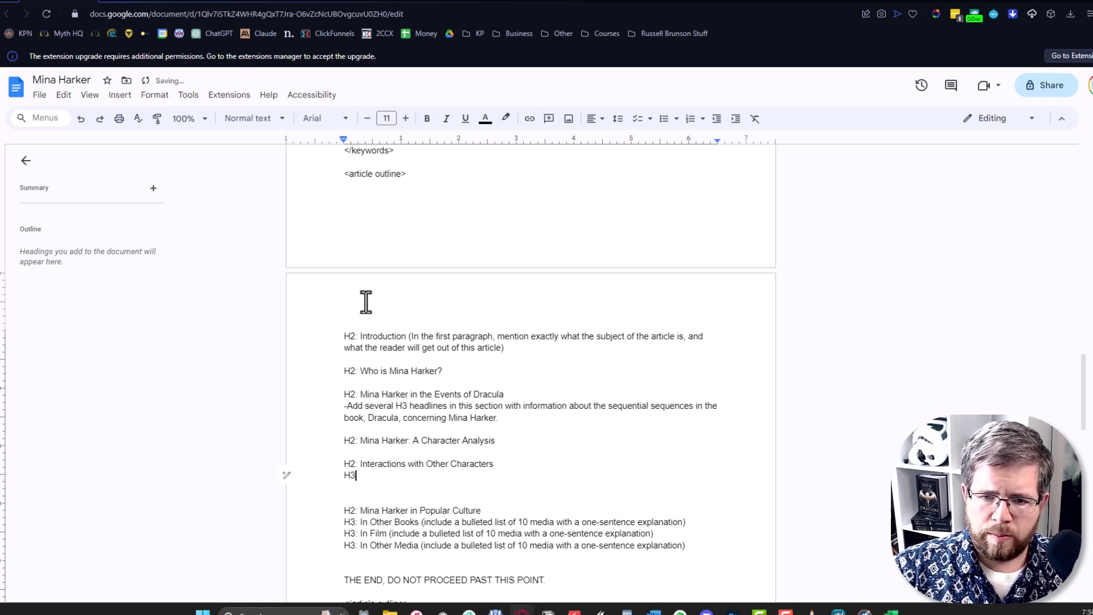
type(": Mina and Jonathan")
key("Return")
type("H3")
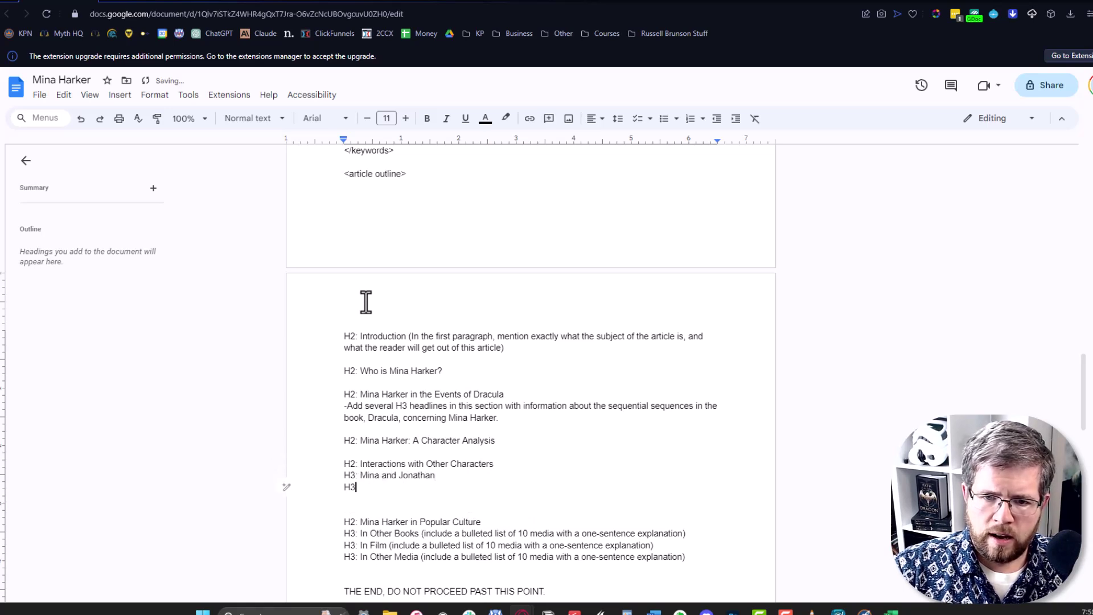
type(": Mina and ")
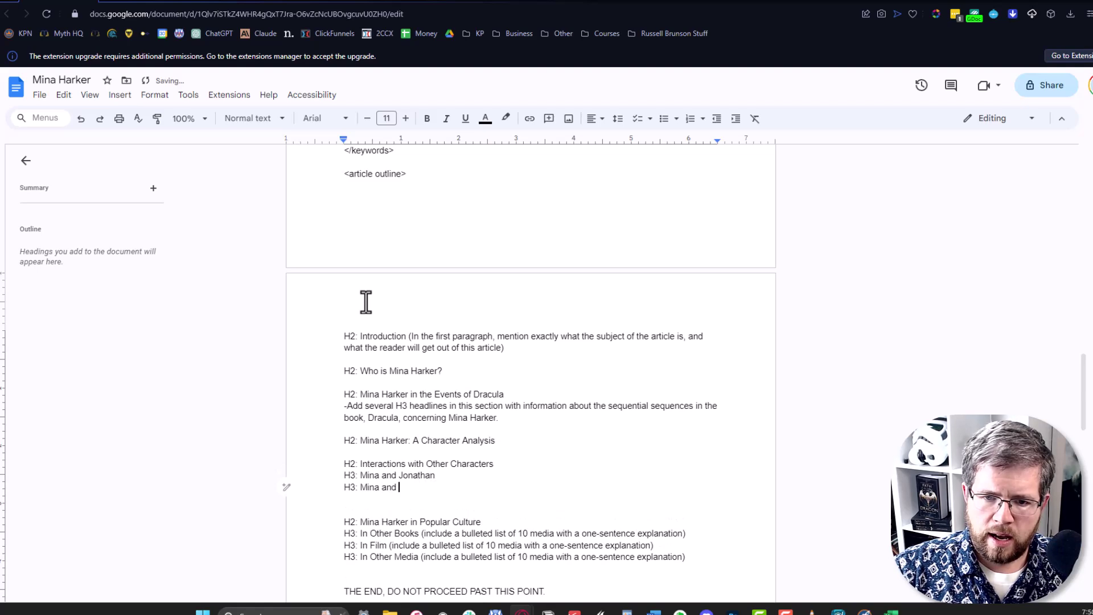
type("Lucy")
Consult the Study.com lesson's relationship headings and add "H3: Mina and Dracula" and "H3: Mina and Van Helsing" below "Mina and Lucy".
key("Return")
type("H3:")
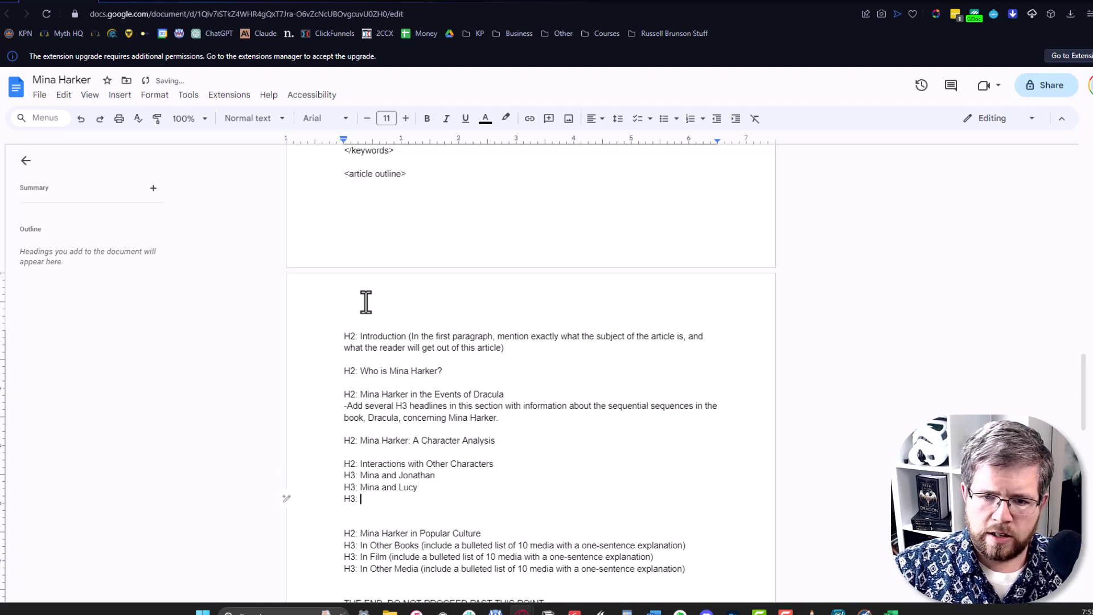
left_click(644, 5)
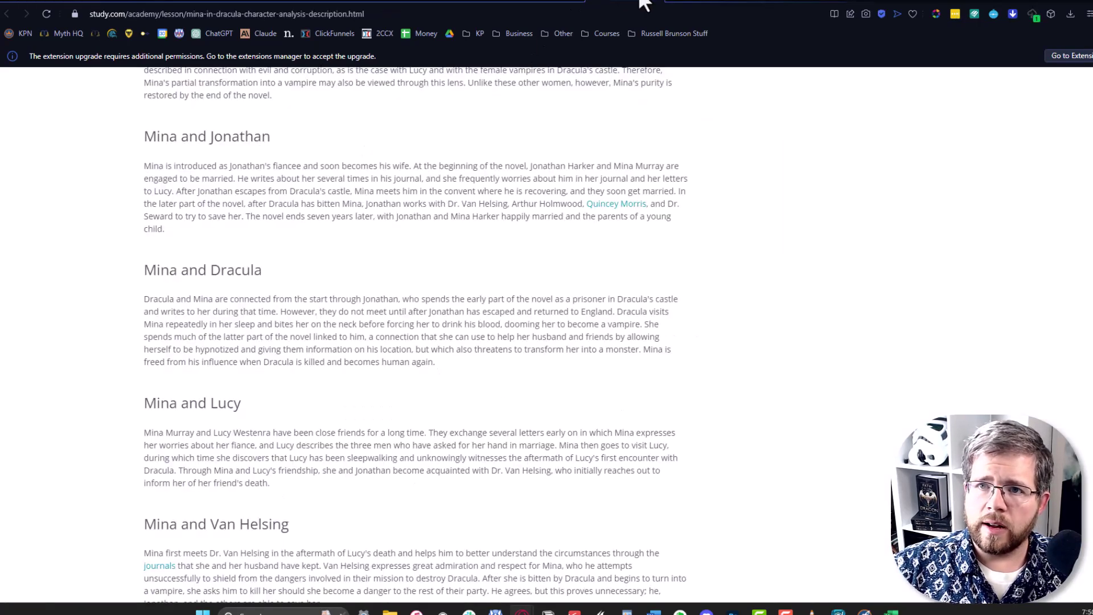
scroll(225, 398, "down", 1)
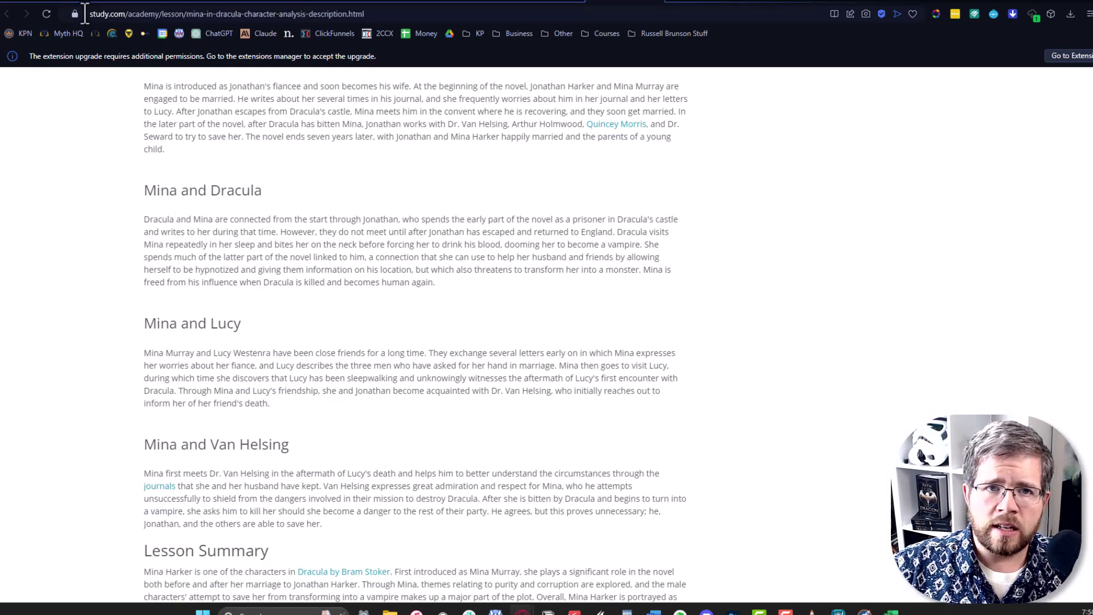
left_click(62, 3)
type("Mina ")
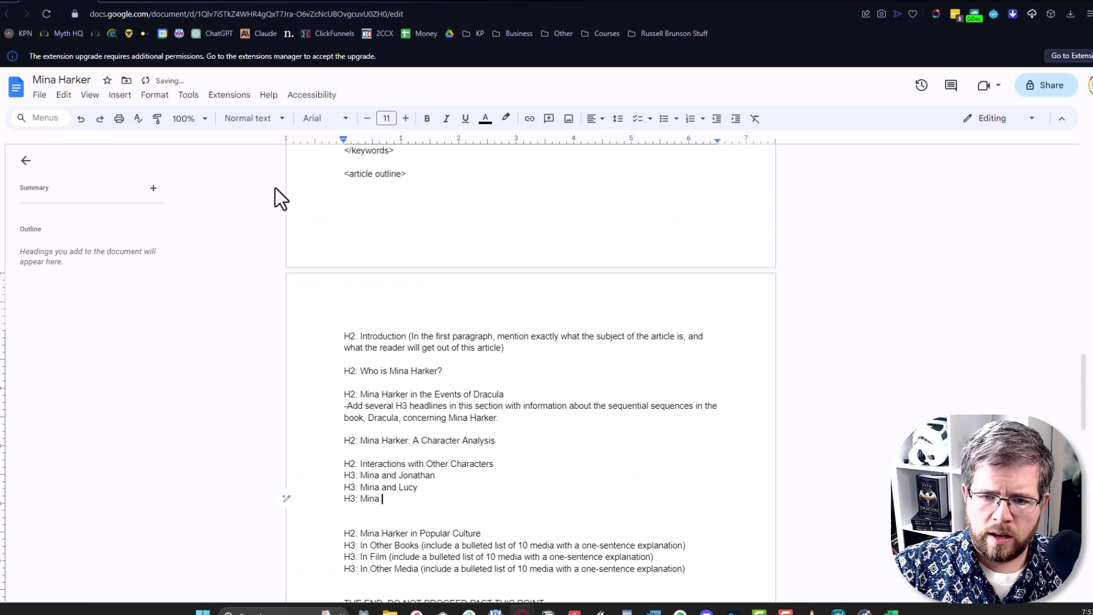
type("and Dracula")
key("Return")
type("H3: Mina and")
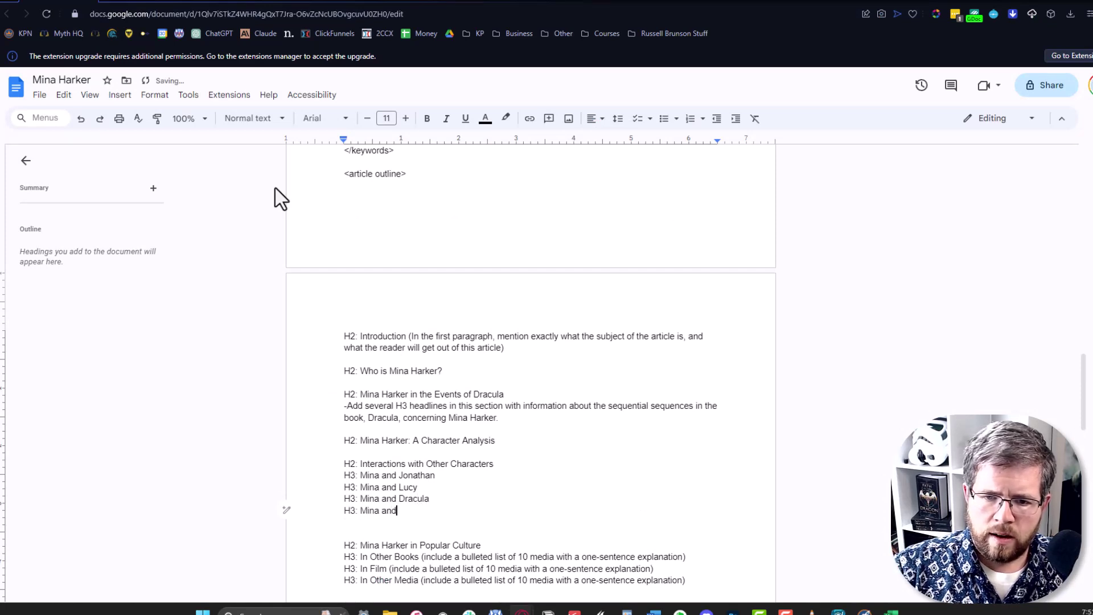
type(" Van Helsing")
Review the Frequently Asked Questions at the end of the Study.com lesson for further outline topics, including how Mina is described.
key("ctrl+Tab")
scroll(493, 249, "down", 15)
scroll(459, 305, "up", 4)
scroll(459, 305, "down", 4)
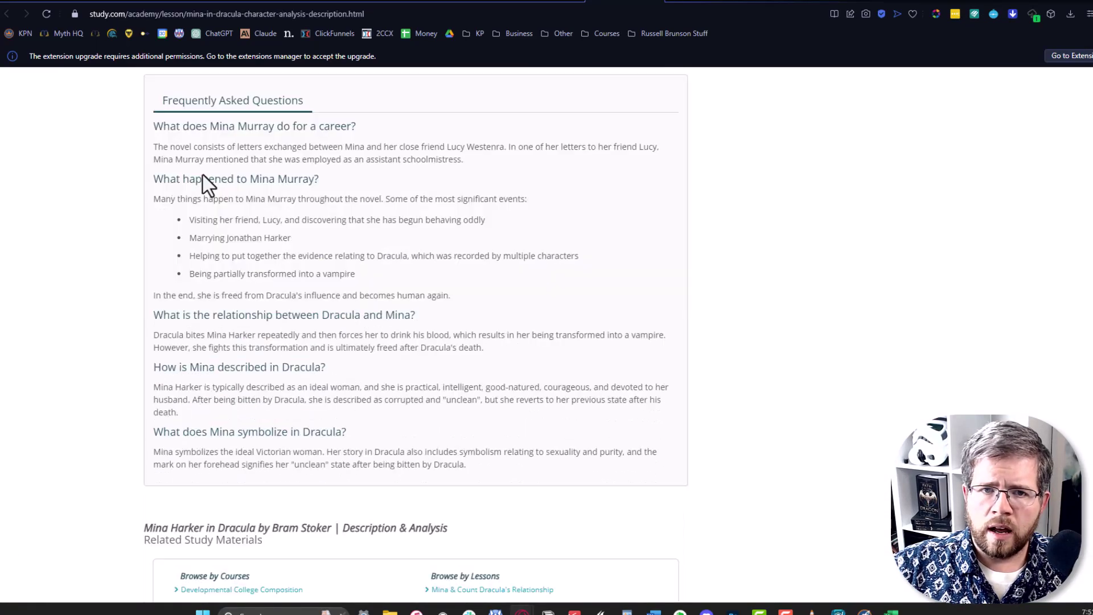
left_click_drag(308, 101, 161, 102)
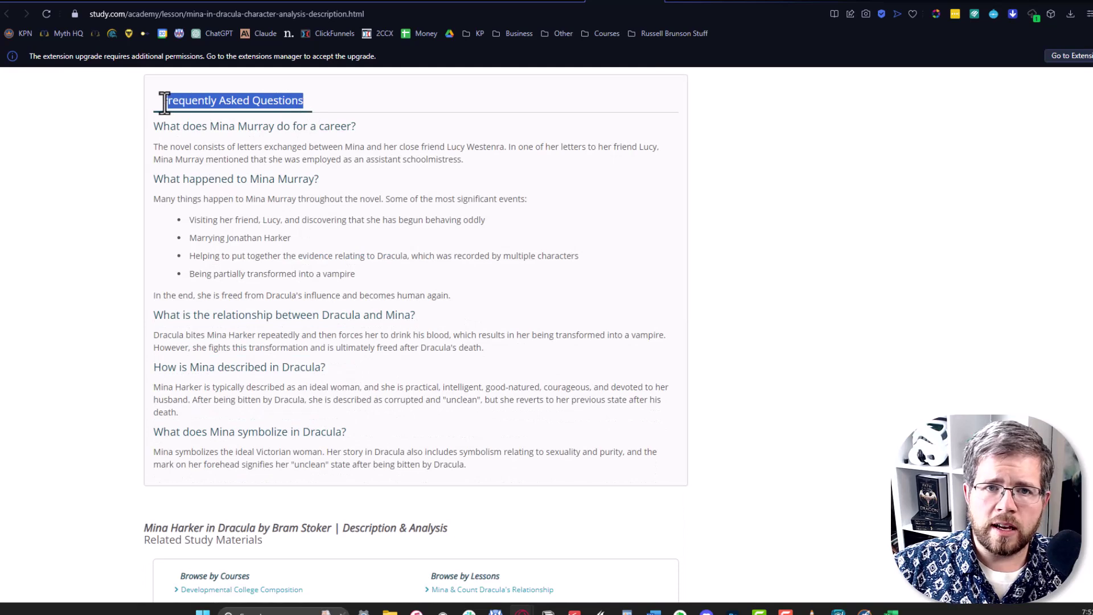
left_click(259, 395)
scroll(240, 222, "up", 2)
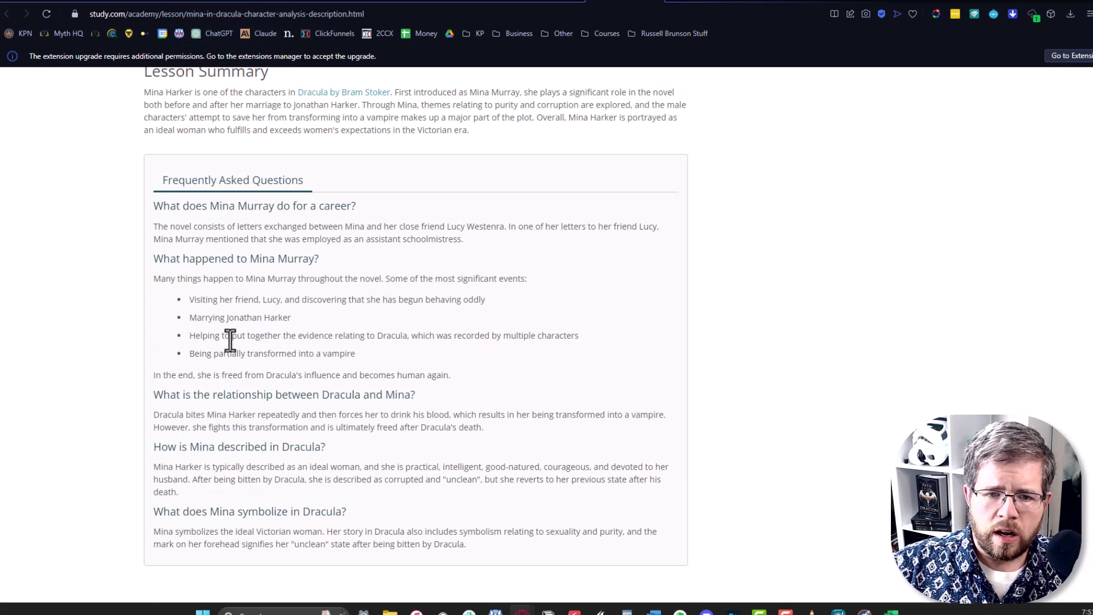
left_click_drag(153, 259, 334, 258)
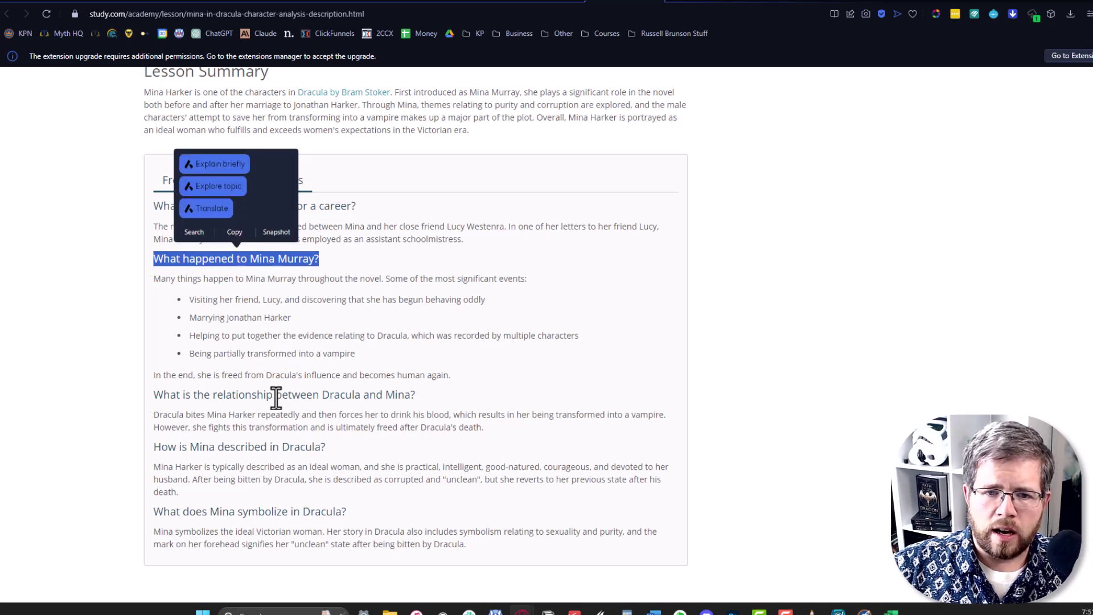
left_click_drag(184, 395, 429, 398)
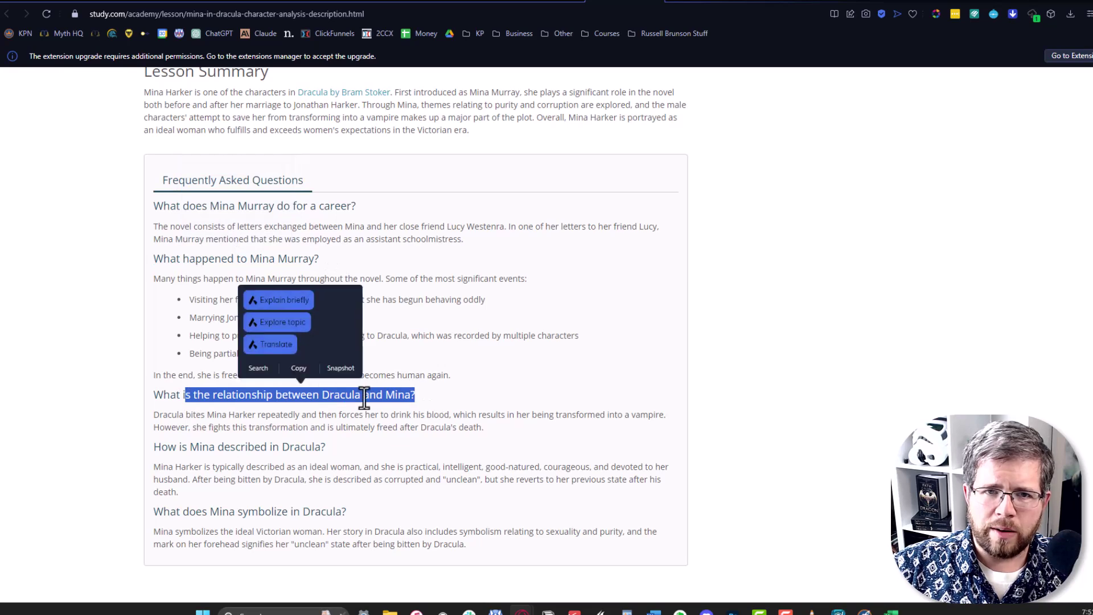
scroll(365, 401, "up", 4)
scroll(305, 262, "down", 6)
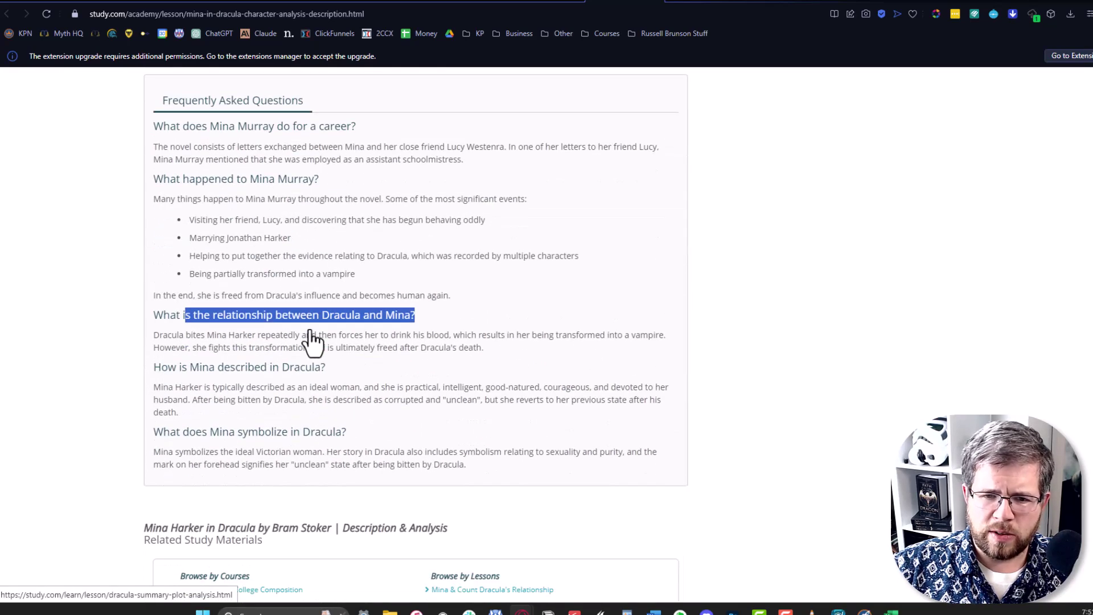
left_click_drag(177, 367, 332, 370)
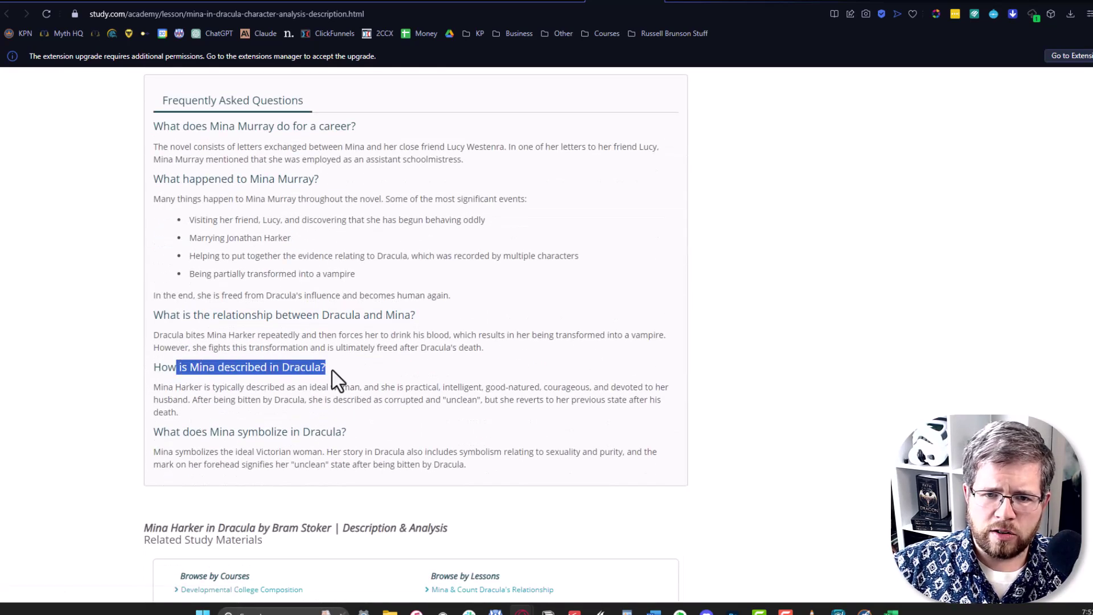
left_click(333, 371)
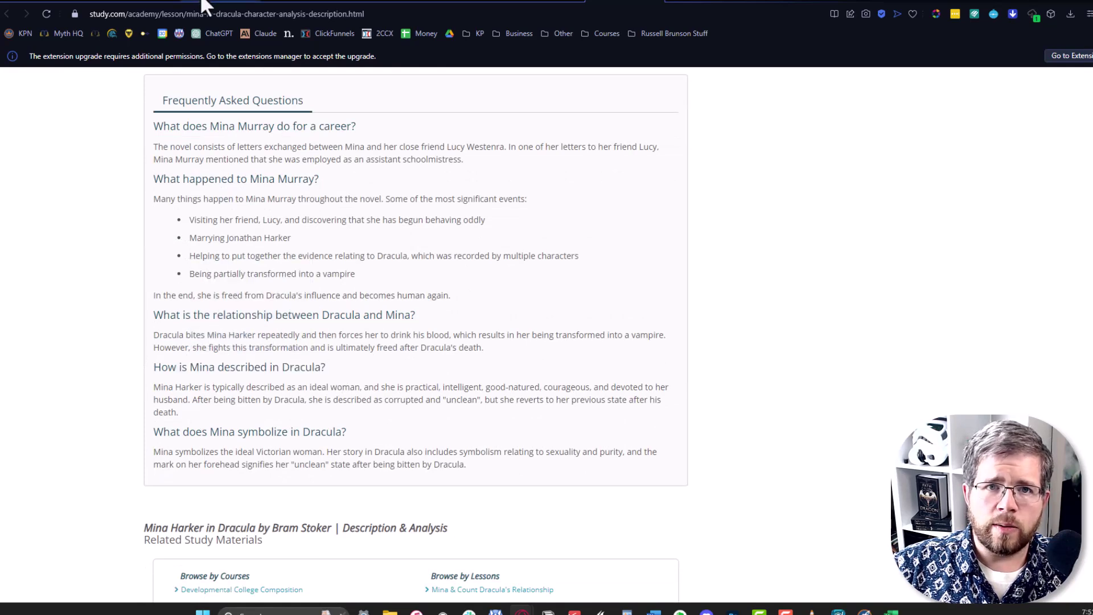
Add "H3: Physical Description of Mina Harker" under "H2: Who is Mina Harker?" in the Google Docs outline.
left_click(48, 5)
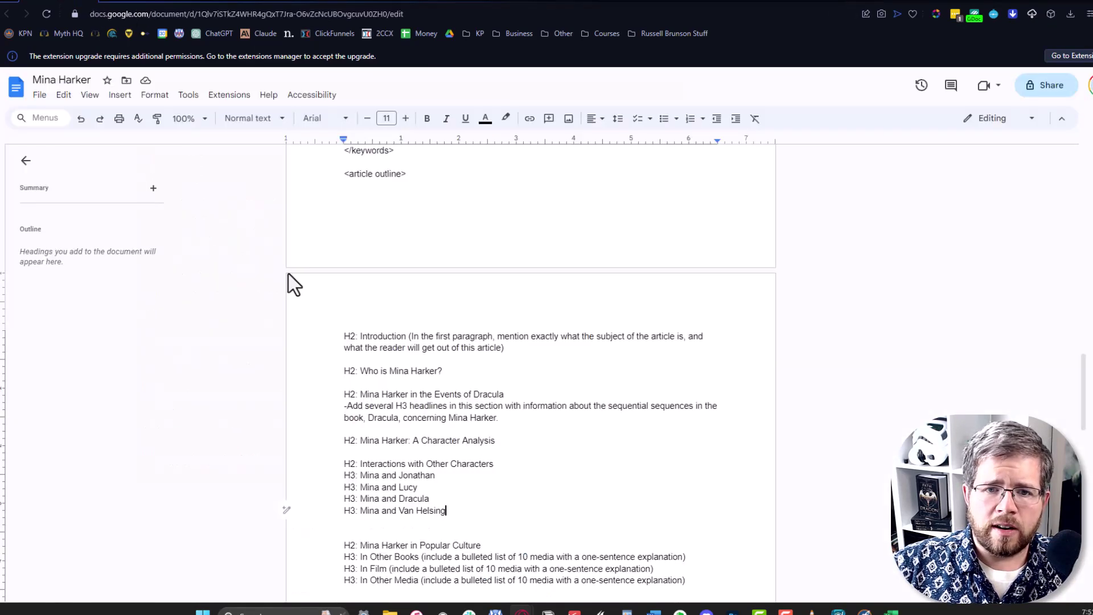
scroll(385, 324, "up", 15)
scroll(407, 319, "down", 15)
scroll(416, 314, "down", 2)
scroll(421, 304, "up", 1)
left_click(453, 254)
key("Return")
type("H3")
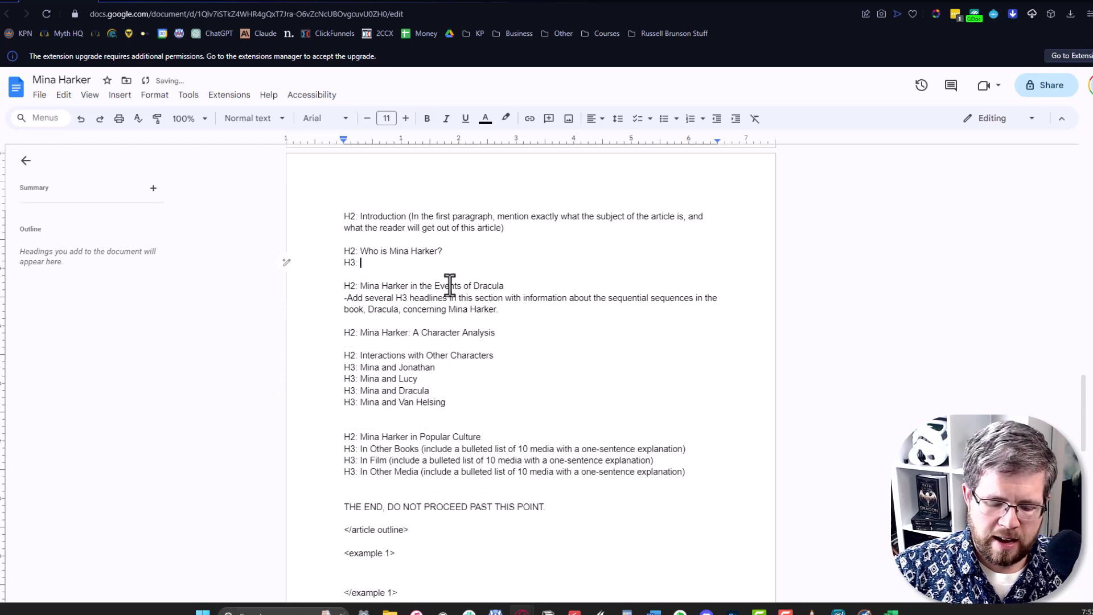
type(": Physical Description of Mina Harker")
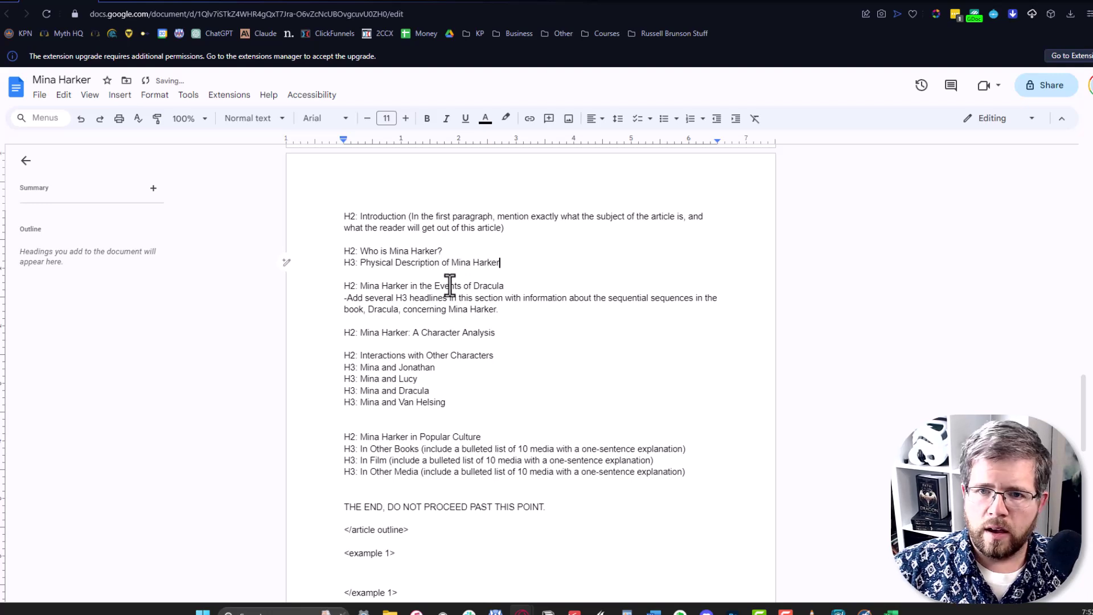
Consult the Study.com question on what Mina symbolizes and add "H2: What Does Mina Represent?" below "H3: Mina and Van Helsing".
left_click(713, 6)
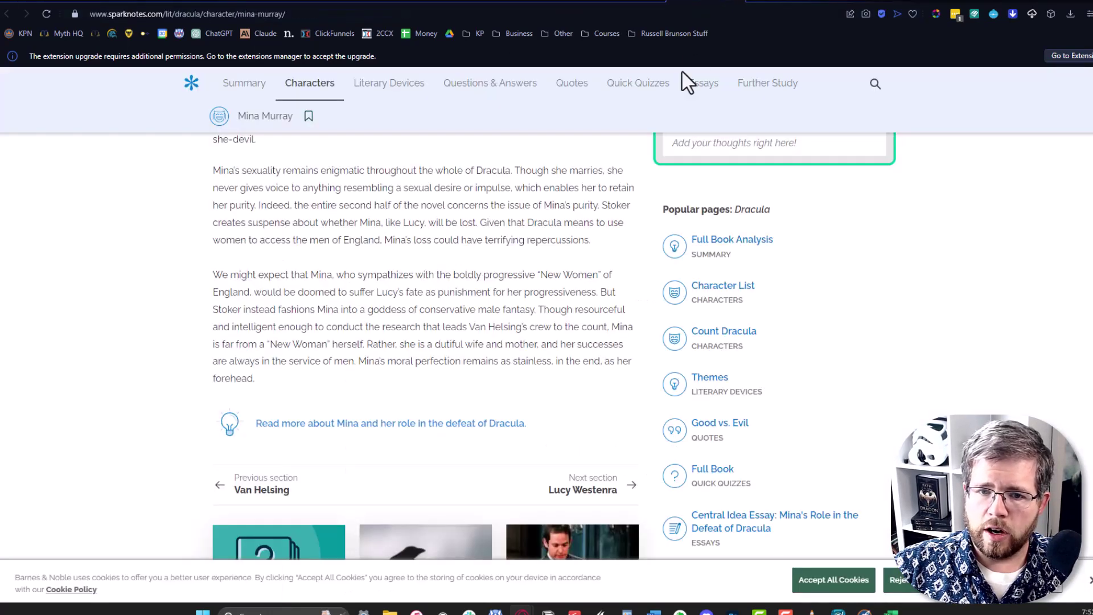
left_click(121, 7)
left_click_drag(345, 431, 157, 439)
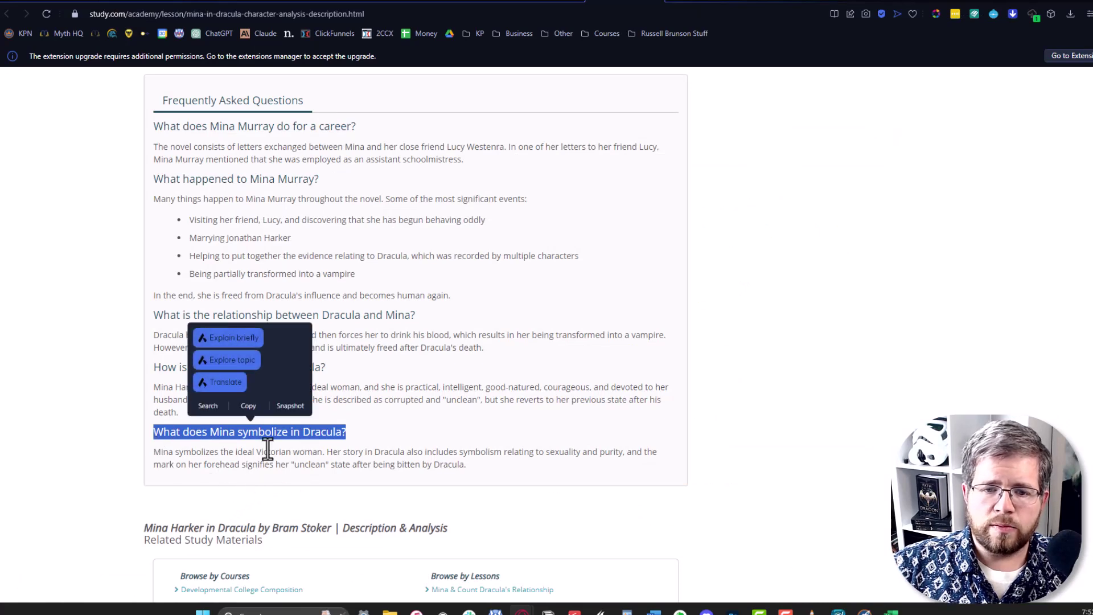
left_click(44, 7)
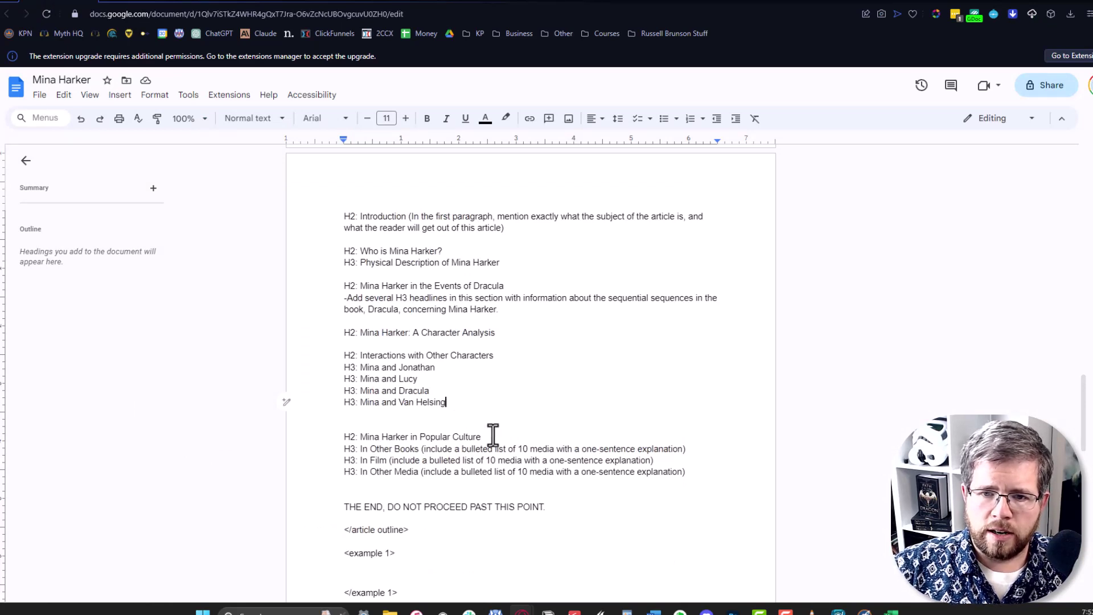
key("Return")
key("Return")
type("H2: What Does M")
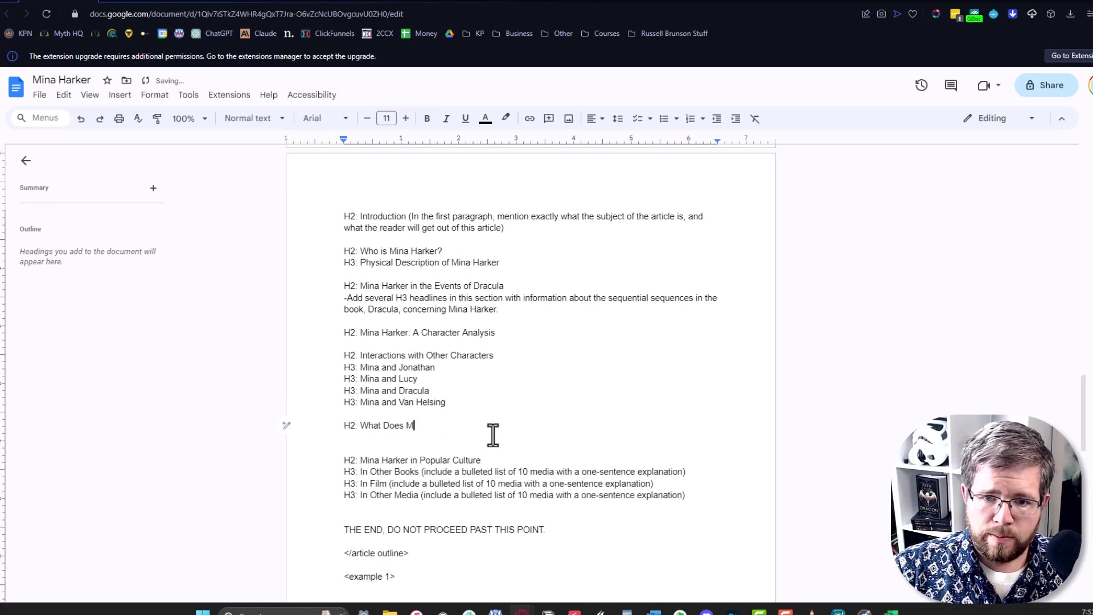
type("ina Represent?")
key("Return")
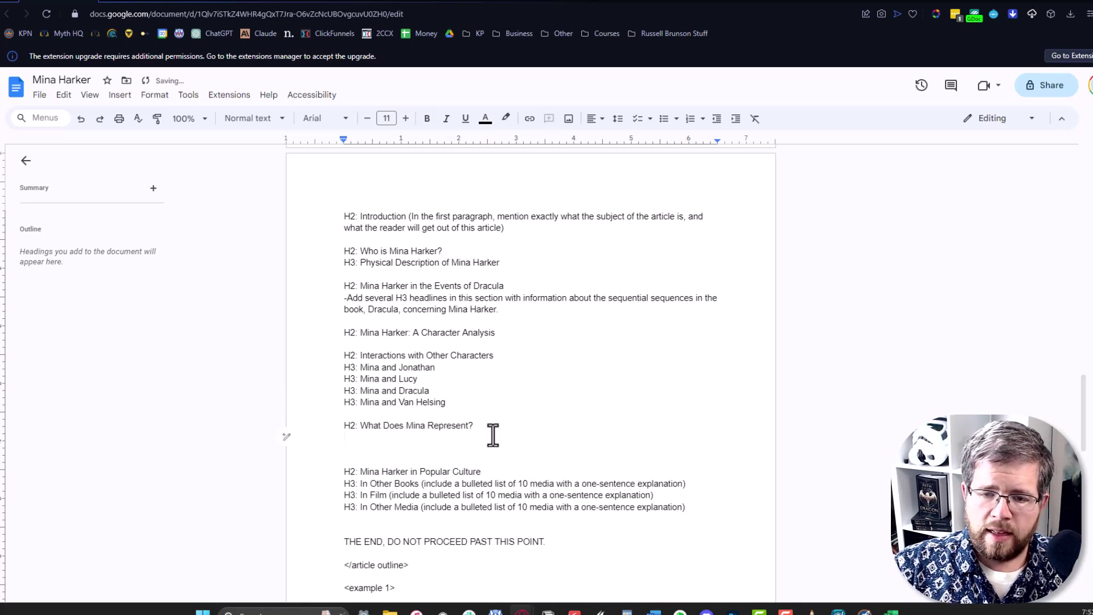
Check the Castle Dracula page's headings and add "H3: Mina as the Ideal Victorian" and "H3: Mina as a New Woman" under "What Does Mina Represent?".
type("H3:")
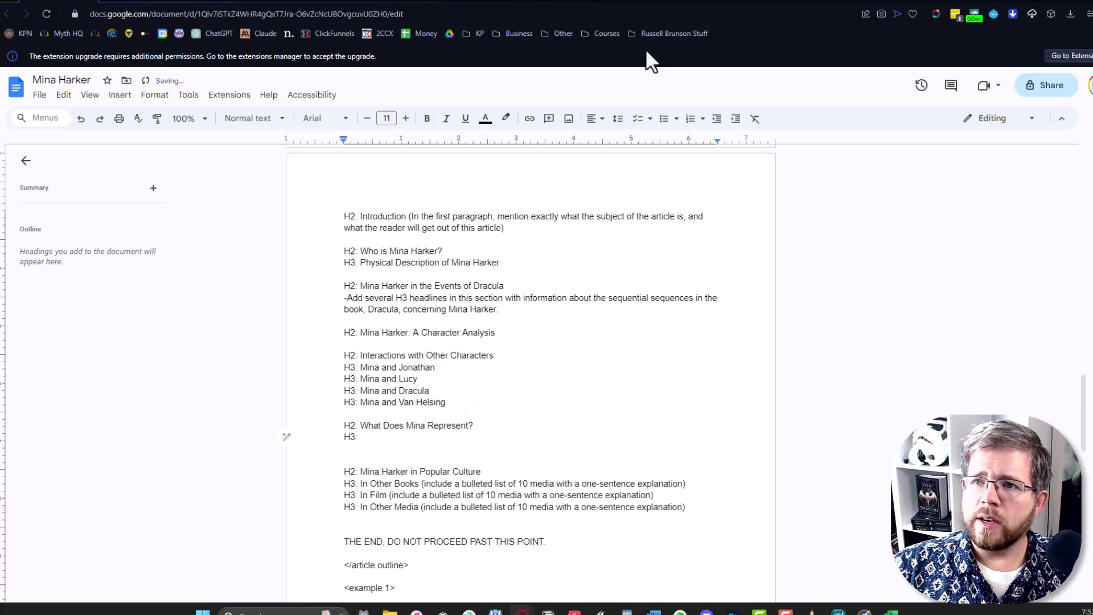
left_click(767, 5)
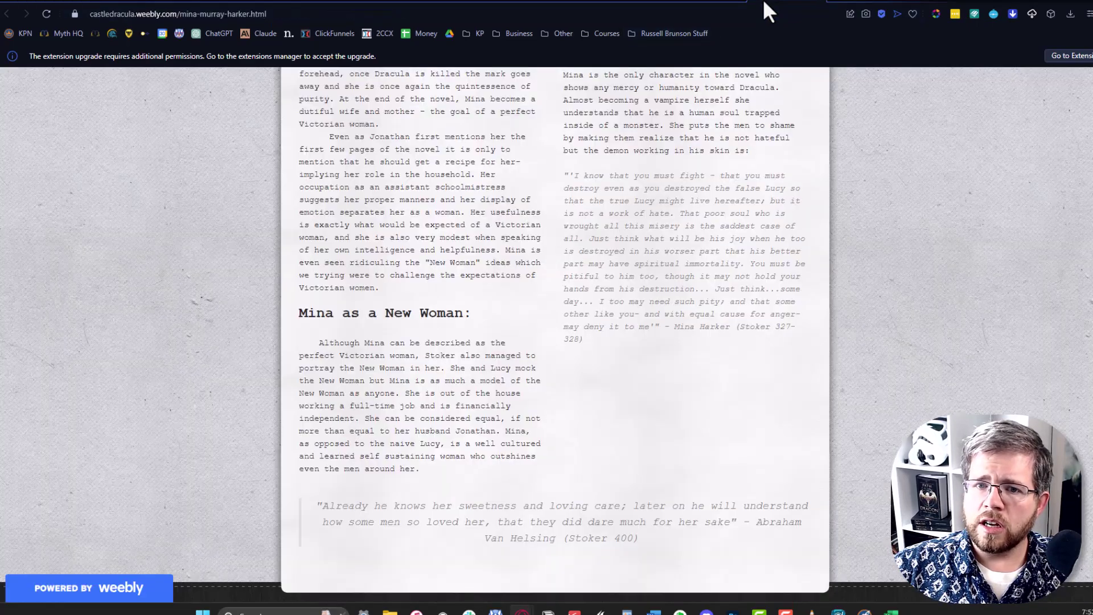
scroll(417, 328, "up", 5)
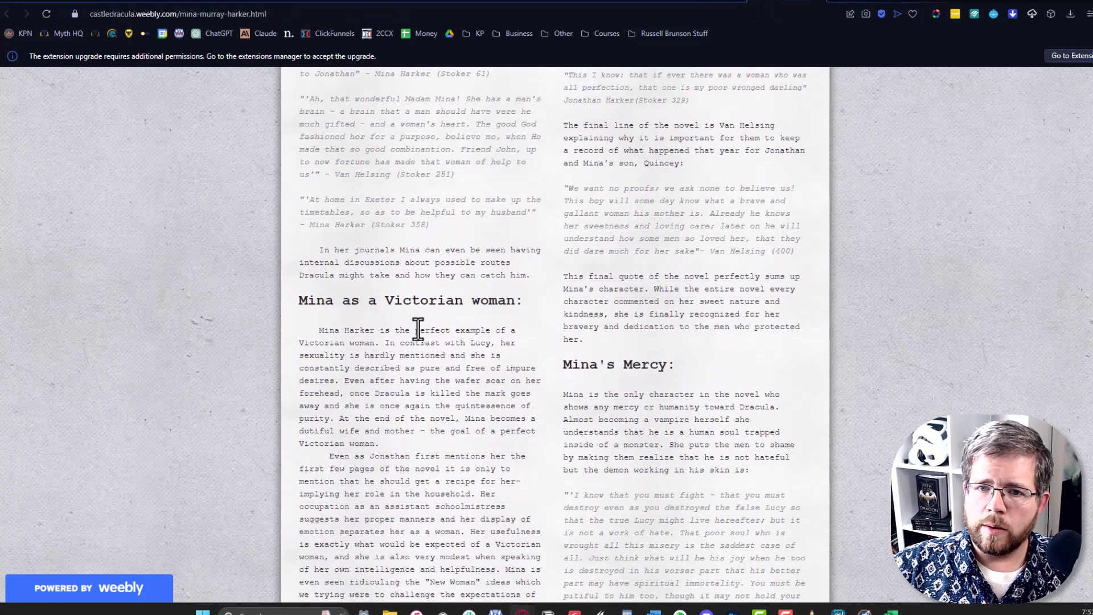
scroll(417, 329, "down", 3)
scroll(417, 324, "up", 7)
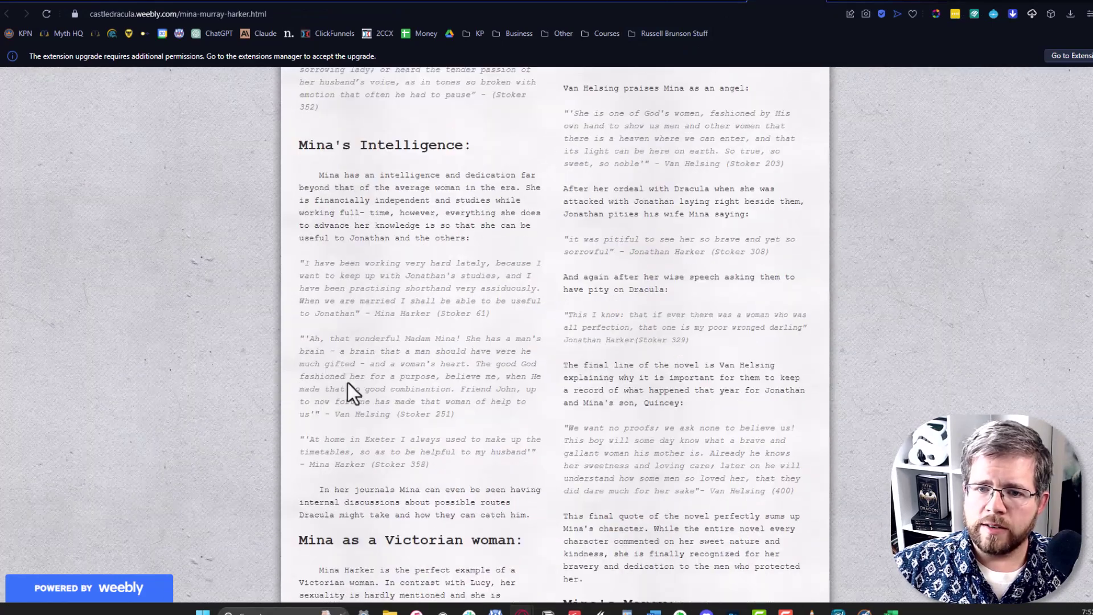
scroll(345, 381, "down", 8)
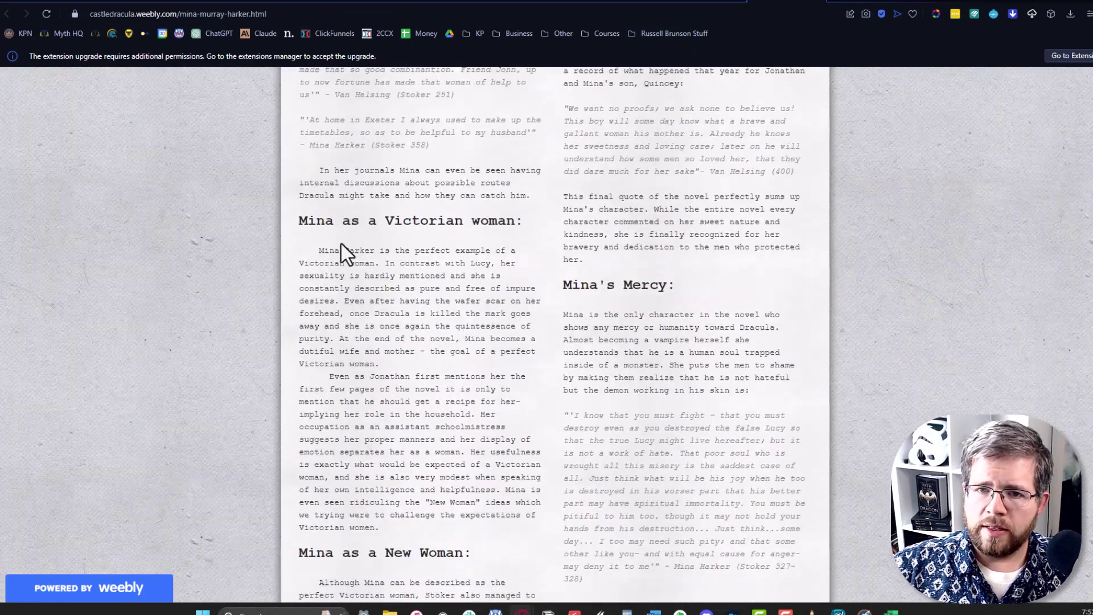
scroll(392, 393, "up", 1)
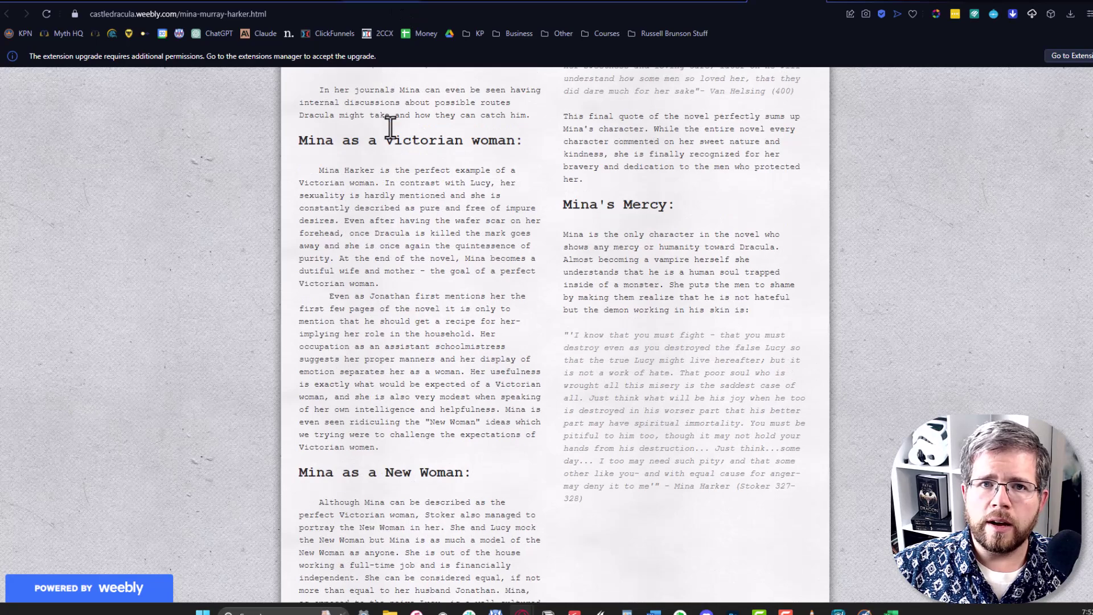
left_click(44, 3)
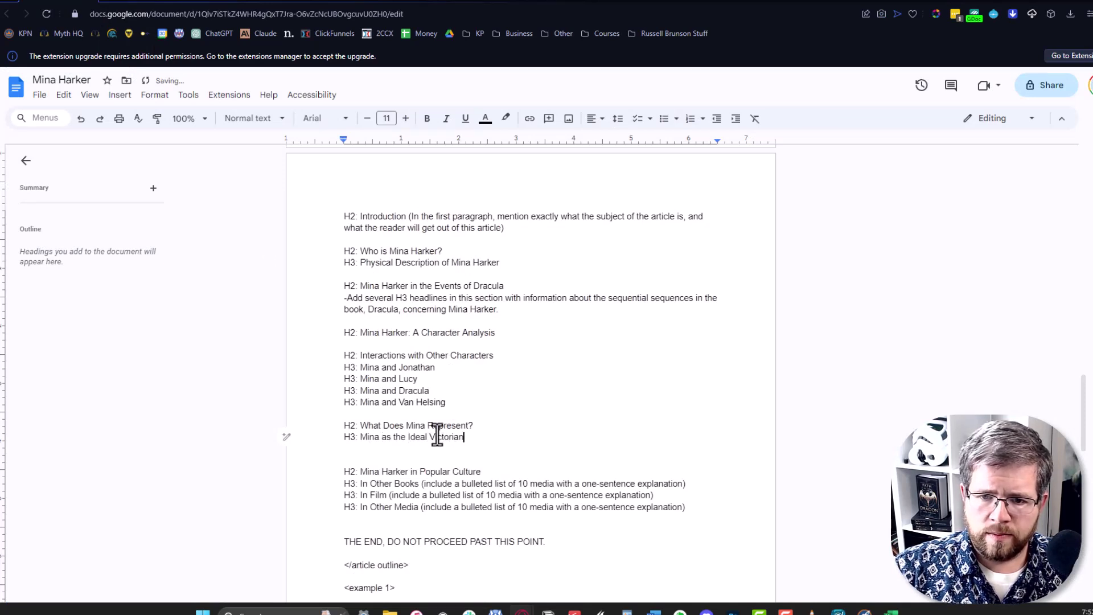
key("Return")
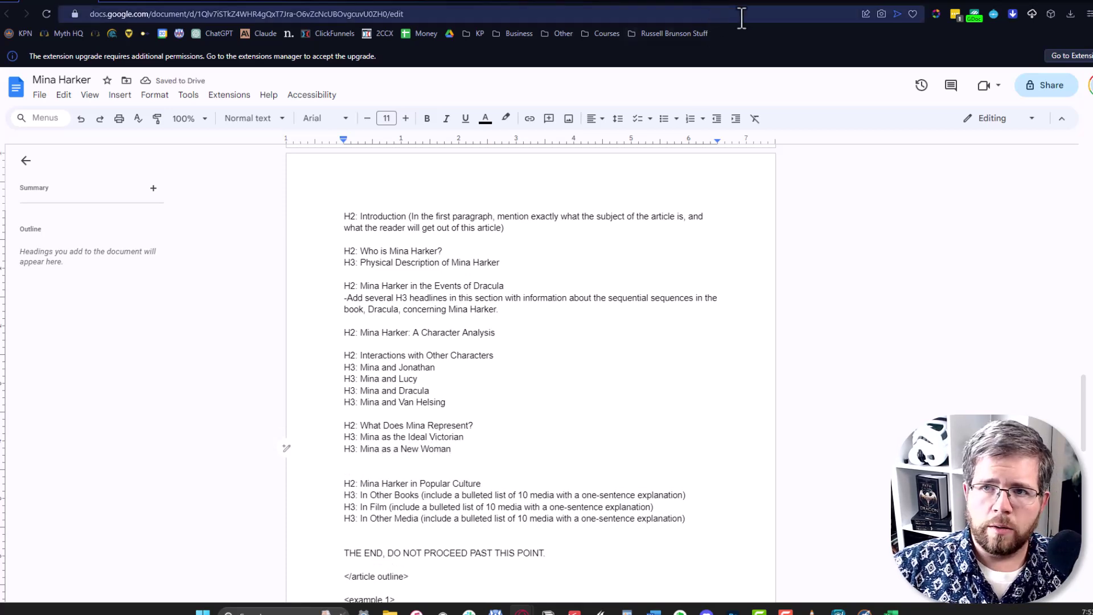
Consult the "Mina's Intelligence" section on the Castle Dracula page and add "H3: Intellectual Description of Mina Harker" below the physical description entry.
left_click(780, 8)
scroll(458, 393, "down", 1)
scroll(457, 398, "up", 10)
scroll(396, 315, "down", 2)
scroll(396, 317, "up", 1)
left_click_drag(299, 149, 469, 151)
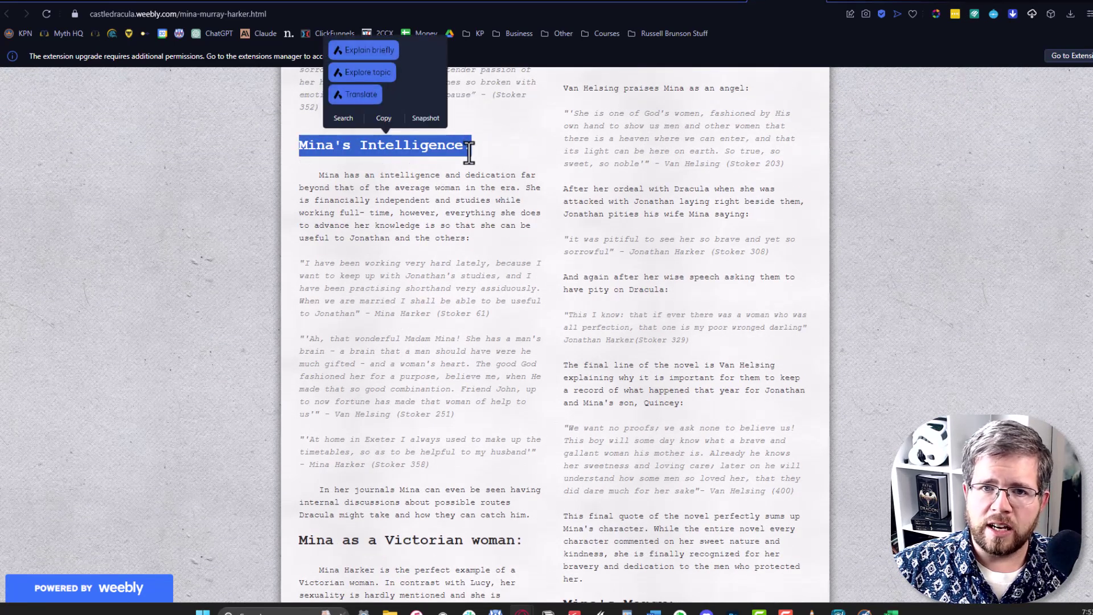
left_click(68, 6)
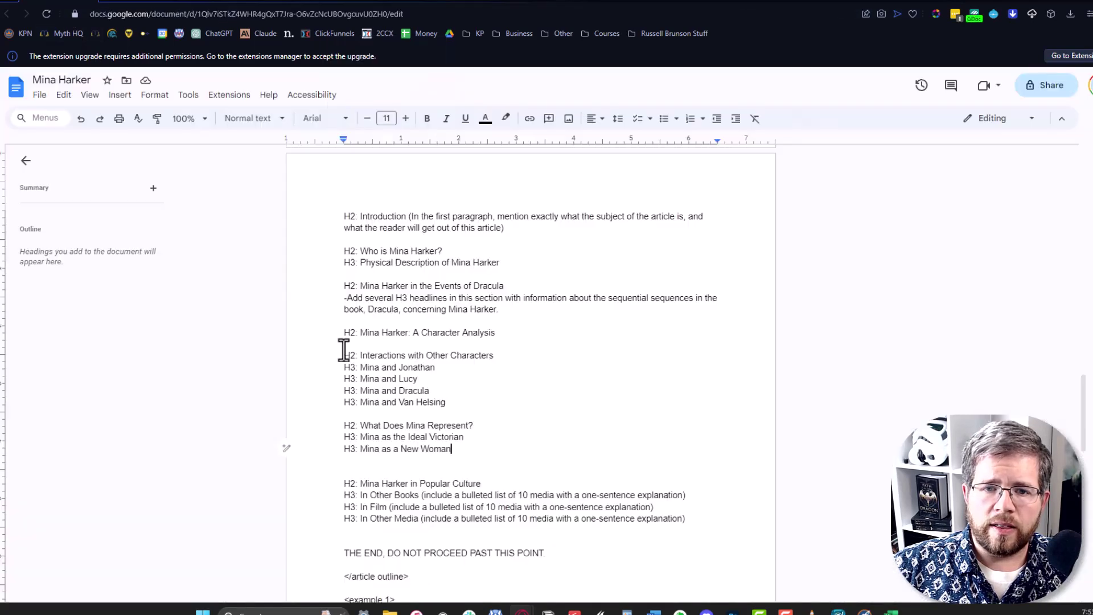
scroll(344, 349, "up", 10)
scroll(344, 349, "down", 15)
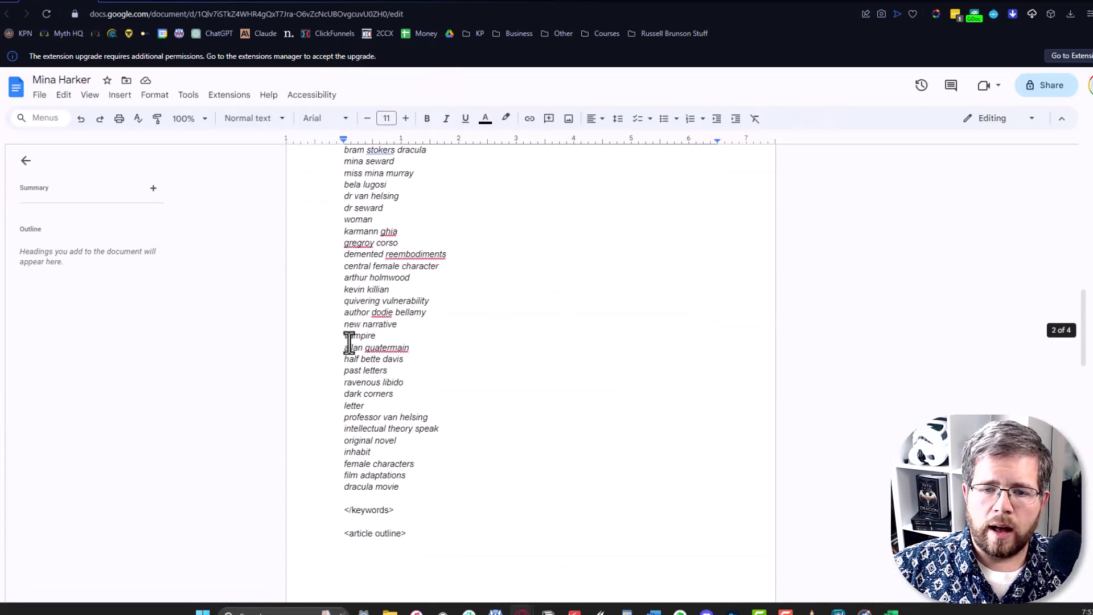
left_click(539, 275)
key("Return")
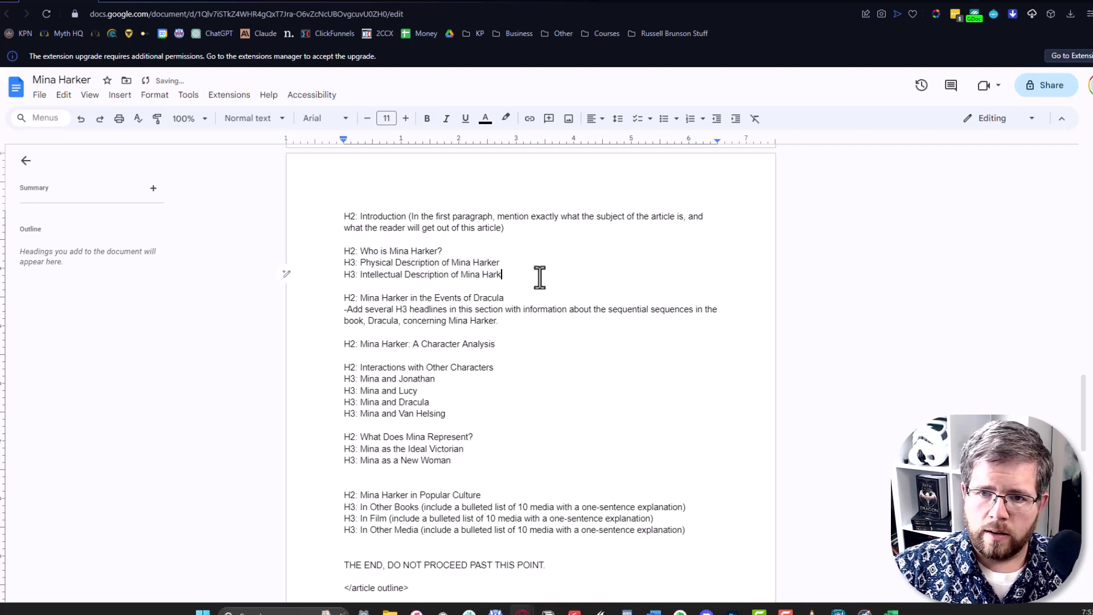
Review the remaining section headings on the Castle Dracula page for Mina Murray Harker, back up to its overview.
left_click(786, 4)
scroll(541, 287, "up", 3)
scroll(720, 507, "up", 7)
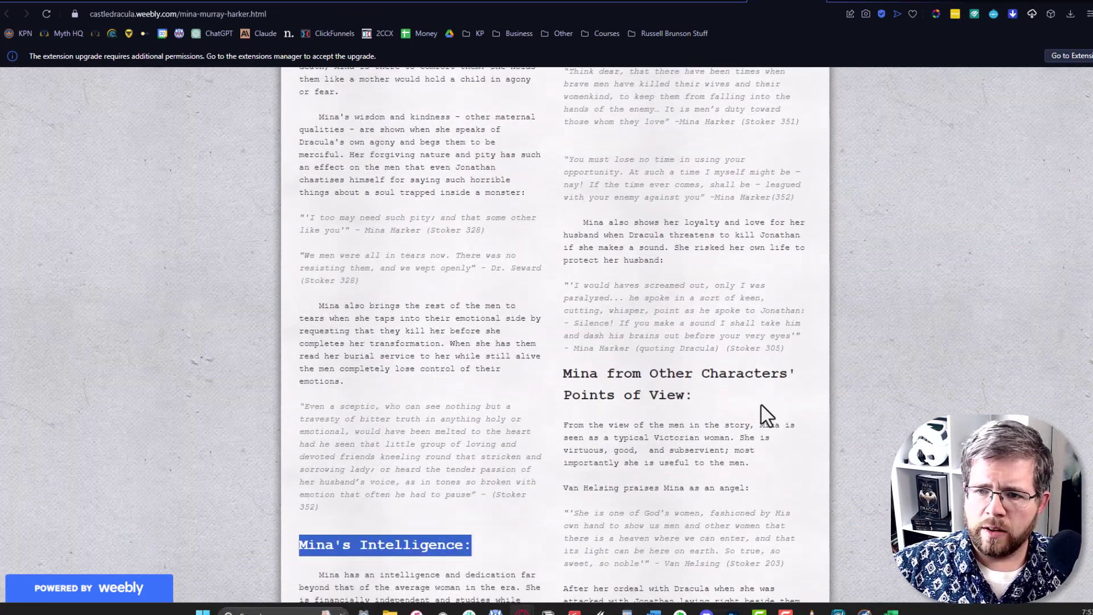
scroll(705, 451, "up", 8)
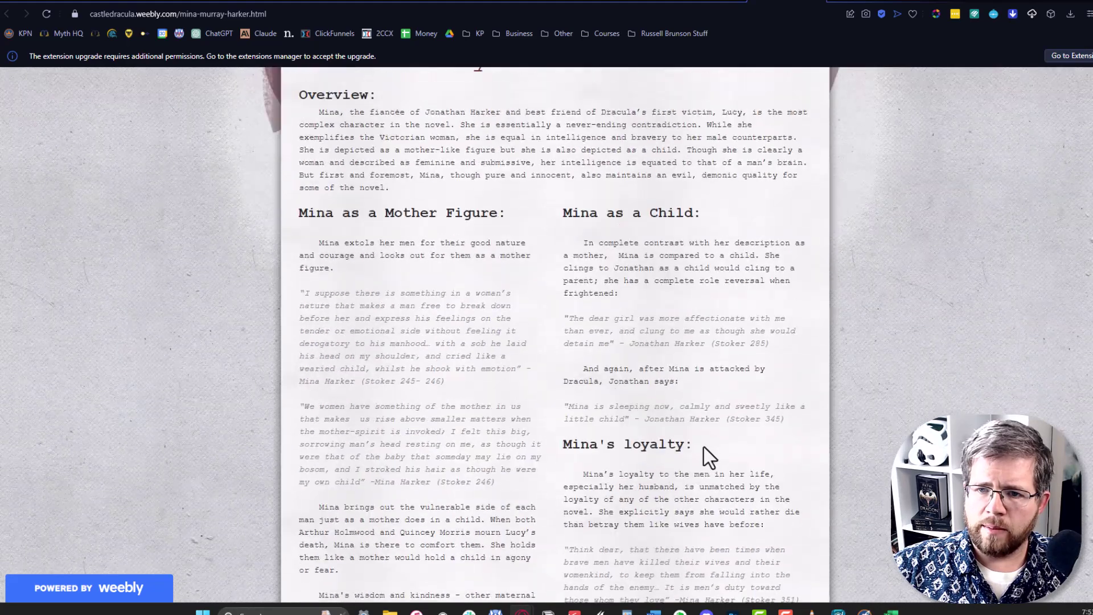
scroll(711, 443, "up", 3)
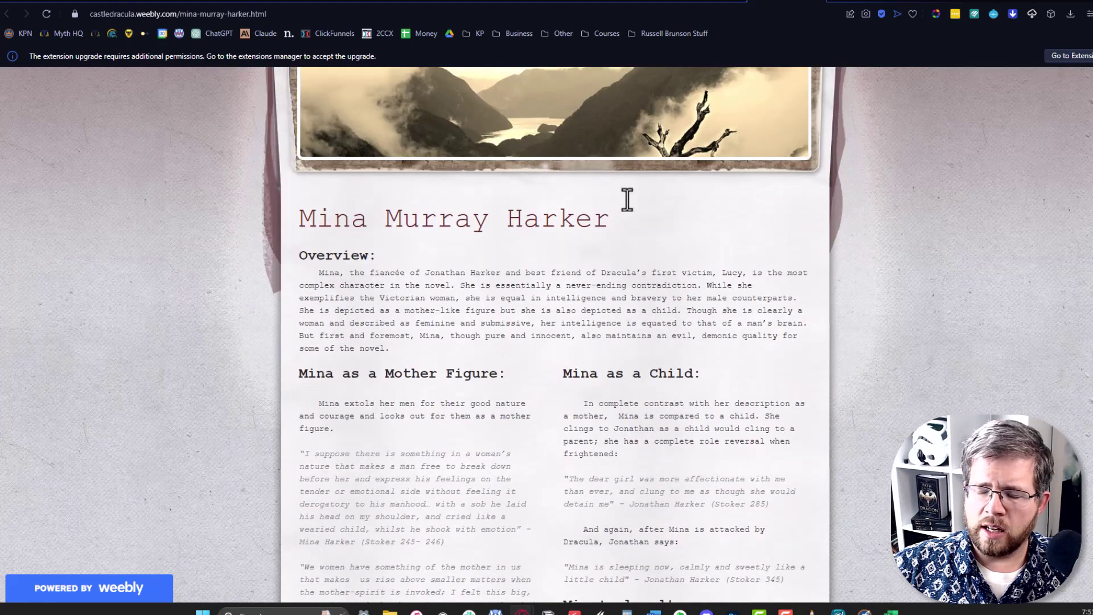
scroll(524, 324, "up", 3)
Review the section headings on Shmoop's Mina Murray Harker page and compare them with the article outline in the document.
left_click(862, 3)
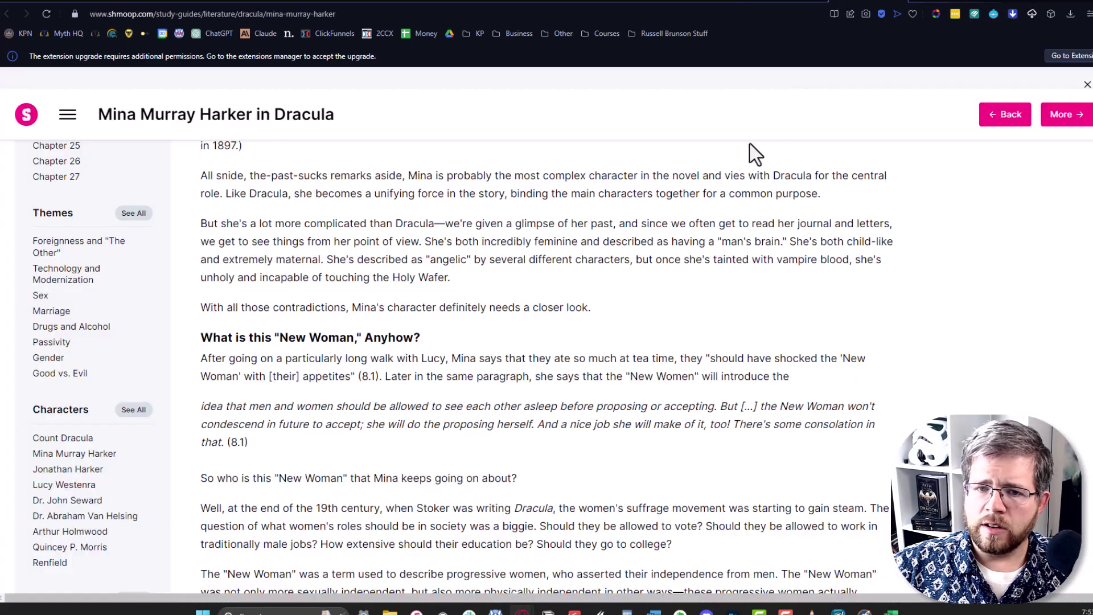
scroll(349, 290, "up", 5)
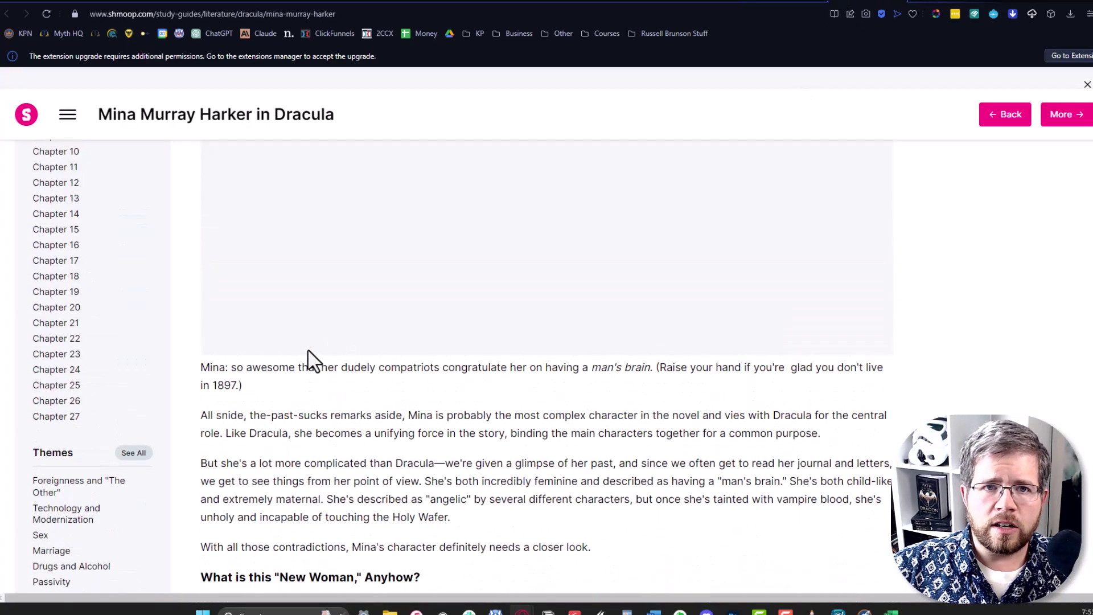
scroll(310, 361, "down", 5)
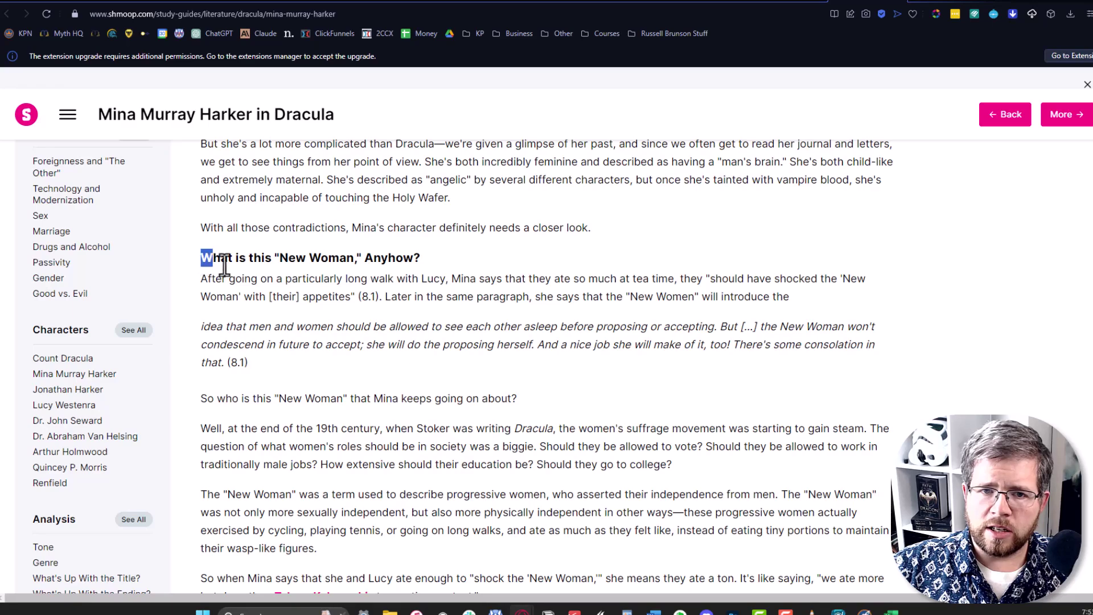
left_click_drag(201, 257, 442, 261)
scroll(330, 408, "down", 8)
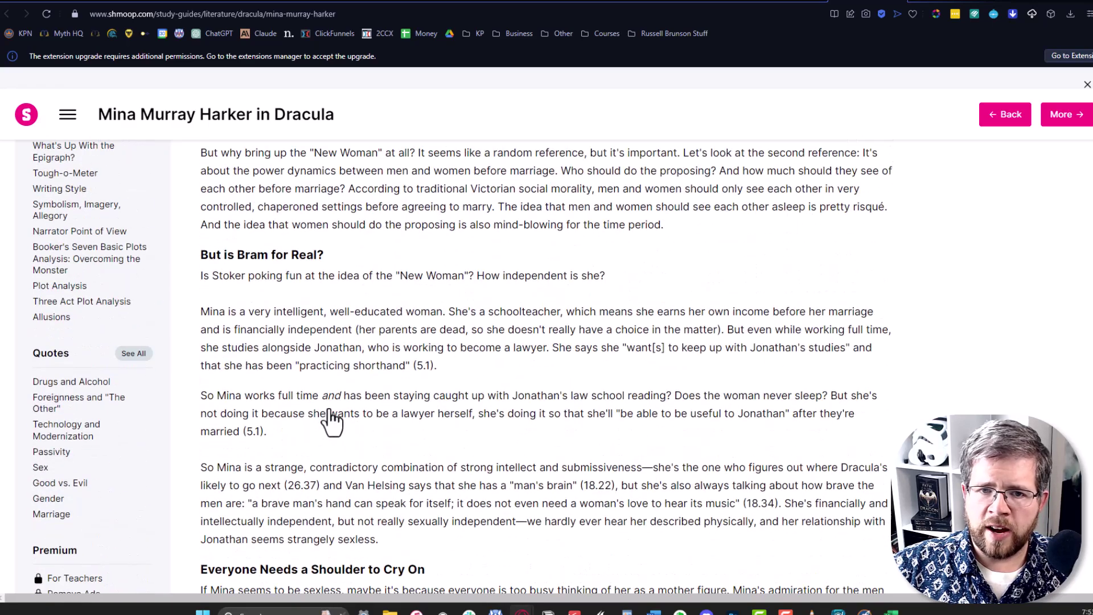
scroll(330, 420, "down", 8)
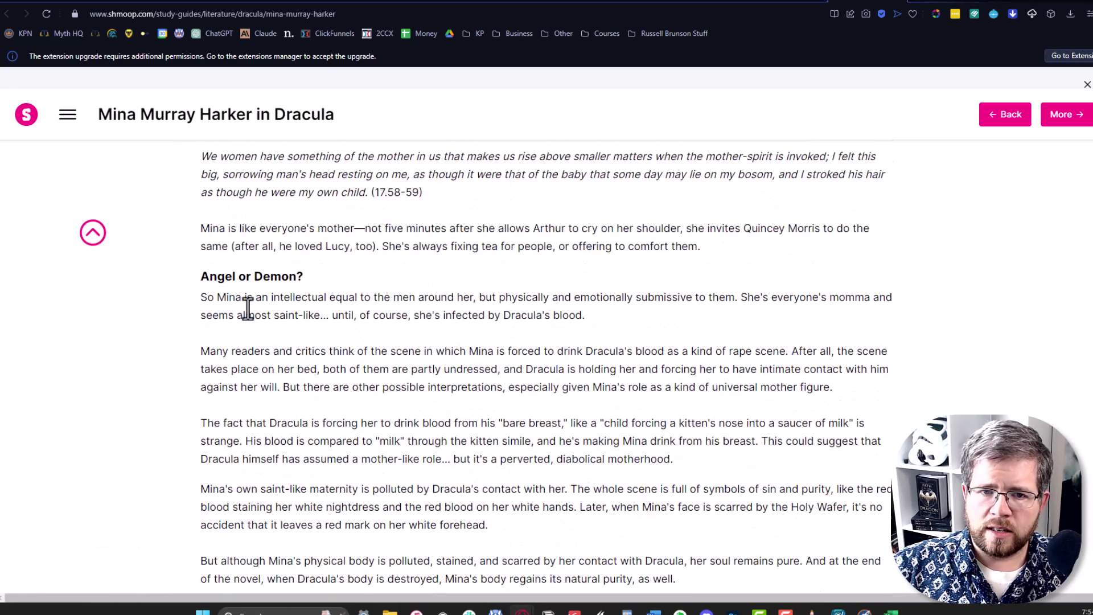
scroll(242, 342, "down", 4)
scroll(556, 395, "up", 15)
scroll(586, 409, "up", 15)
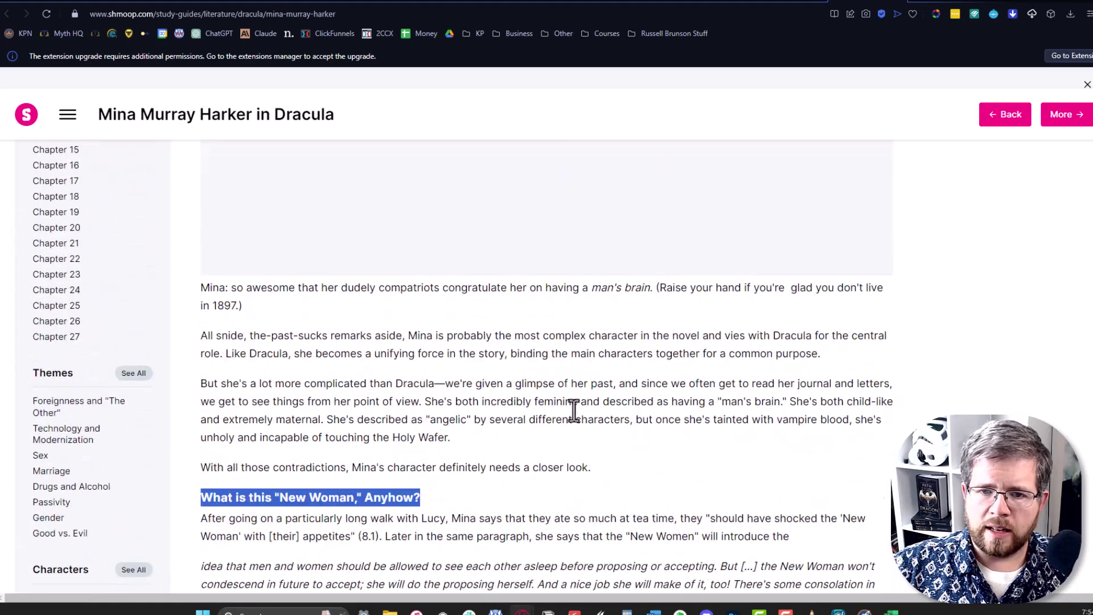
scroll(564, 433, "down", 10)
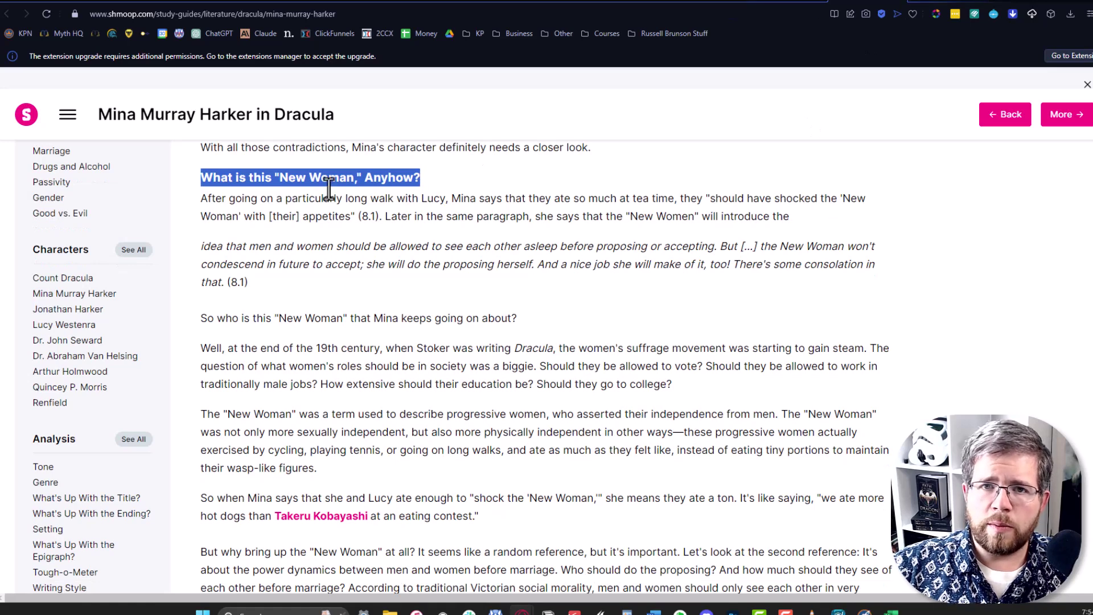
left_click(50, 1)
scroll(427, 342, "down", 5)
scroll(427, 349, "up", 4)
scroll(450, 427, "up", 4)
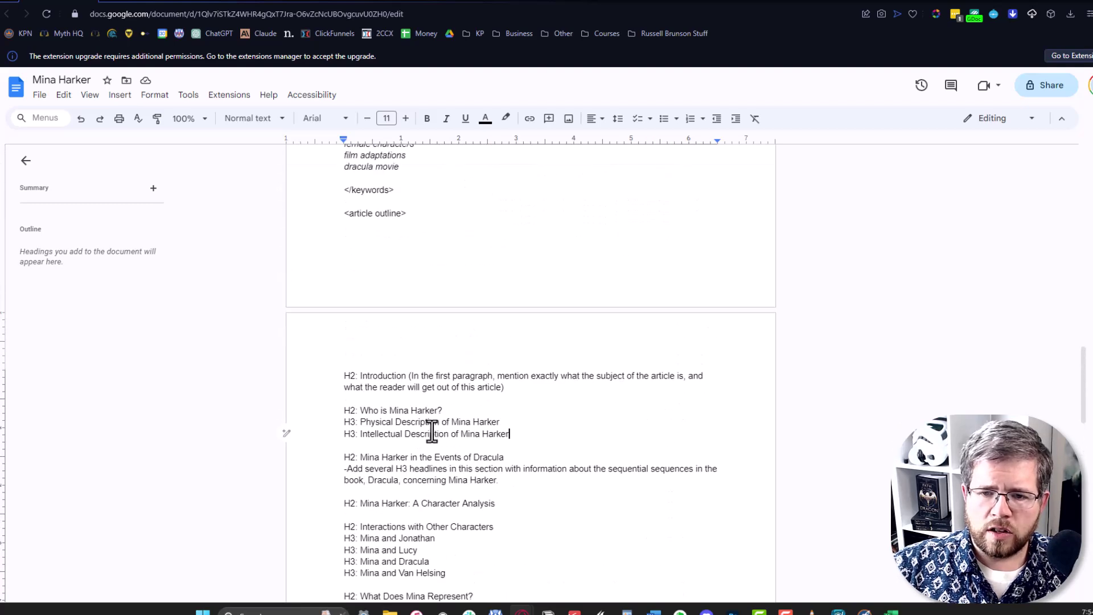
scroll(422, 433, "up", 3)
scroll(399, 435, "down", 10)
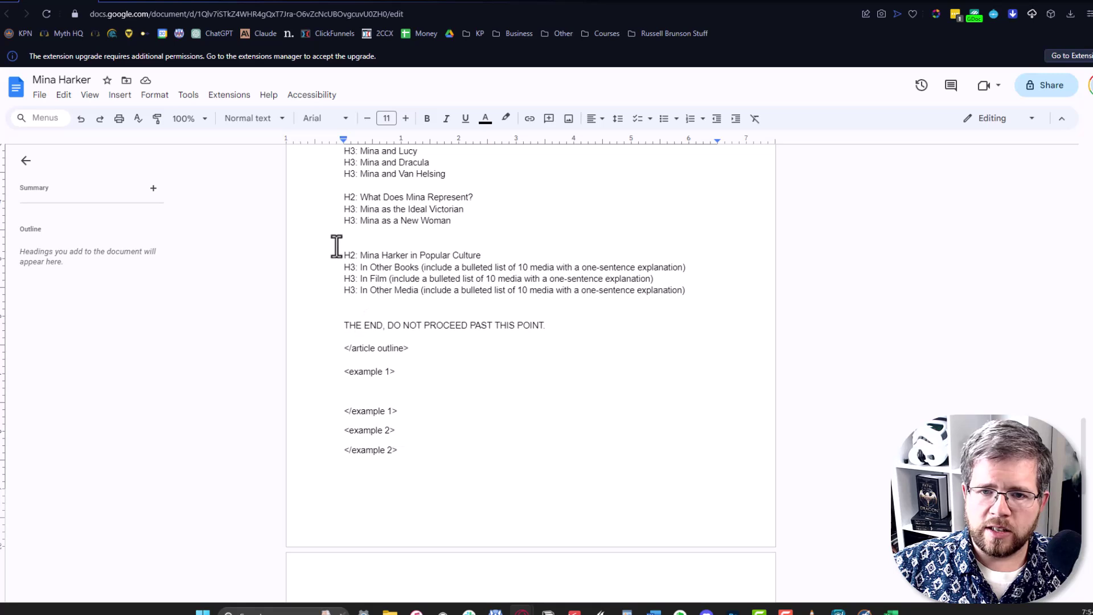
Copy the first source article on Mina Harker, through its Magic: The Gathering paragraph, into the example 1 block of the prompt.
left_click(407, 390)
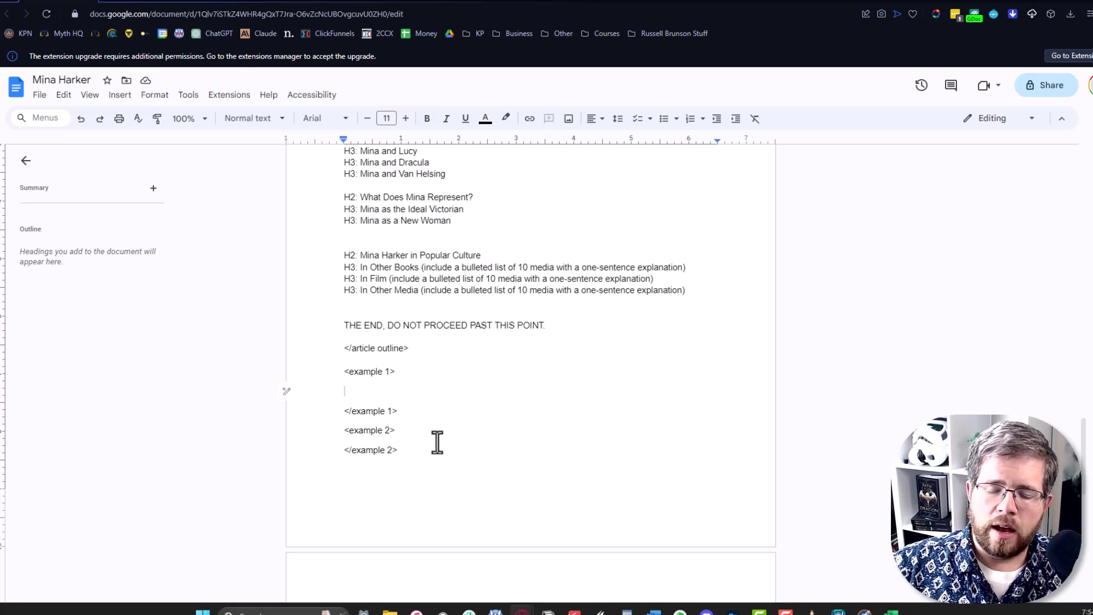
left_click(380, 3)
left_click_drag(271, 381, 699, 307)
scroll(496, 478, "down", 10)
scroll(569, 361, "down", 15)
key("ctrl+Tab")
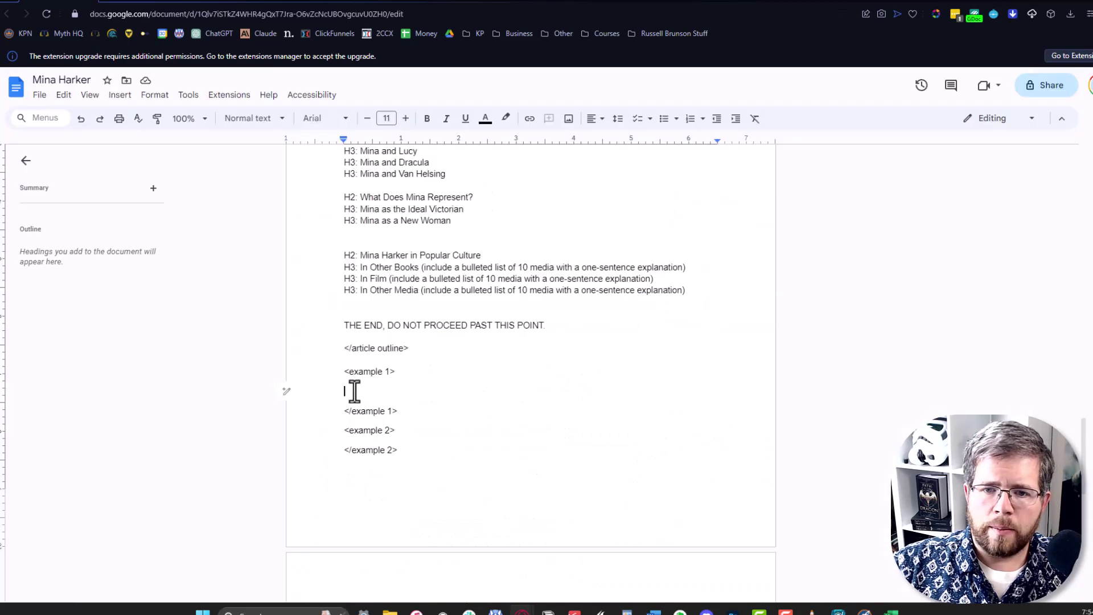
key("ctrl+v")
scroll(364, 426, "down", 5)
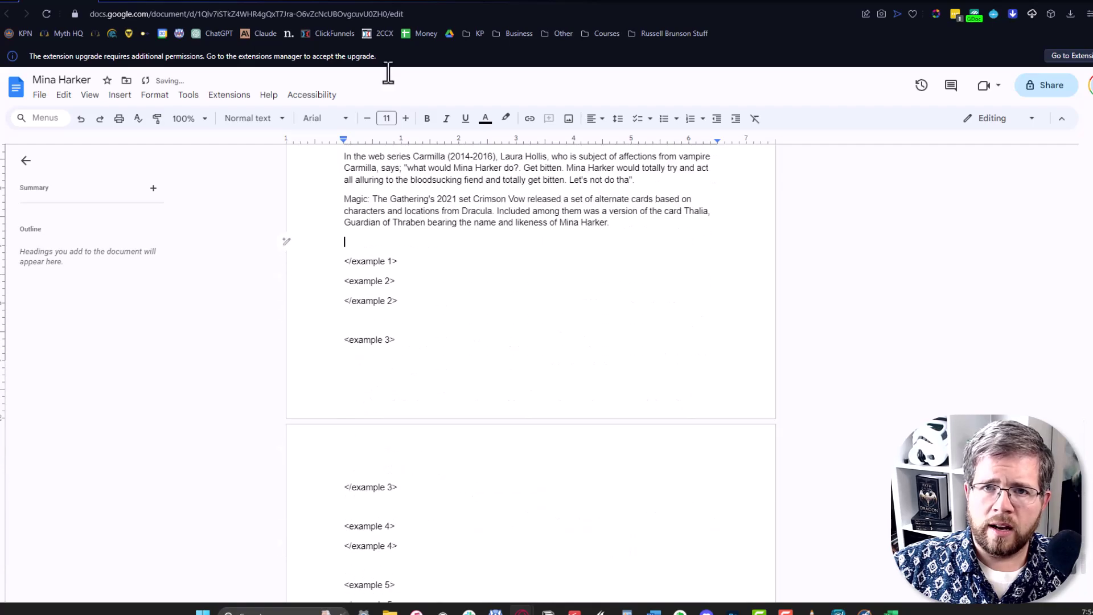
Copy the Vampedia article on Mina Harker, through the end of its Japanese media section, into the example 2 block.
left_click(381, 5)
left_click_drag(229, 214, 538, 310)
scroll(367, 295, "down", 20)
scroll(456, 240, "down", 10)
scroll(449, 228, "up", 3)
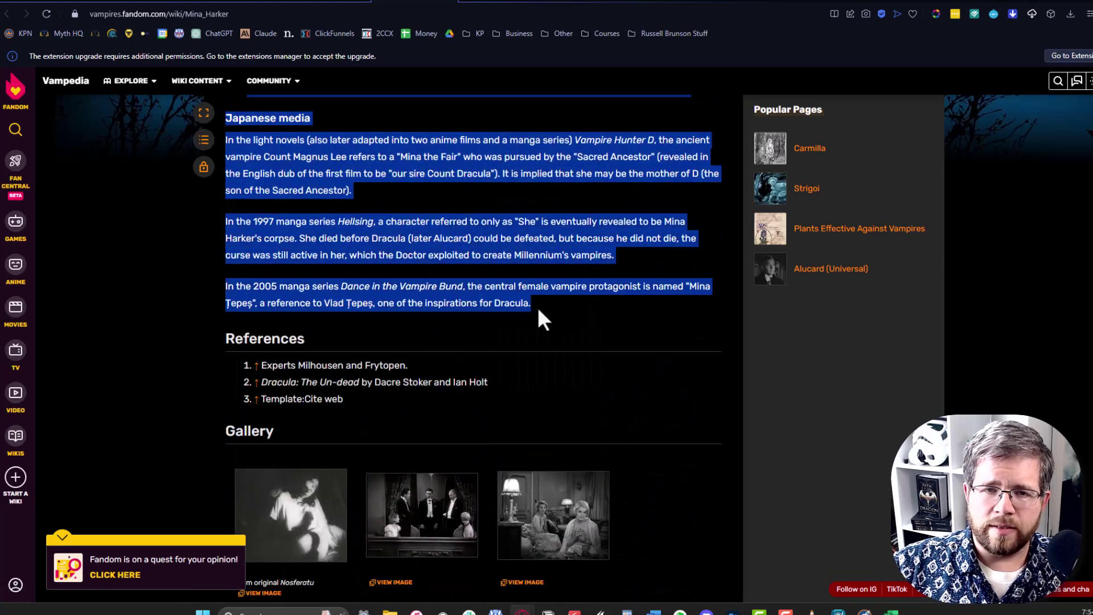
left_click(61, 4)
left_click(403, 281)
key("Return")
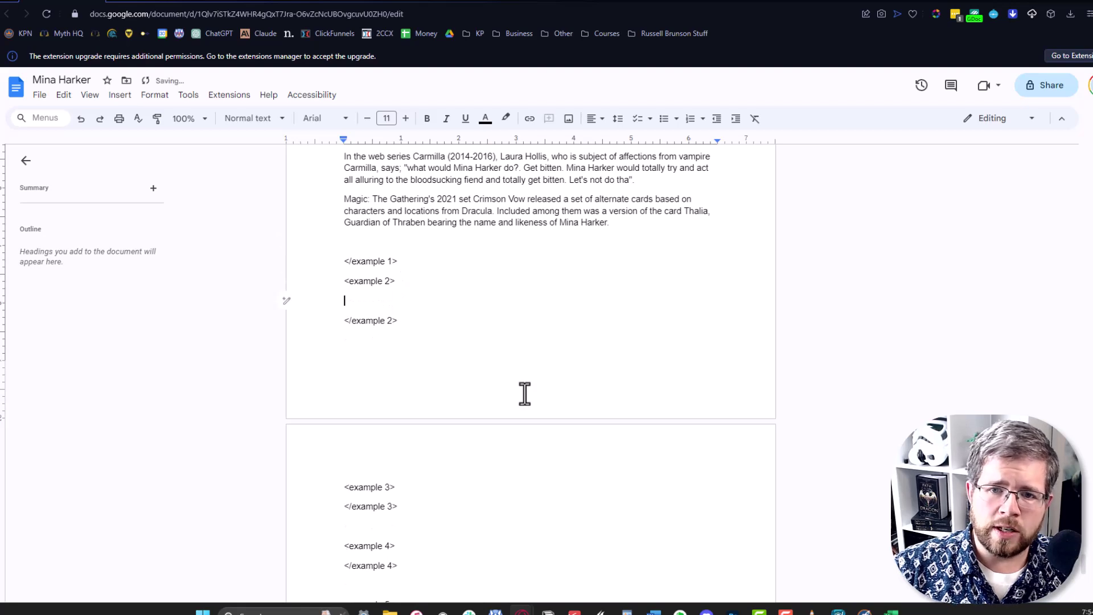
key("ctrl+v")
scroll(476, 383, "down", 5)
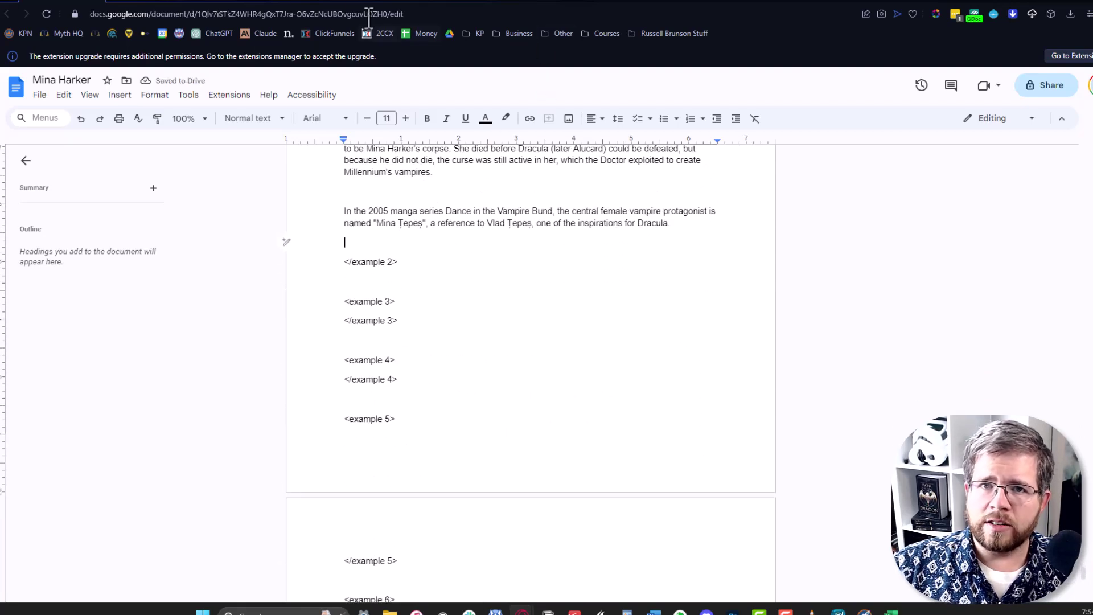
Copy the Dracula Wiki article on Mina Harker, from its introduction to the final plot paragraph, into the example 3 block.
left_click(404, 4)
left_click(452, 4)
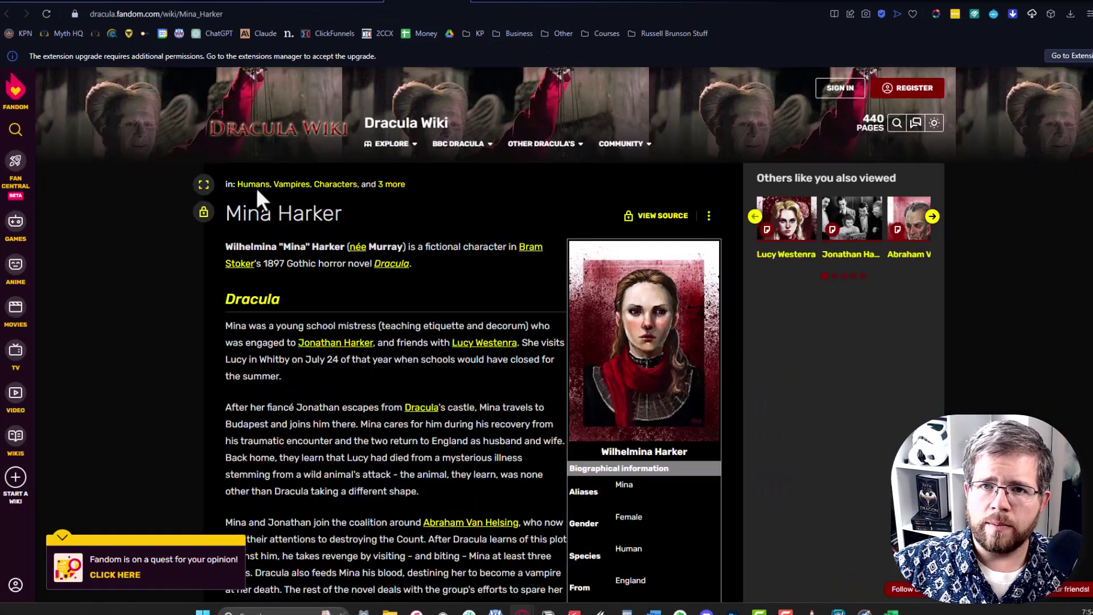
left_click_drag(226, 239, 547, 390)
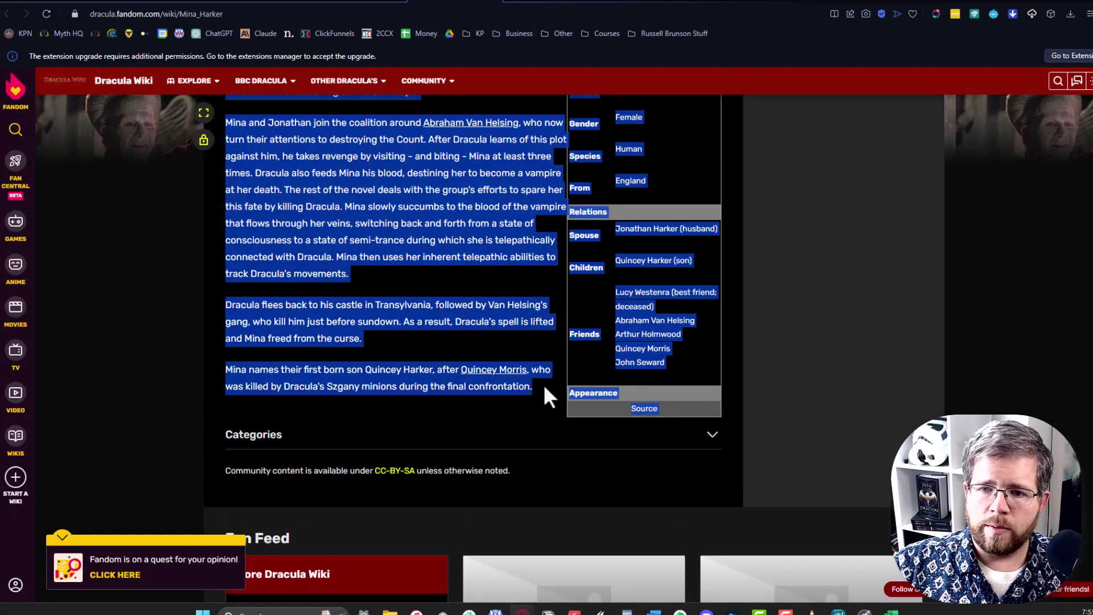
left_click(86, 5)
left_click(419, 303)
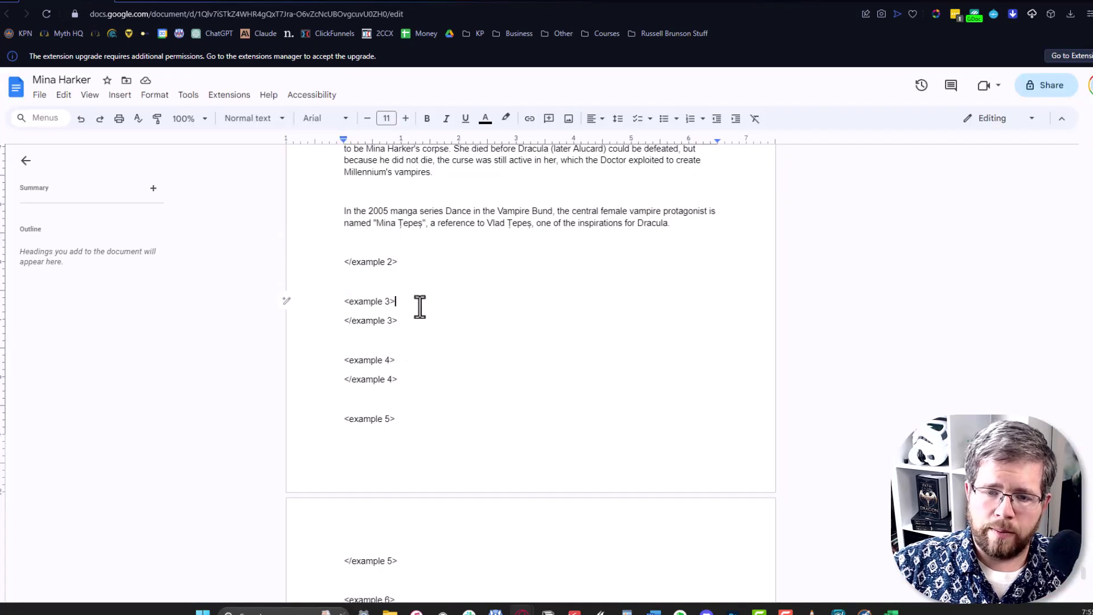
key("Return")
key("ctrl+v")
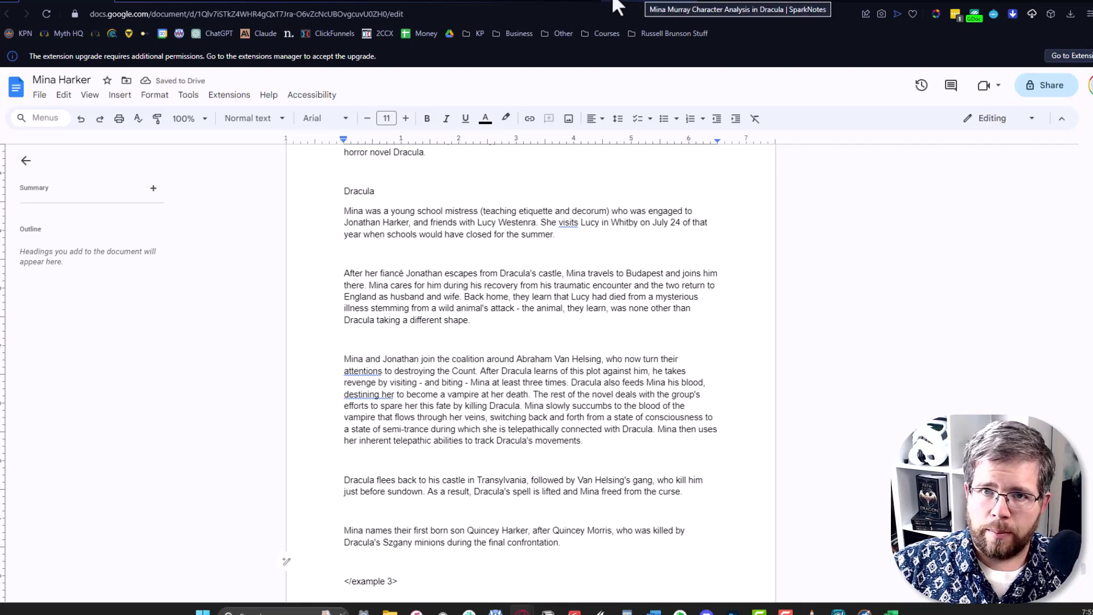
Copy the Study.com lesson on Mina in Dracula, from its introduction through the Frequently Asked Questions, into the example 4 block.
left_click(501, 6)
left_click(495, 6)
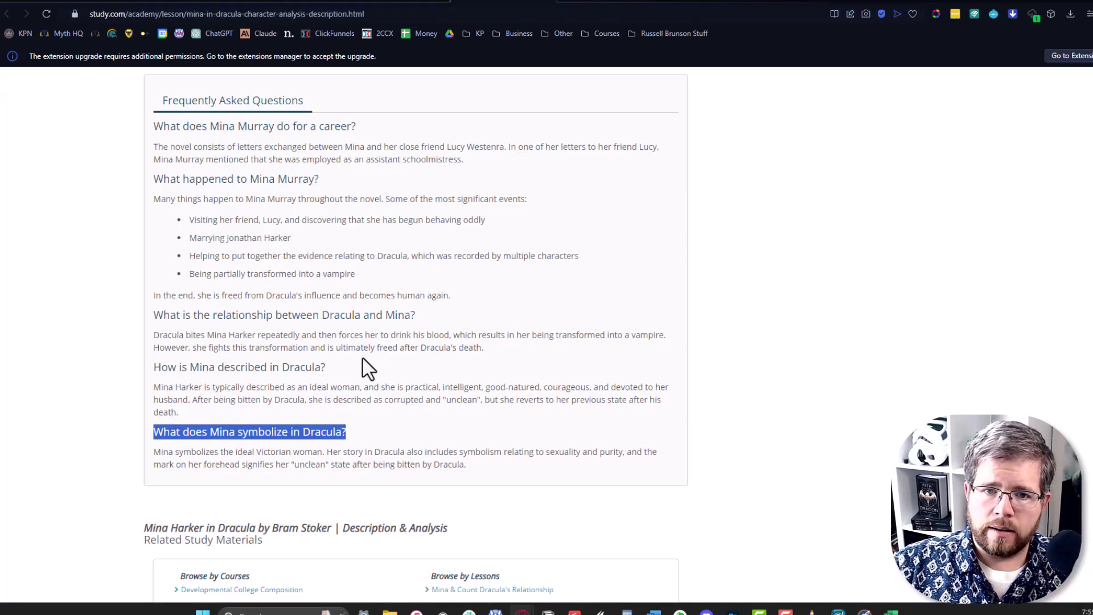
left_click_drag(494, 473, 140, 199)
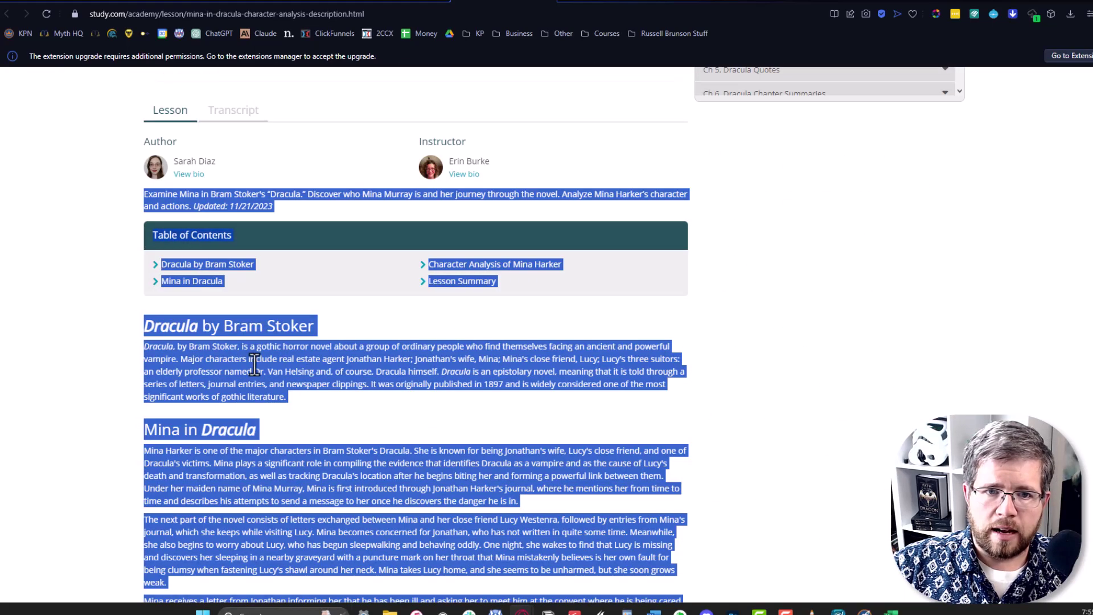
key("ctrl+Tab")
left_click(439, 392)
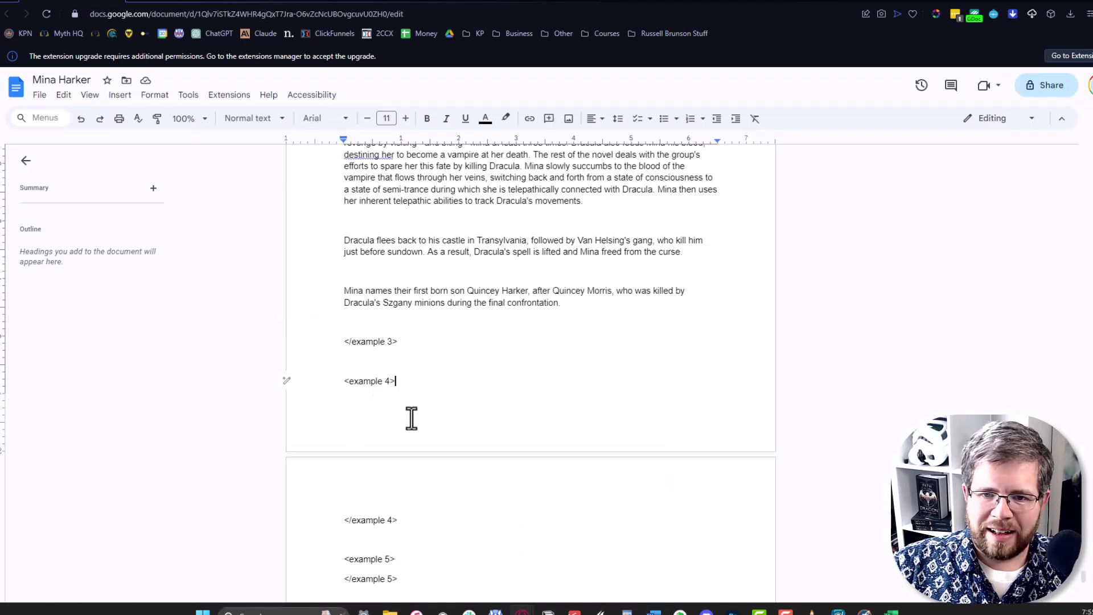
key("Return")
key("ctrl+v")
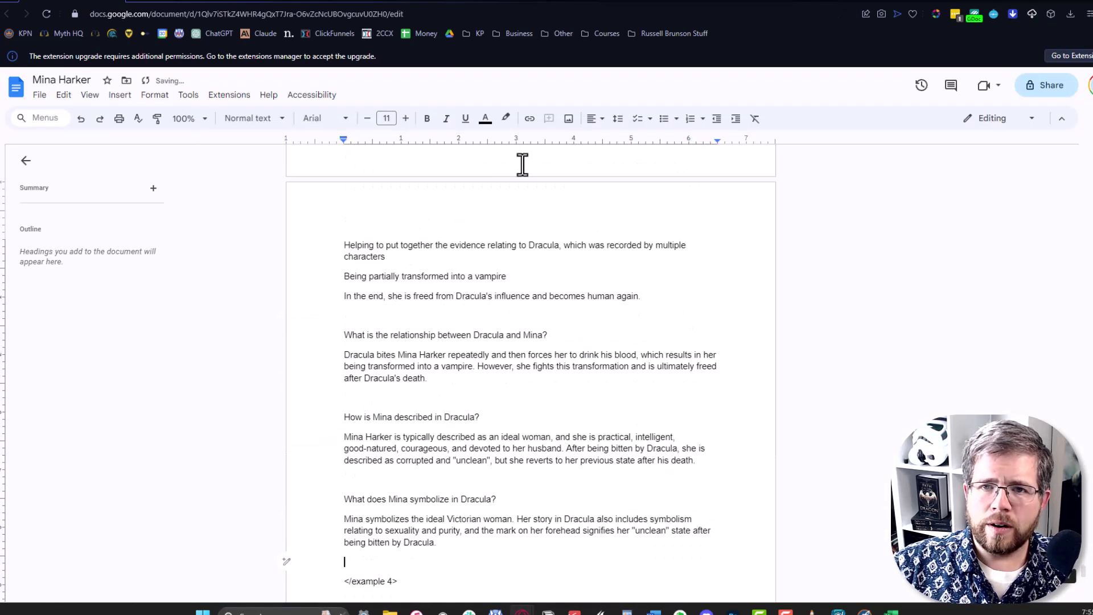
Copy the SparkNotes character analysis of Mina Murray into the example 5 block.
key("ctrl+Tab")
mouse_move(322, 94)
left_click_drag(292, 390, 196, 306)
scroll(232, 269, "up", 5)
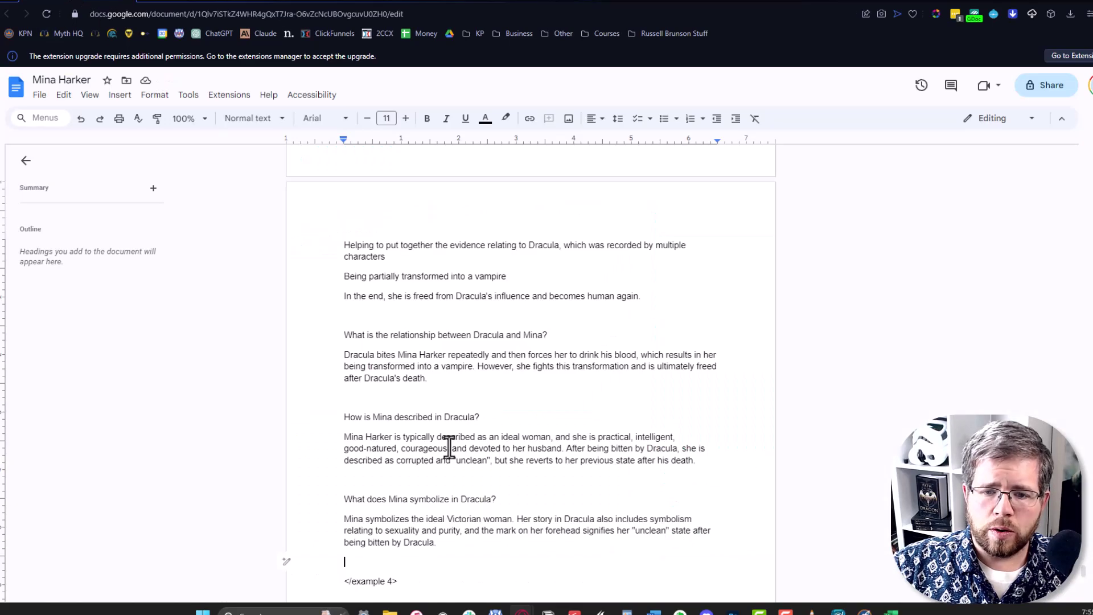
scroll(446, 444, "down", 3)
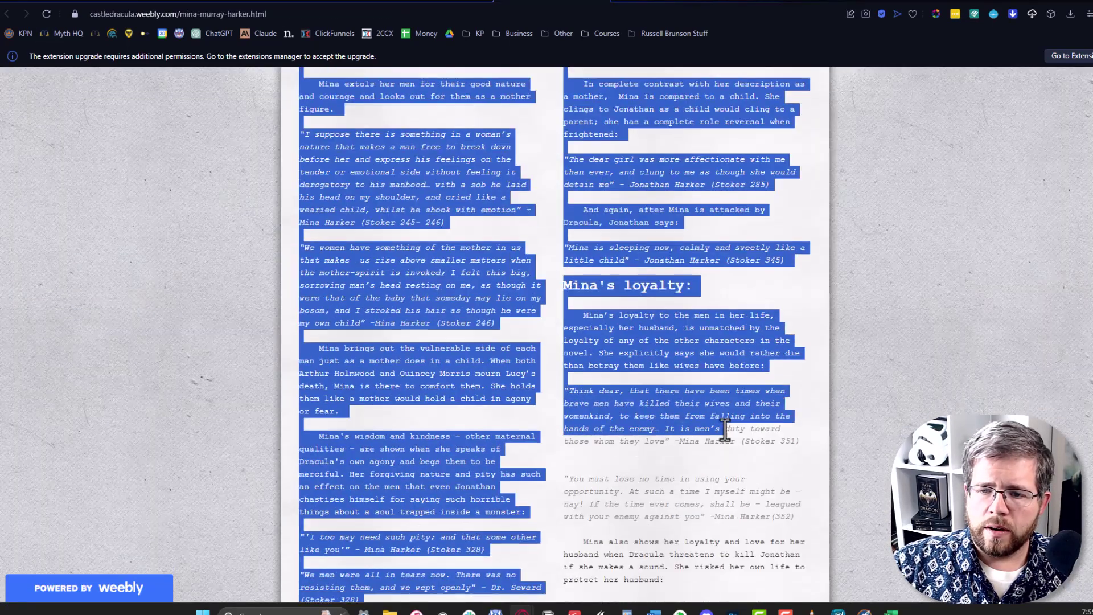
Copy the Castle Dracula page on Mina Murray Harker, through its closing Van Helsing quote, into the example 6 block.
scroll(714, 391, "down", 10)
left_click_drag(724, 431, 689, 475)
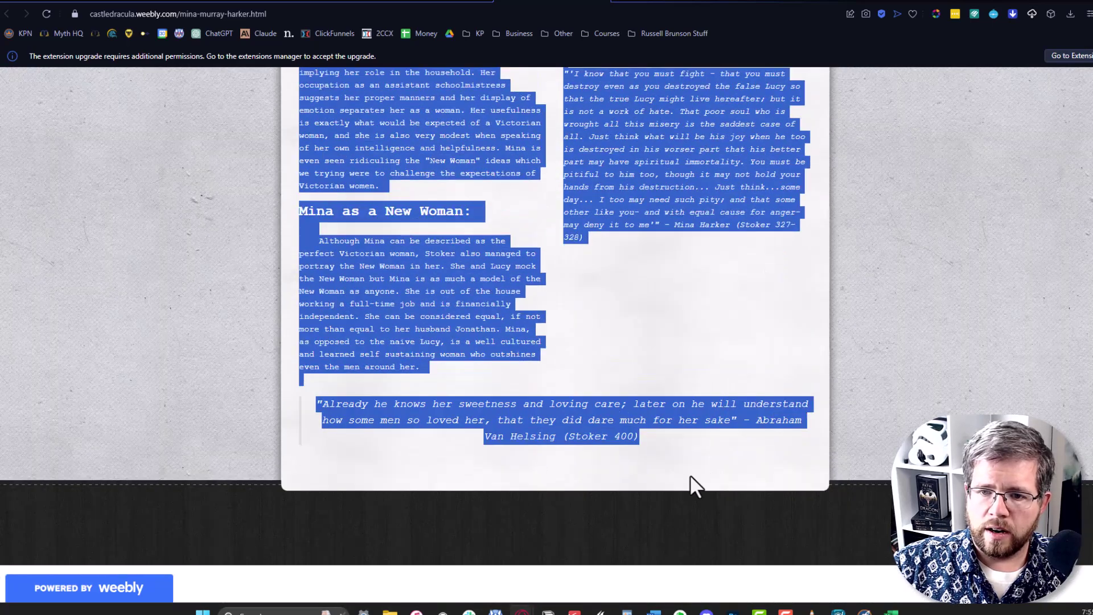
left_click(66, 2)
scroll(498, 480, "down", 5)
left_click(415, 395)
key("Return")
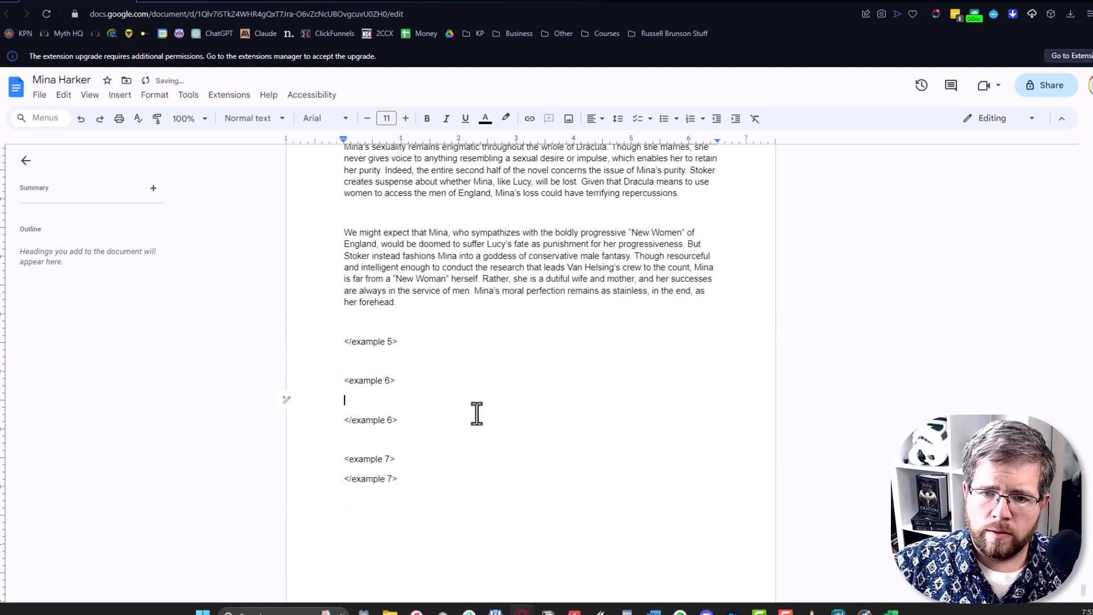
key("ctrl+v")
Copy Shmoop's full Mina Murray Harker analysis, through the end of its Angel or Demon section, into the example 7 block.
left_click(548, 2)
left_click(604, 2)
left_click(545, 4)
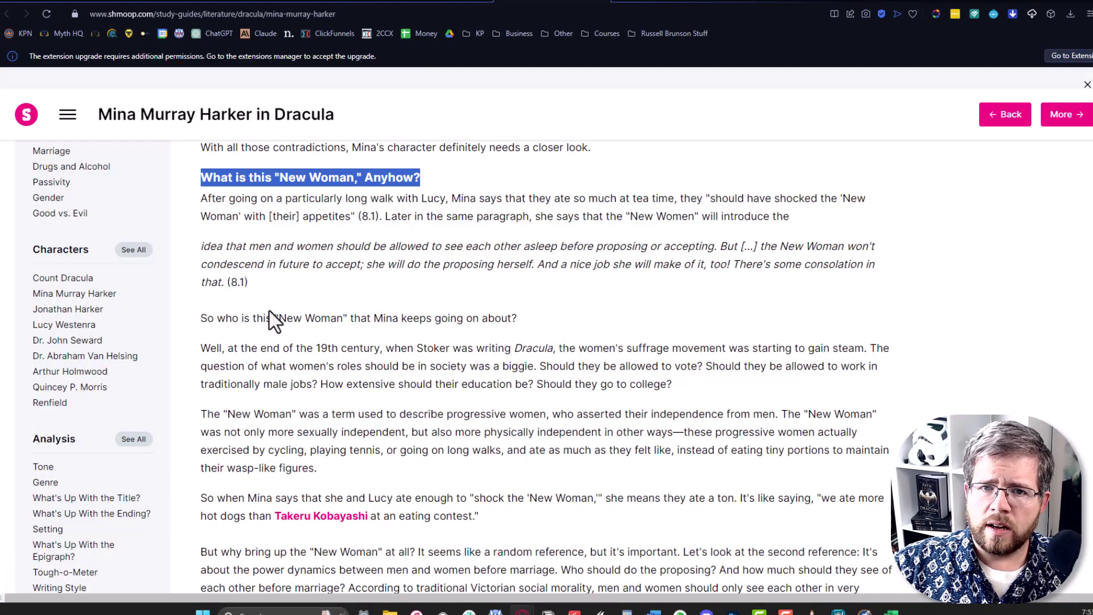
scroll(256, 393, "up", 10)
scroll(257, 395, "down", 5)
left_click_drag(207, 341, 673, 259)
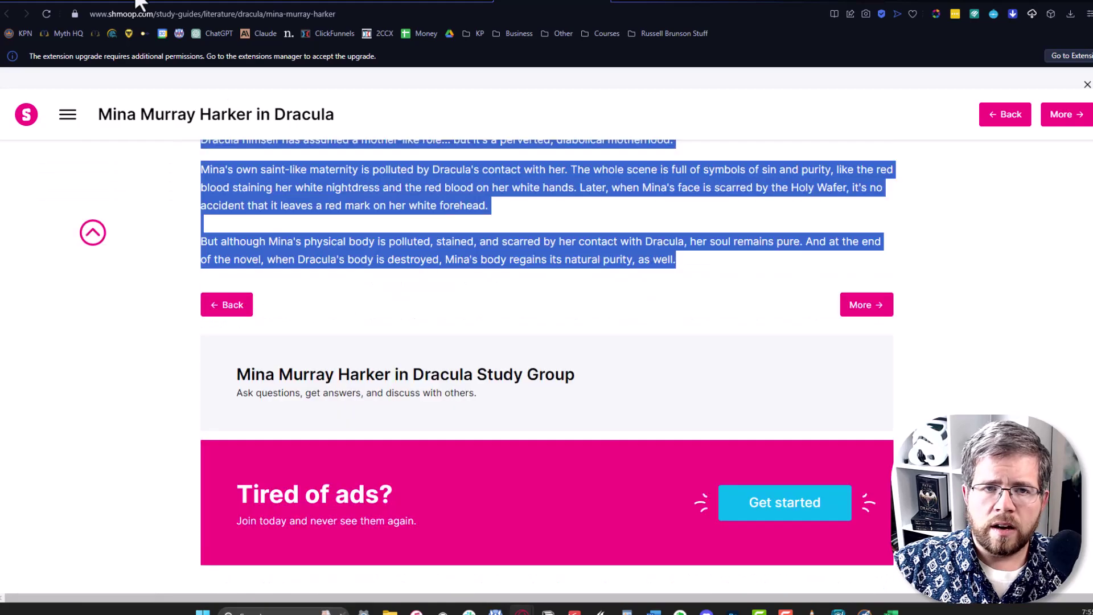
left_click(86, 3)
left_click(428, 434)
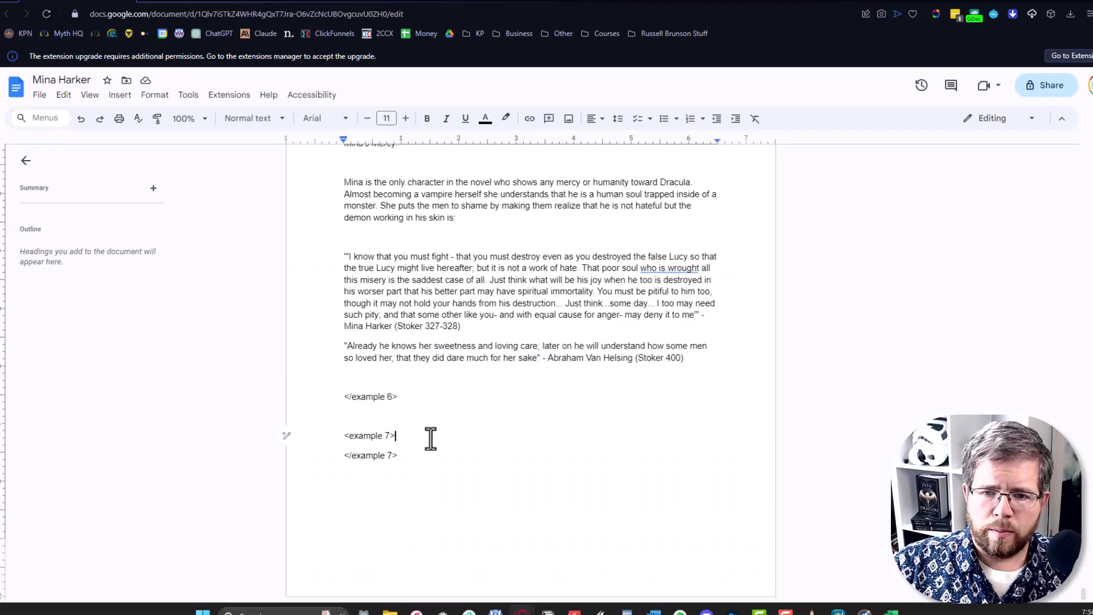
key("Return")
key("ctrl+v")
Review the assembled prompt's instructions, style and keywords sections at the document's start, briefly selecting the entire document.
scroll(854, 546, "up", 10)
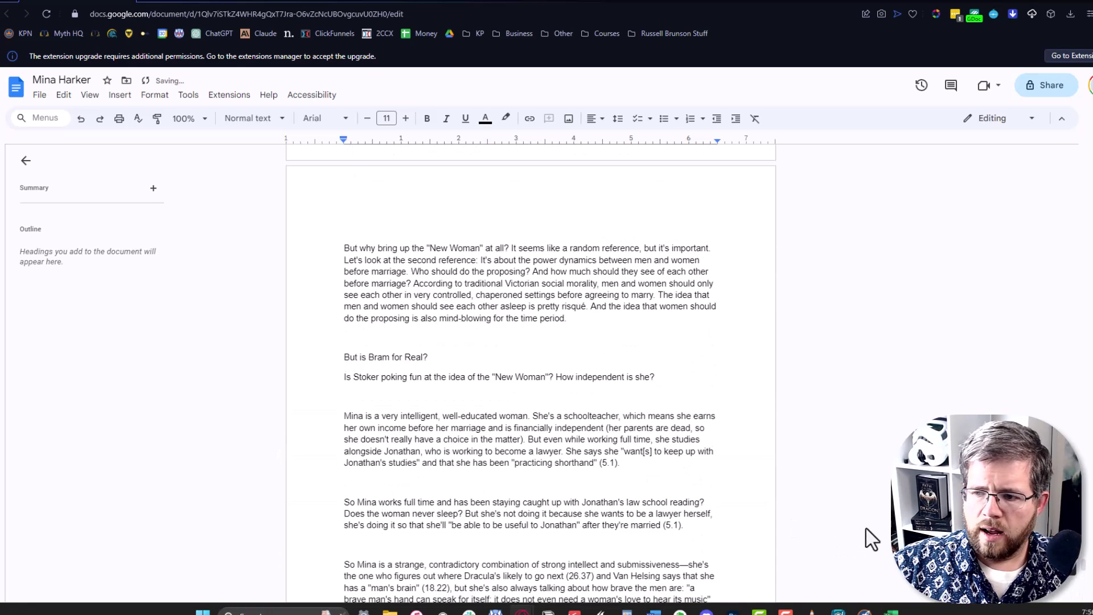
left_click_drag(1085, 578, 1078, 122)
left_click(369, 333)
scroll(403, 398, "down", 8)
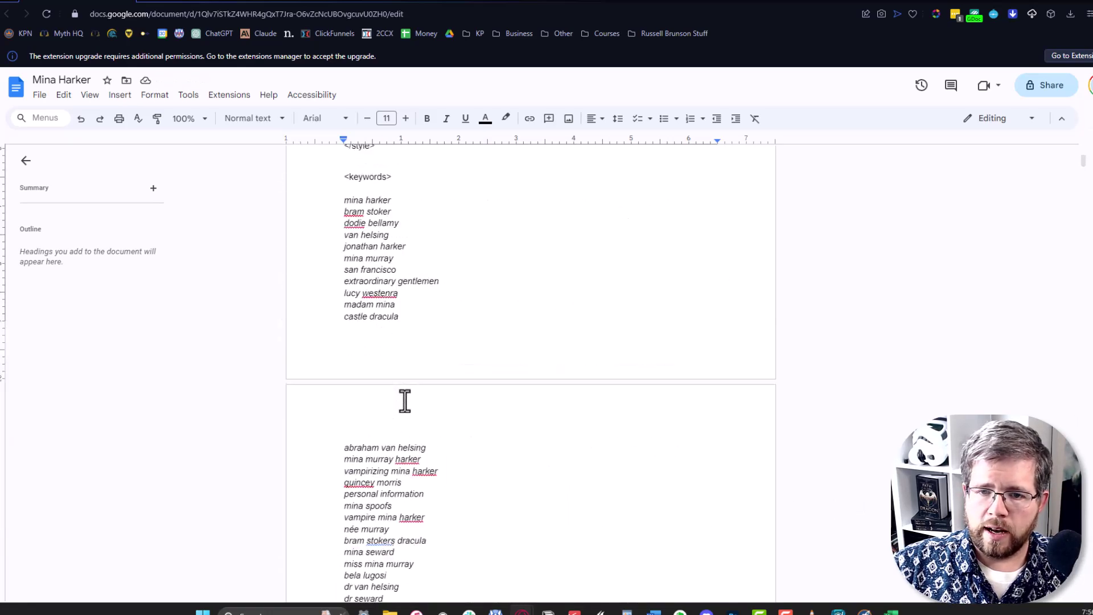
scroll(408, 390, "up", 7)
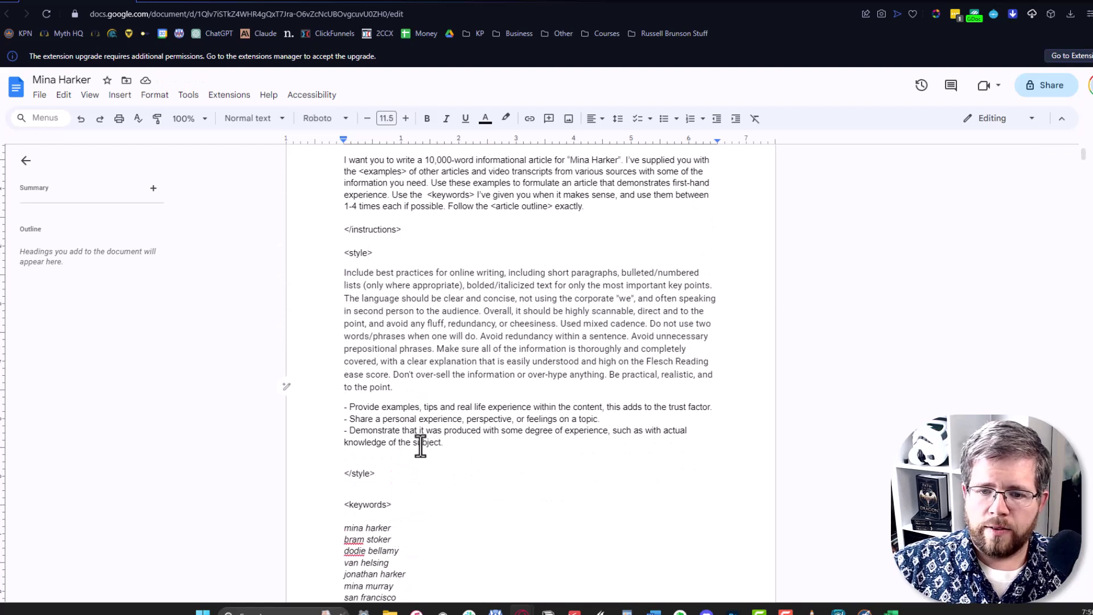
key("ctrl+a")
scroll(415, 308, "up", 2)
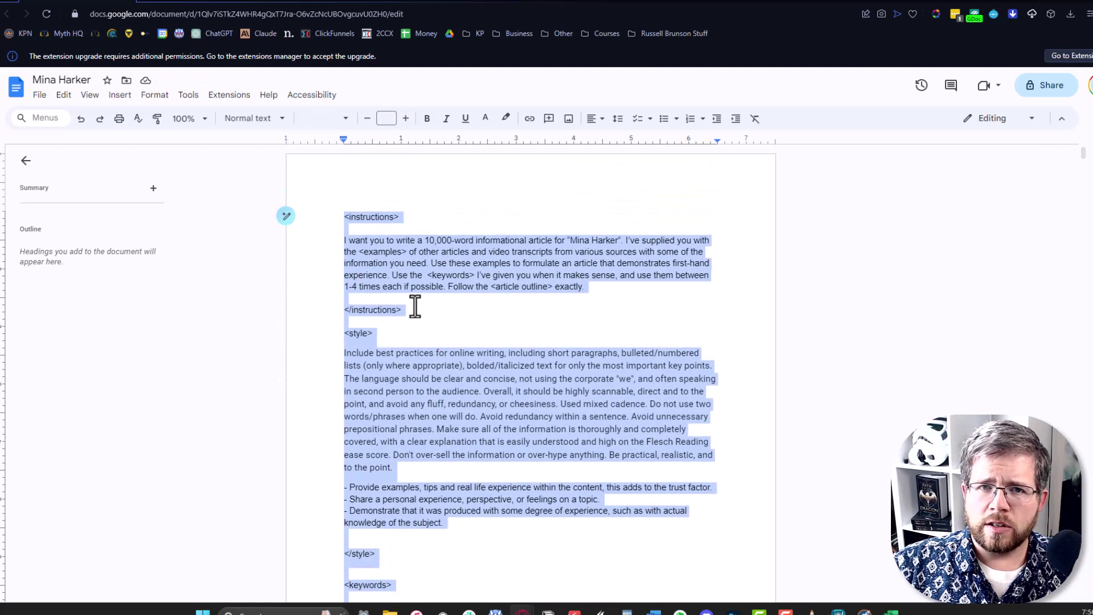
left_click(415, 307)
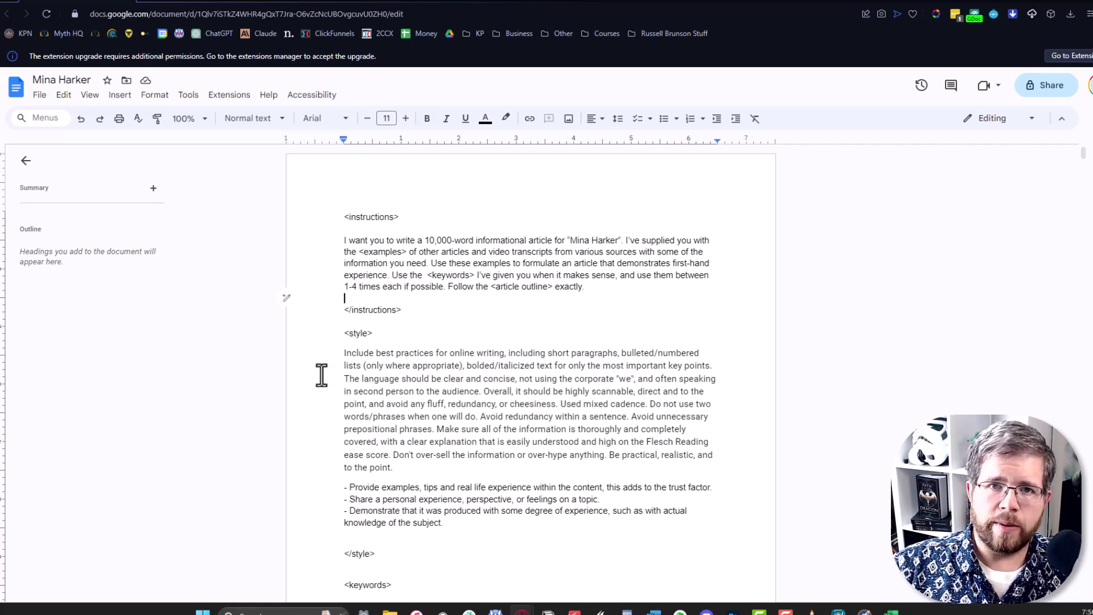
Switch to Claude and submit the copied Mina Harker prompt as a new chat.
key("ctrl+Tab")
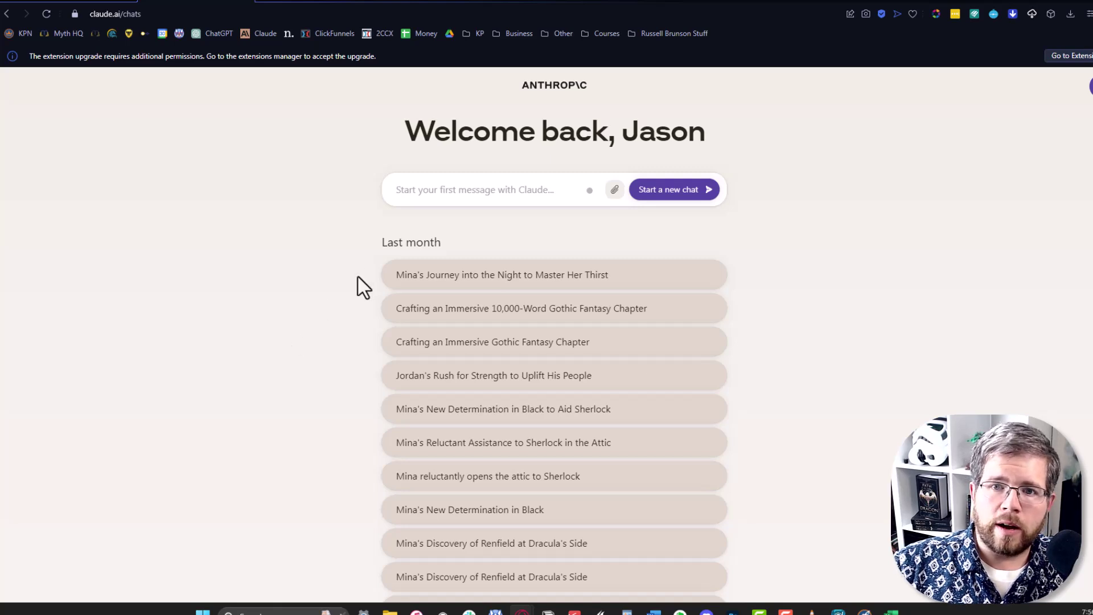
left_click(428, 191)
key("ctrl+v")
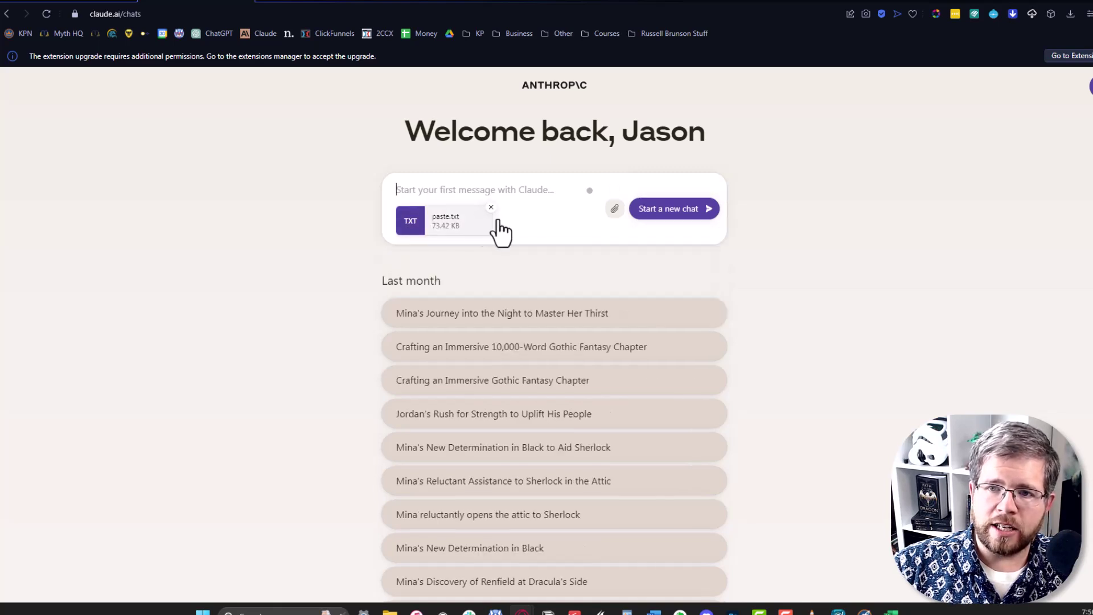
left_click(661, 215)
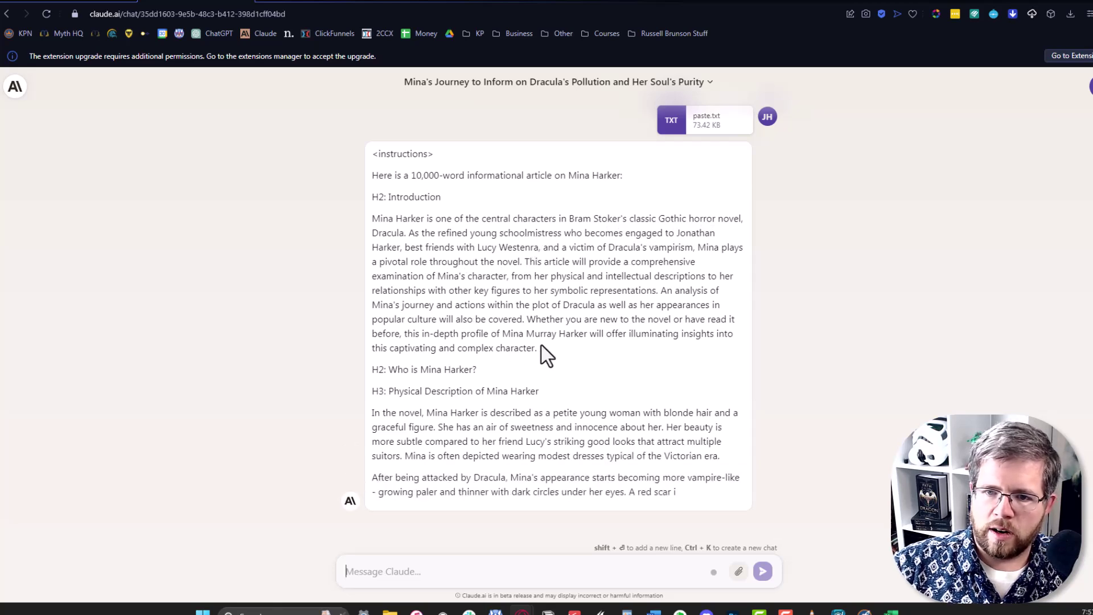
Examine the generated article's introduction paragraph, its "Who is Mina Harker?" heading and the "Physical Description of Mina Harker" subheading.
left_click_drag(539, 347, 370, 217)
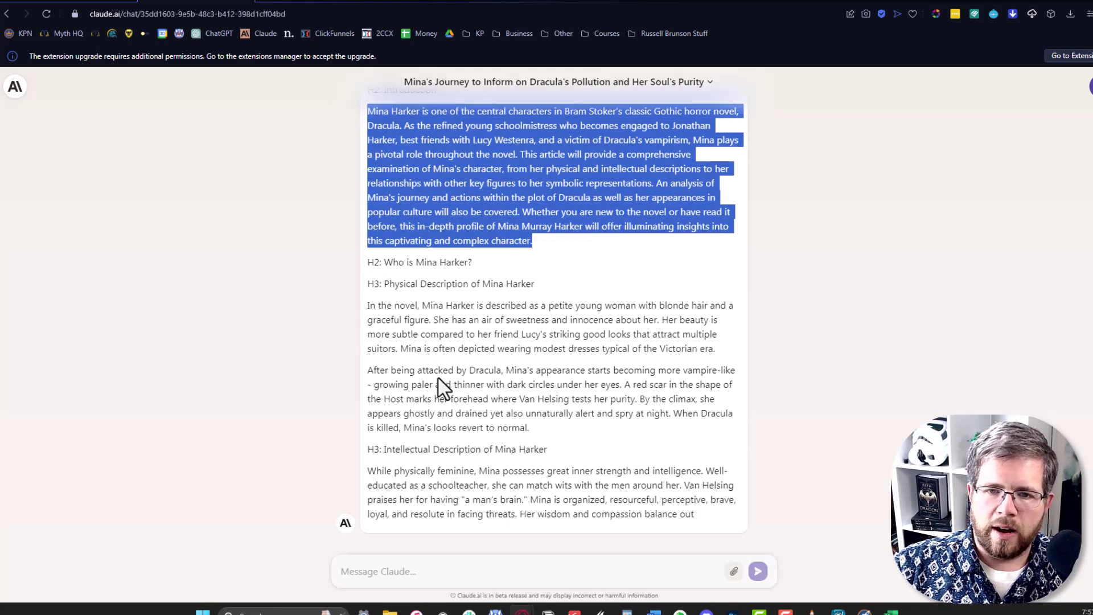
scroll(456, 263, "up", 2)
left_click_drag(367, 308, 483, 309)
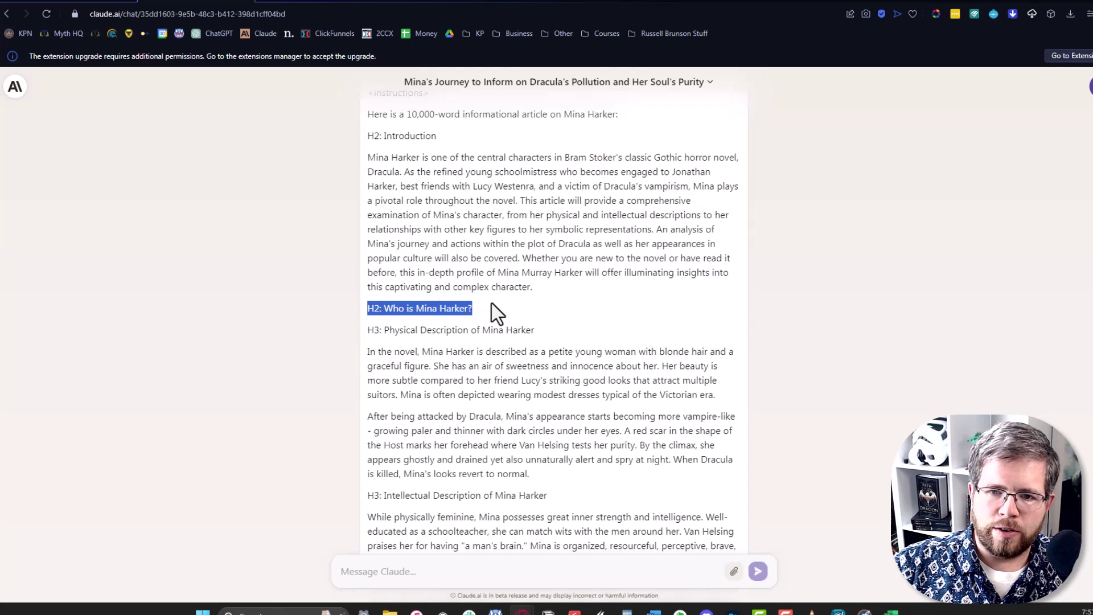
left_click(478, 311)
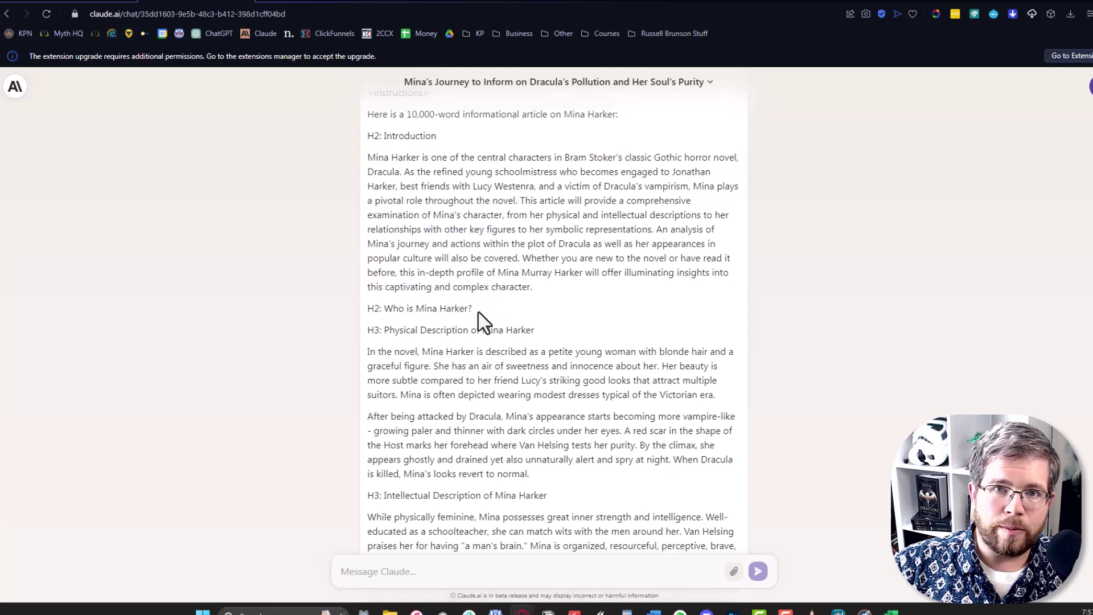
left_click_drag(367, 330, 537, 330)
left_click(527, 378)
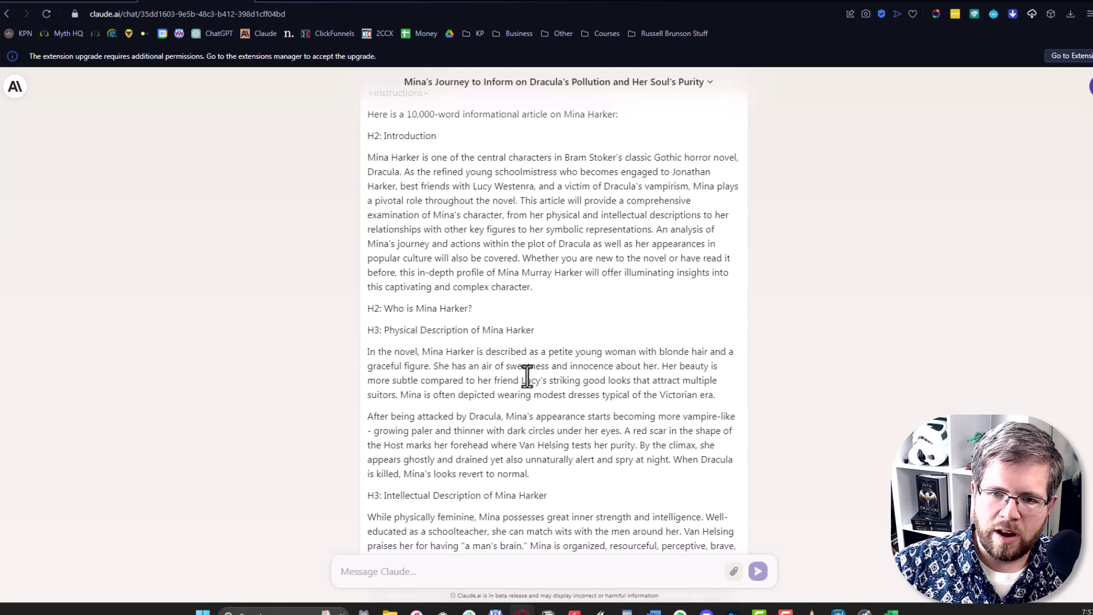
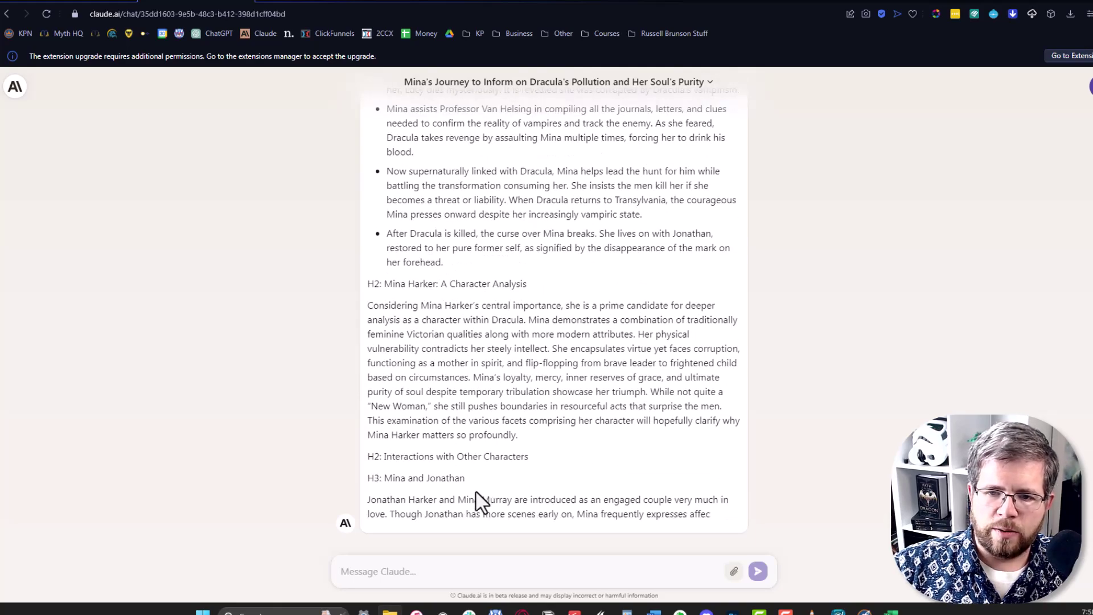
Review the full generated article for paragraph length, list formatting and how closely its sections follow the supplied outline.
scroll(477, 493, "up", 5)
scroll(476, 493, "up", 7)
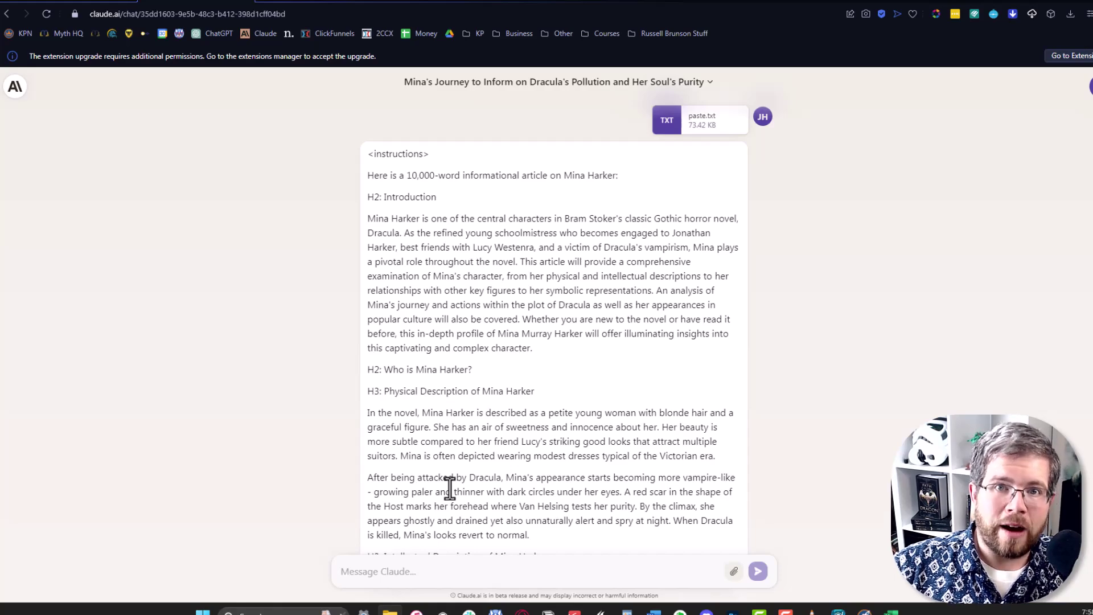
scroll(450, 496, "down", 20)
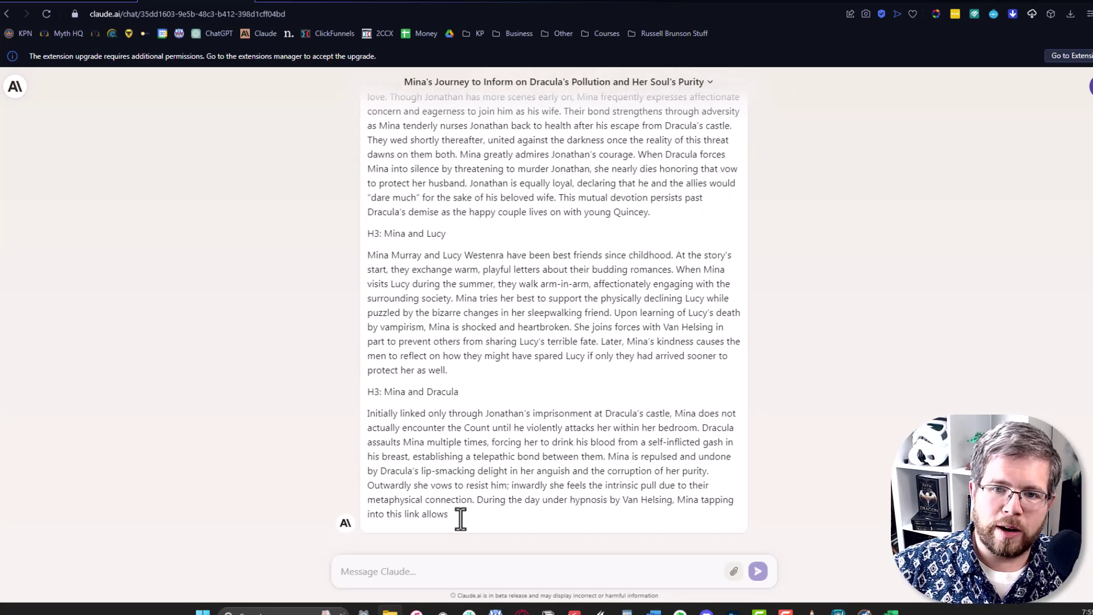
scroll(455, 473, "up", 20)
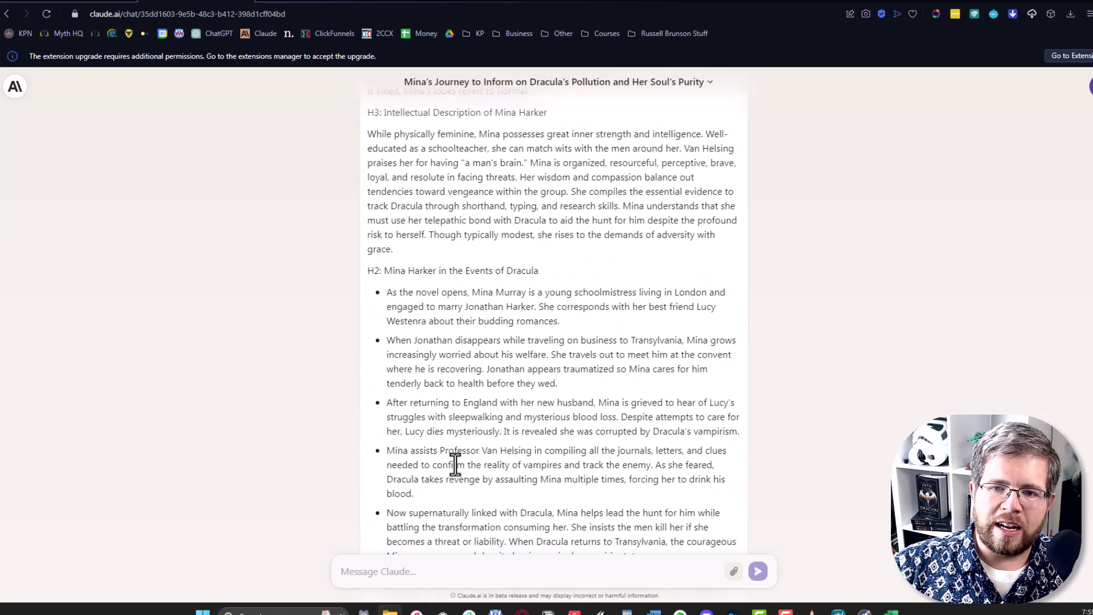
scroll(460, 472, "down", 20)
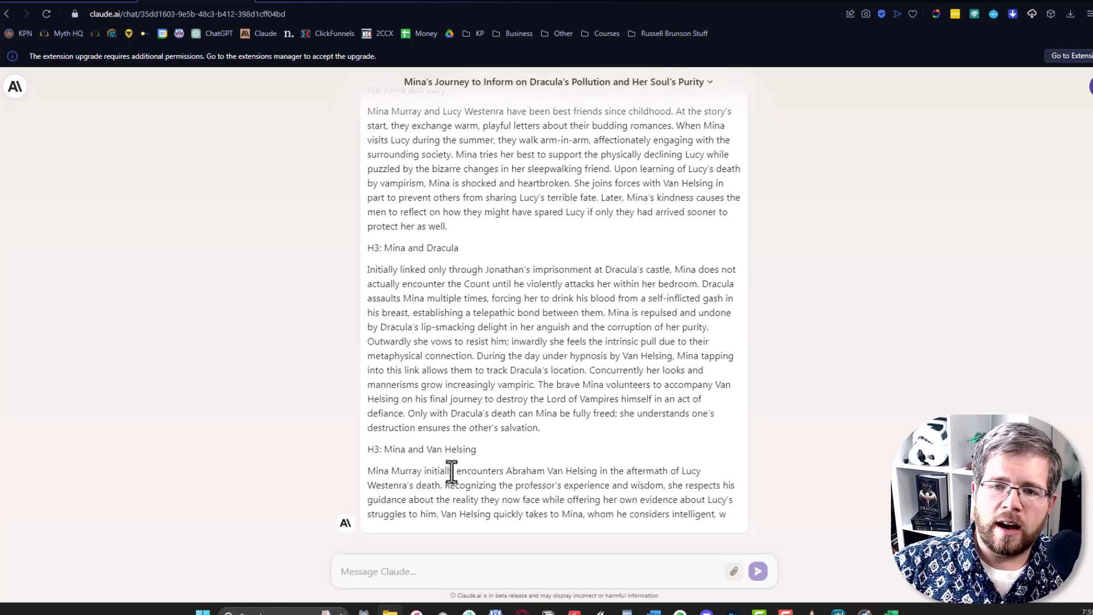
scroll(447, 464, "up", 7)
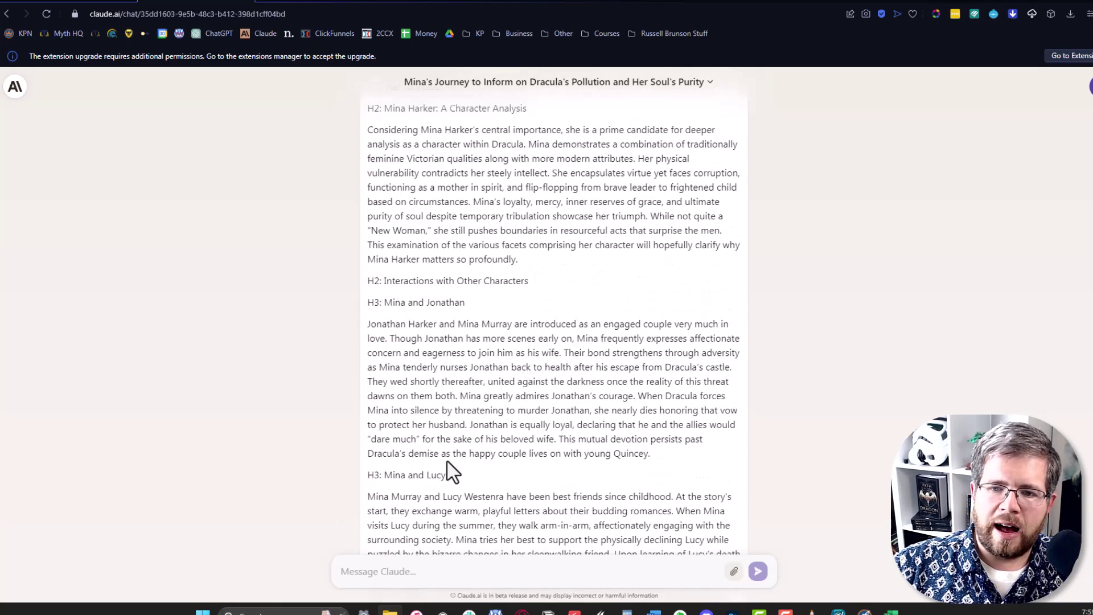
scroll(448, 464, "up", 5)
scroll(448, 462, "up", 10)
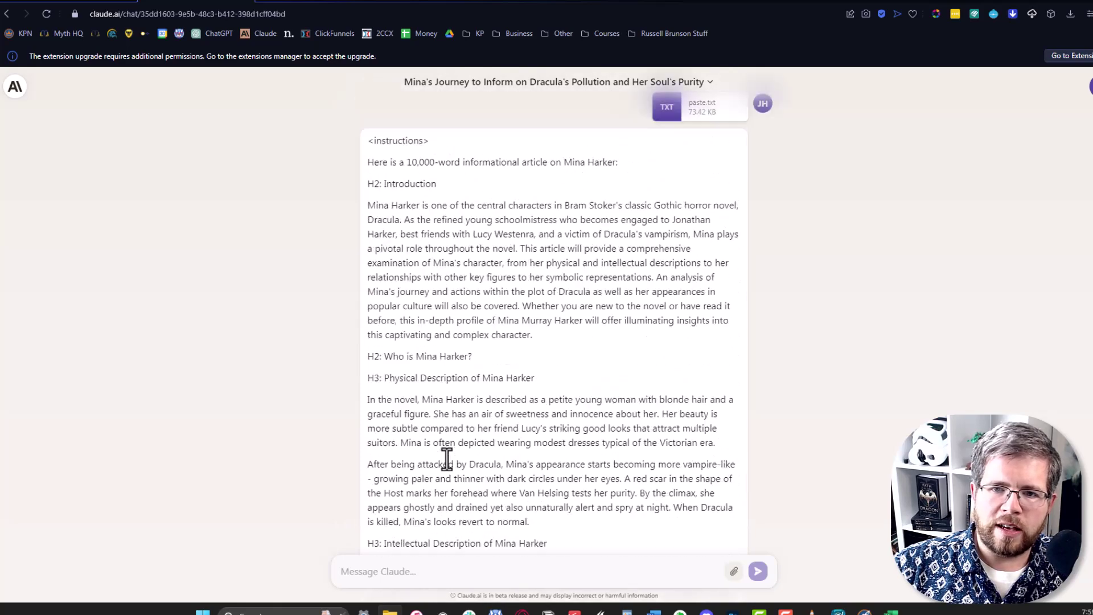
left_click_drag(561, 357, 370, 219)
left_click_drag(538, 348, 369, 219)
left_click(369, 220)
scroll(366, 390, "down", 20)
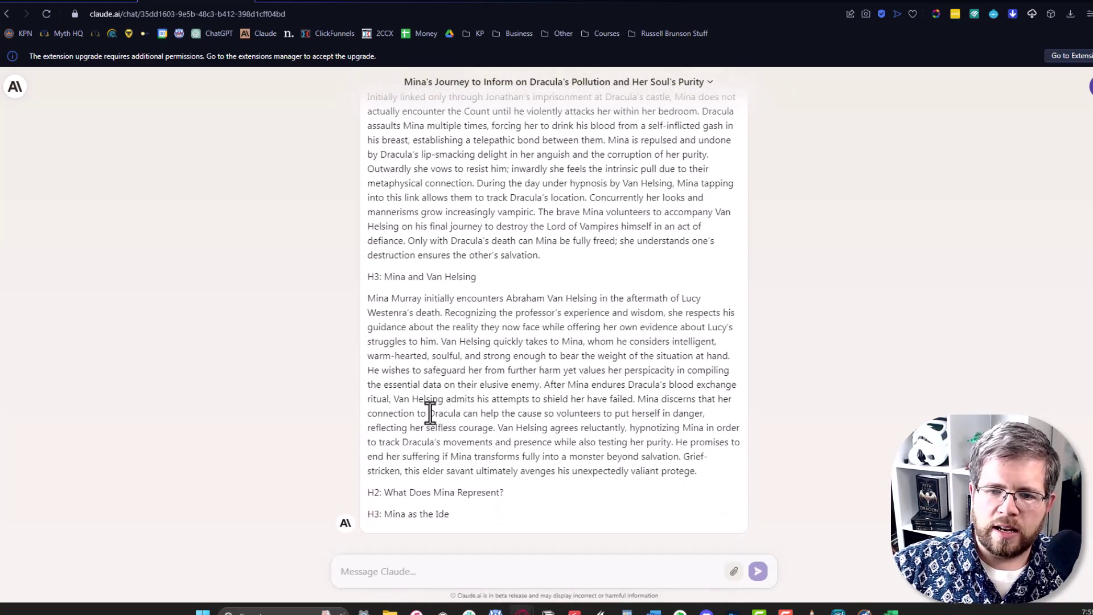
Insert "Use short paragraphs and other best practices for high-quality web articles." before the article outline sentence in the Google Docs prompt's instructions.
left_click(73, 3)
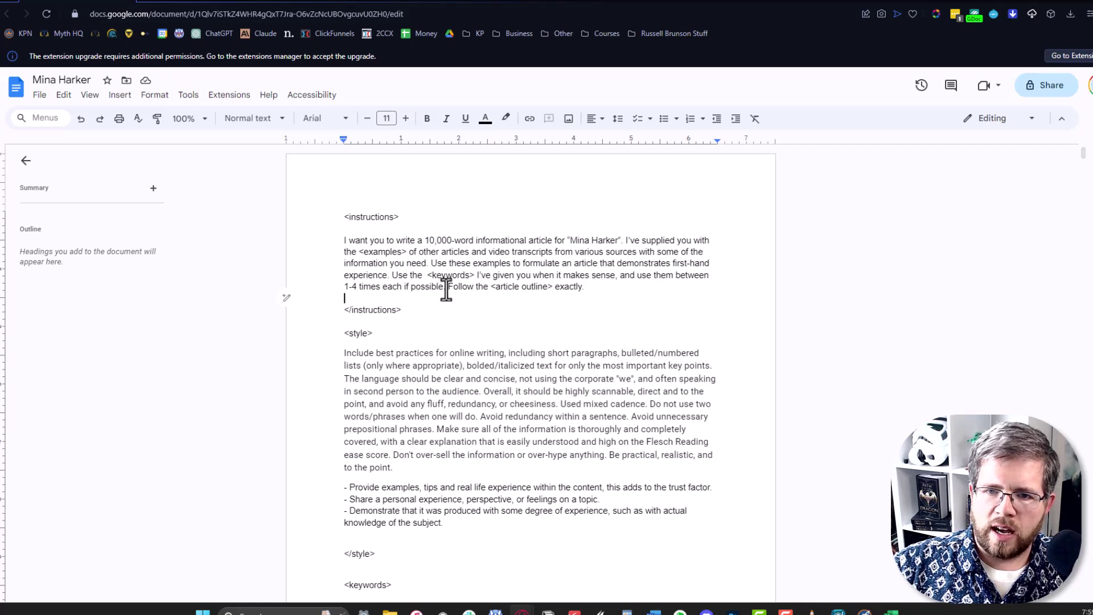
type("Use short parag")
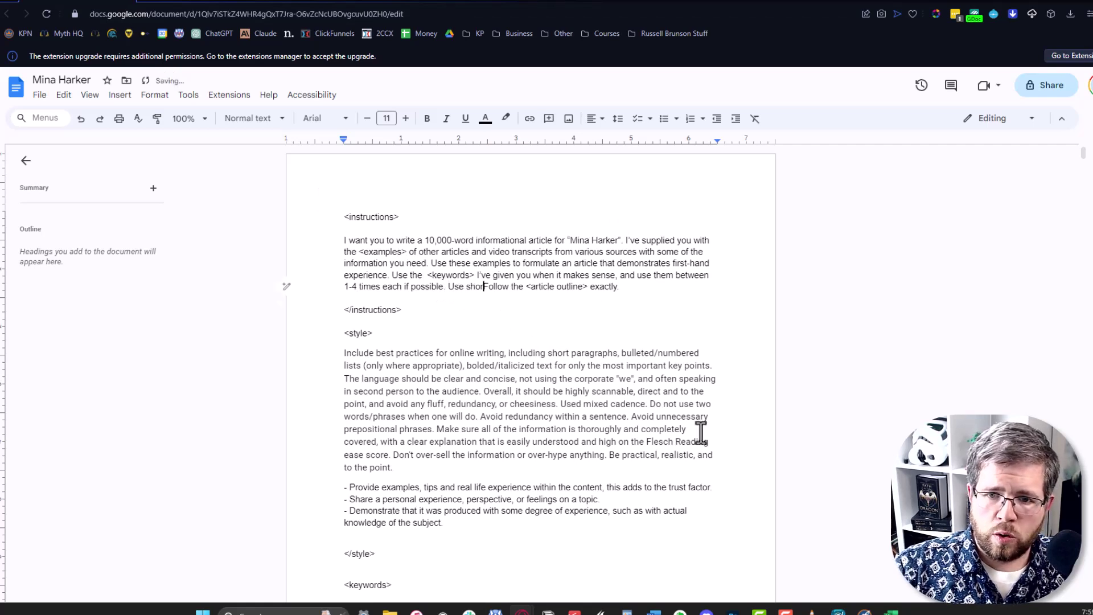
type("raphs and other be")
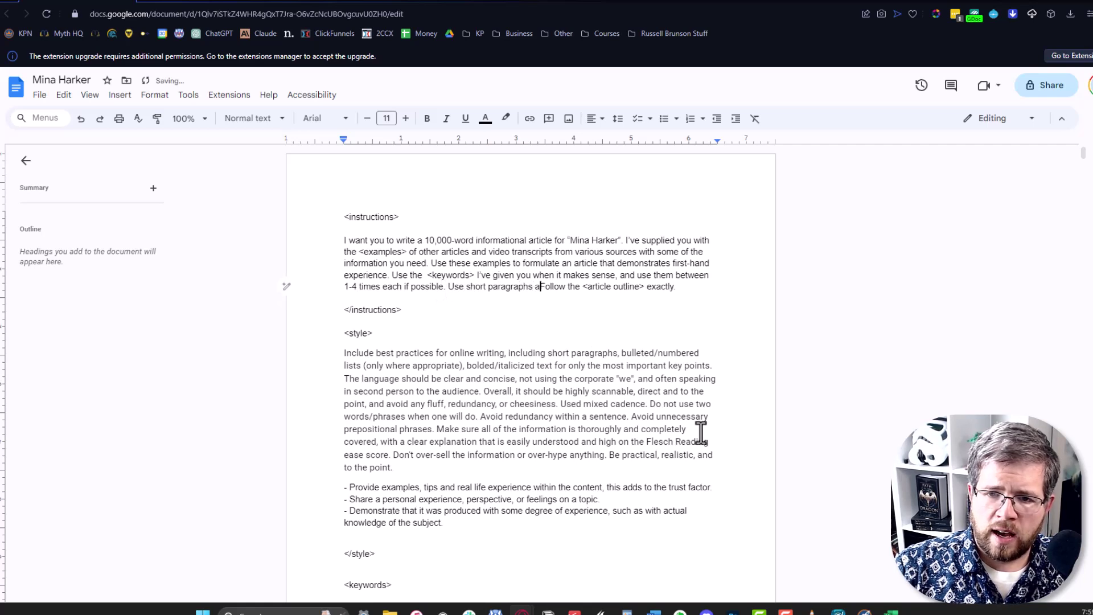
type("st practices")
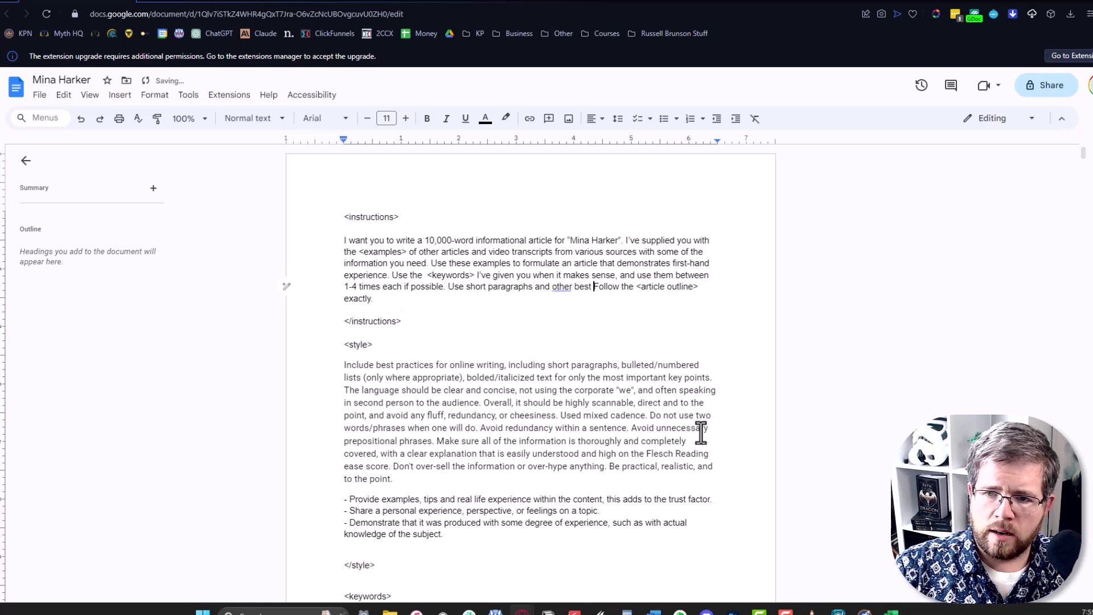
type(" for high-quality web articles.")
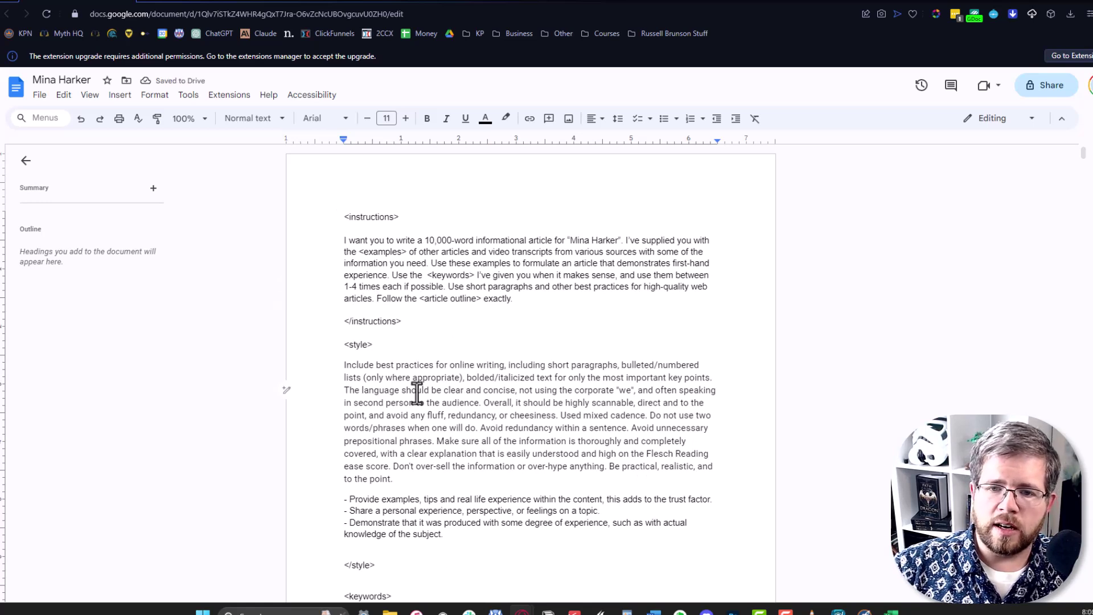
Copy the entire revised prompt and submit it in a new Claude chat.
key("ctrl+a")
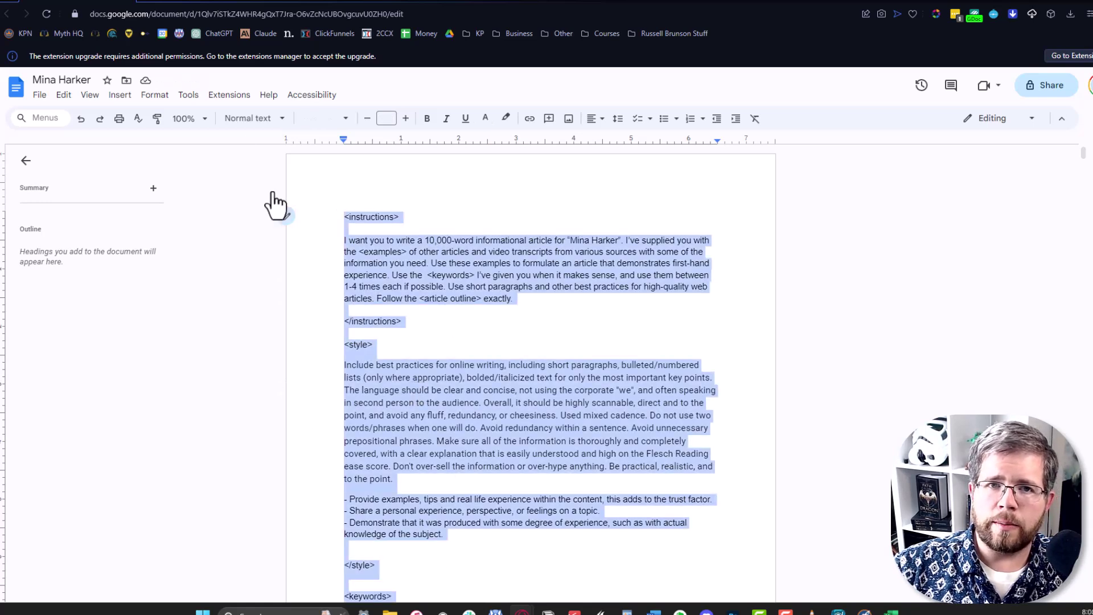
left_click(174, 2)
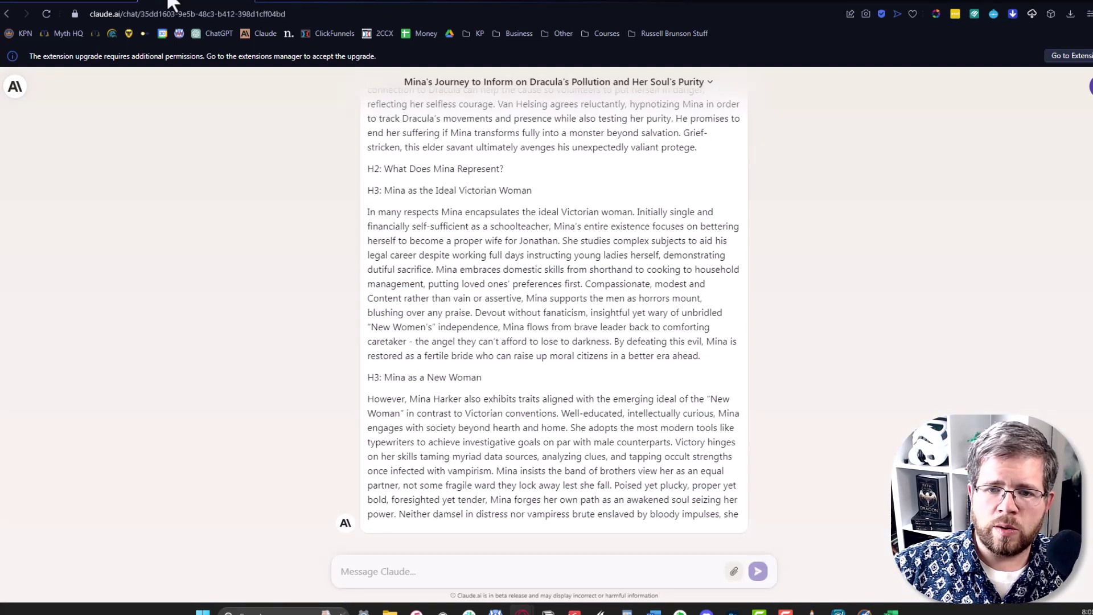
left_click(16, 89)
left_click(447, 274)
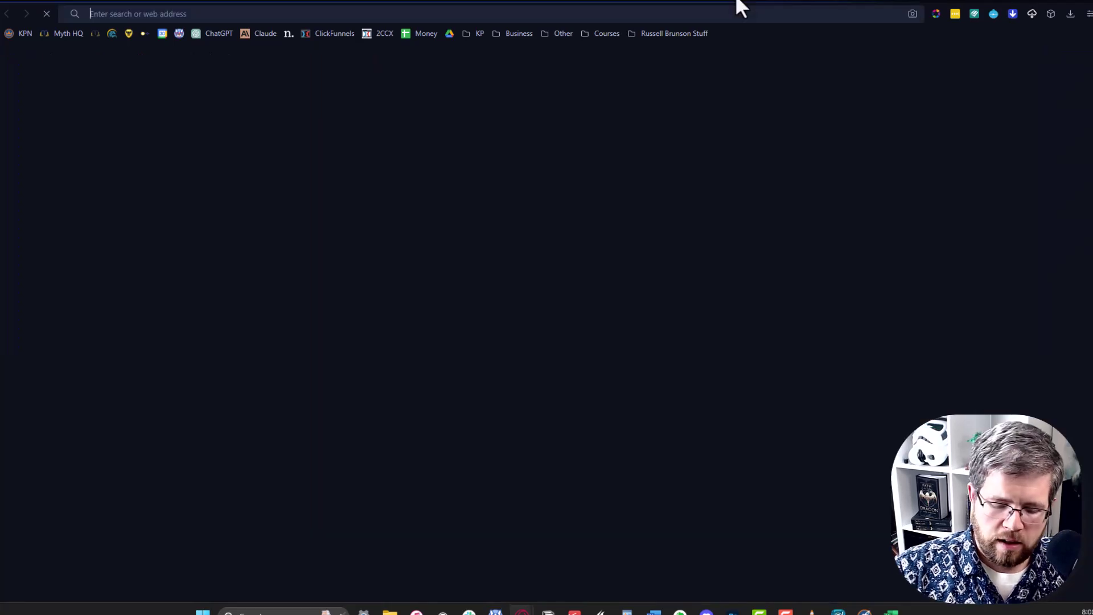
Go to poe.com in a new browser tab and open the "Infiltration Plan" chat with Claude-2-100k.
left_click(736, 5)
type("poe.com")
key("Return")
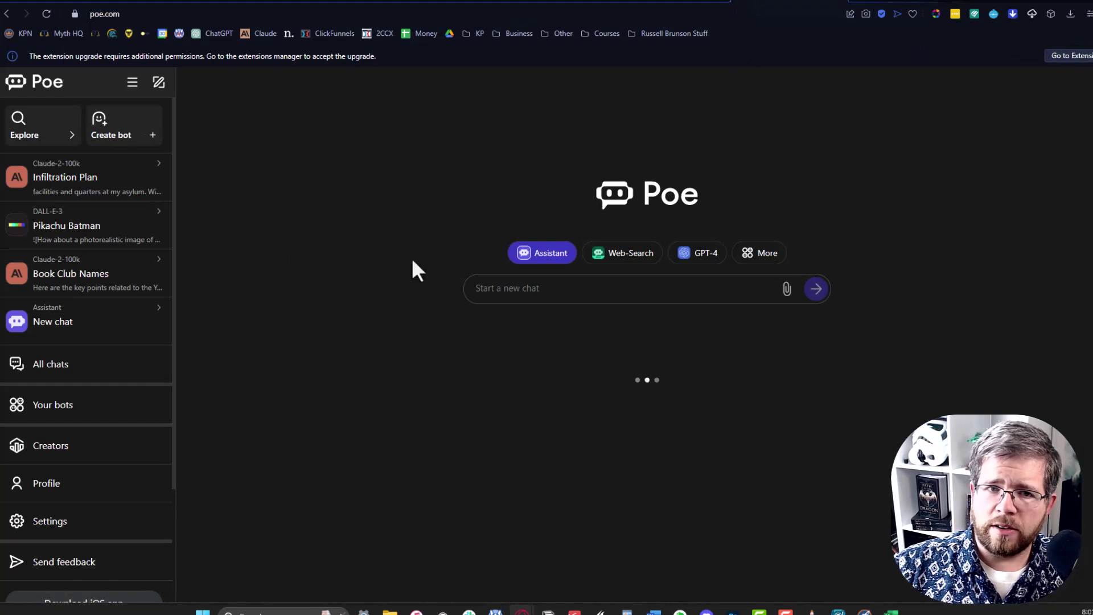
left_click(105, 199)
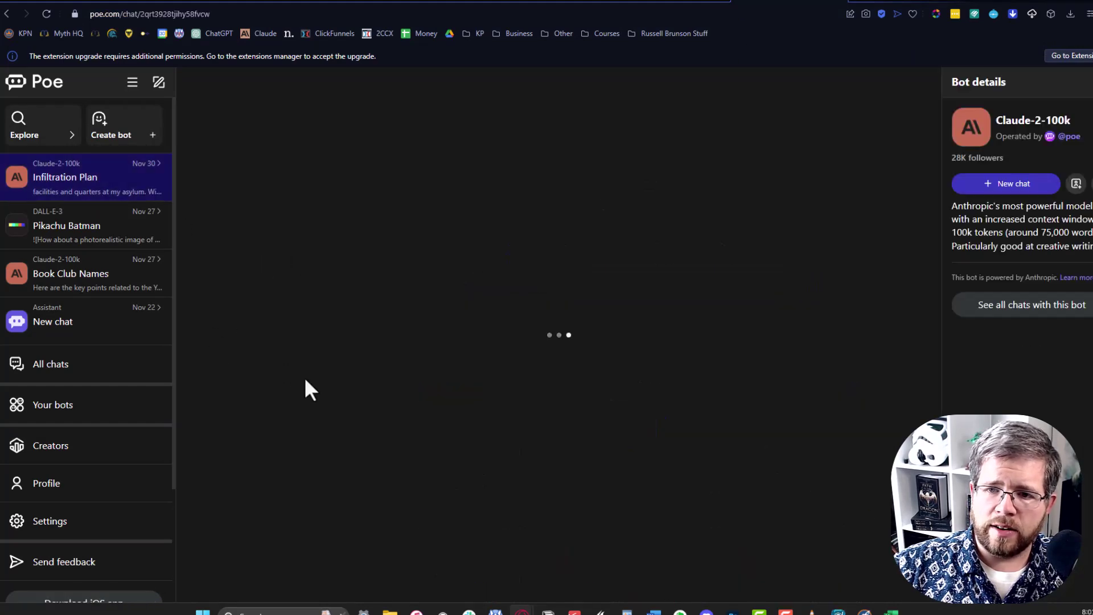
Clear the Claude-2-100k chat's context and submit the revised Mina Harker prompt there.
left_click(378, 579)
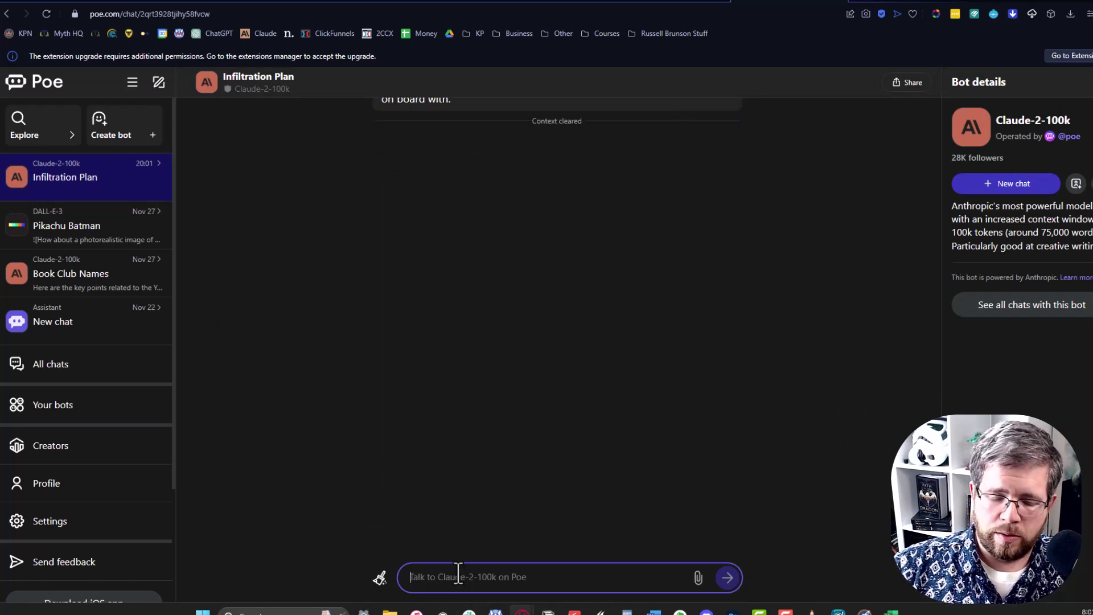
key("ctrl+v")
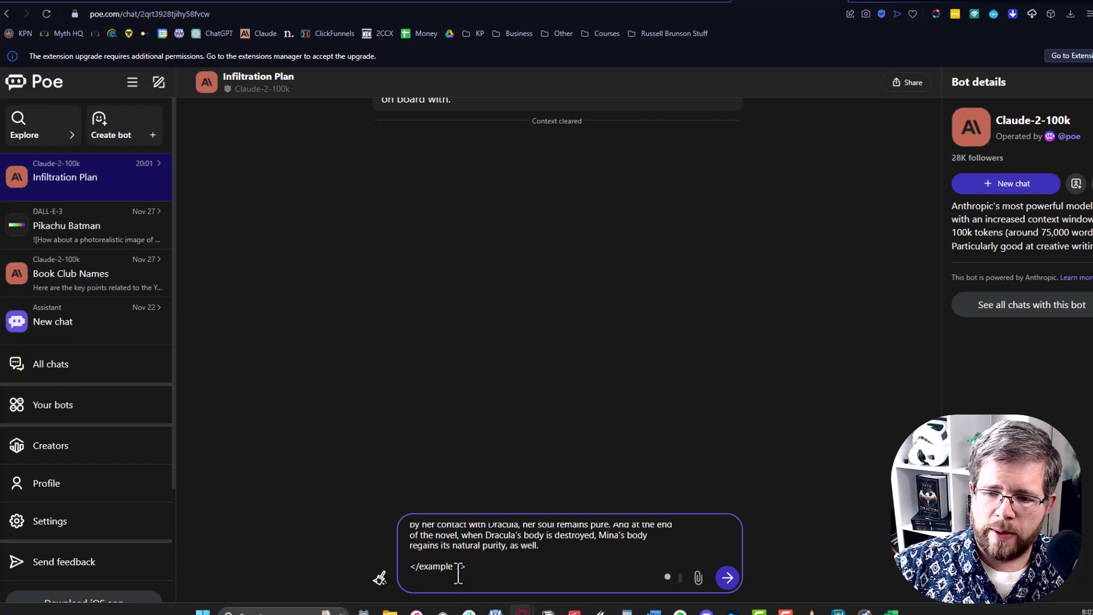
key("Return")
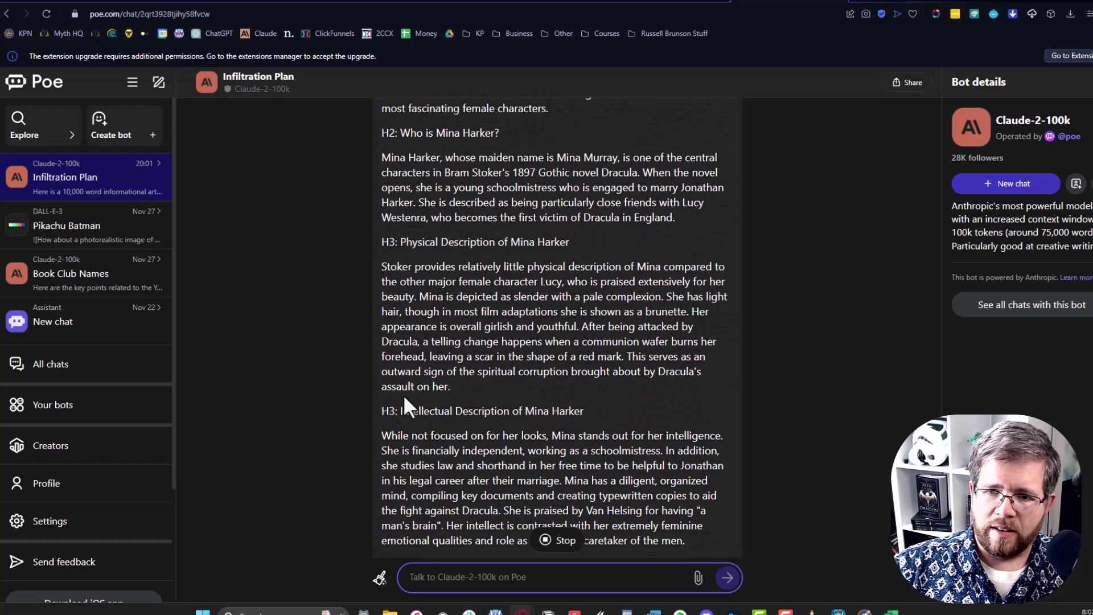
Return to Claude and review the paragraph length and subheadings of the article generated from the revised prompt.
left_click(86, 3)
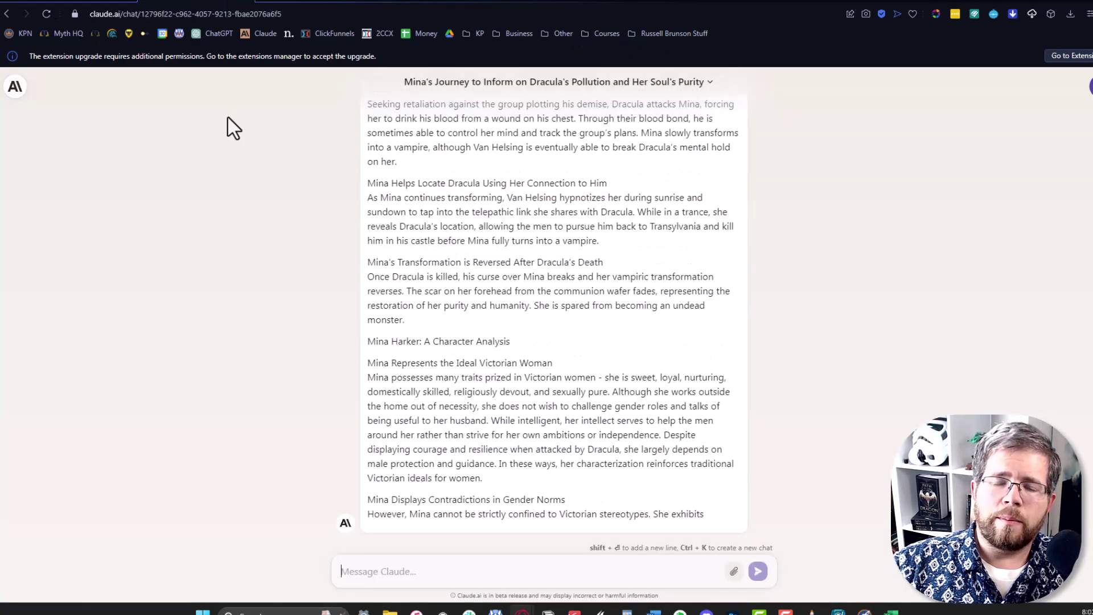
scroll(480, 313, "up", 8)
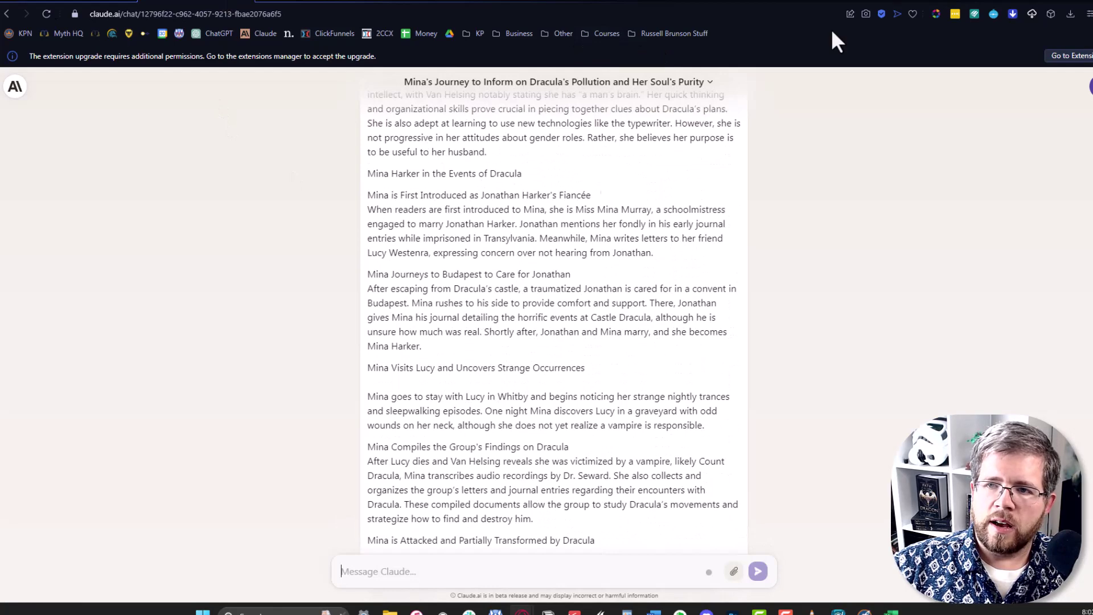
Open the MythBank site in a new browser tab and go to its Helen of Troy article.
left_click(856, 2)
left_click(94, 33)
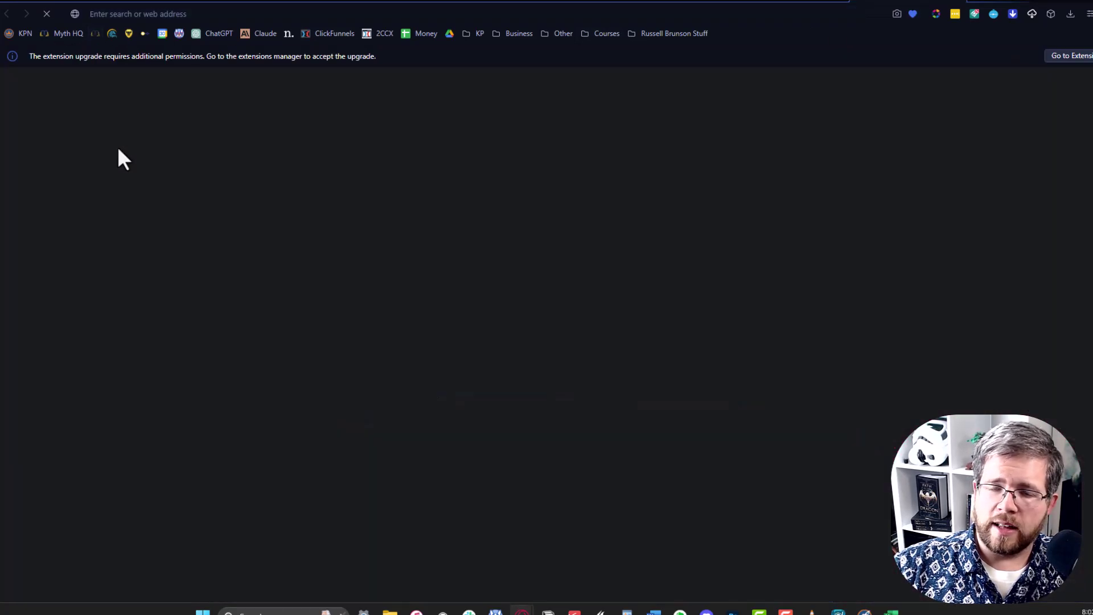
left_click(213, 276)
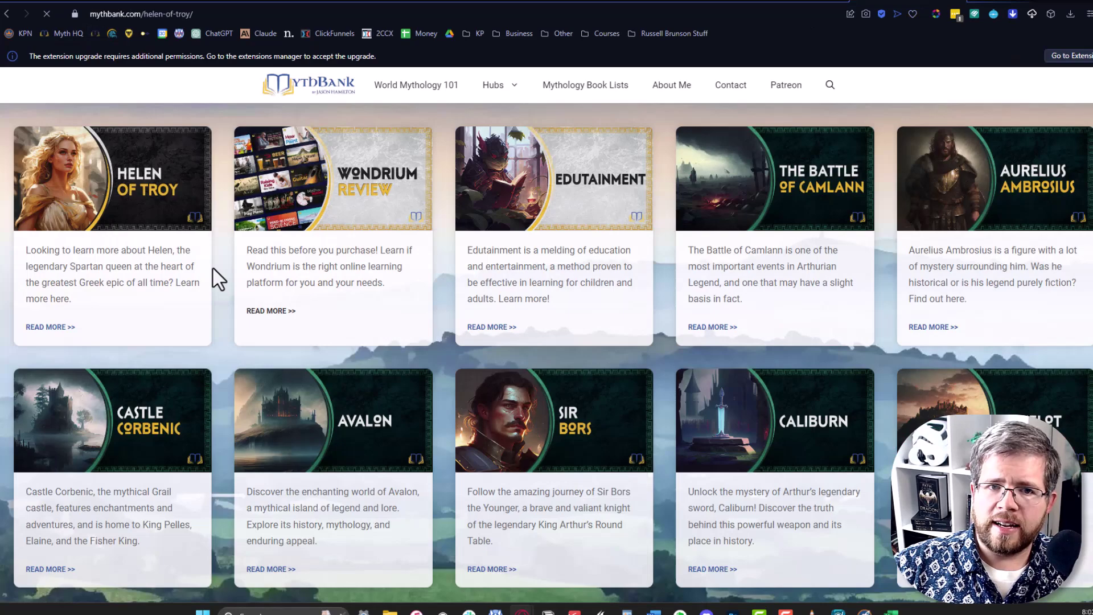
Examine the Helen of Troy article's web formatting: table of contents, headings and subheadings, paragraph length and bulleted lists.
scroll(269, 329, "up", 3)
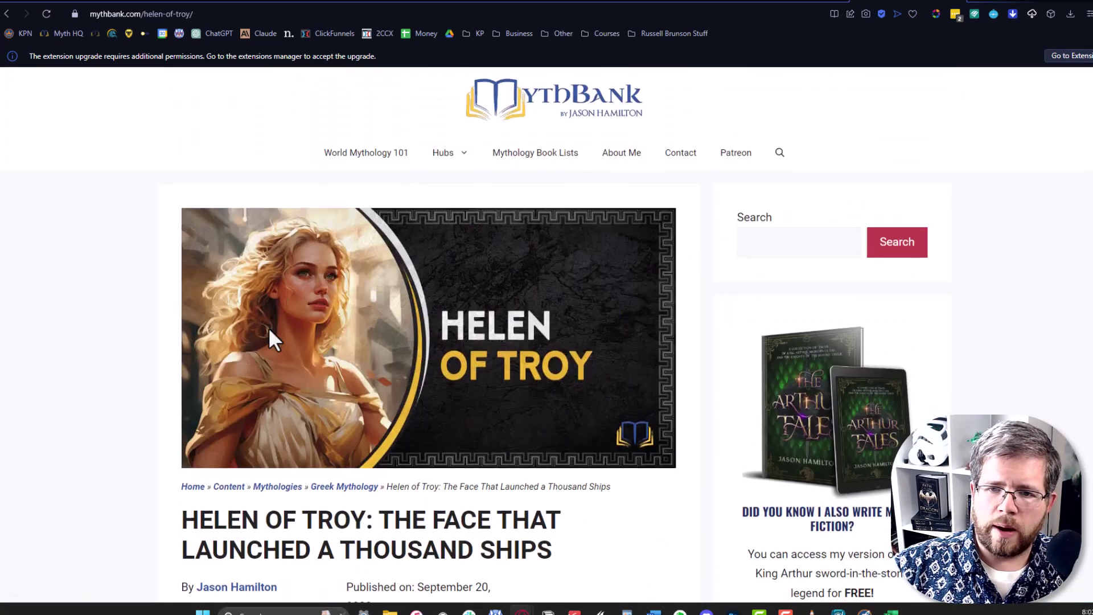
scroll(225, 334, "down", 8)
scroll(224, 333, "down", 15)
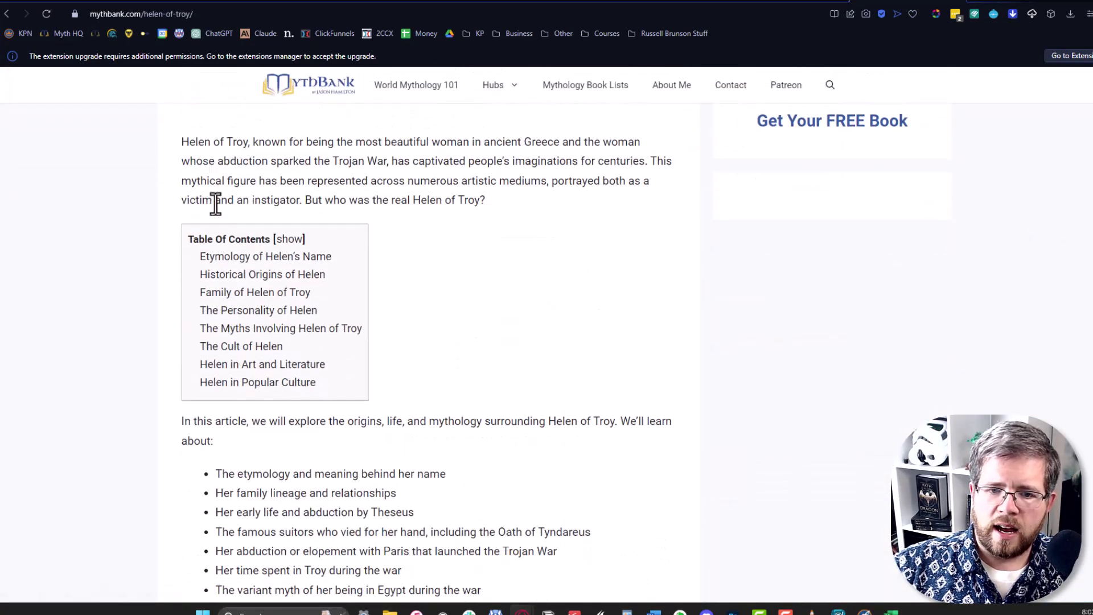
scroll(243, 181, "down", 15)
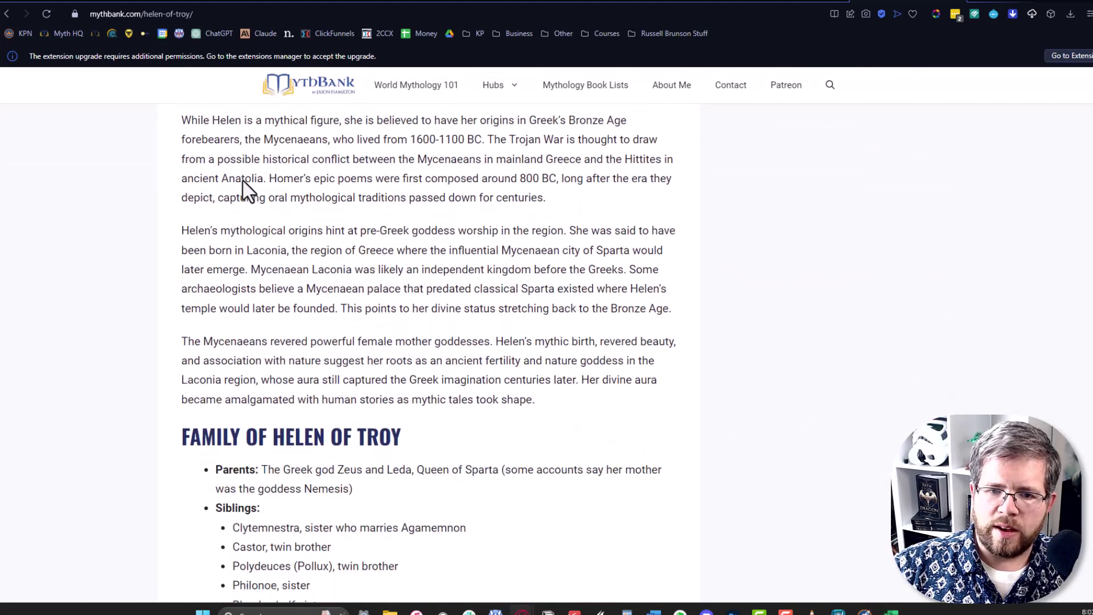
scroll(244, 181, "down", 10)
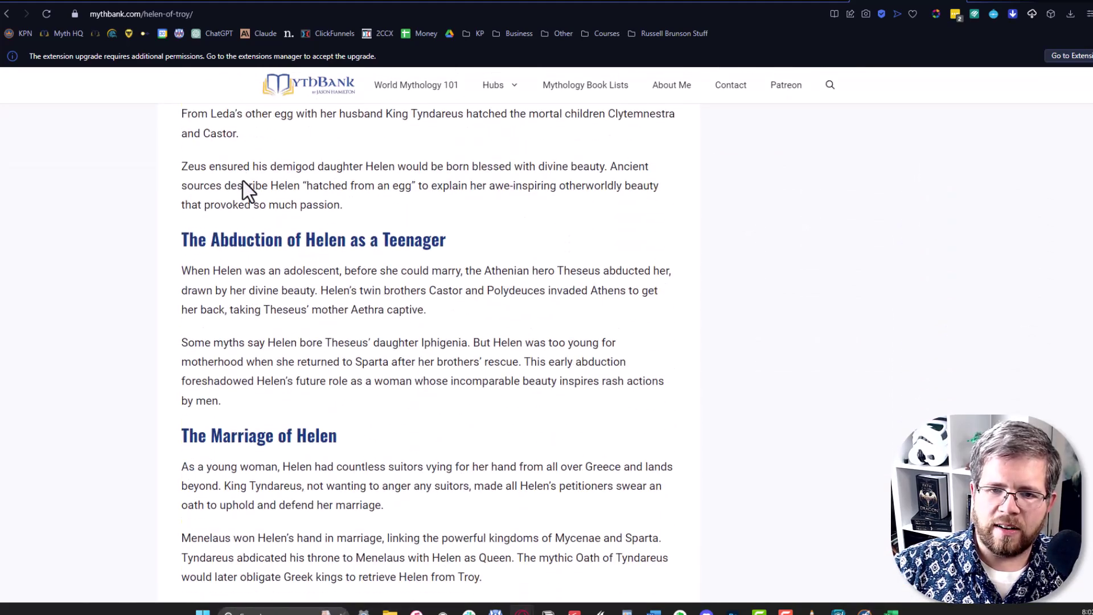
scroll(373, 234, "down", 6)
scroll(373, 237, "down", 8)
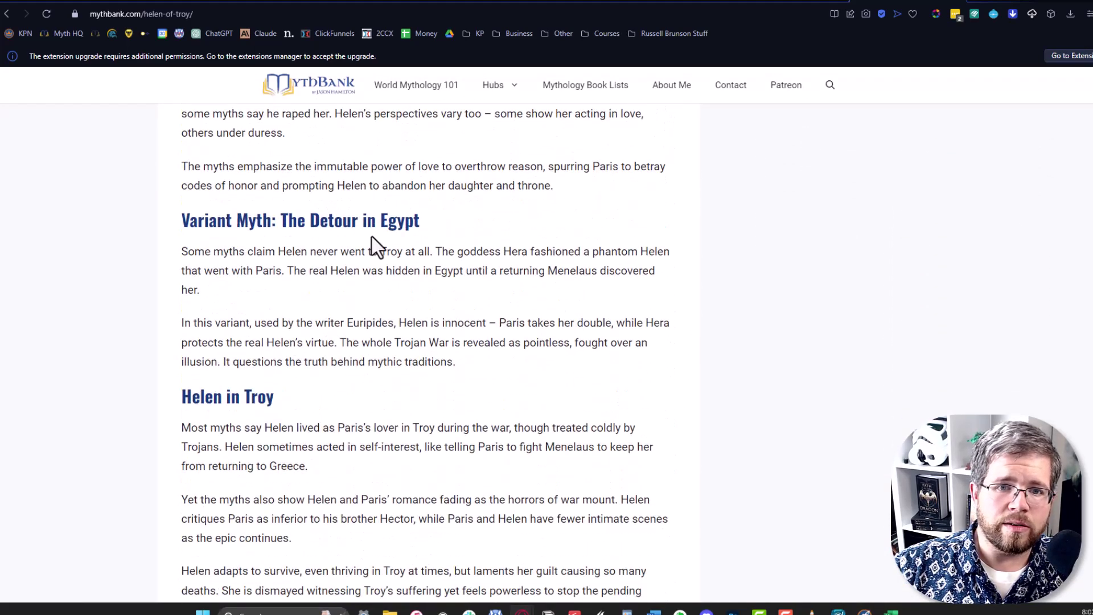
scroll(369, 238, "down", 13)
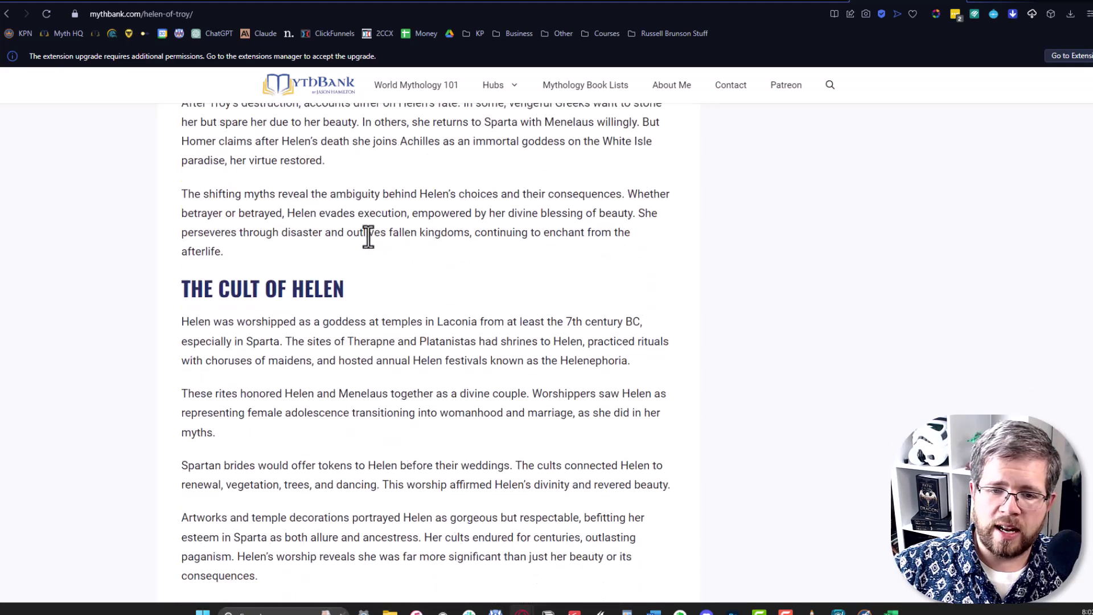
scroll(359, 233, "down", 7)
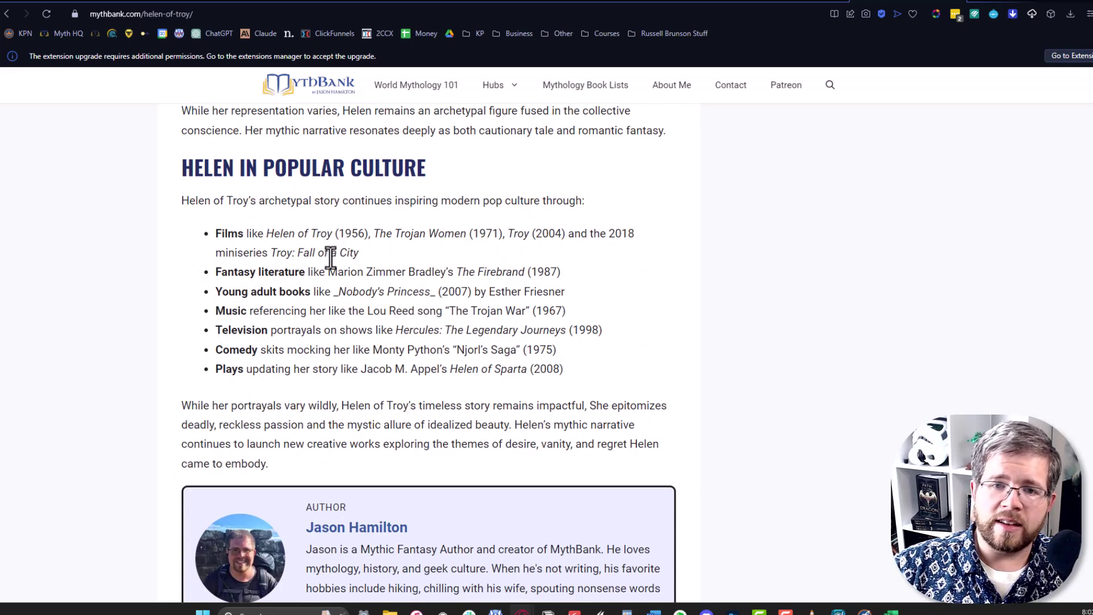
scroll(387, 421, "up", 6)
scroll(378, 412, "up", 20)
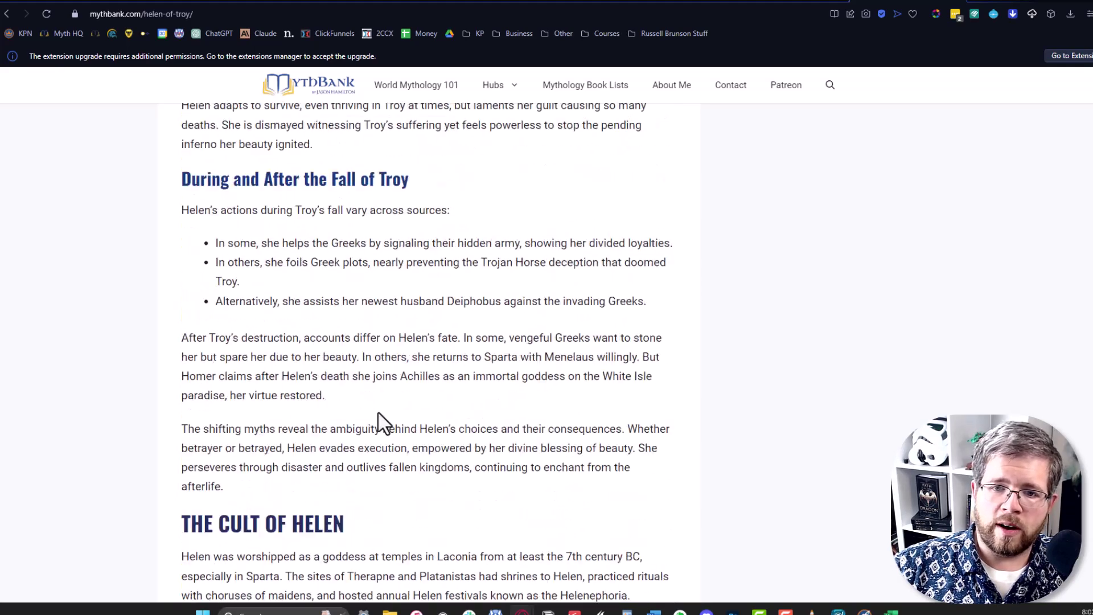
scroll(372, 410, "up", 7)
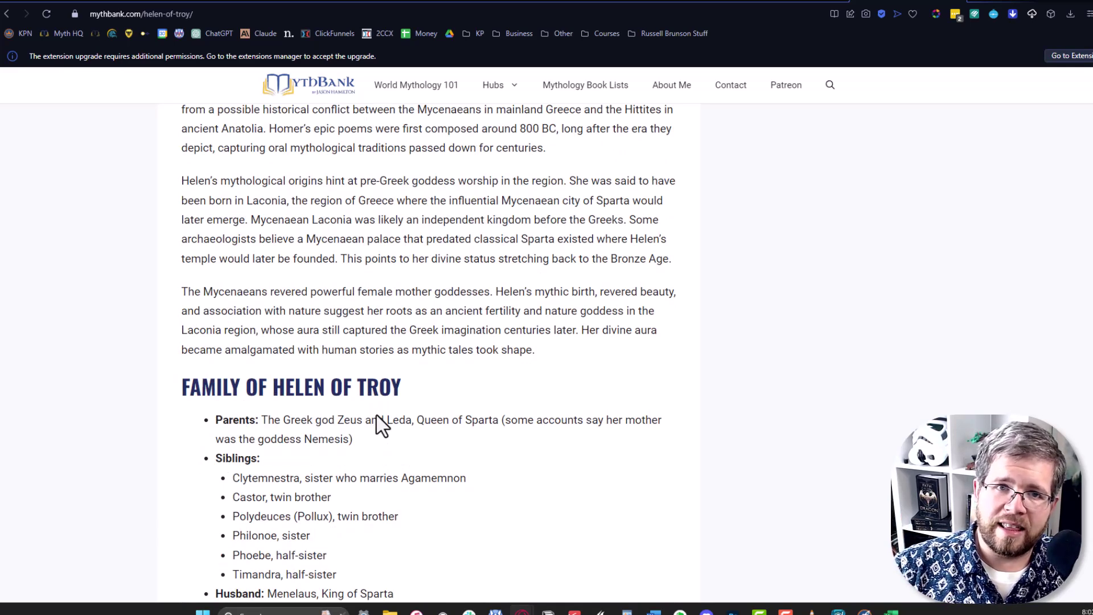
scroll(336, 380, "up", 18)
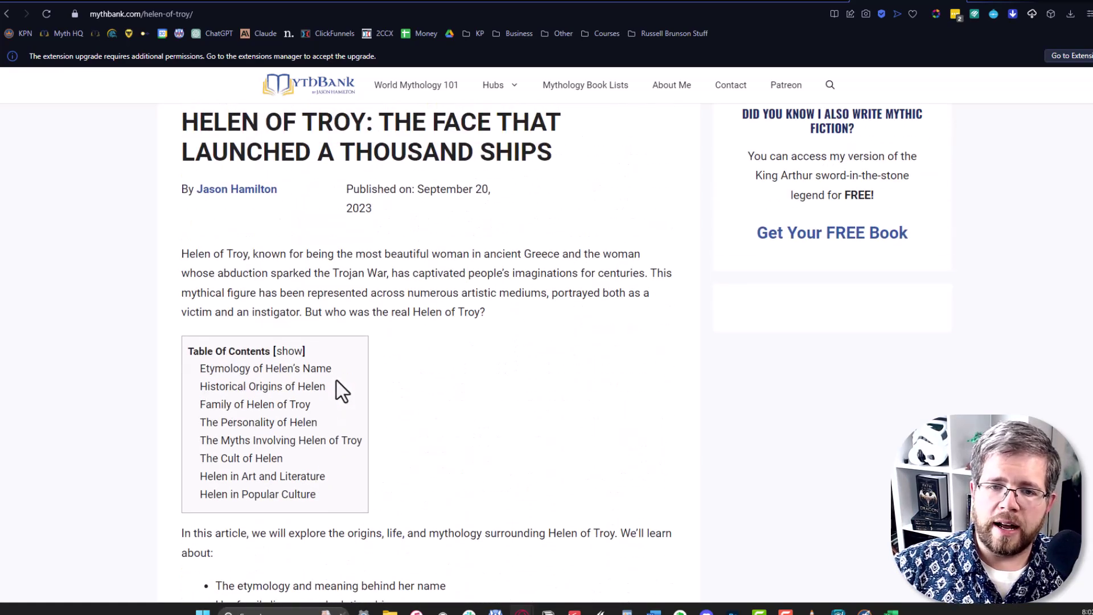
scroll(336, 381, "up", 3)
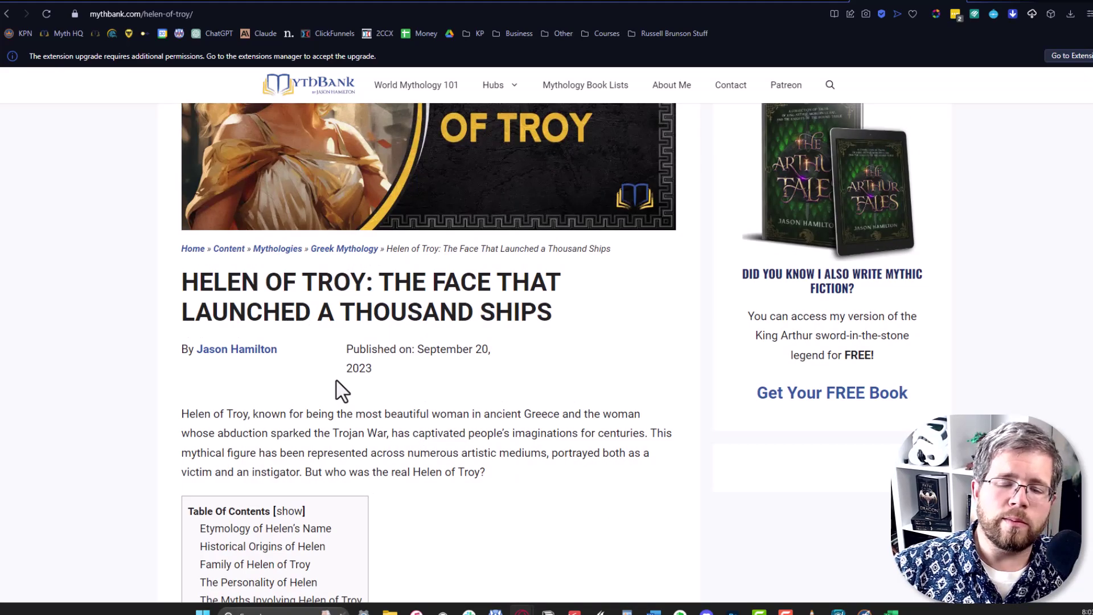
scroll(337, 381, "up", 4)
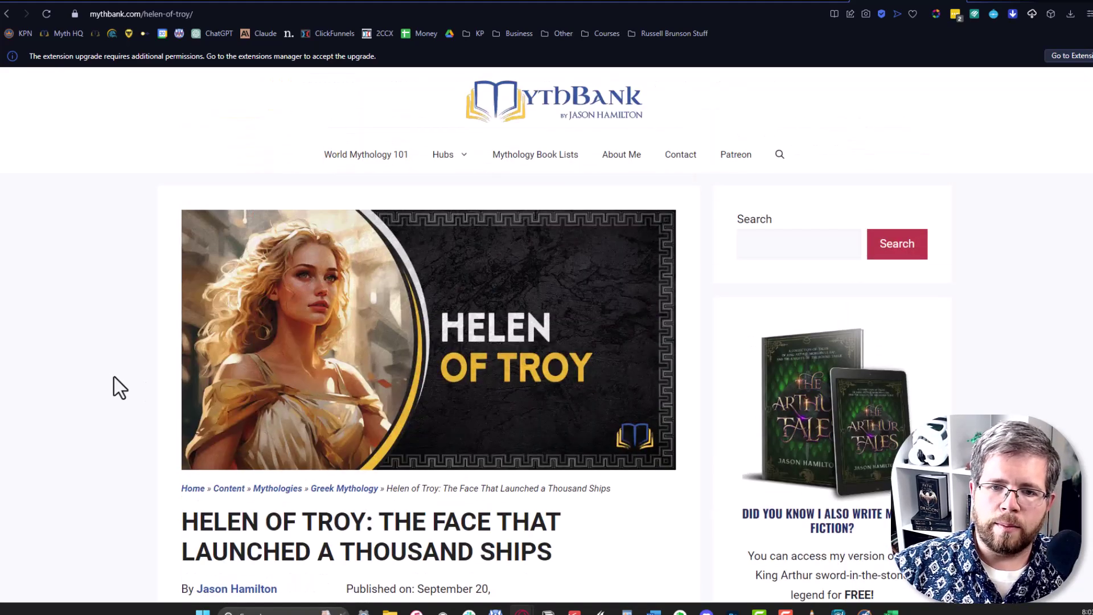
scroll(132, 381, "down", 15)
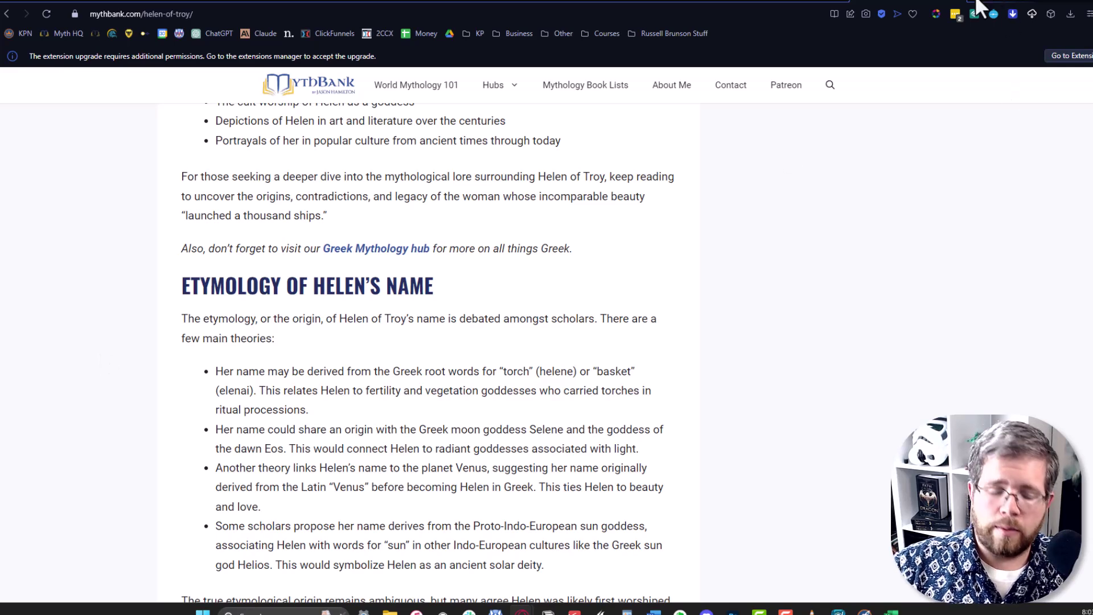
Go to storyhacker.ai in a new browser tab to show the newsletter signup page.
key("ctrl+t")
type("storyhacker.ai")
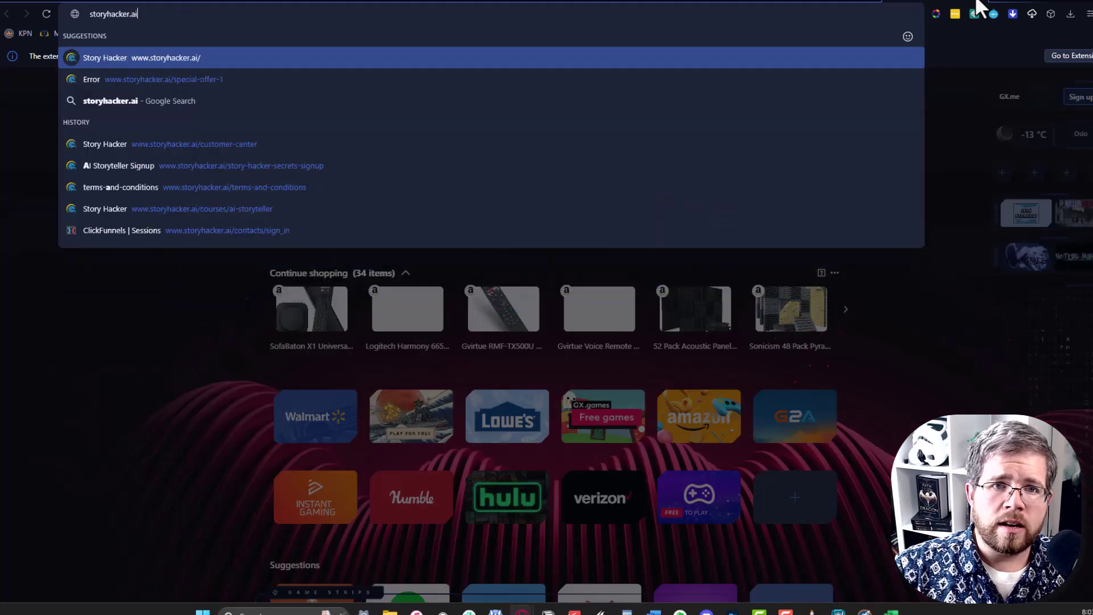
key("Return")
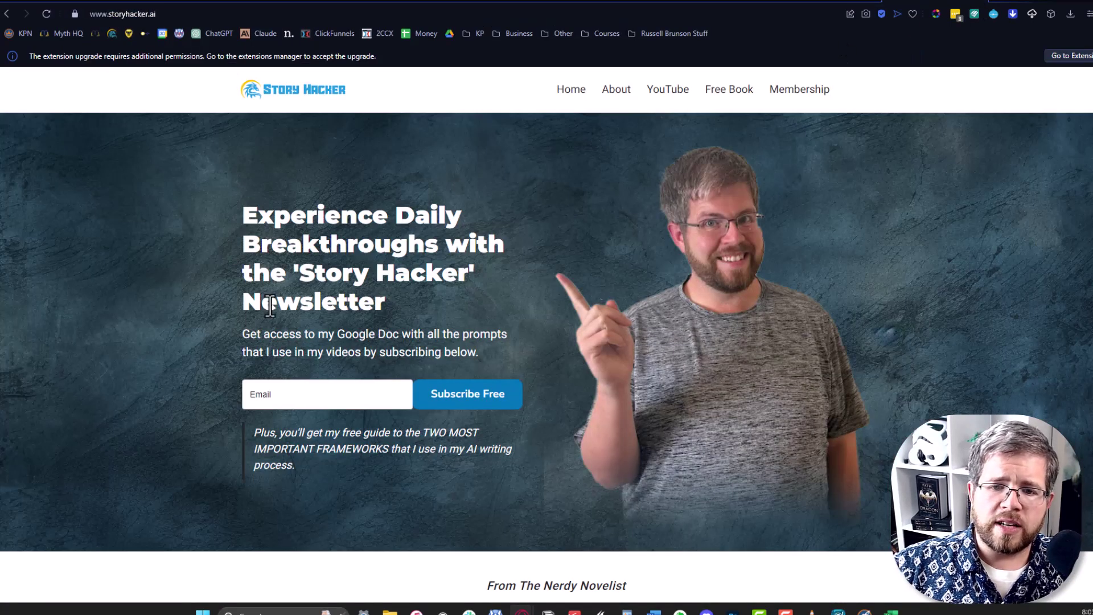